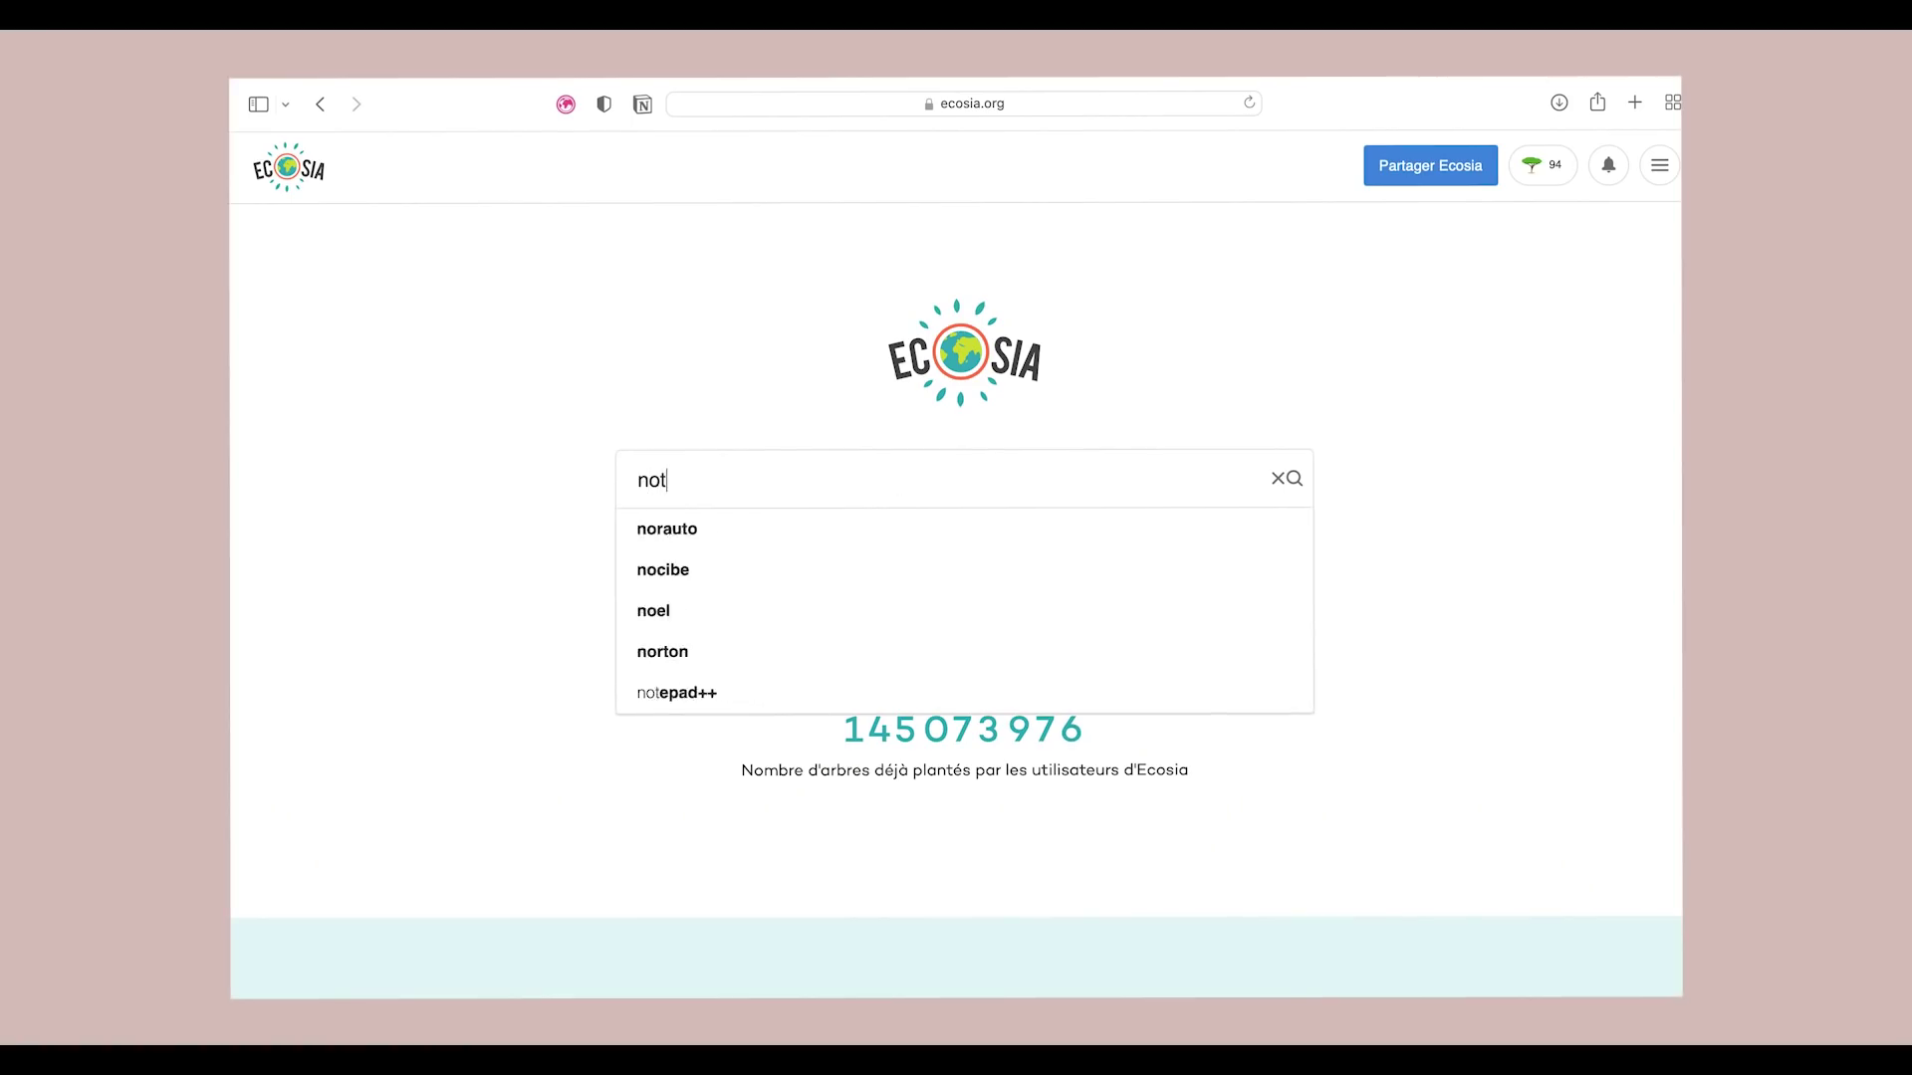
- Search the web for Notion and set the workspace's interface language to Français (France)
{"action": "key", "text": "Return"}
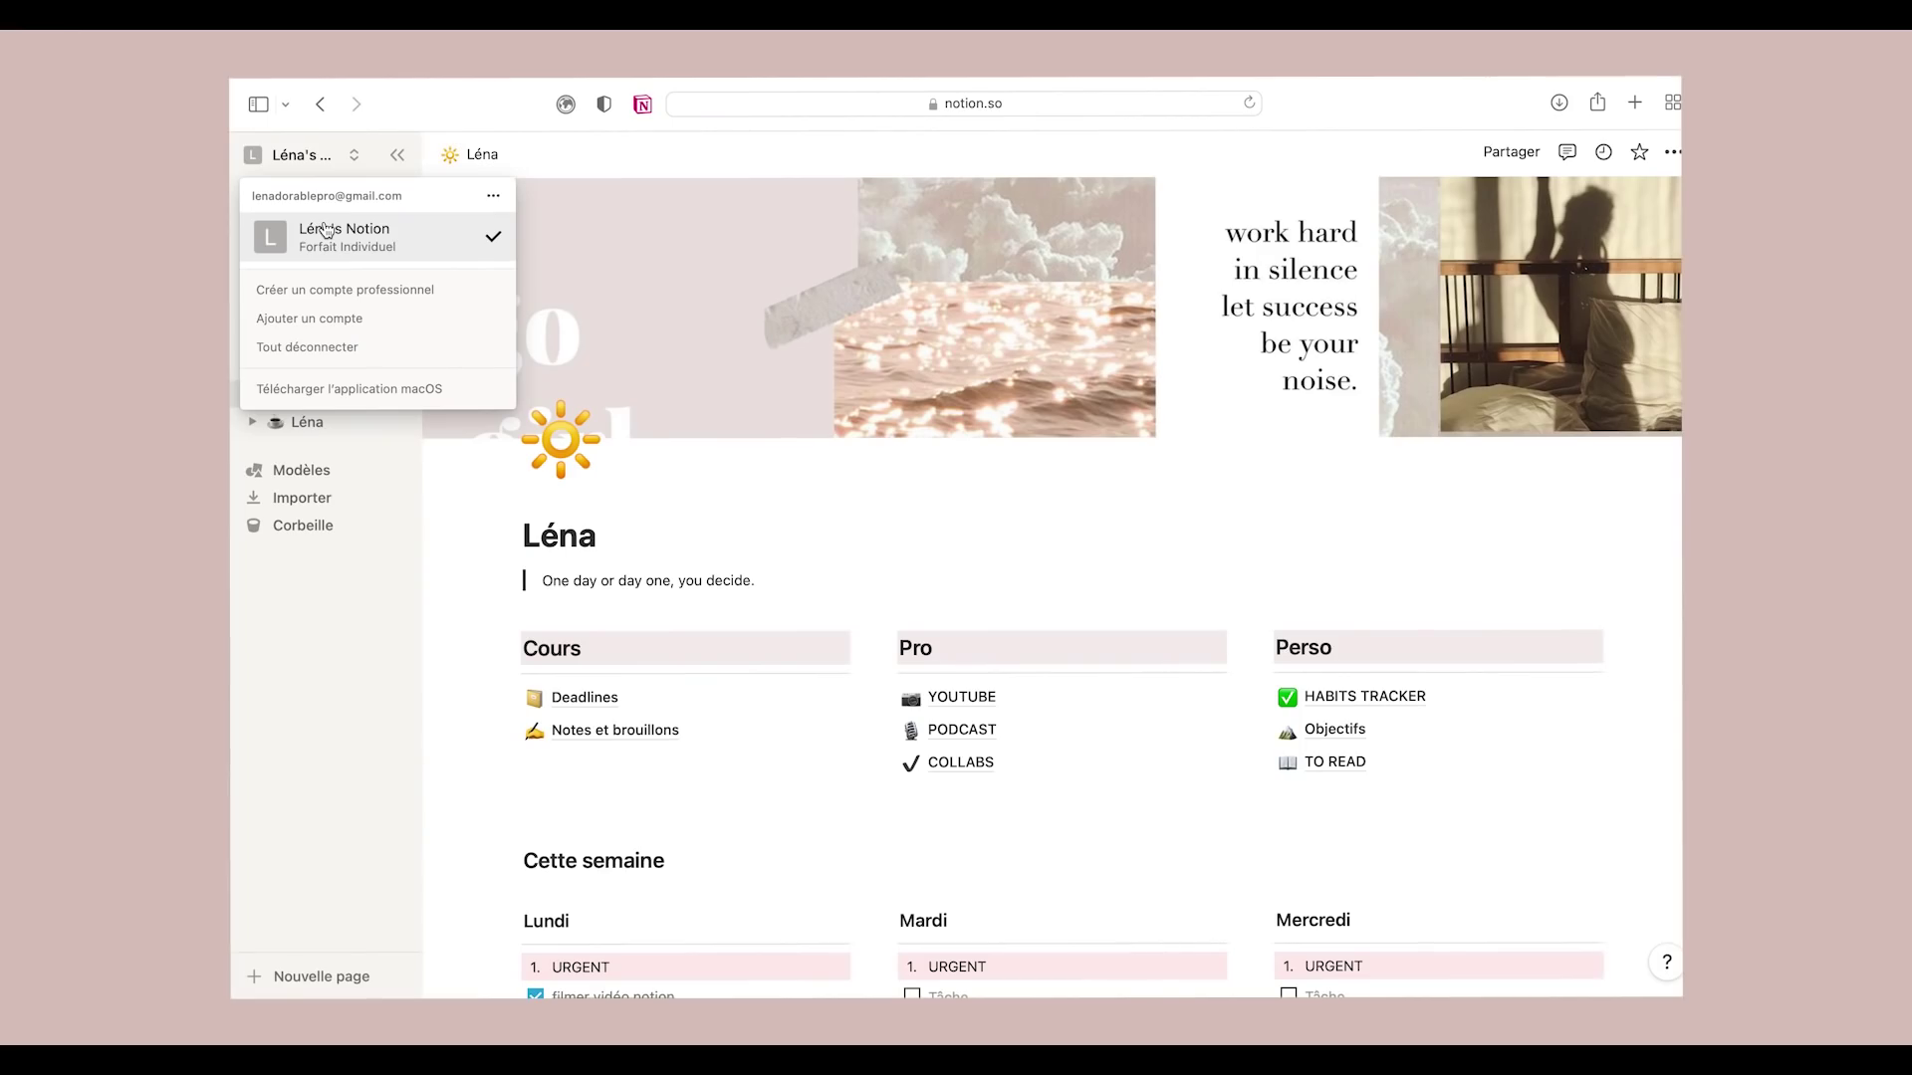
{"action": "left_click", "coordinate": [325, 230]}
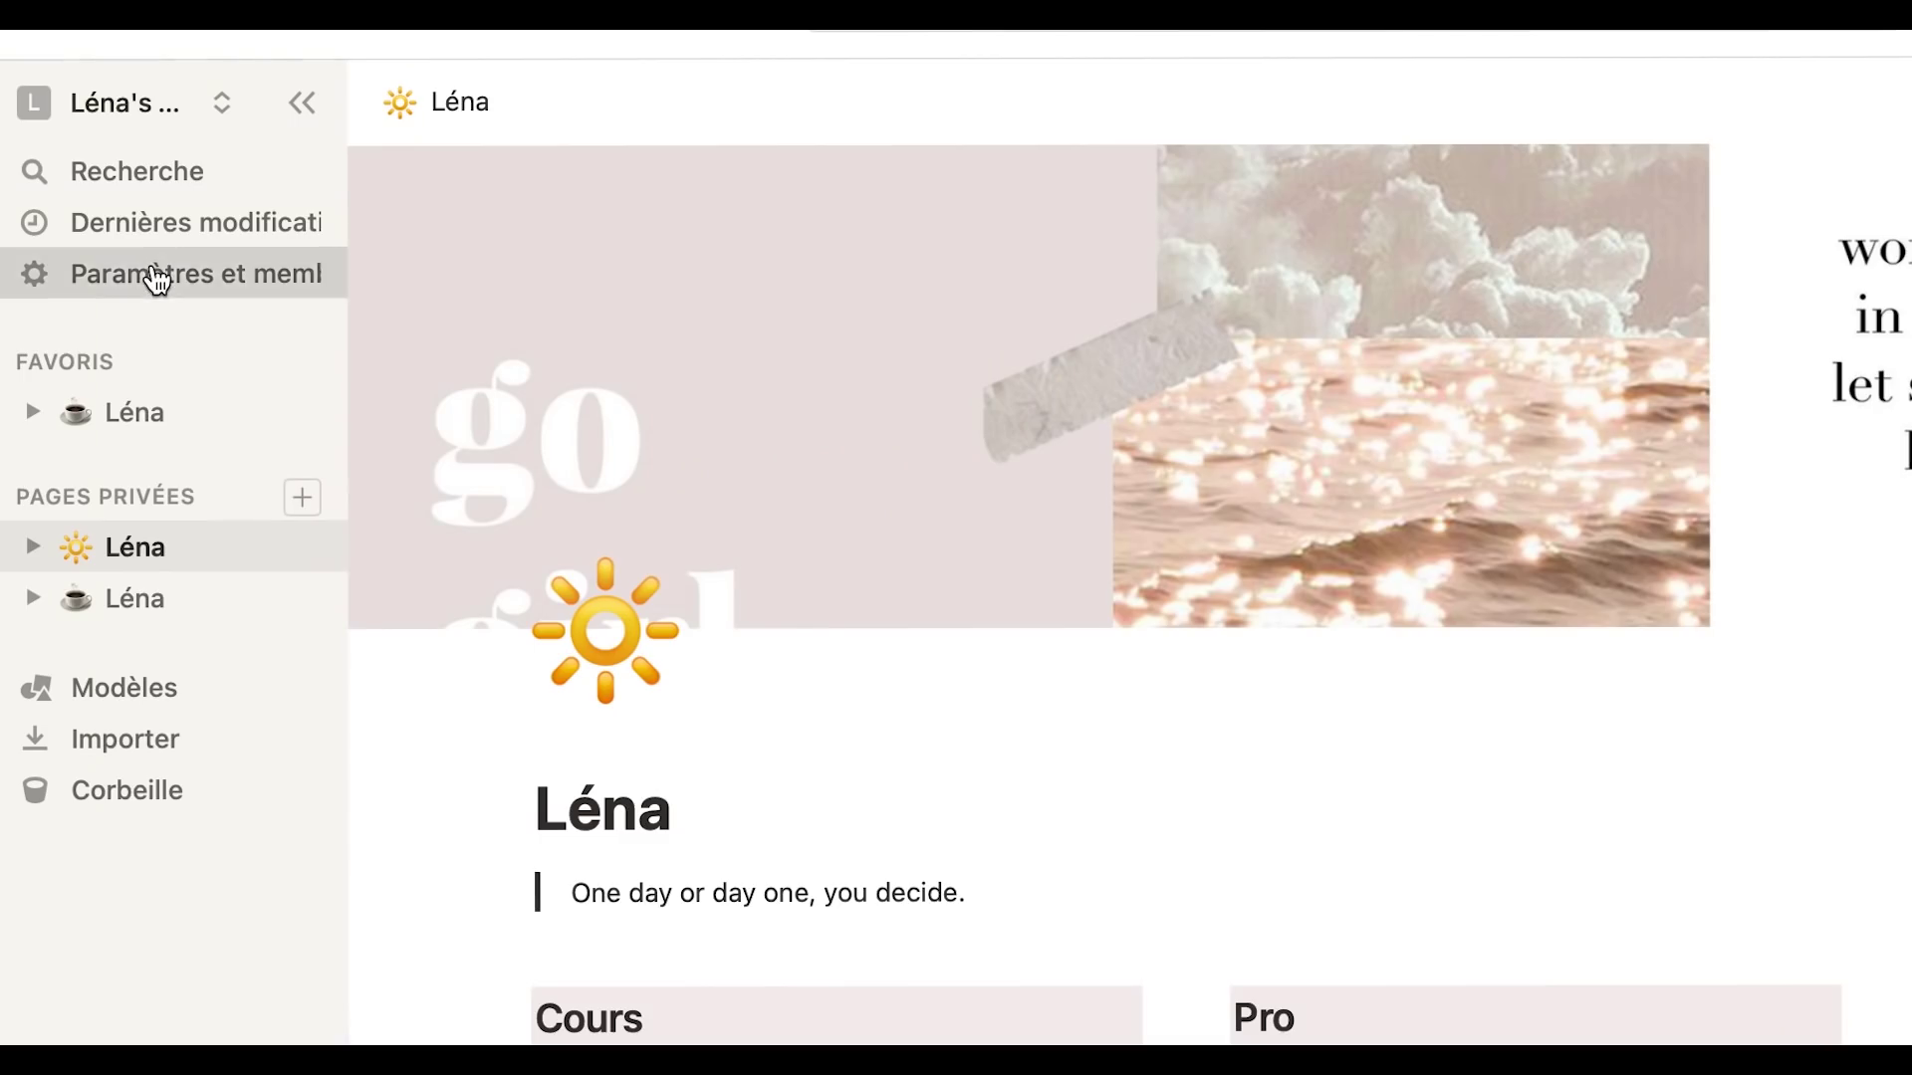
{"action": "left_click", "coordinate": [159, 282]}
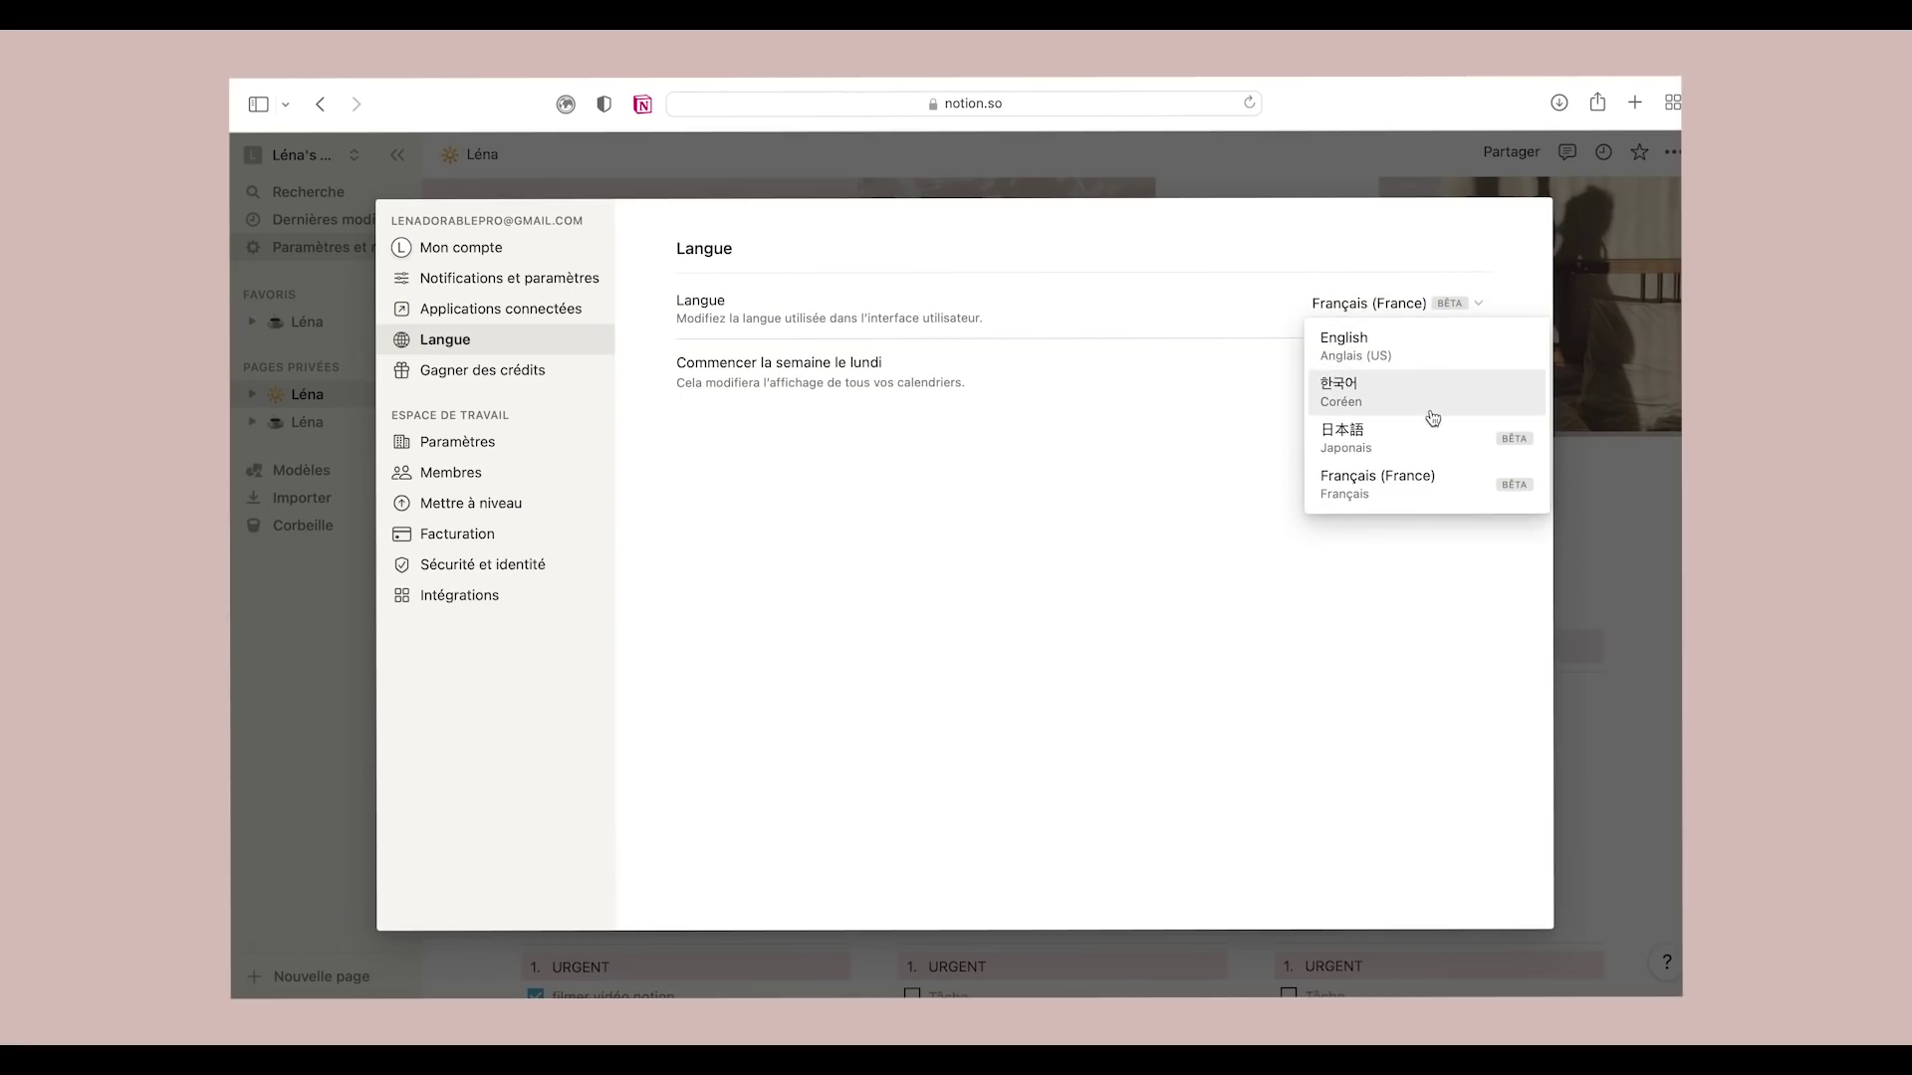
{"action": "left_click", "coordinate": [1421, 493]}
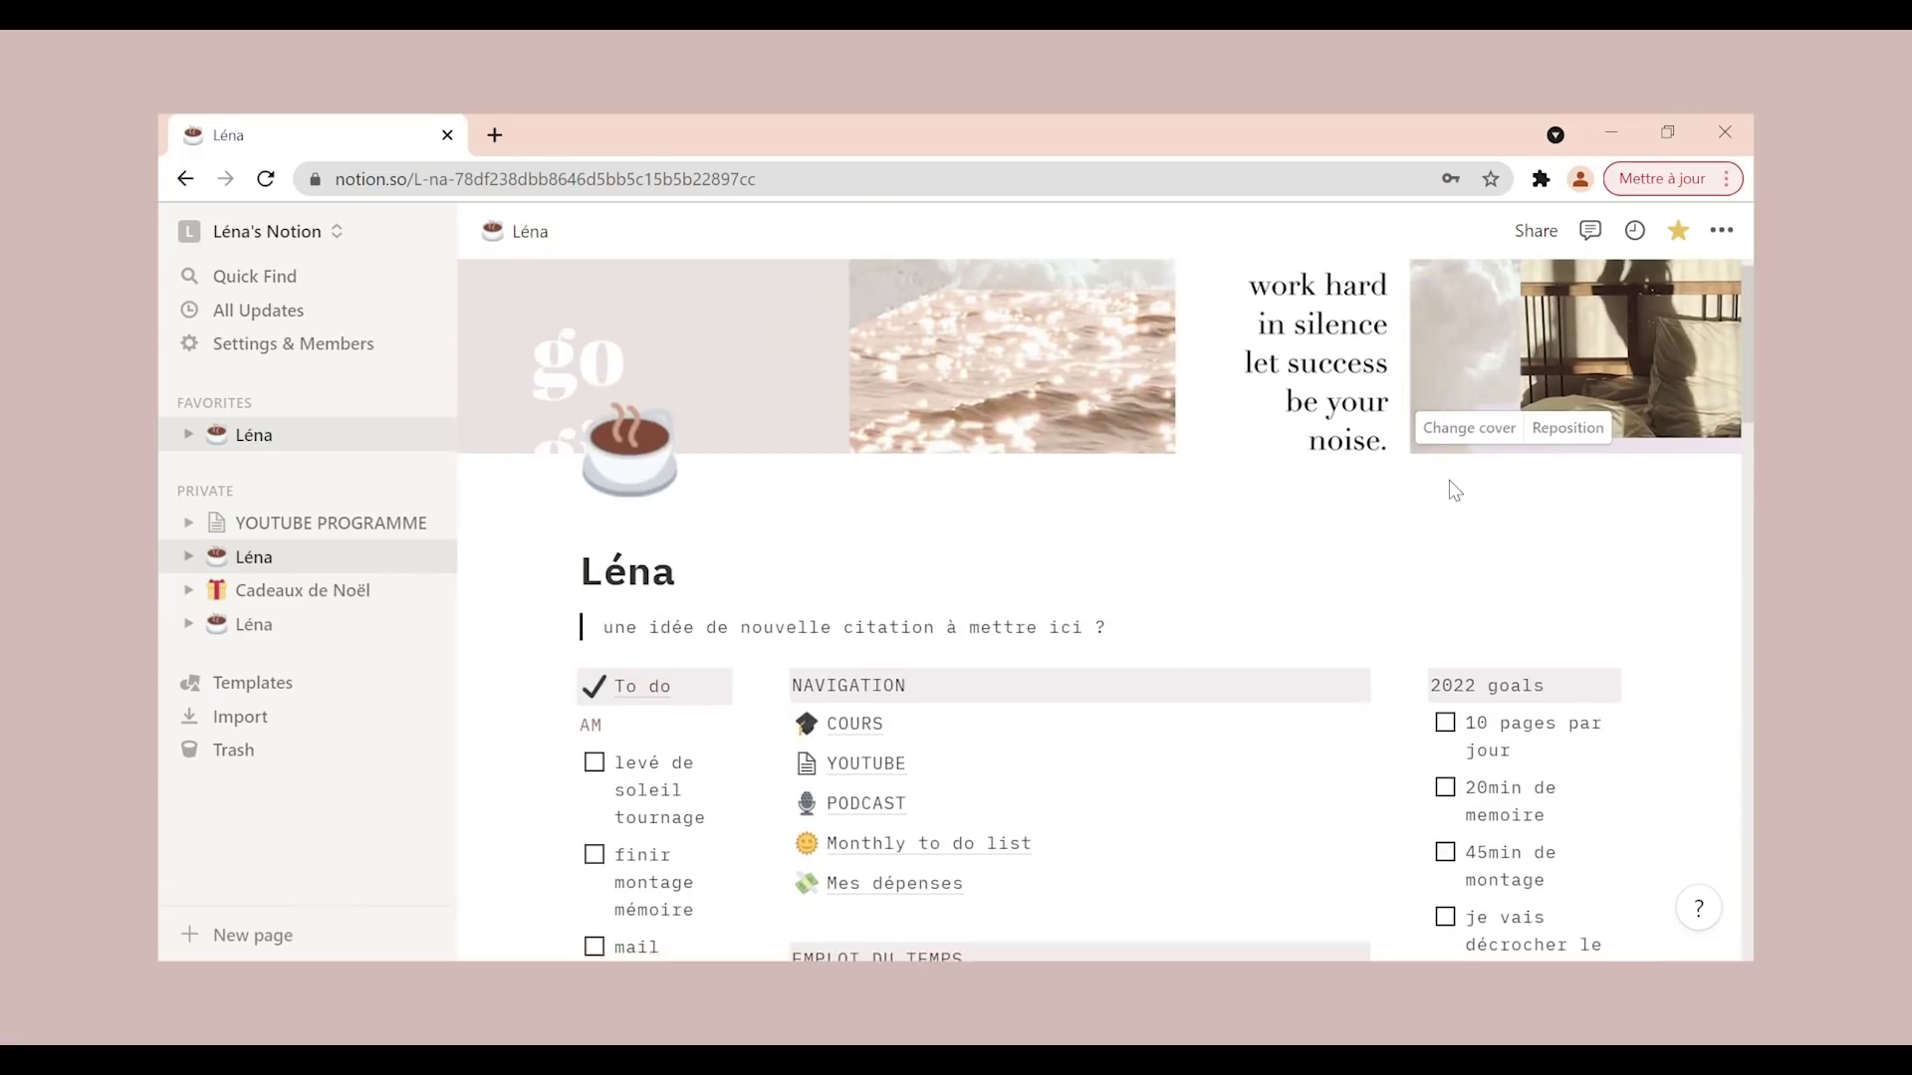
- Examine the existing dashboard page, including its to-do lists, navigation links, 2022 goals and the embedded timetable calendar
{"action": "scroll", "coordinate": [1451, 488], "scroll_direction": "down", "scroll_amount": 3}
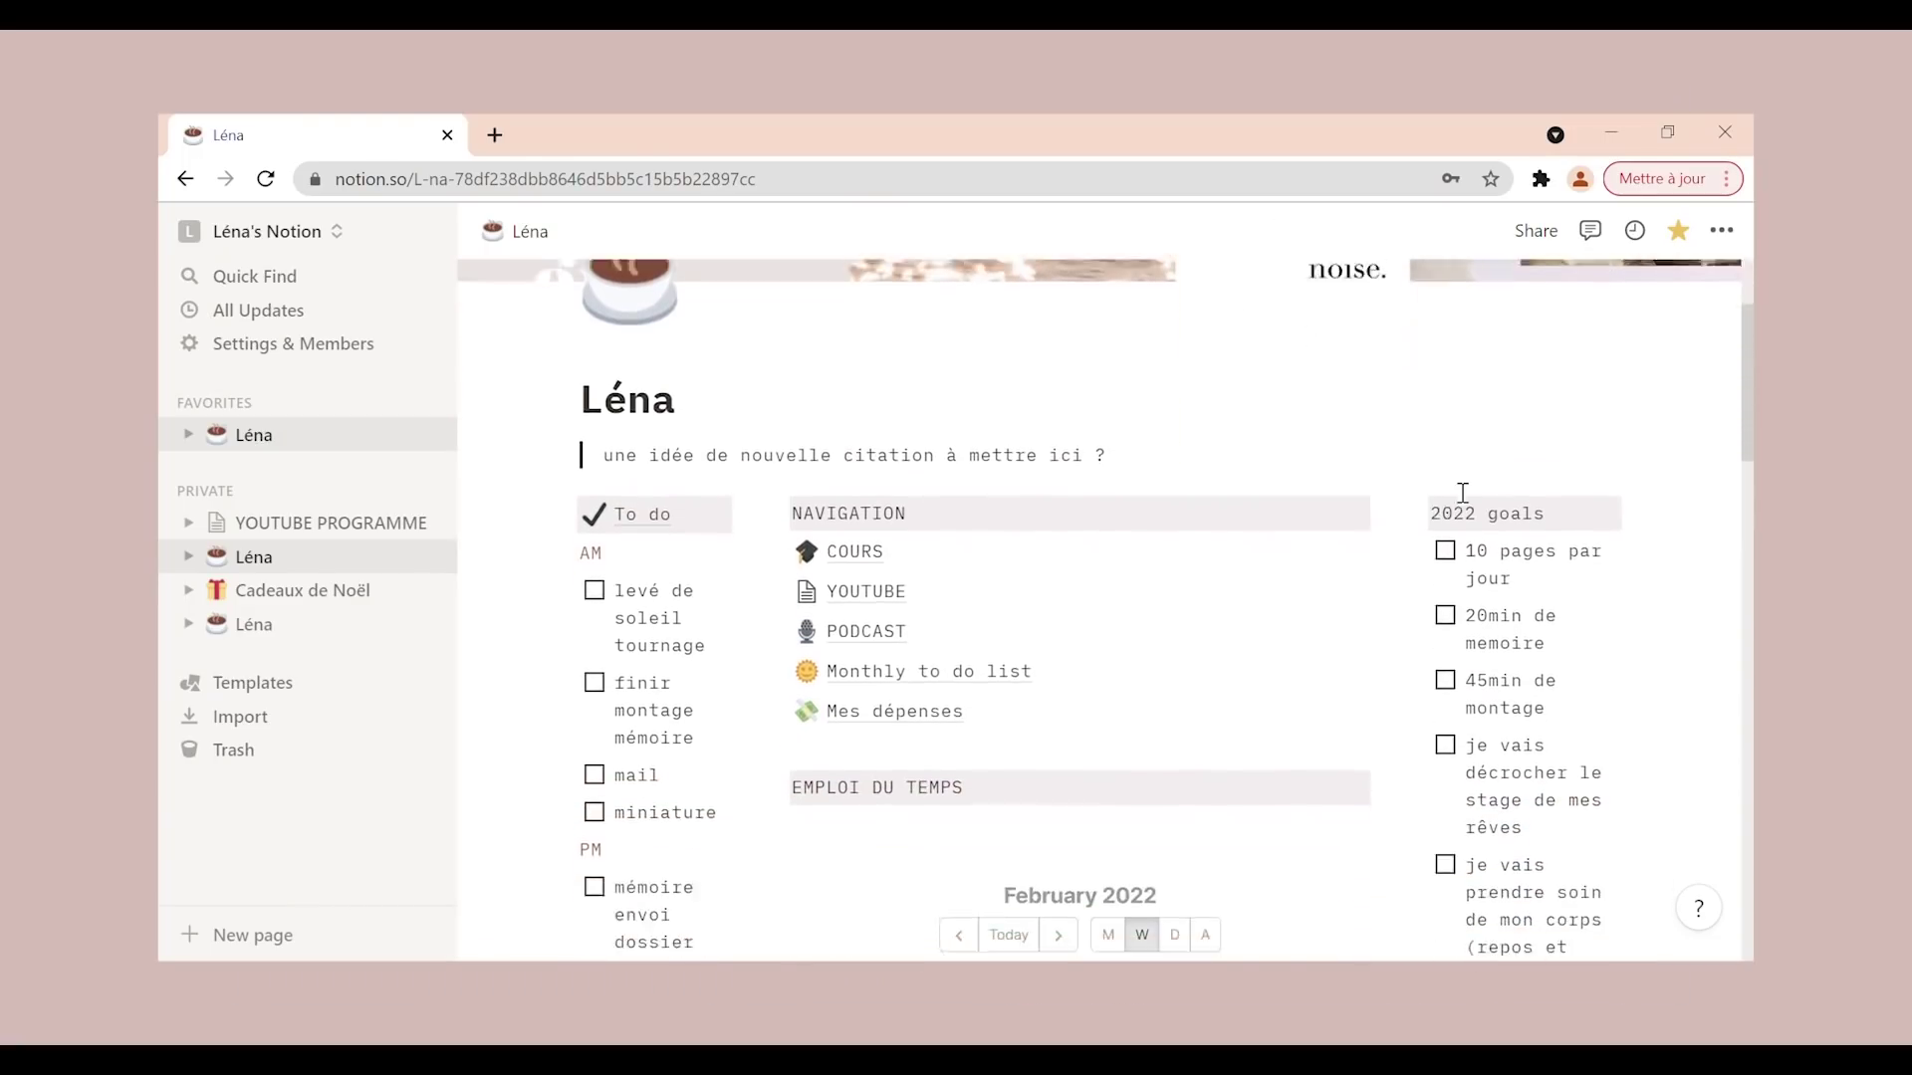
{"action": "scroll", "coordinate": [1461, 493], "scroll_direction": "down", "scroll_amount": 3}
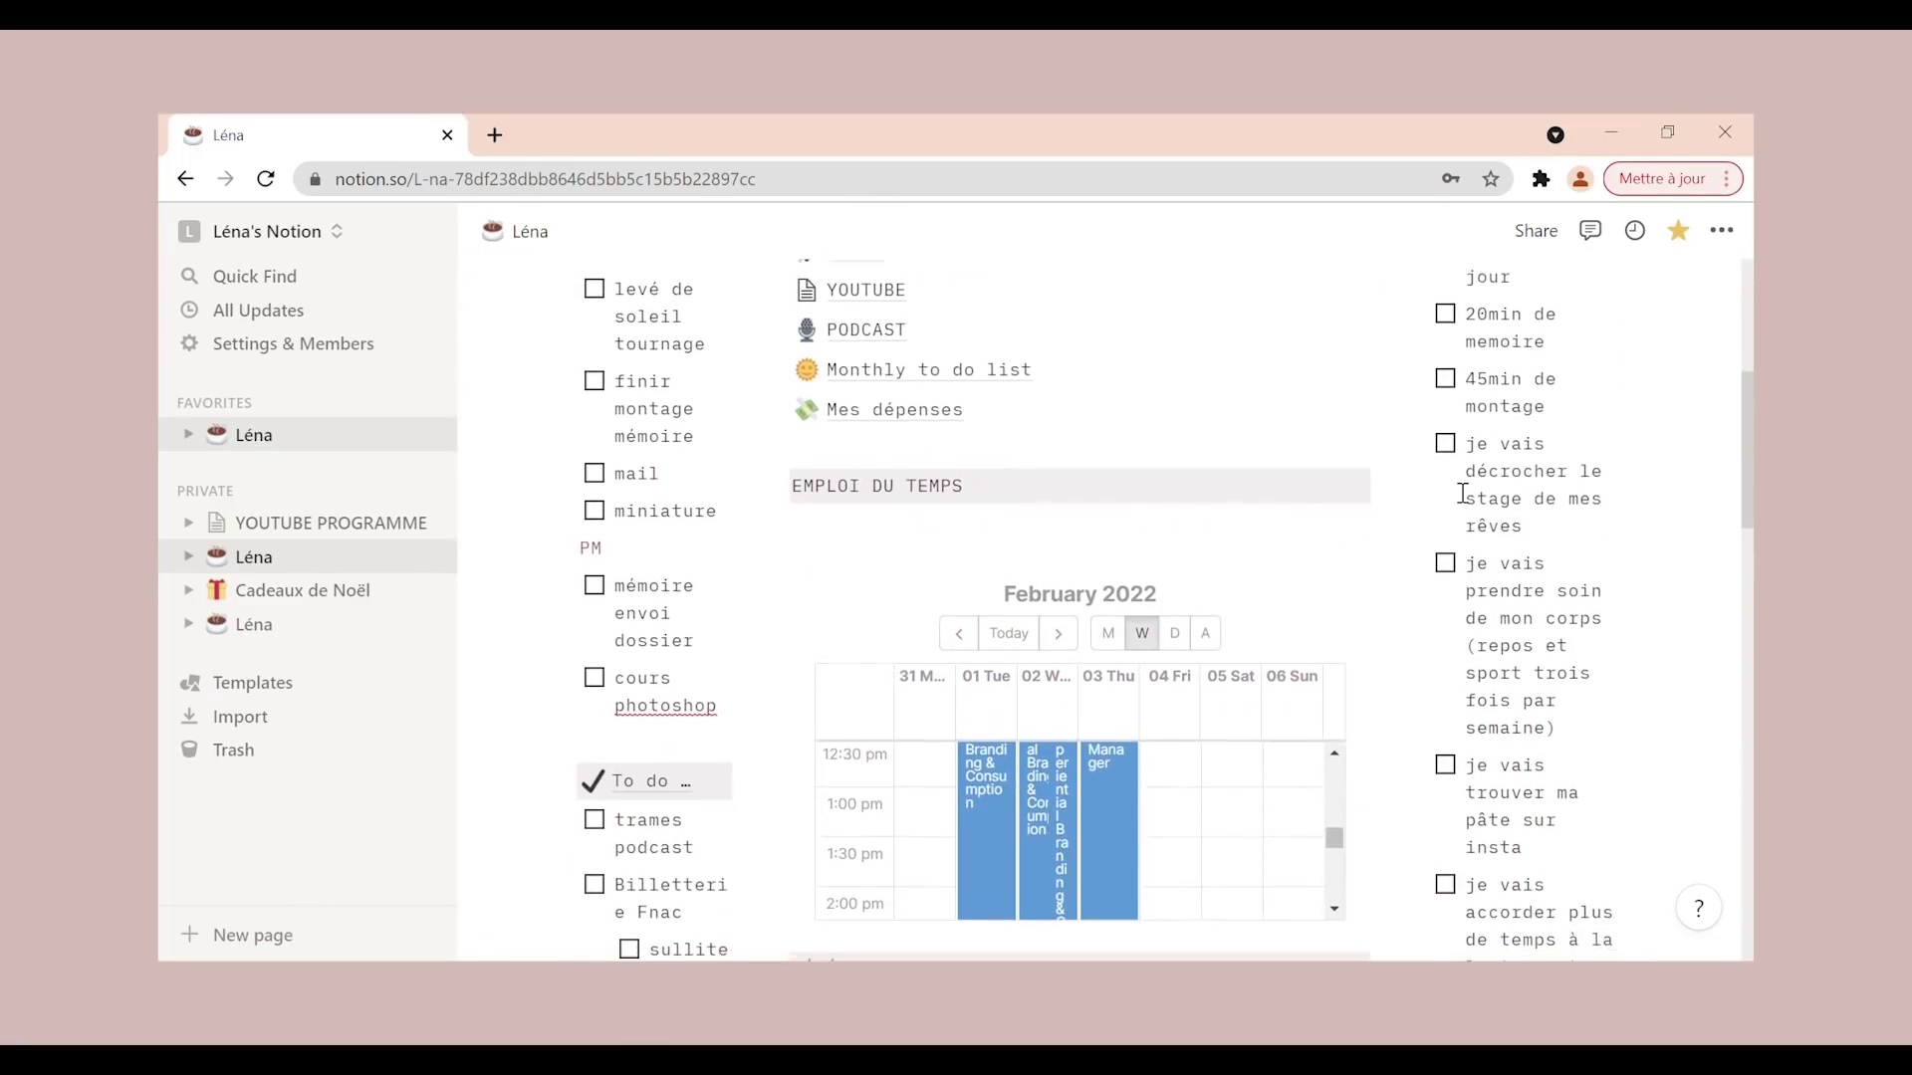
{"action": "scroll", "coordinate": [1462, 493], "scroll_direction": "down", "scroll_amount": 1}
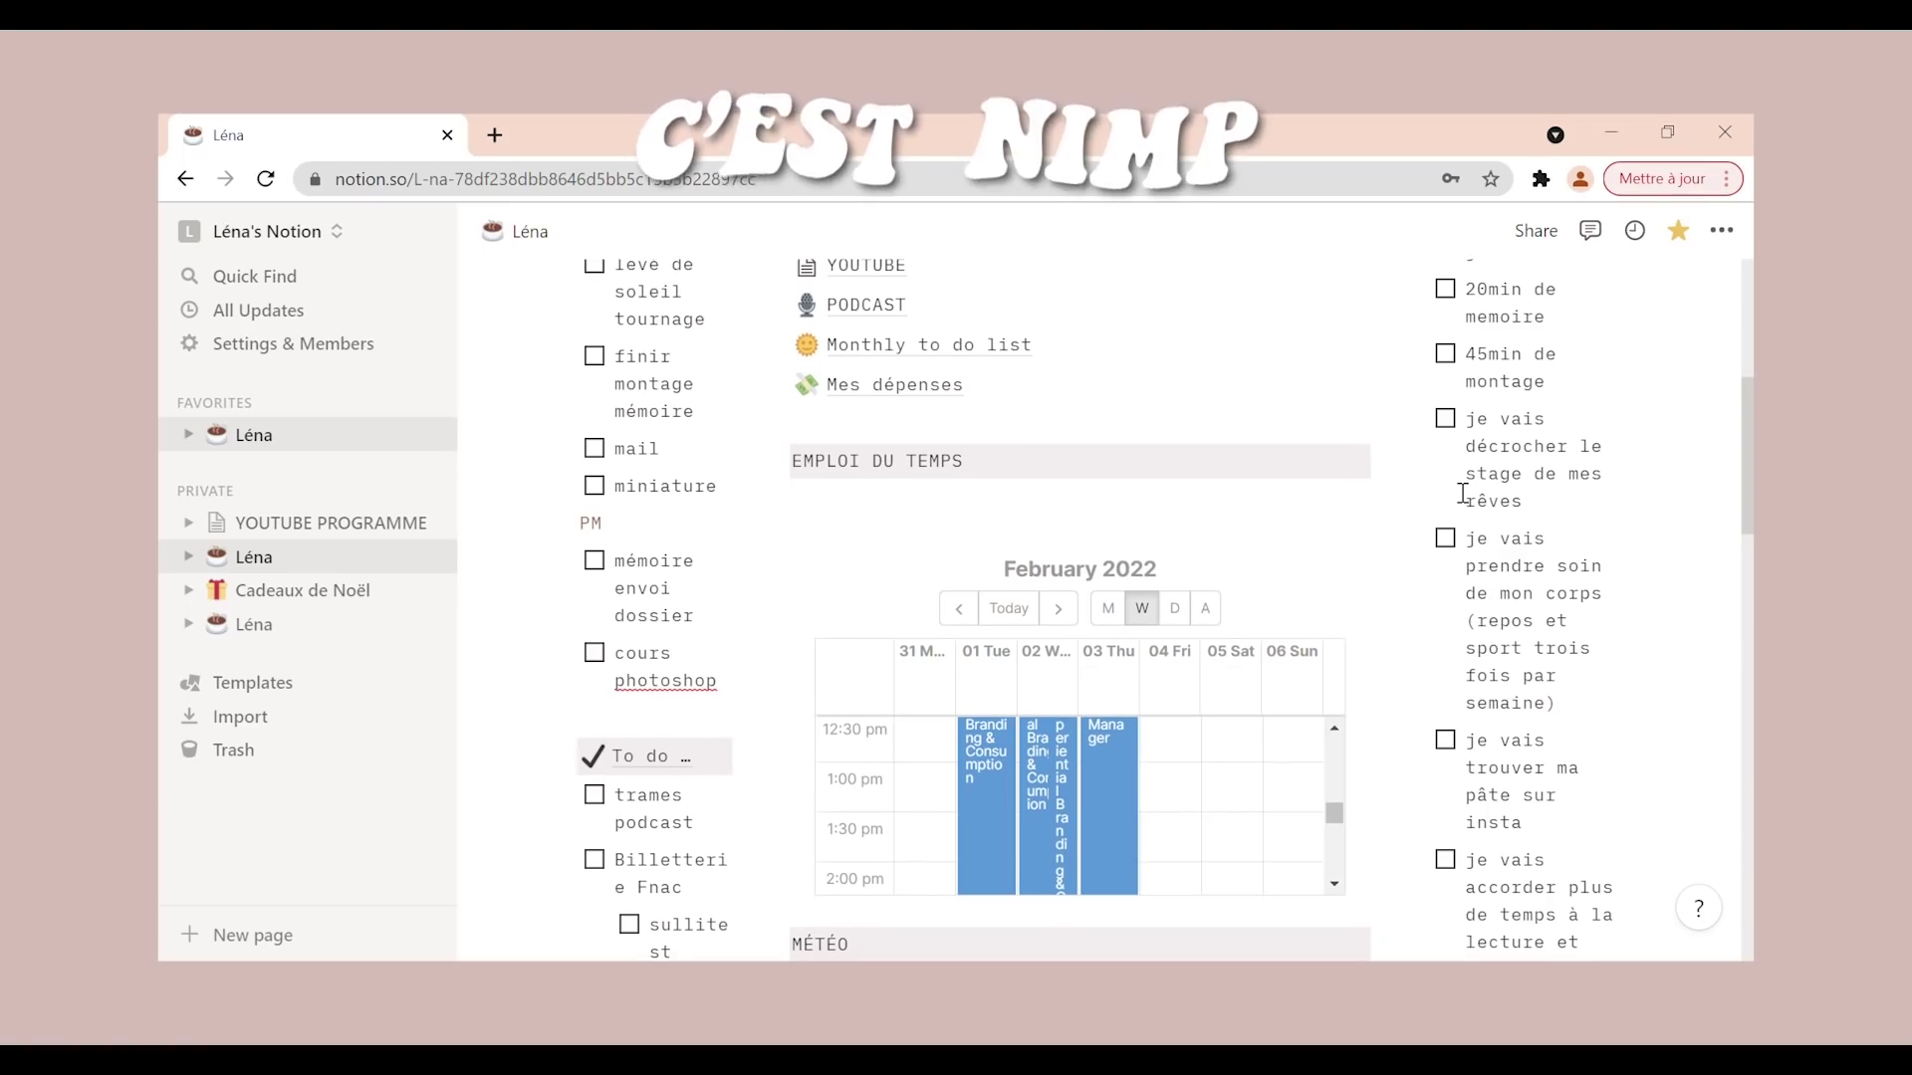
{"action": "scroll", "coordinate": [1113, 812], "scroll_direction": "down", "scroll_amount": 1}
{"action": "scroll", "coordinate": [1112, 802], "scroll_direction": "down", "scroll_amount": 4}
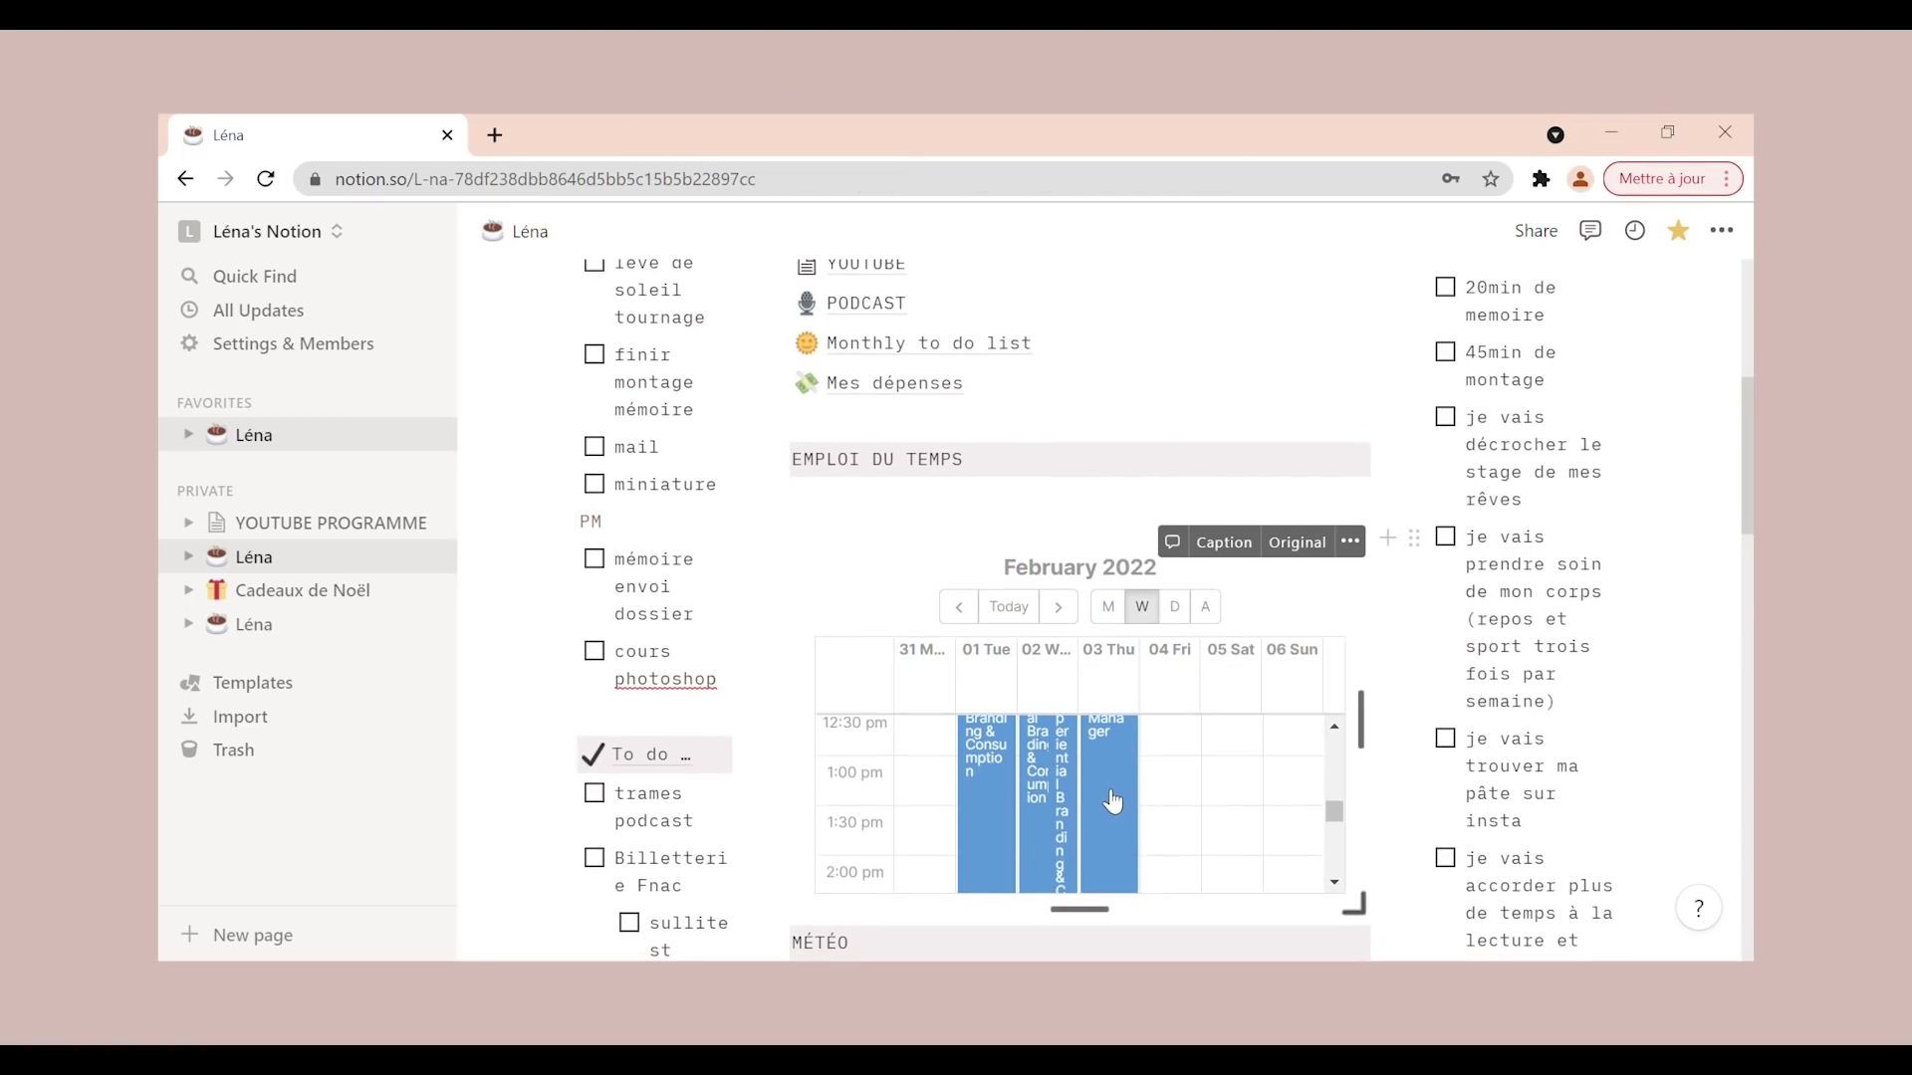
{"action": "scroll", "coordinate": [1112, 802], "scroll_direction": "down", "scroll_amount": 4}
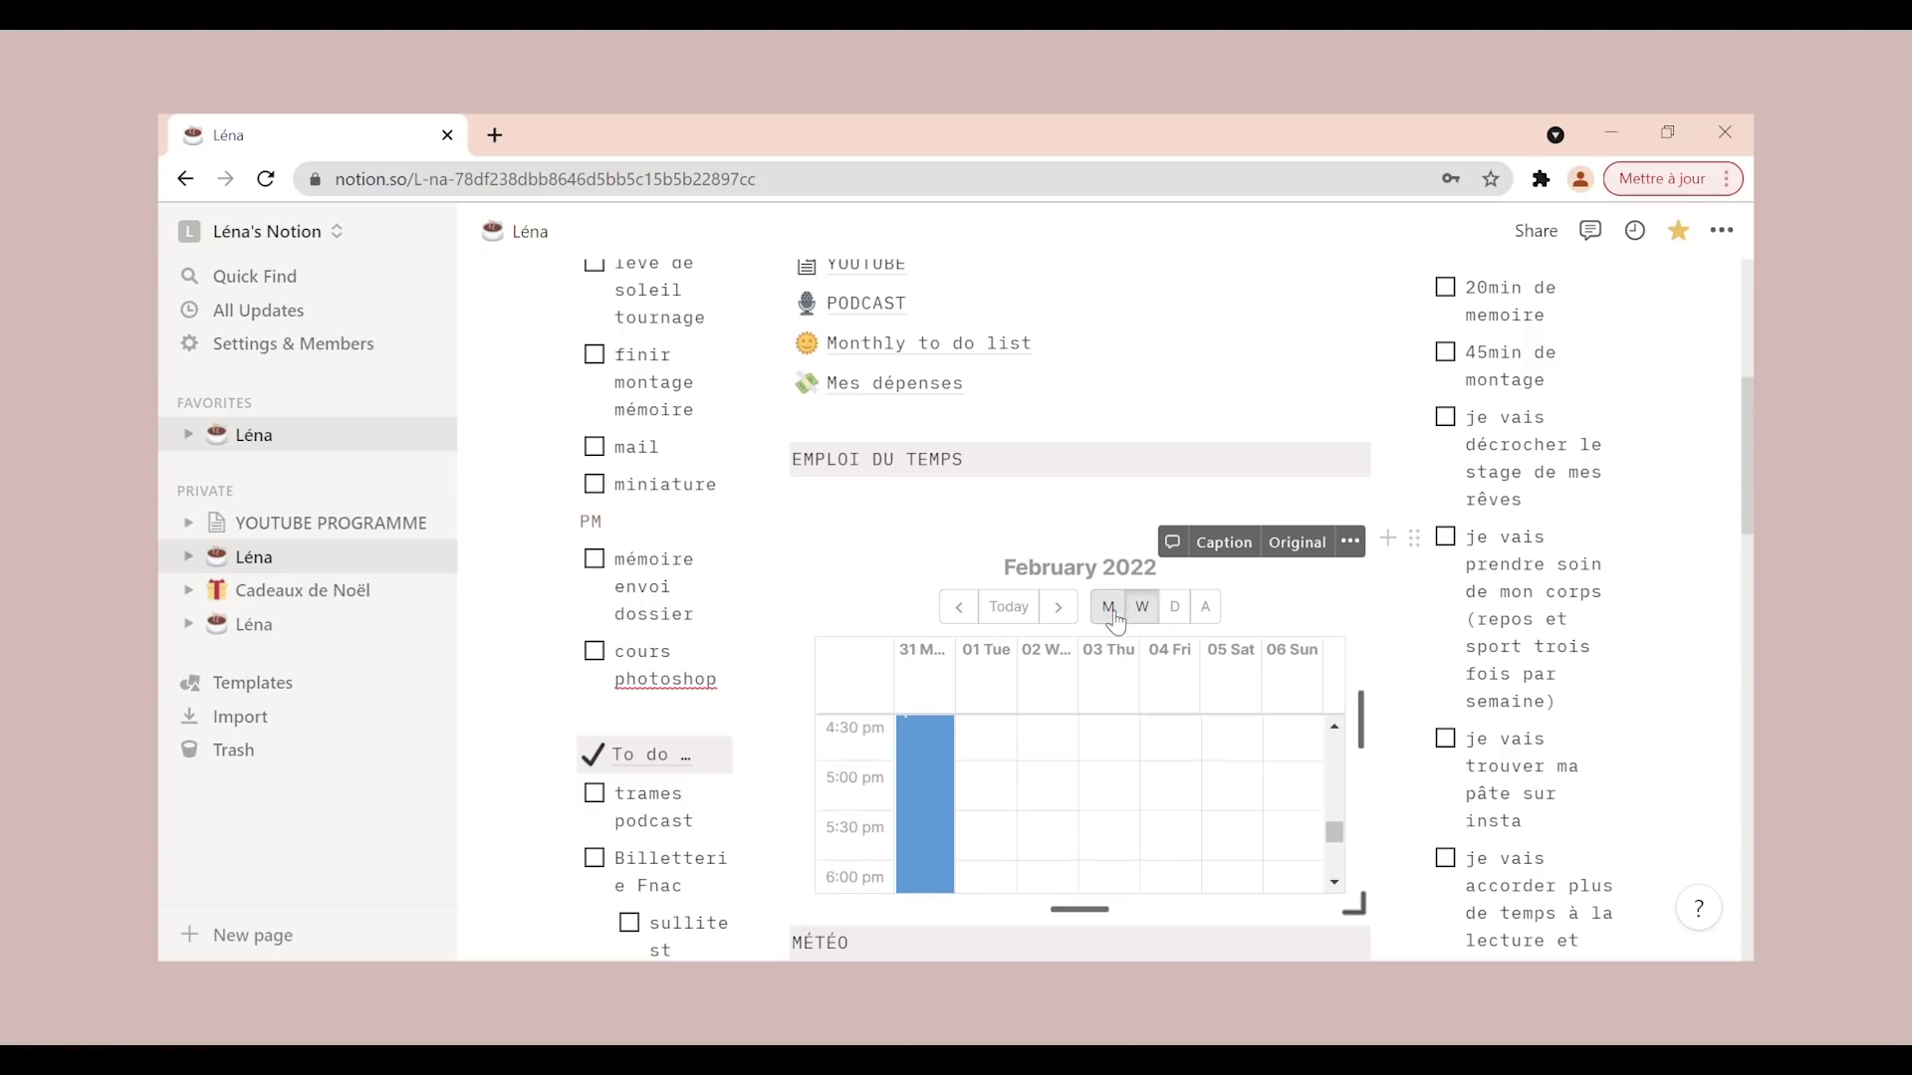
{"action": "left_click", "coordinate": [1058, 607]}
{"action": "scroll", "coordinate": [1088, 793], "scroll_direction": "down", "scroll_amount": 1}
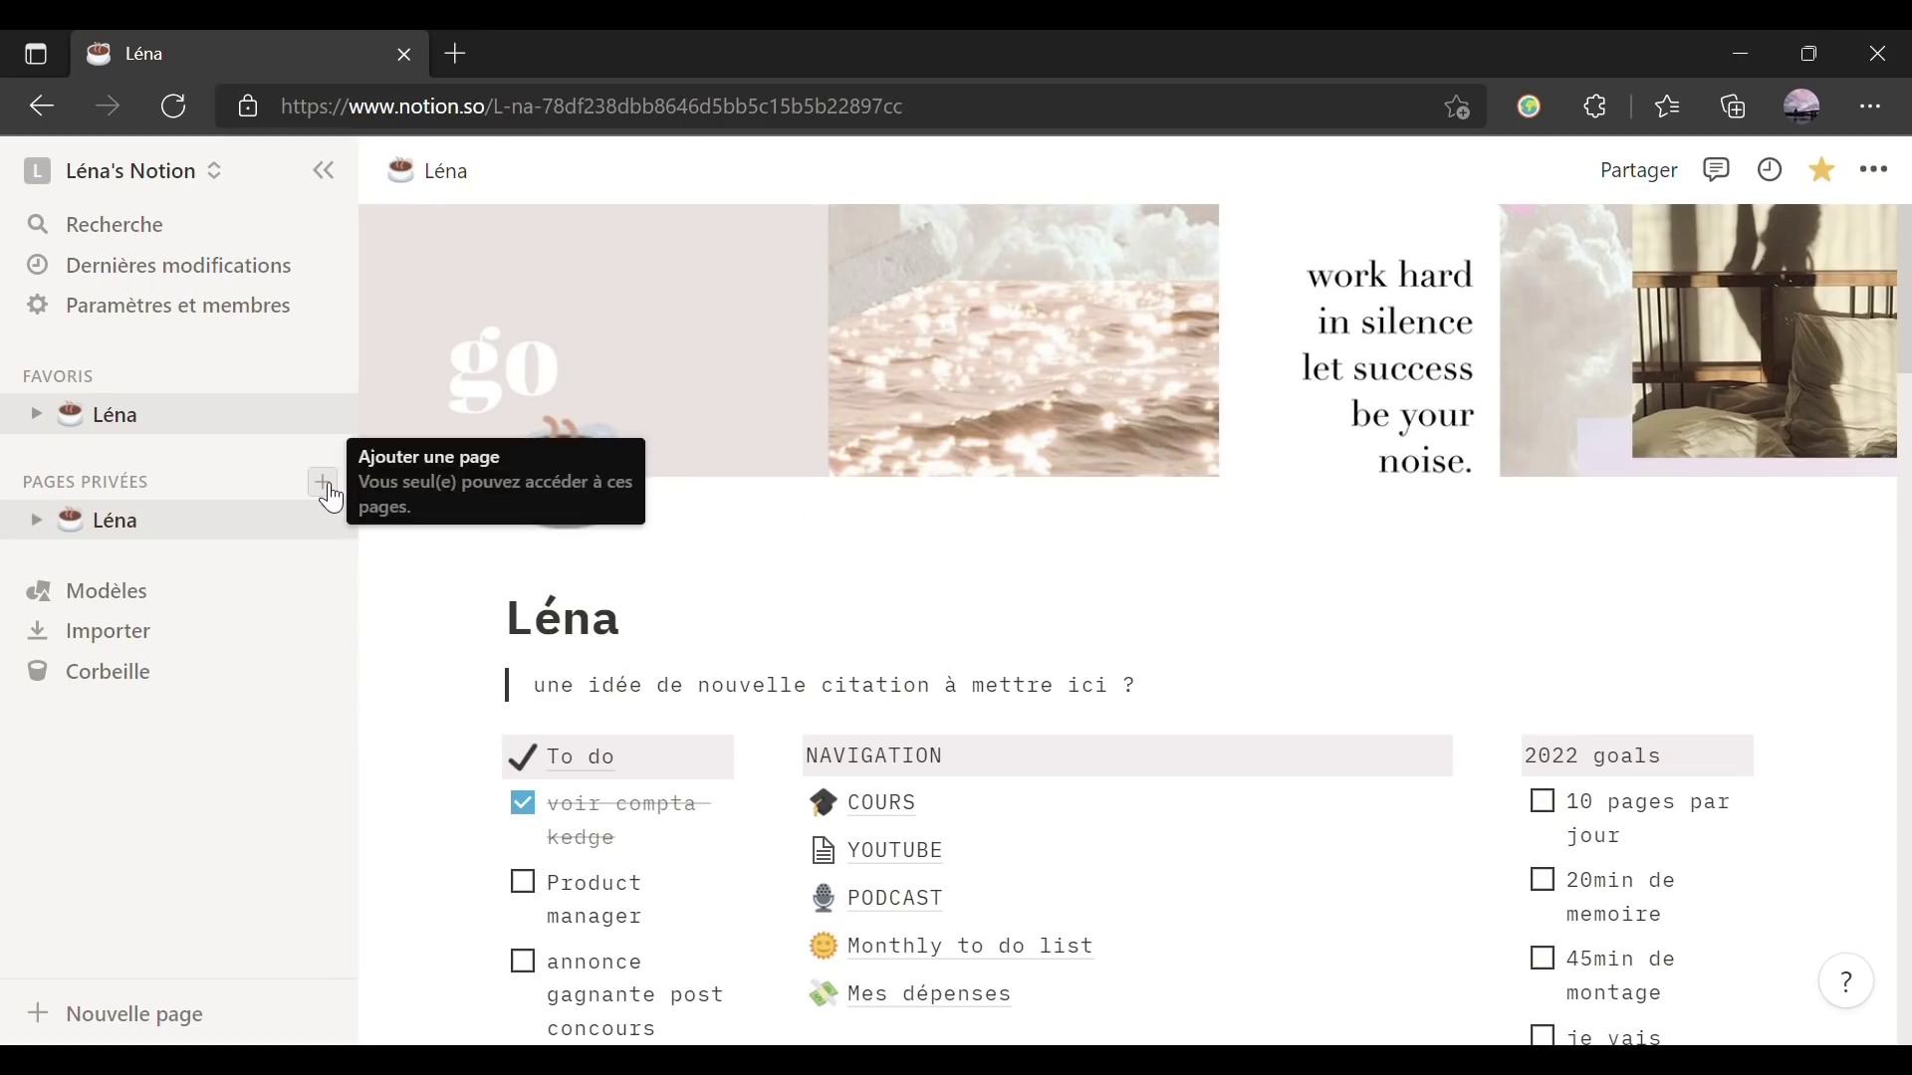
- Create a new private page from the Wiki personnel template in the Personnel category
{"action": "left_click", "coordinate": [323, 485]}
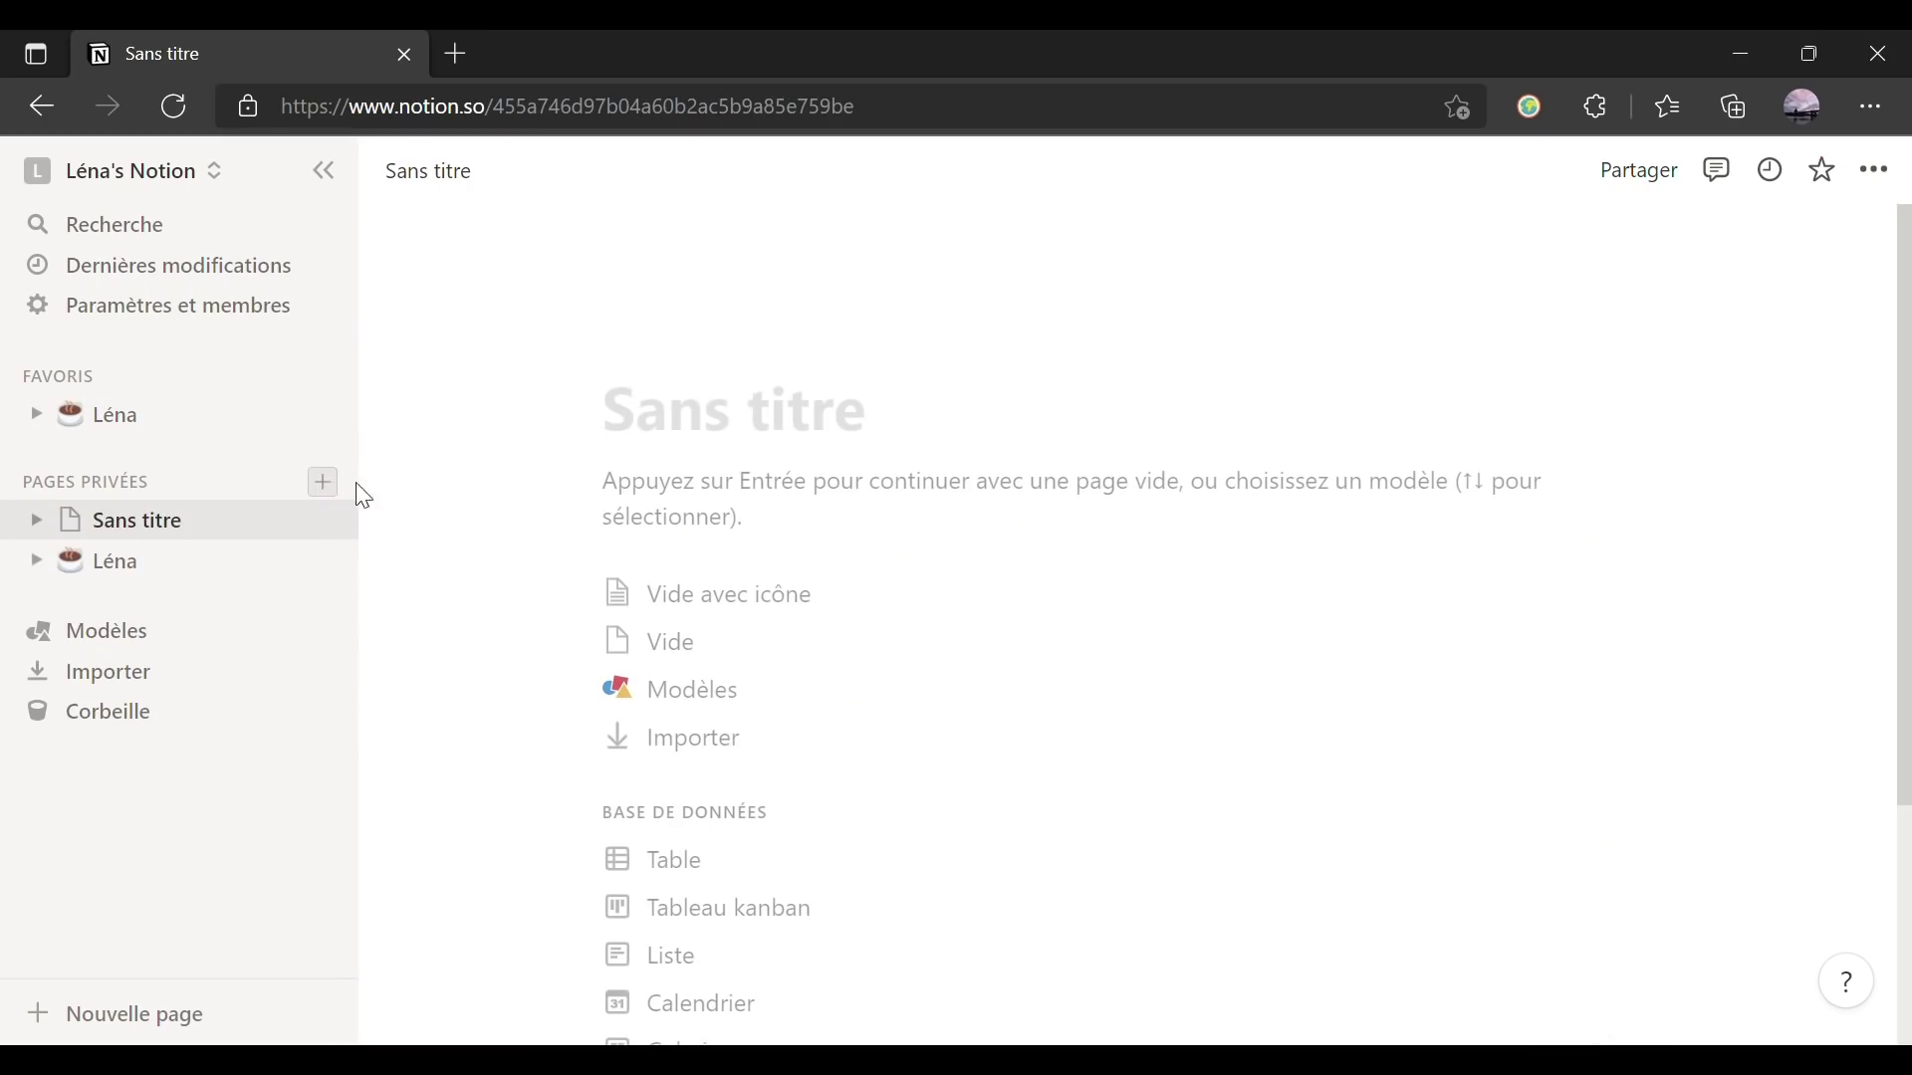
{"action": "left_click", "coordinate": [723, 697]}
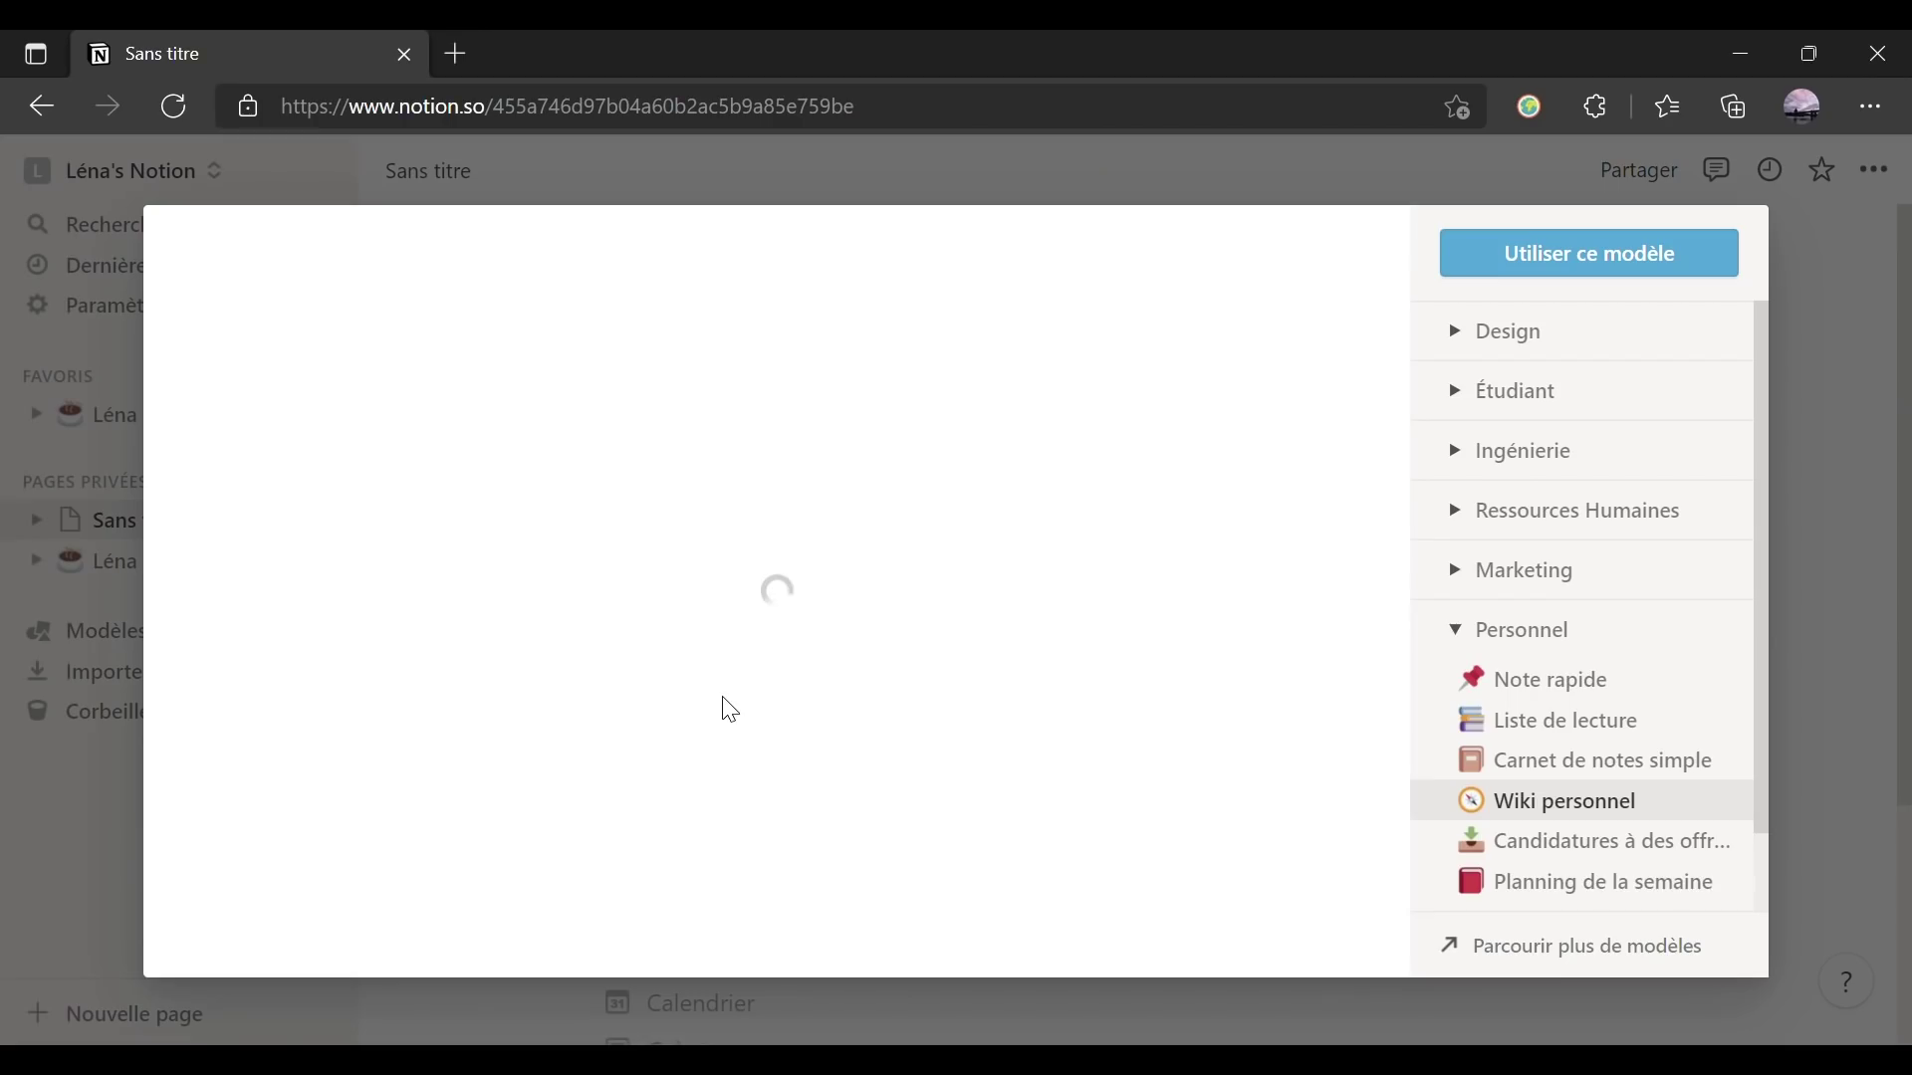
{"action": "left_click", "coordinate": [1477, 631]}
{"action": "left_click", "coordinate": [1478, 637]}
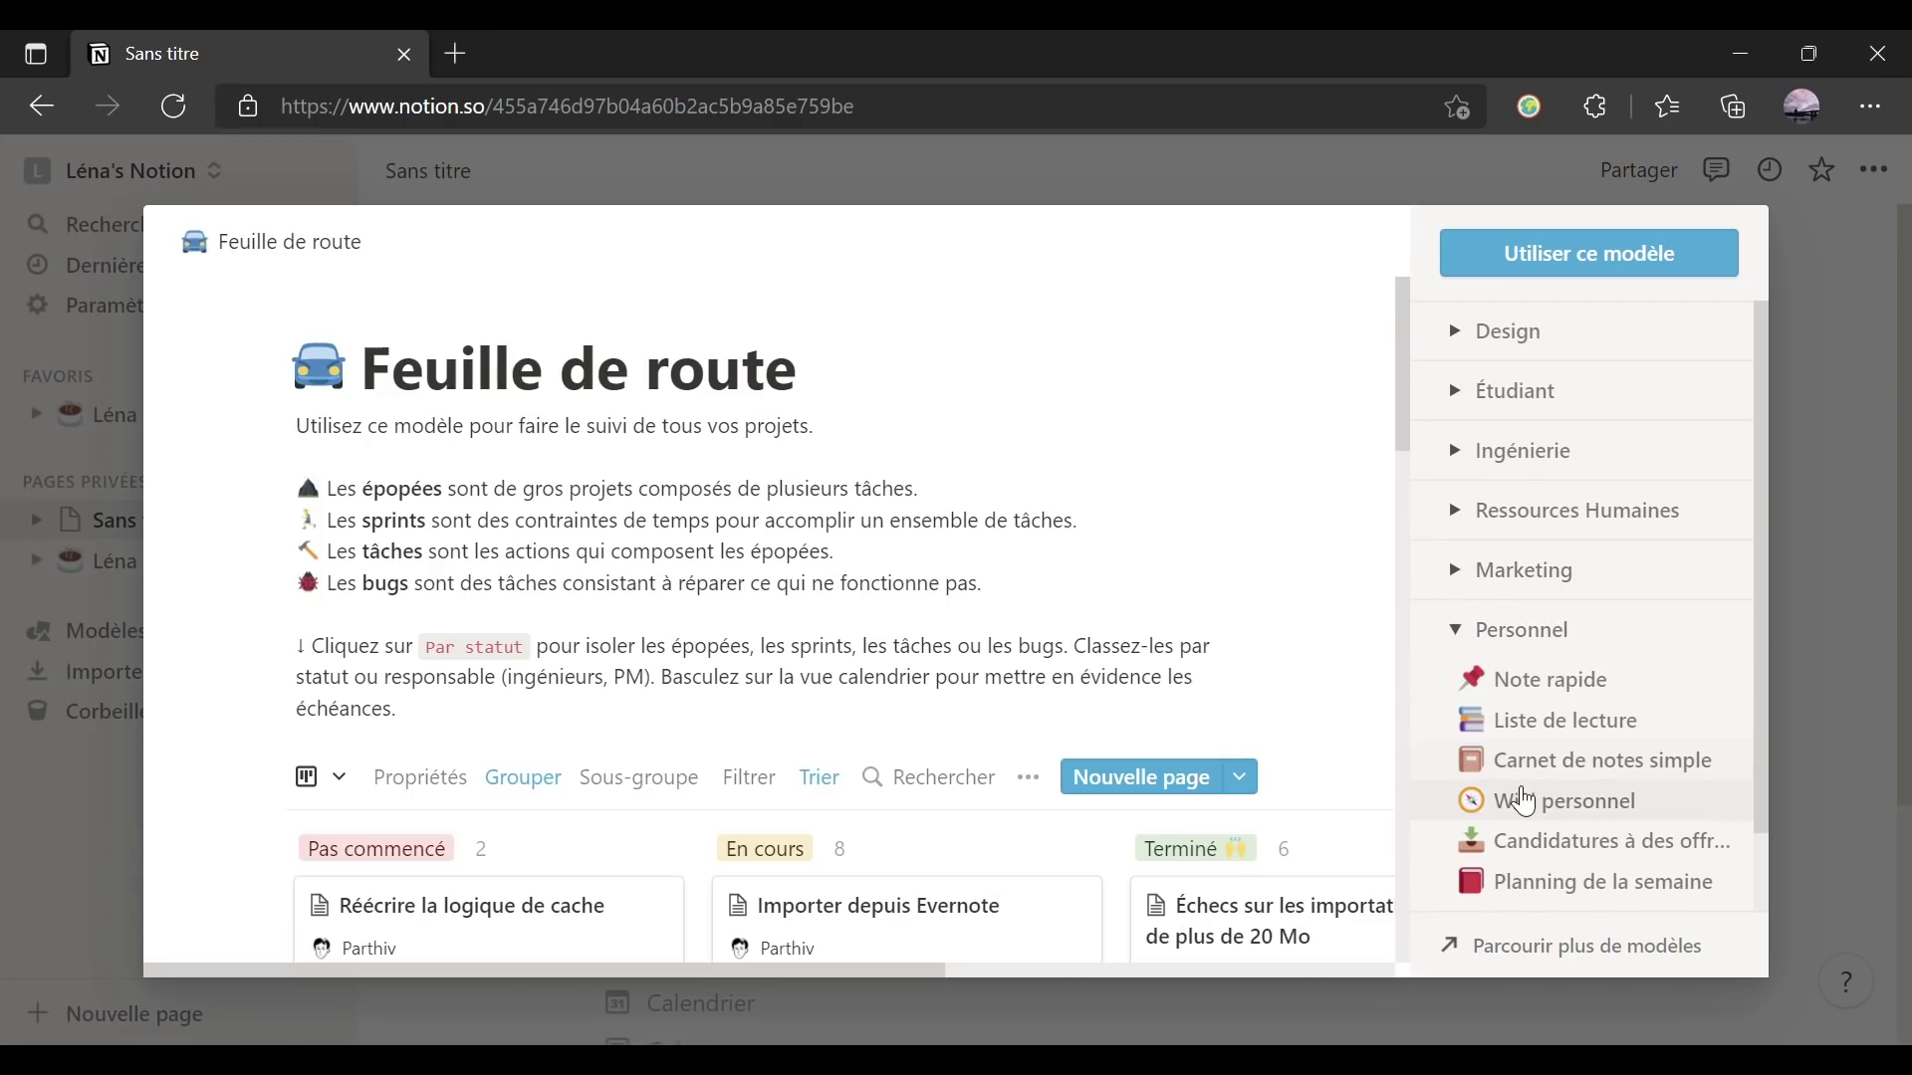
{"action": "left_click", "coordinate": [1530, 812]}
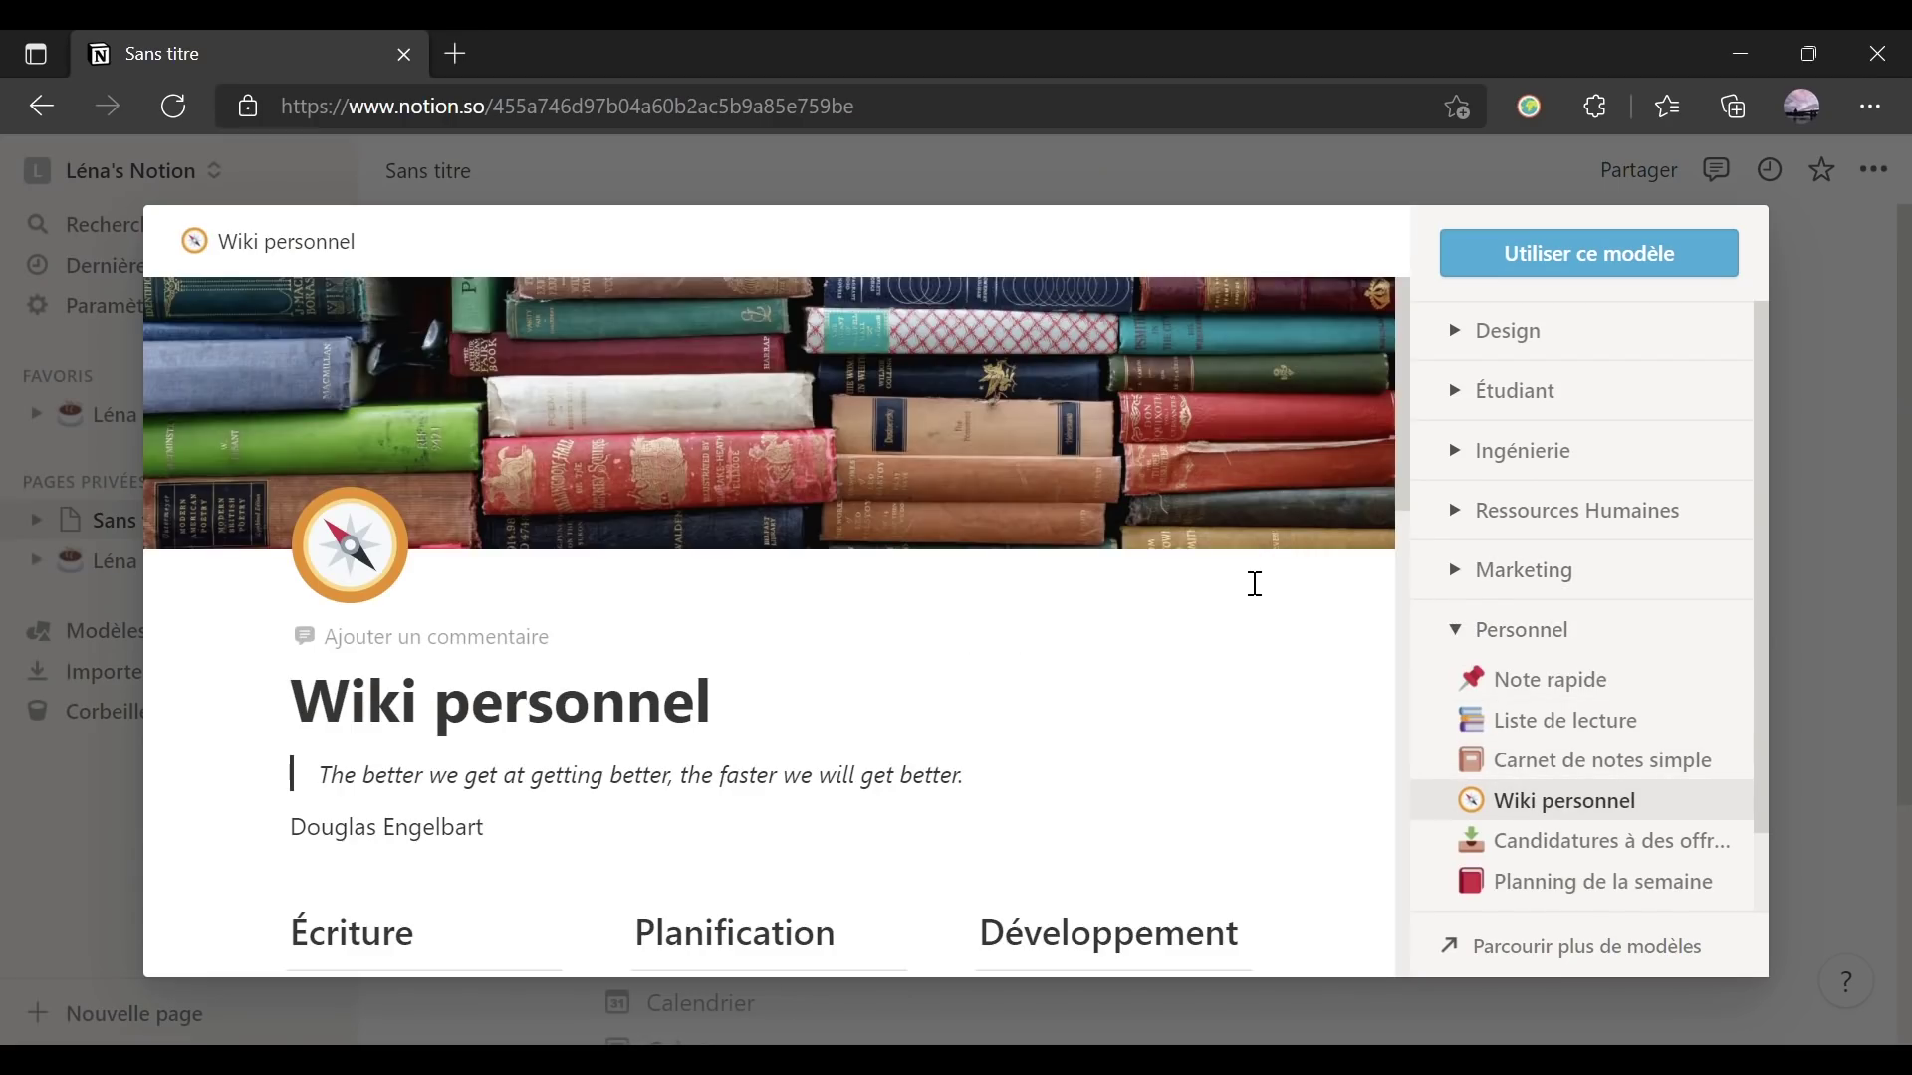
{"action": "scroll", "coordinate": [1253, 583], "scroll_direction": "down", "scroll_amount": 2}
{"action": "scroll", "coordinate": [1254, 583], "scroll_direction": "down", "scroll_amount": 5}
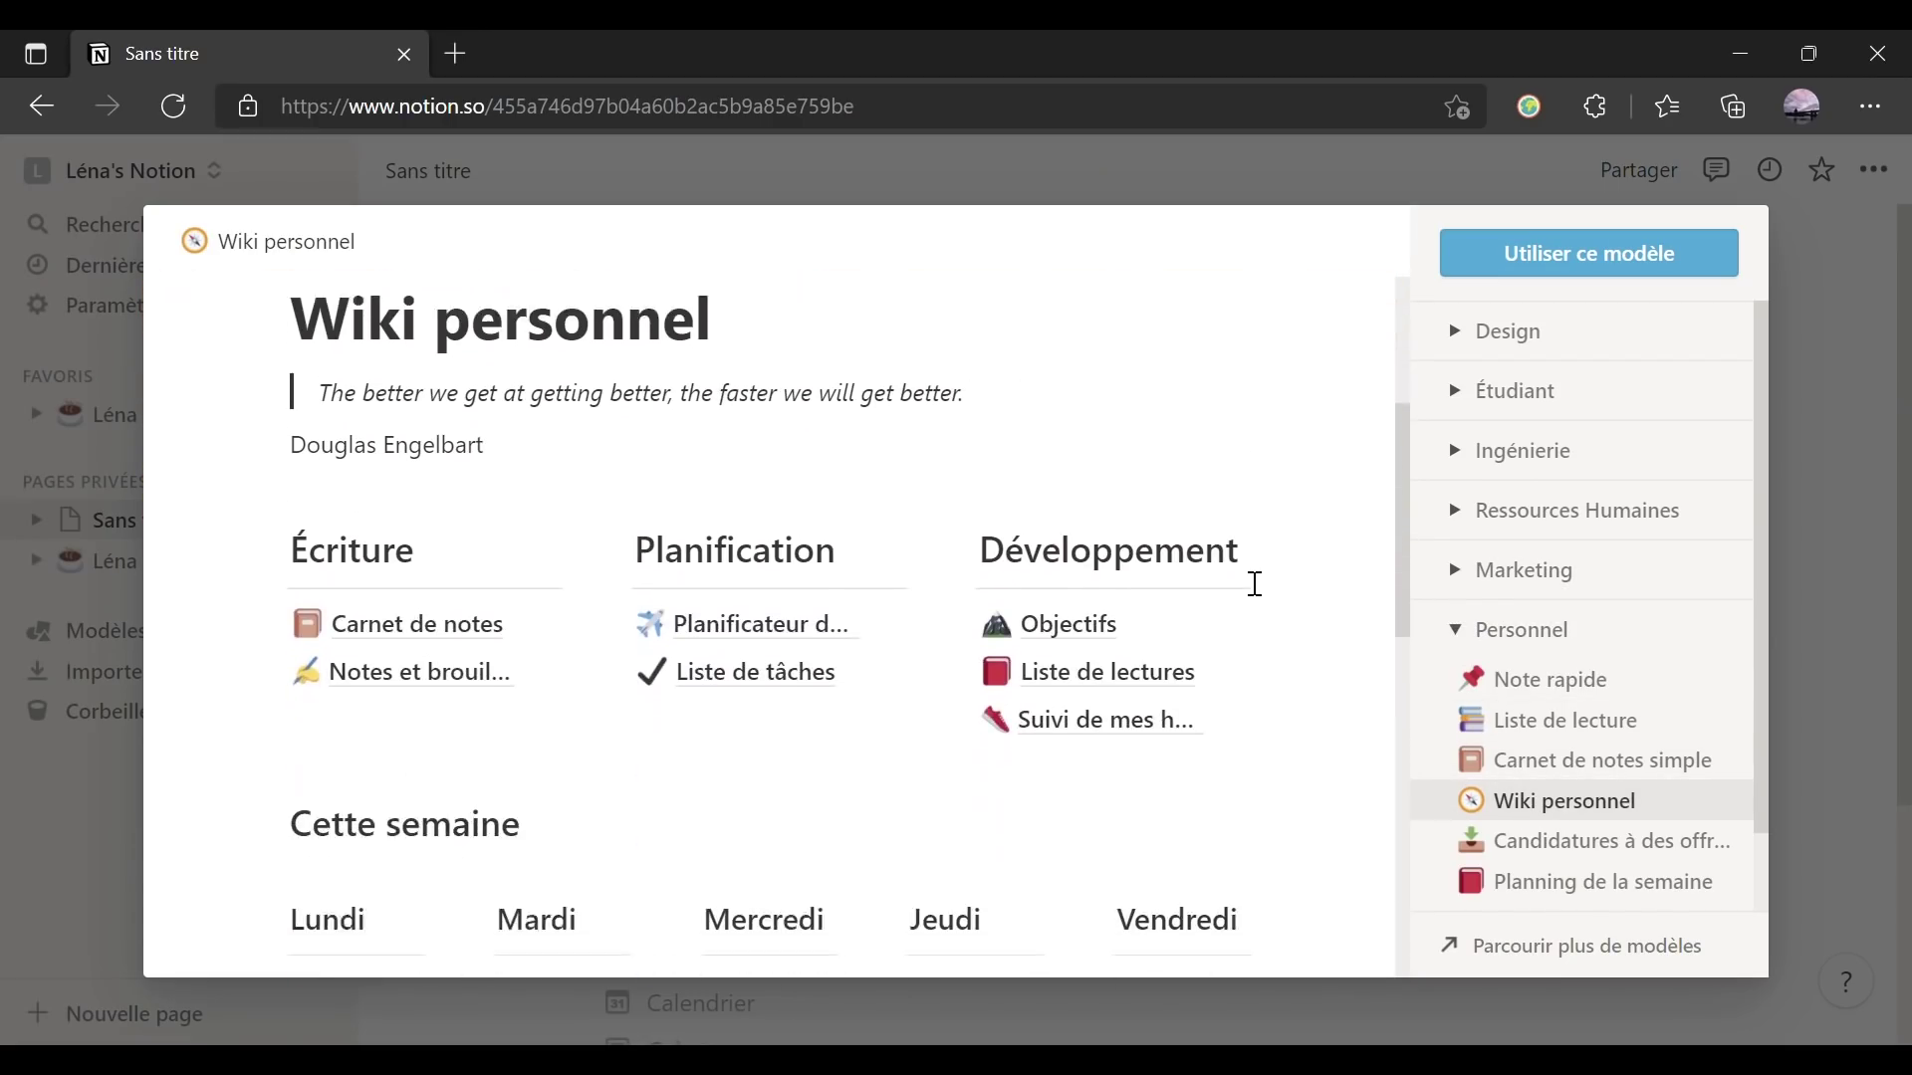
{"action": "scroll", "coordinate": [1255, 583], "scroll_direction": "down", "scroll_amount": 6}
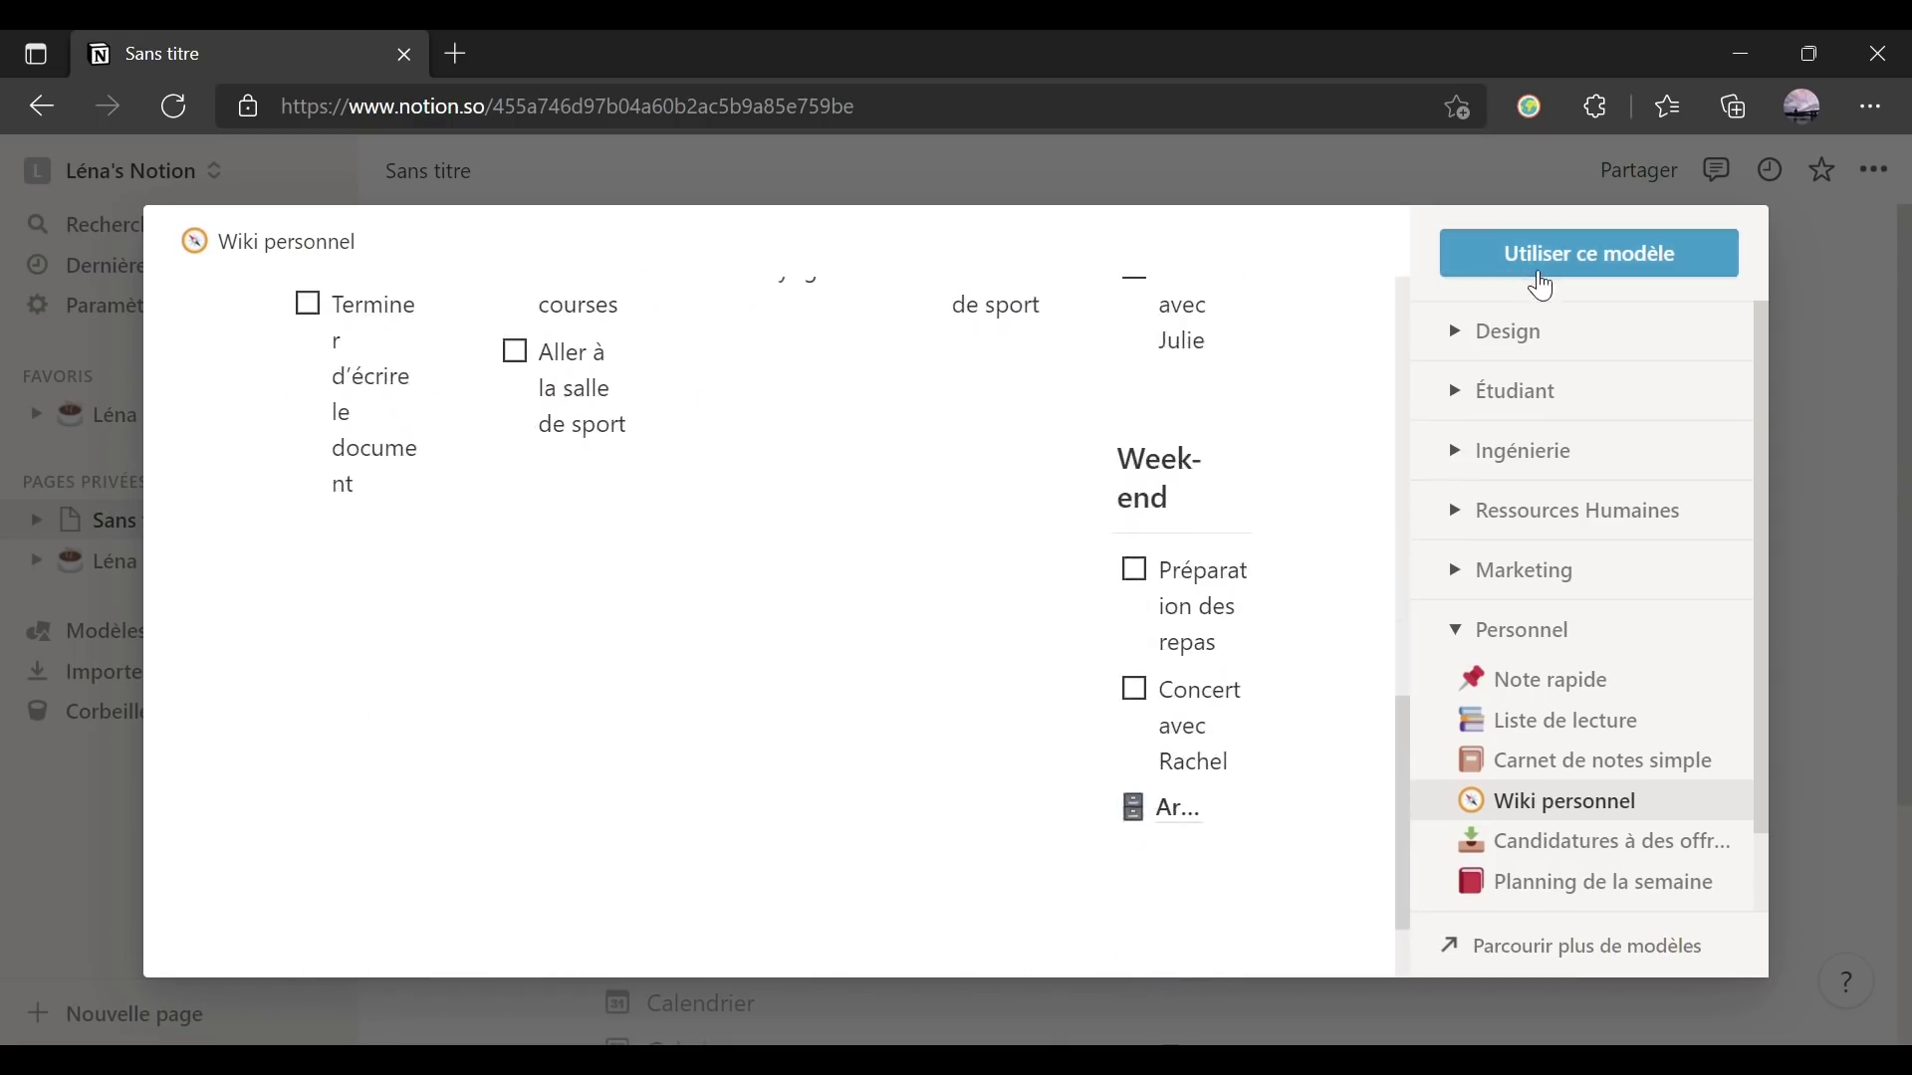
{"action": "left_click", "coordinate": [1541, 287]}
- Retitle the new page with the owner's first name and change its icon to a sun emoji
{"action": "left_click_drag", "start_coordinate": [954, 628], "coordinate": [589, 634]}
{"action": "key", "text": "BackSpace"}
{"action": "key", "text": "BackSpace"}
{"action": "type", "text": "Léna"}
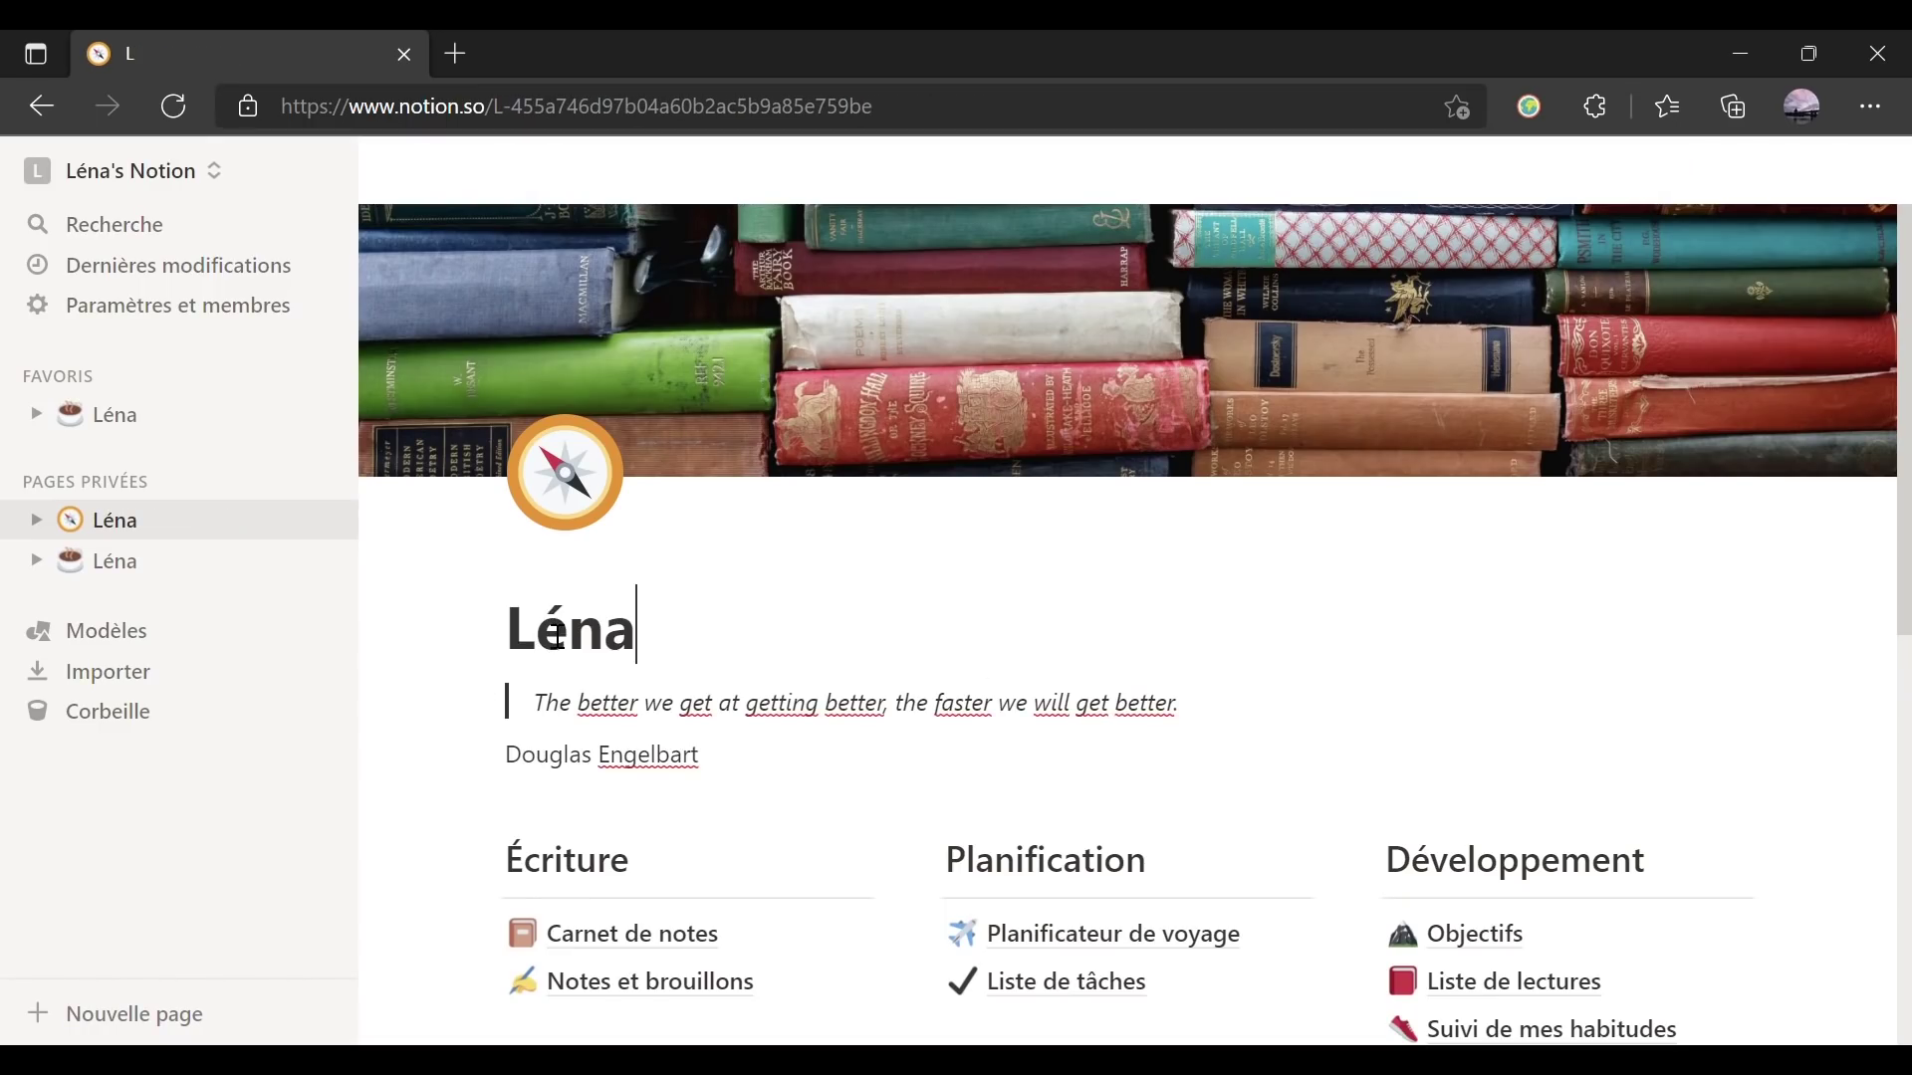
{"action": "left_click", "coordinate": [566, 468]}
{"action": "left_click", "coordinate": [677, 533]}
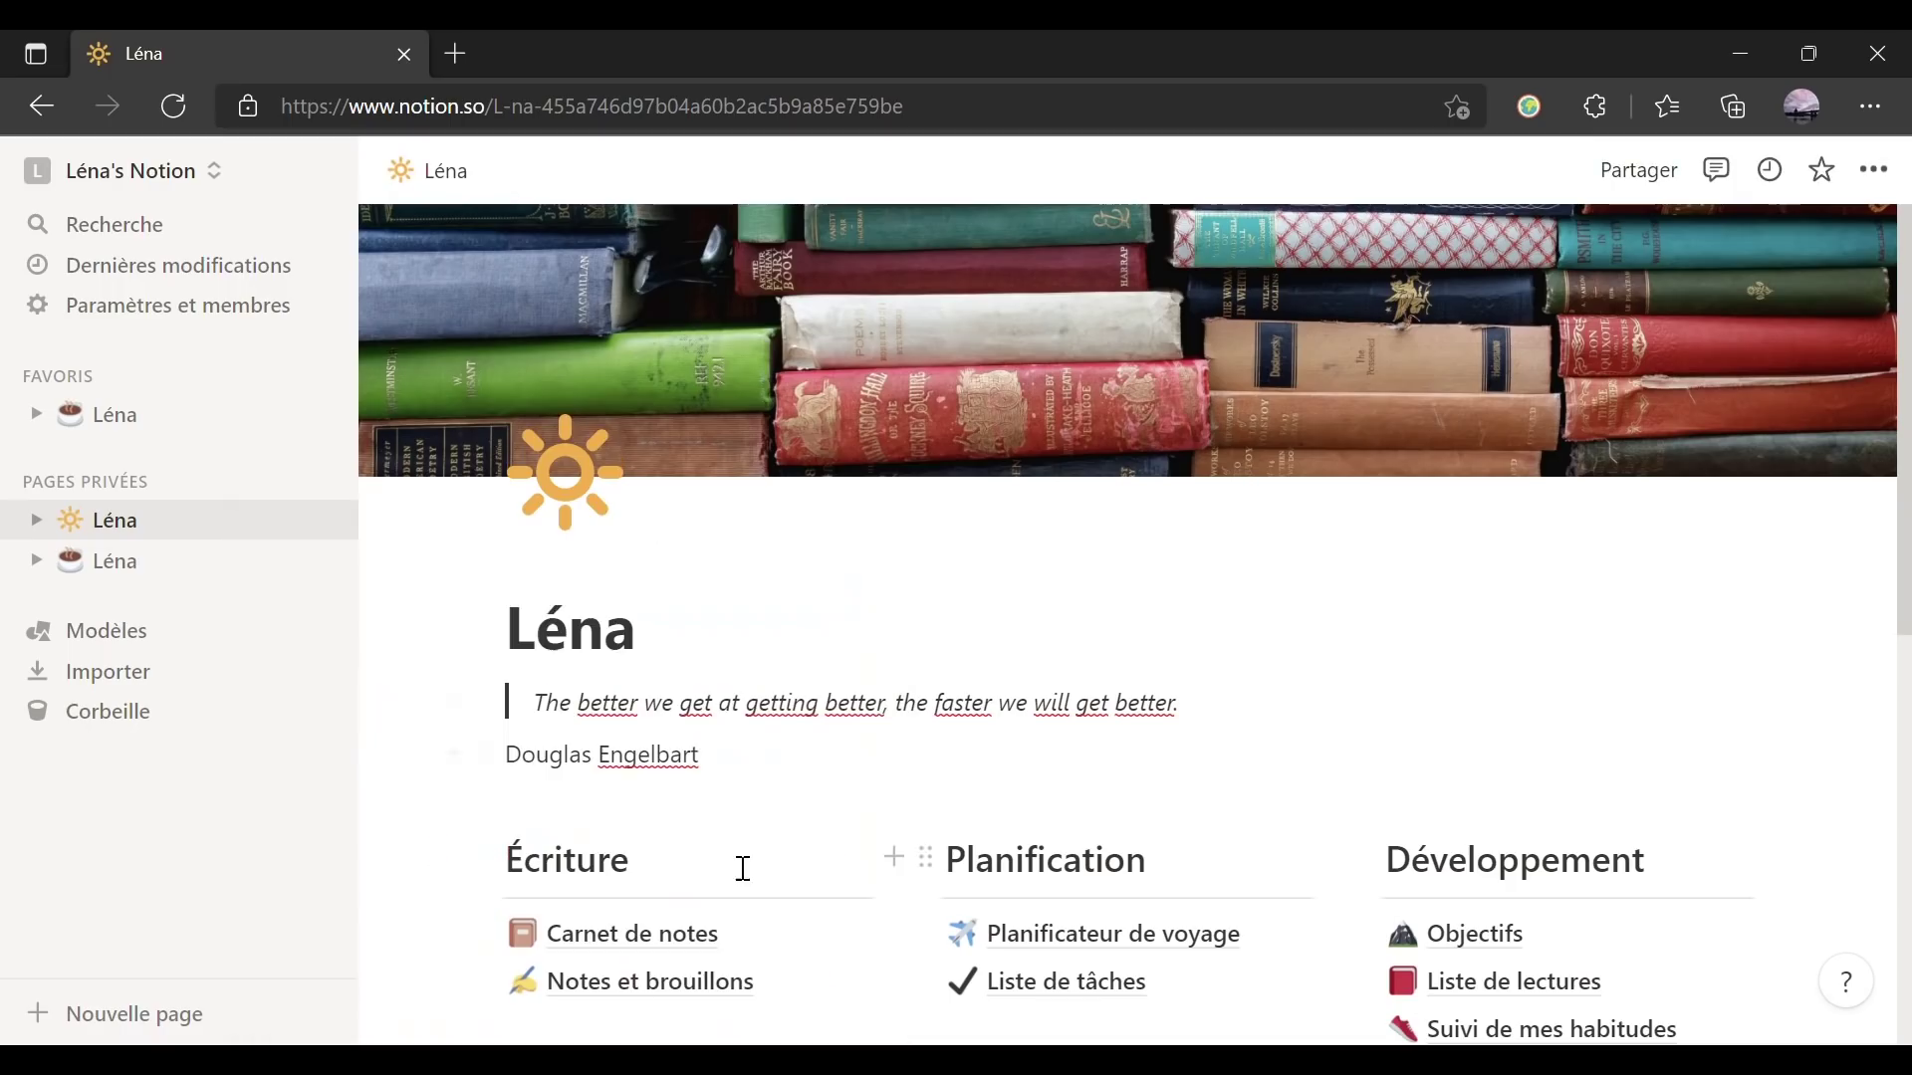
- Replace the quote and its author line under the page title with "One day or day one, you decide."
{"action": "scroll", "coordinate": [730, 762], "scroll_direction": "down", "scroll_amount": 3}
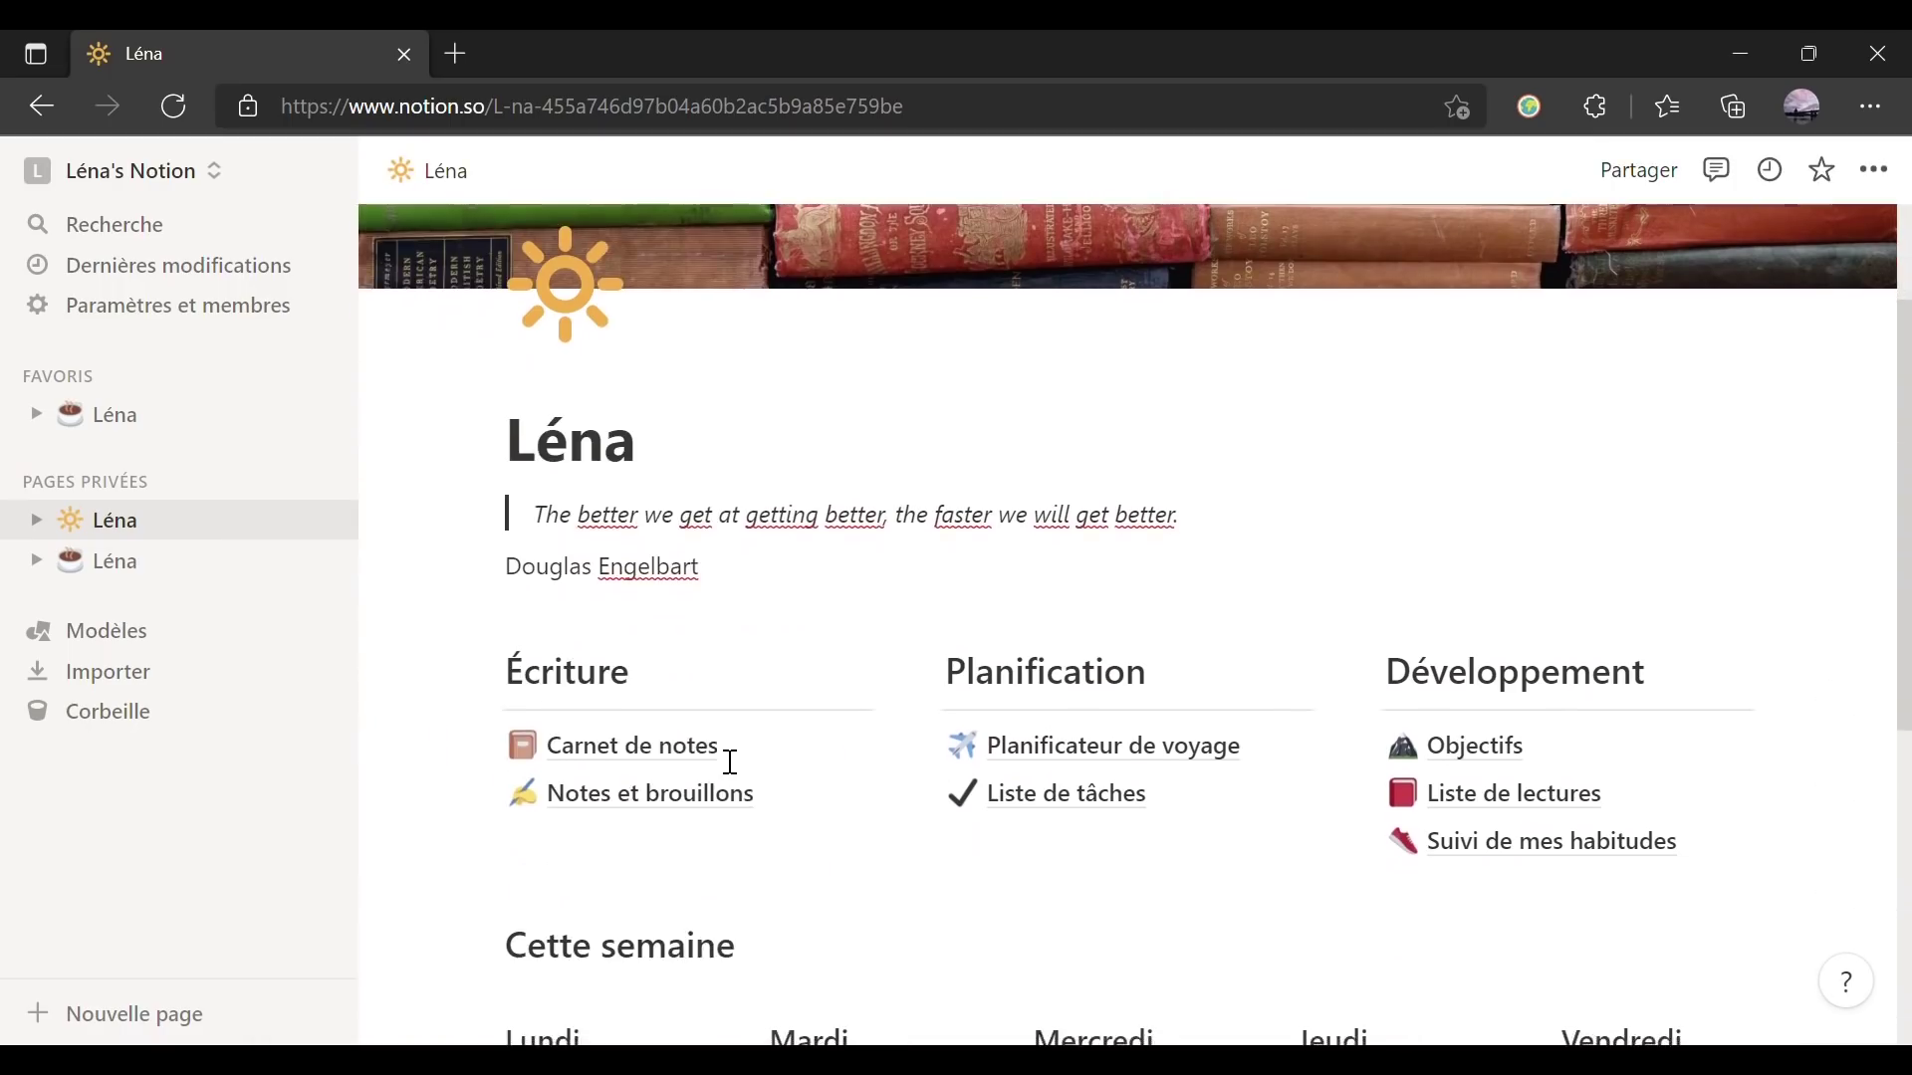
{"action": "left_click_drag", "start_coordinate": [724, 492], "coordinate": [536, 441]}
{"action": "key", "text": "BackSpace"}
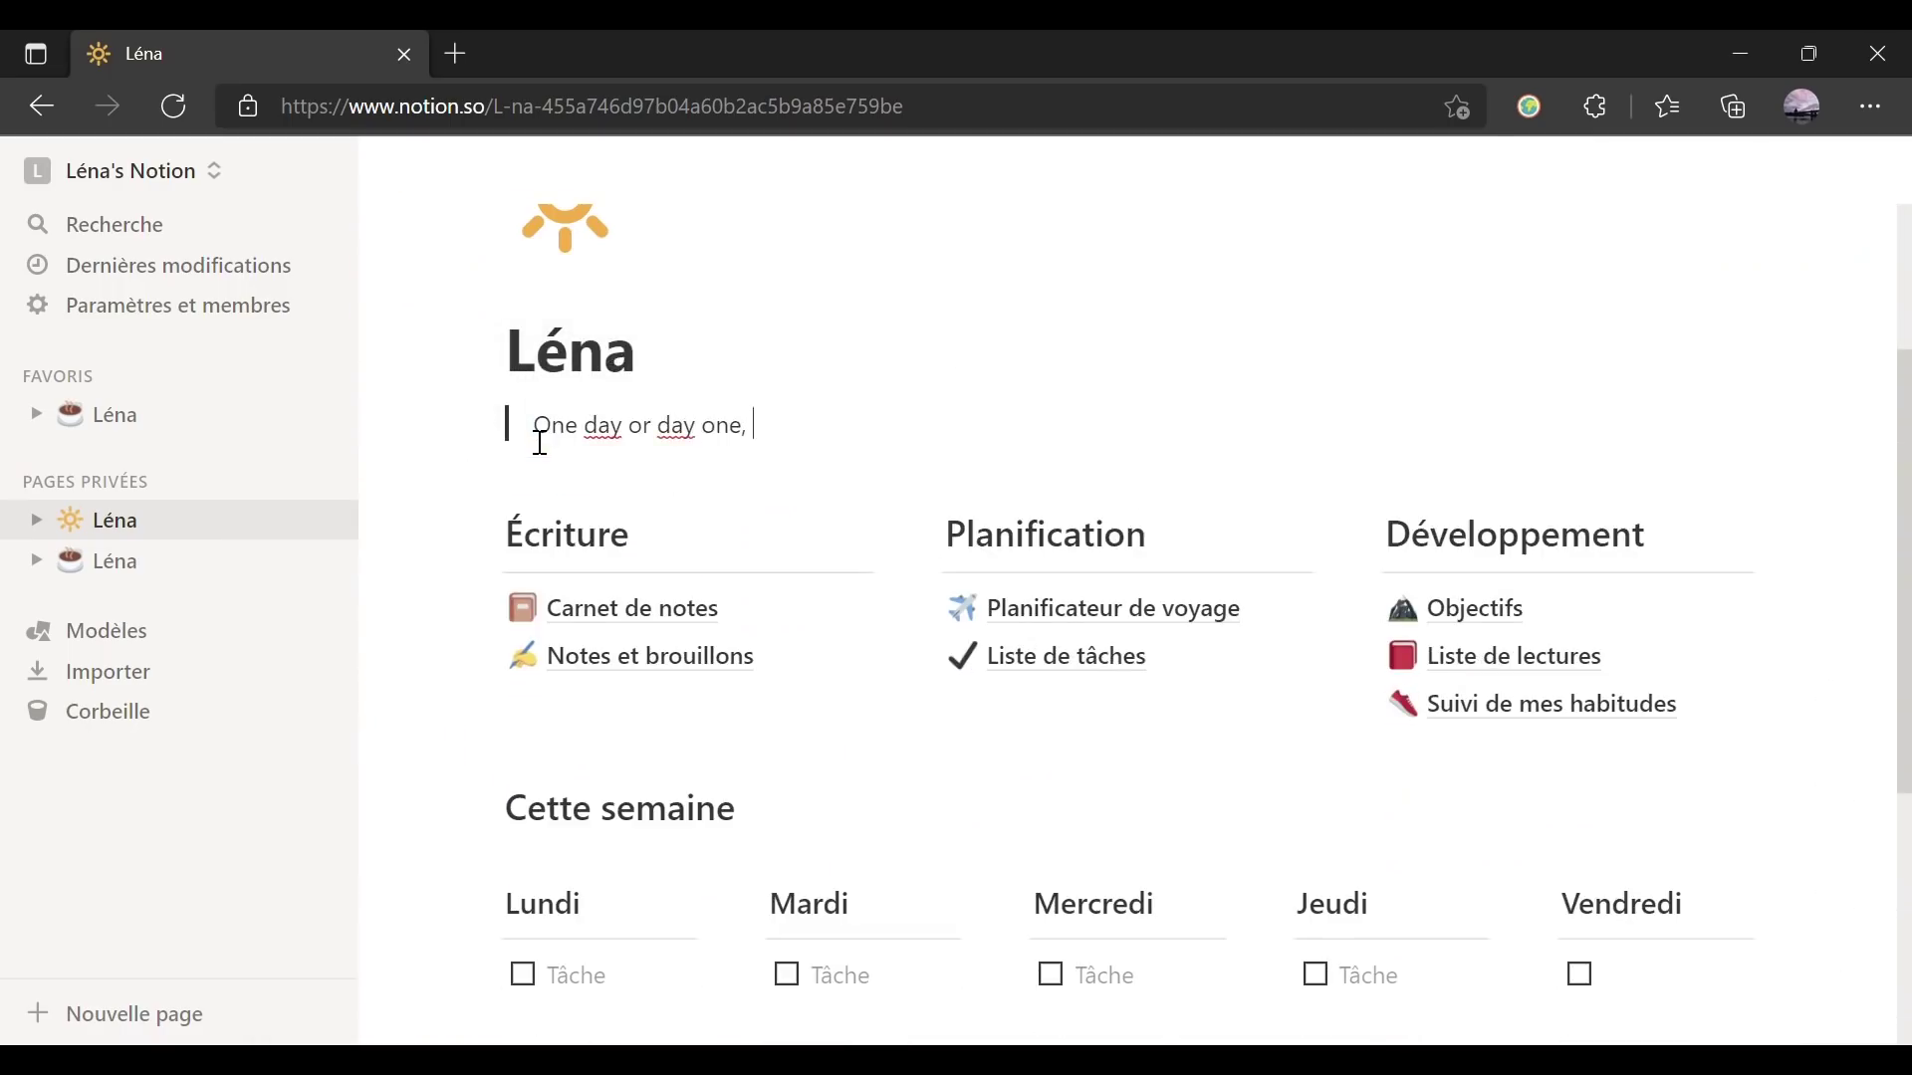
{"action": "type", "text": "."}
- Rename the Écriture heading to "Cours"
{"action": "left_click", "coordinate": [640, 546]}
{"action": "key", "text": "shift+Left"}
{"action": "key", "text": "shift+Left"}
{"action": "key", "text": "shift+Left"}
{"action": "key", "text": "shift+Left"}
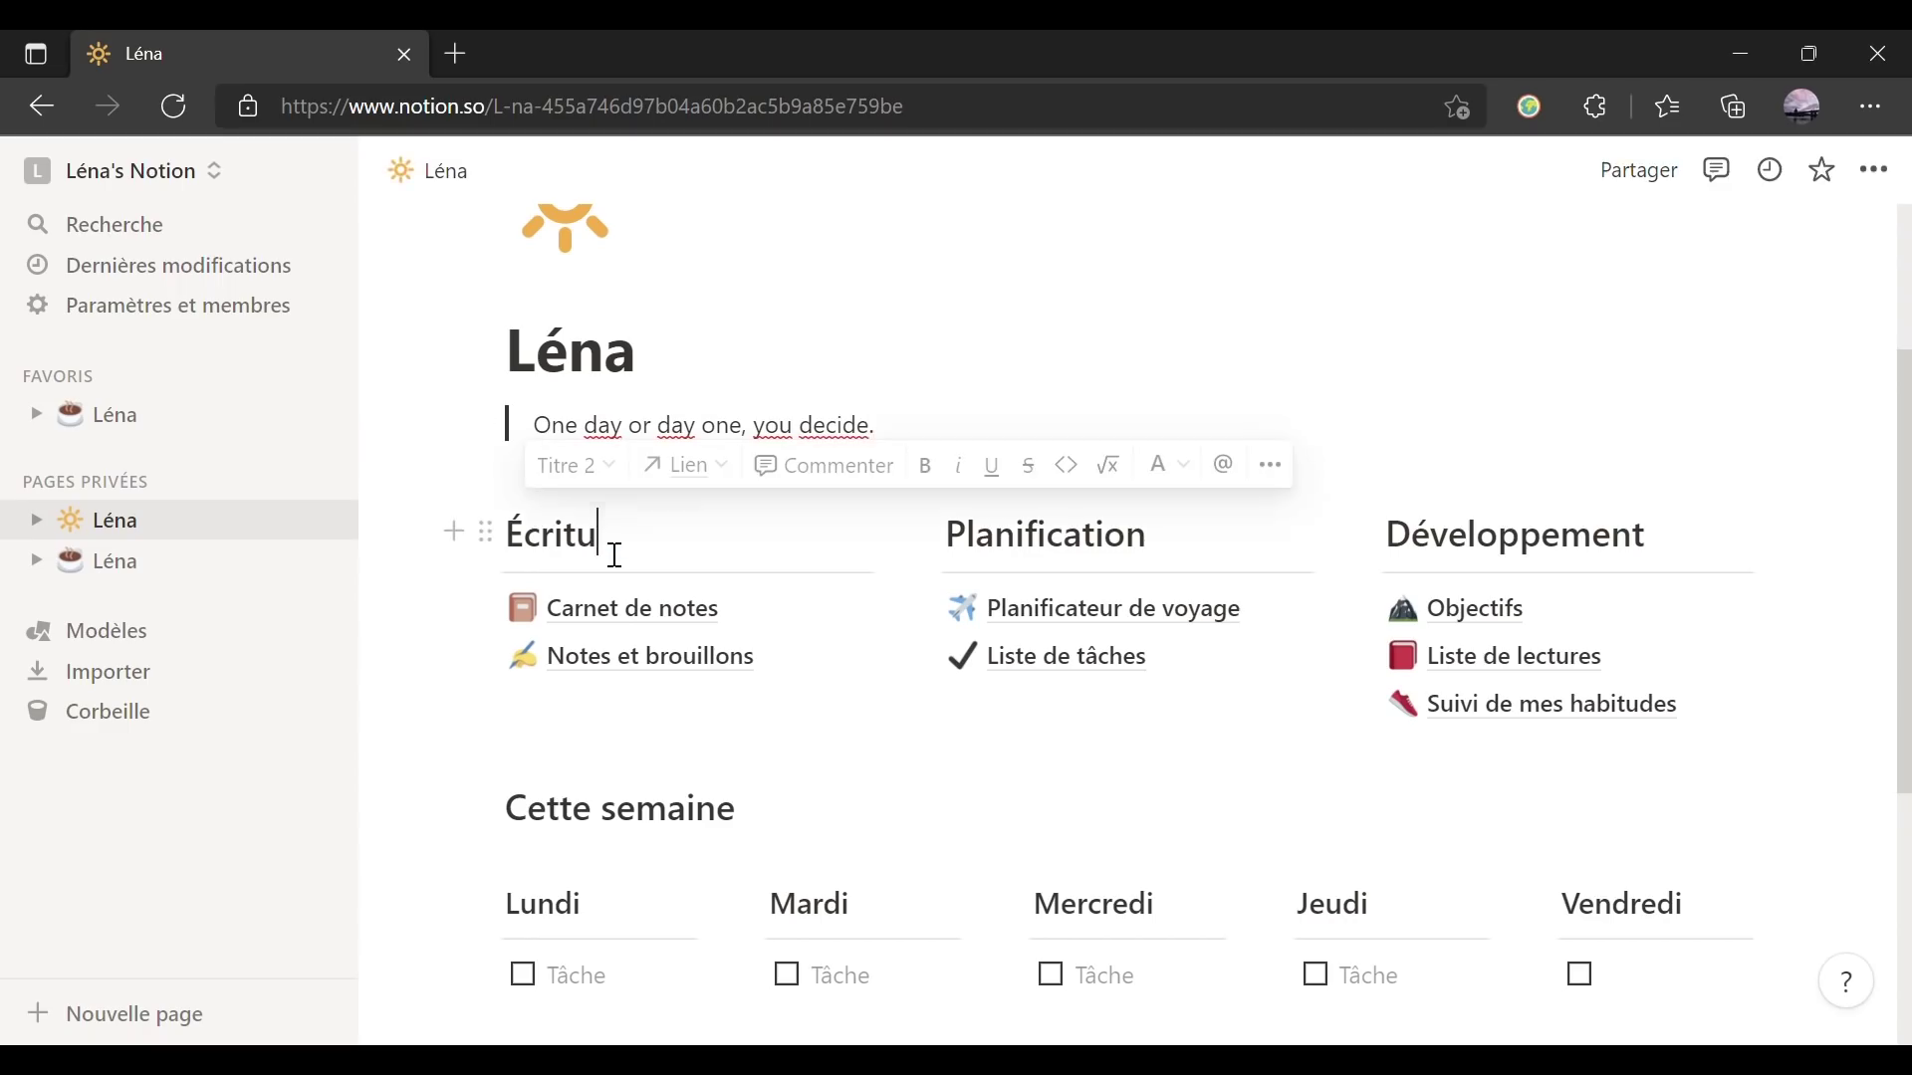
{"action": "key", "text": "BackSpace"}
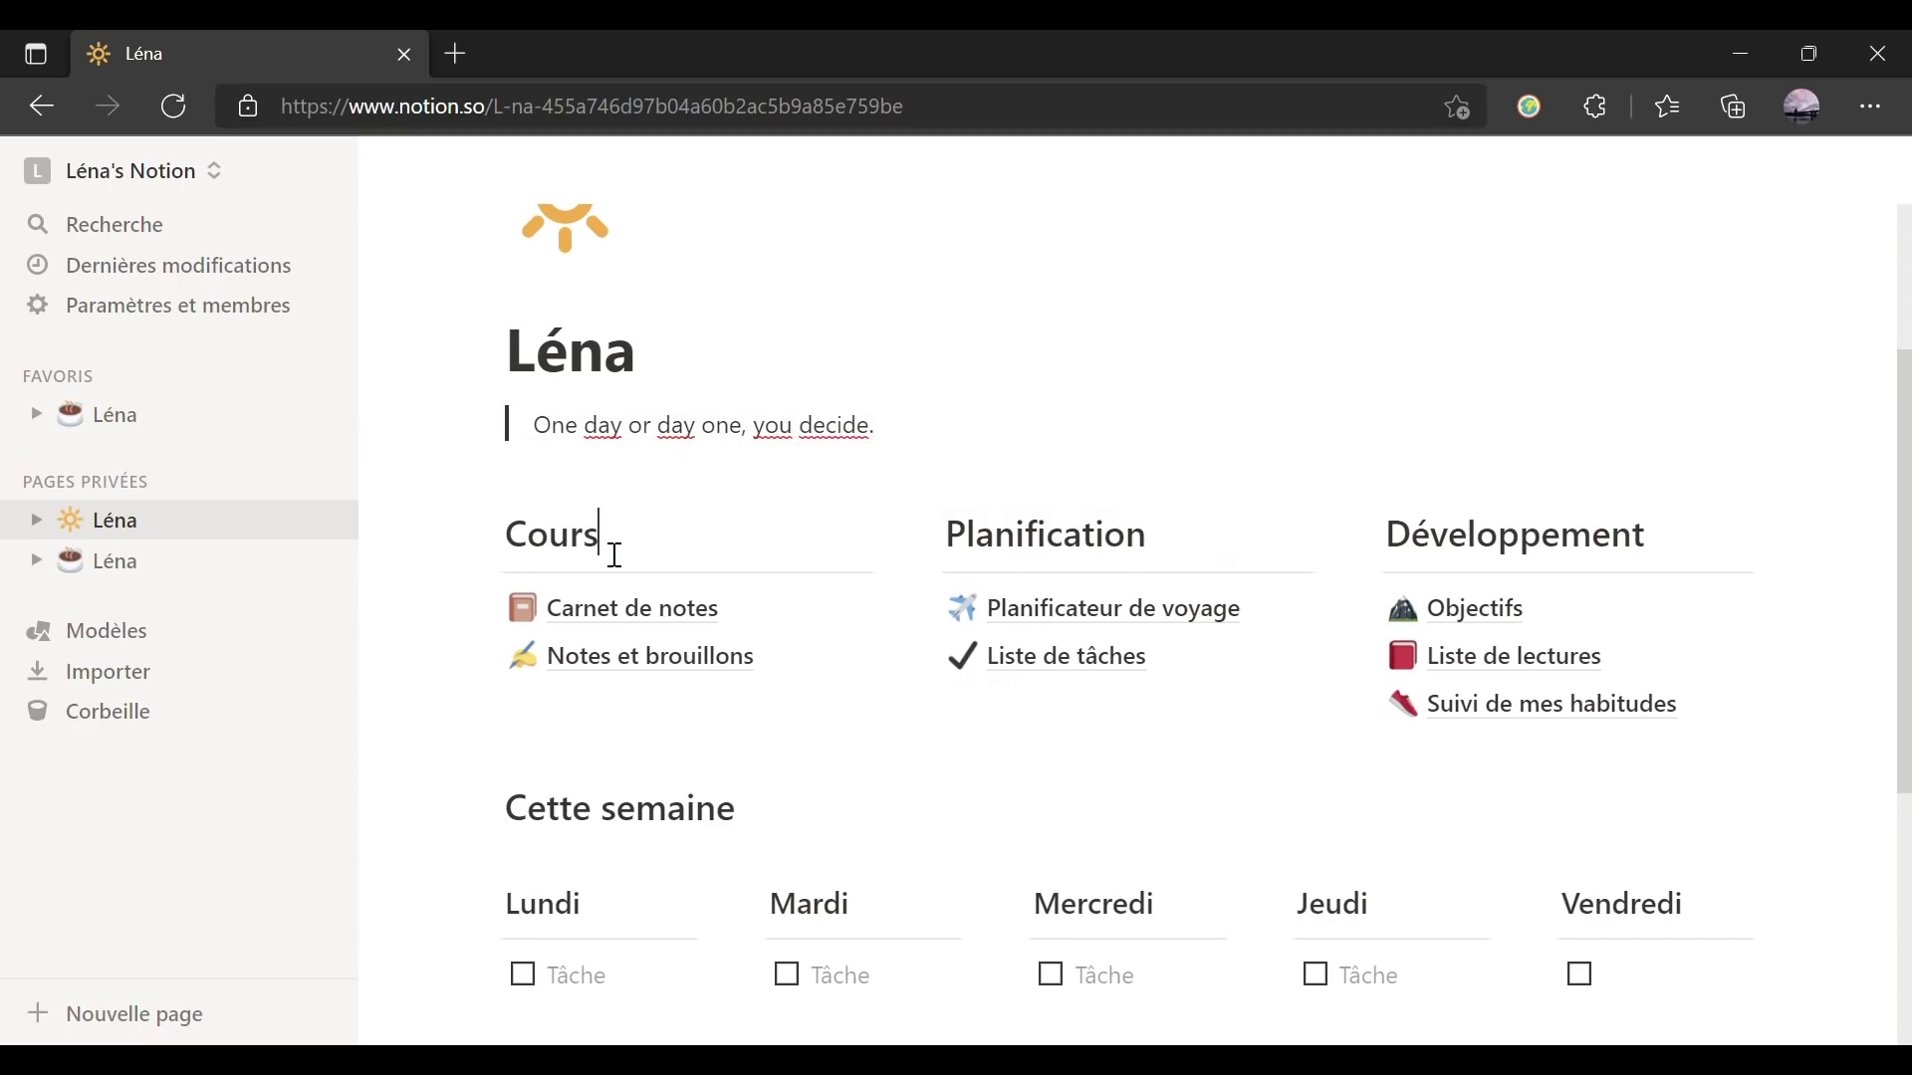
- Rename the Carnet de notes page under Cours as "Deadlines"
{"action": "right_click", "coordinate": [637, 609]}
{"action": "left_click", "coordinate": [930, 697]}
{"action": "key", "text": "BackSpace"}
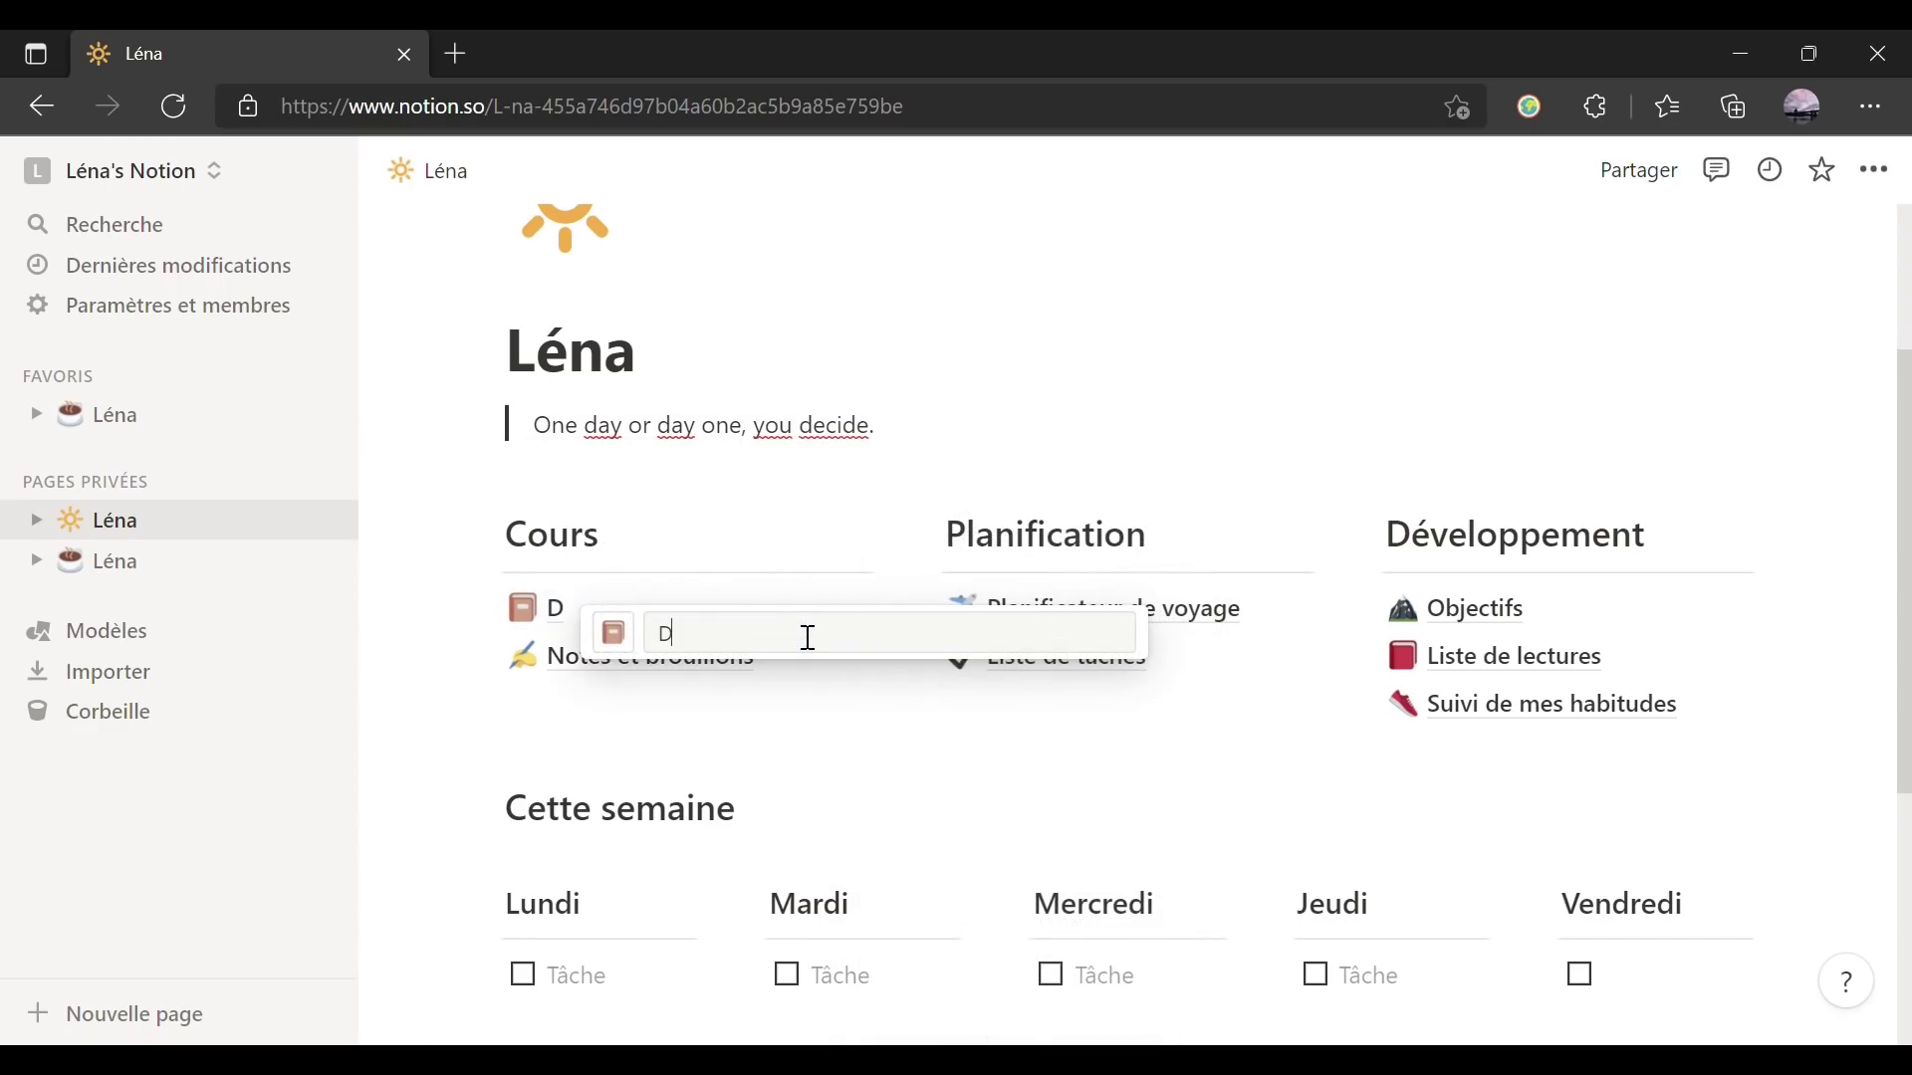
- Rename the Planification heading to "Pro" and its travel planner page to "YOUTUBE" with a camera icon
{"action": "left_click_drag", "start_coordinate": [1147, 534], "coordinate": [1067, 543]}
{"action": "key", "text": "BackSpace"}
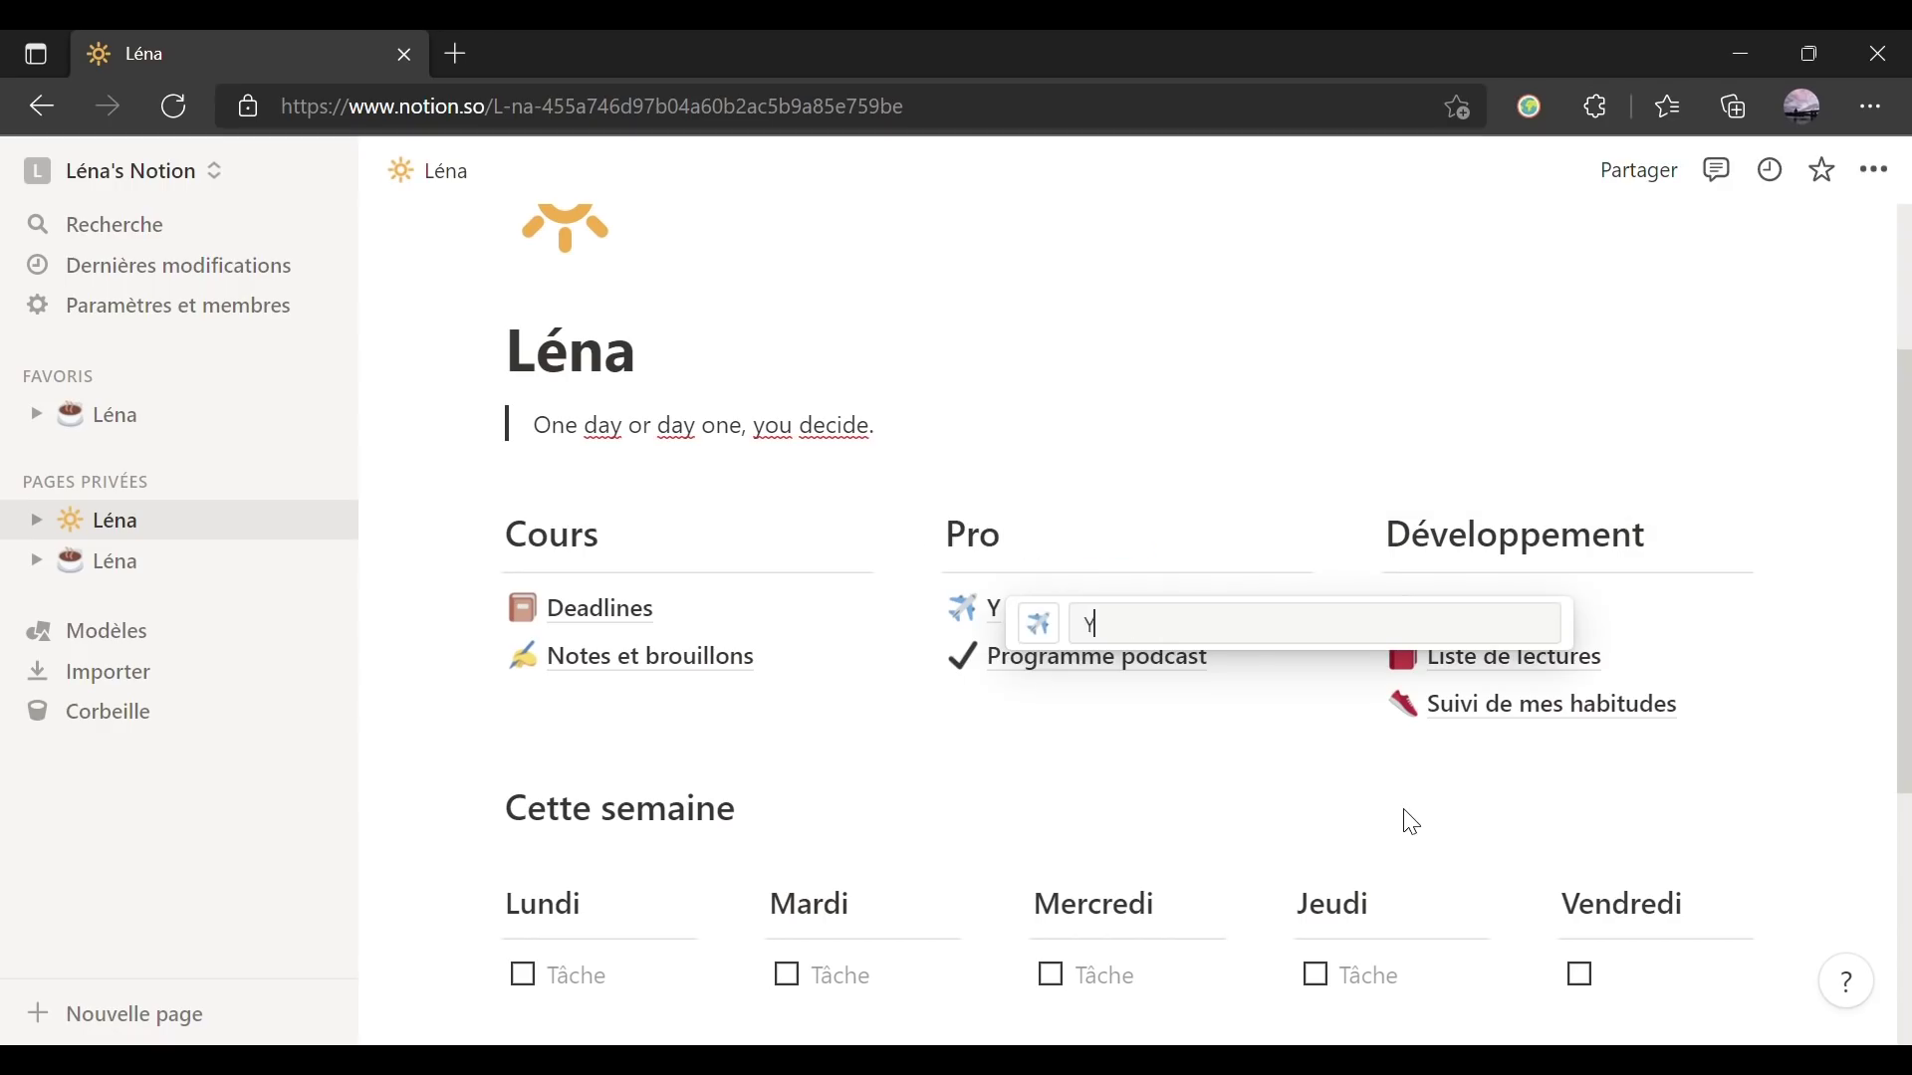
{"action": "type", "text": "e"}
{"action": "left_click", "coordinate": [1038, 624]}
- Give the second page under Pro a studio microphone icon and name it "PODCAST"
{"action": "type", "text": "MIC"}
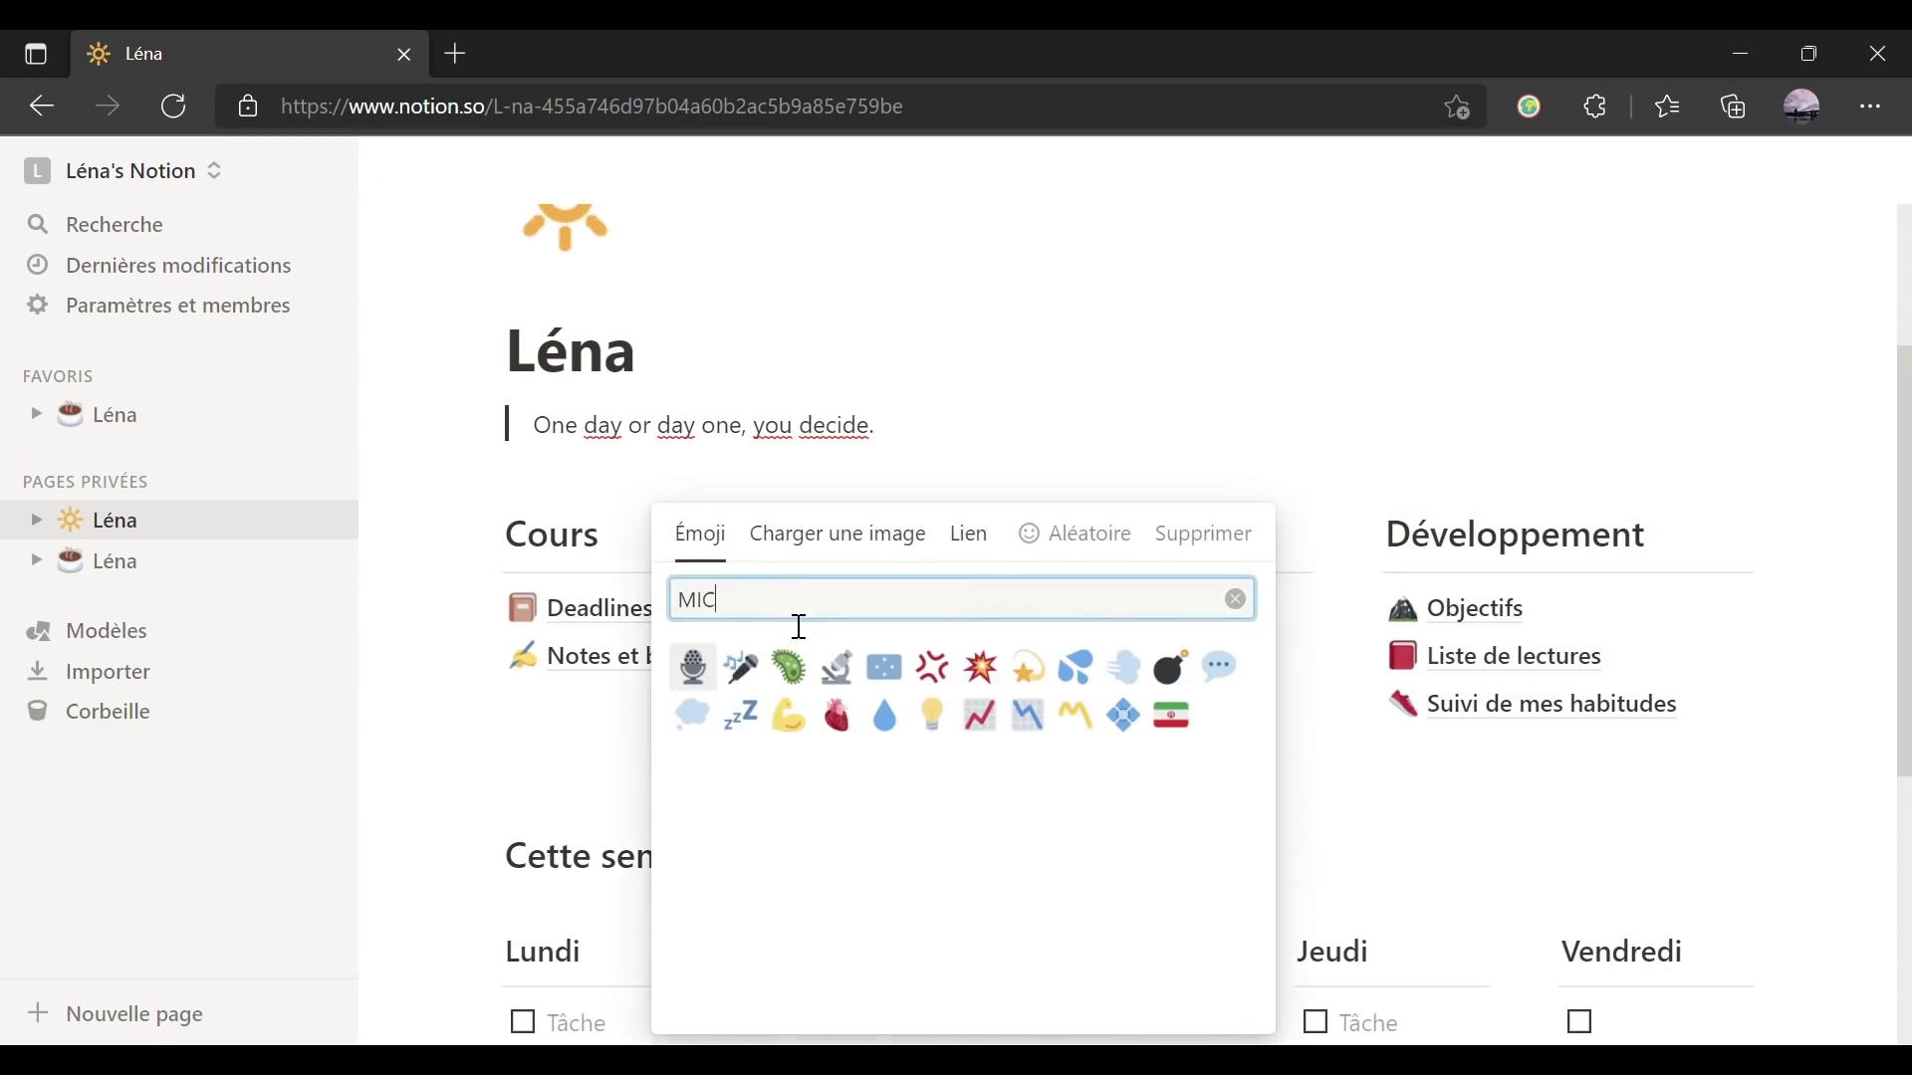
{"action": "left_click", "coordinate": [706, 676]}
{"action": "right_click", "coordinate": [1294, 655]}
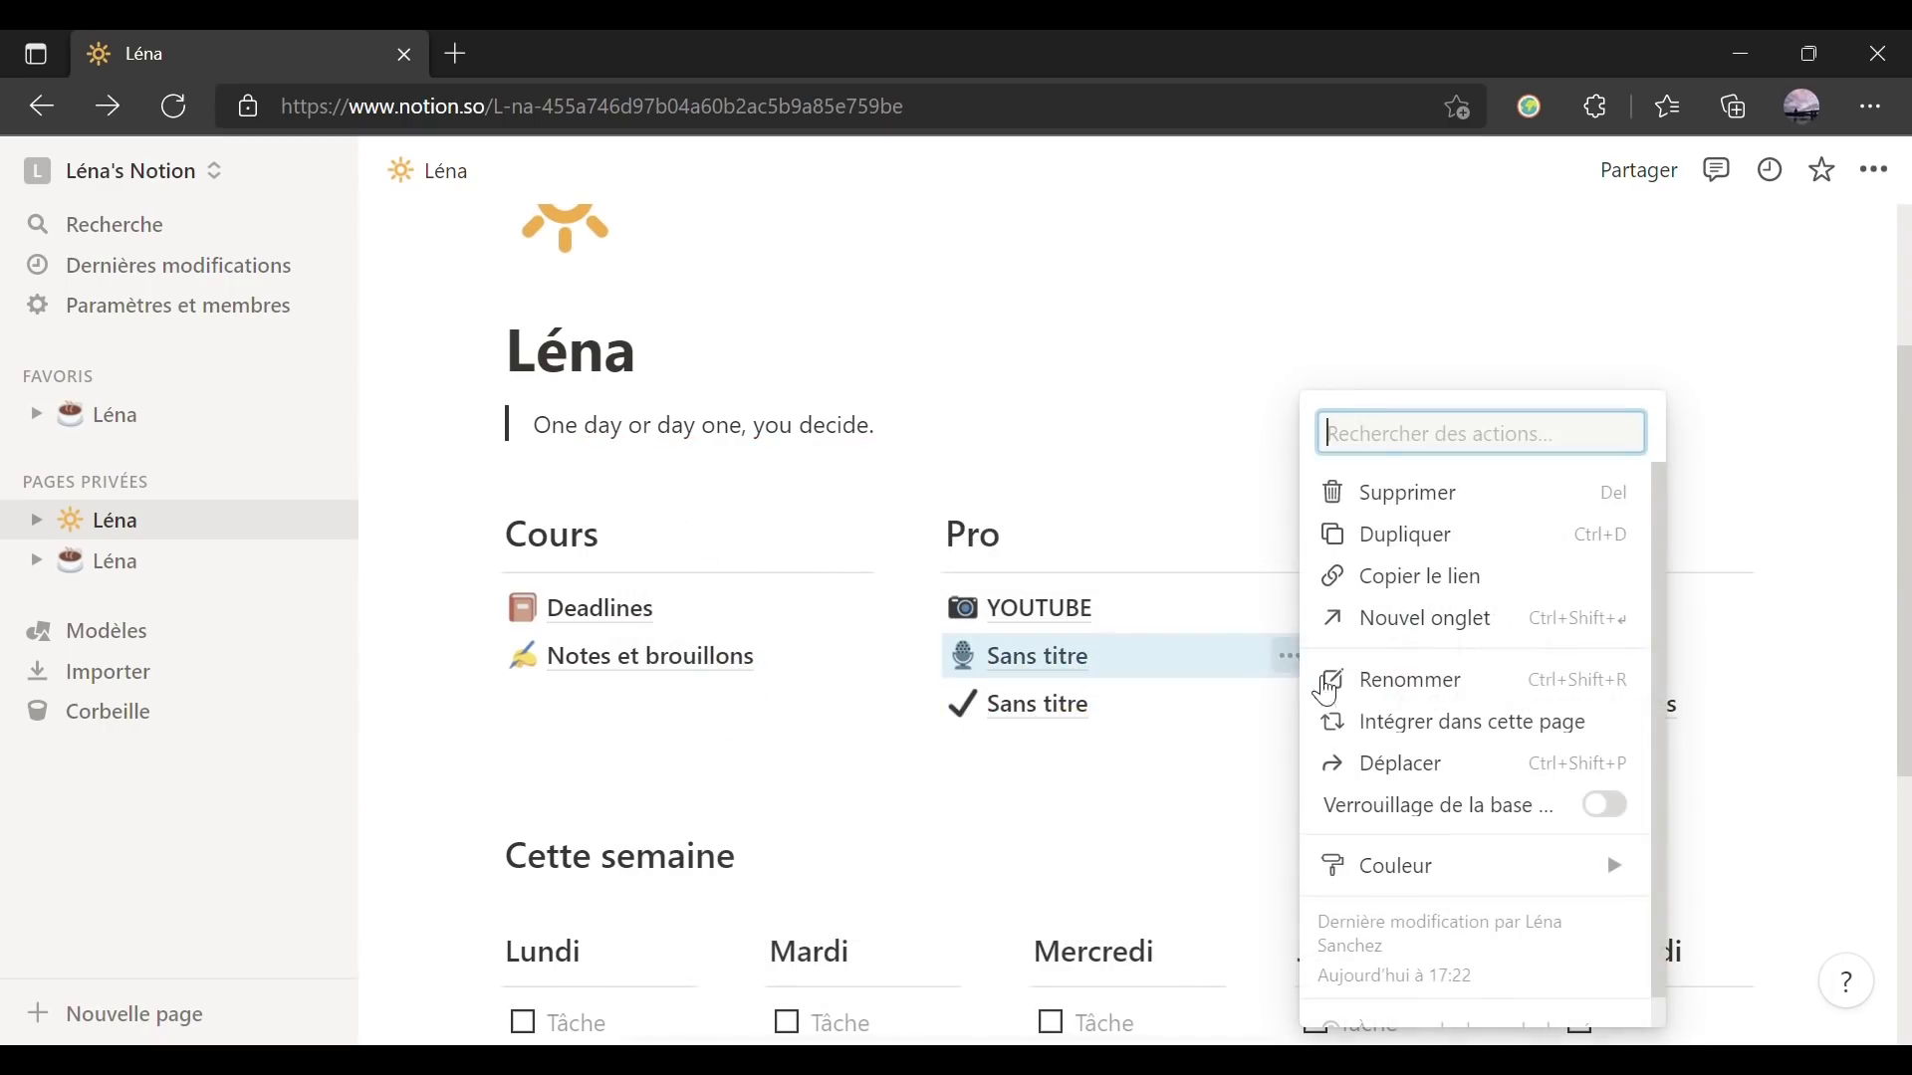
{"action": "left_click", "coordinate": [1394, 697]}
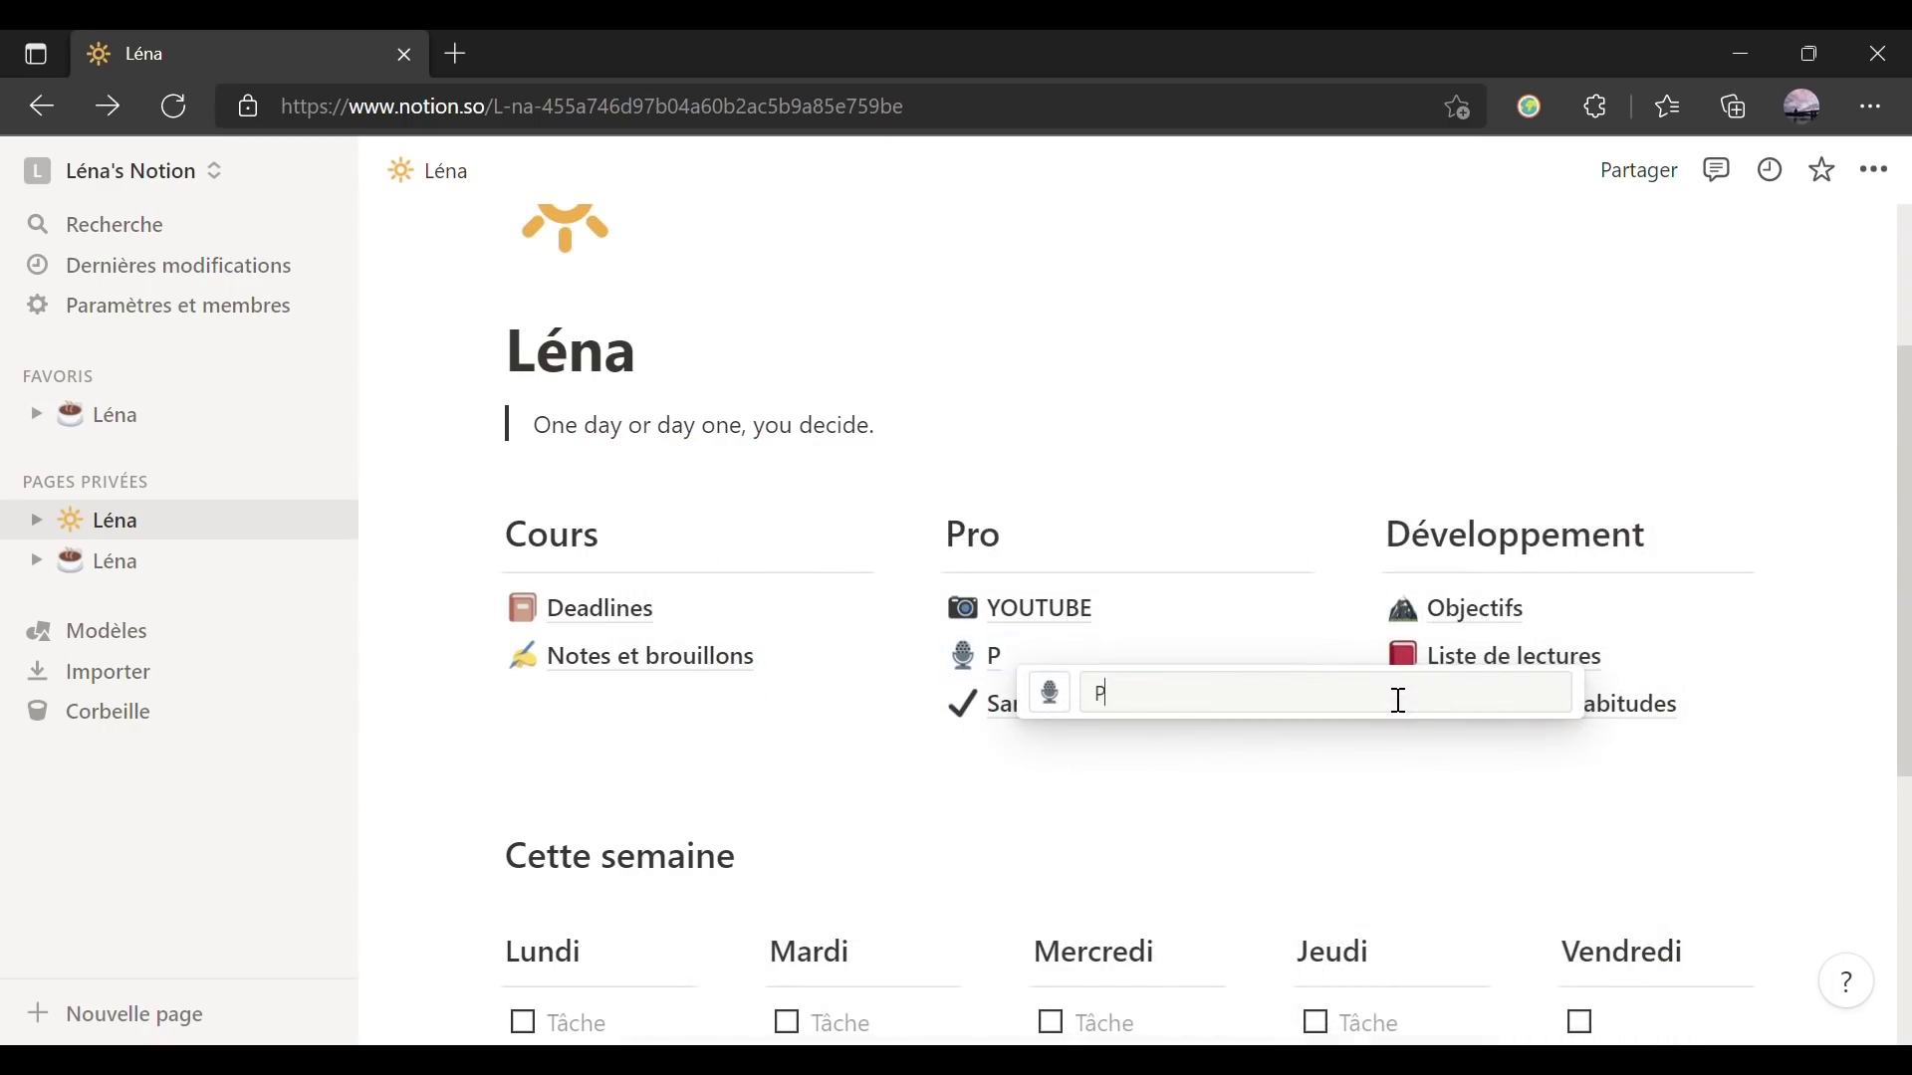
{"action": "type", "text": "PODCAST"}
{"action": "key", "text": "Return"}
- Name the untitled checkmark page under Pro "COLLABS"
{"action": "right_click", "coordinate": [1300, 704]}
{"action": "left_click", "coordinate": [1378, 674]}
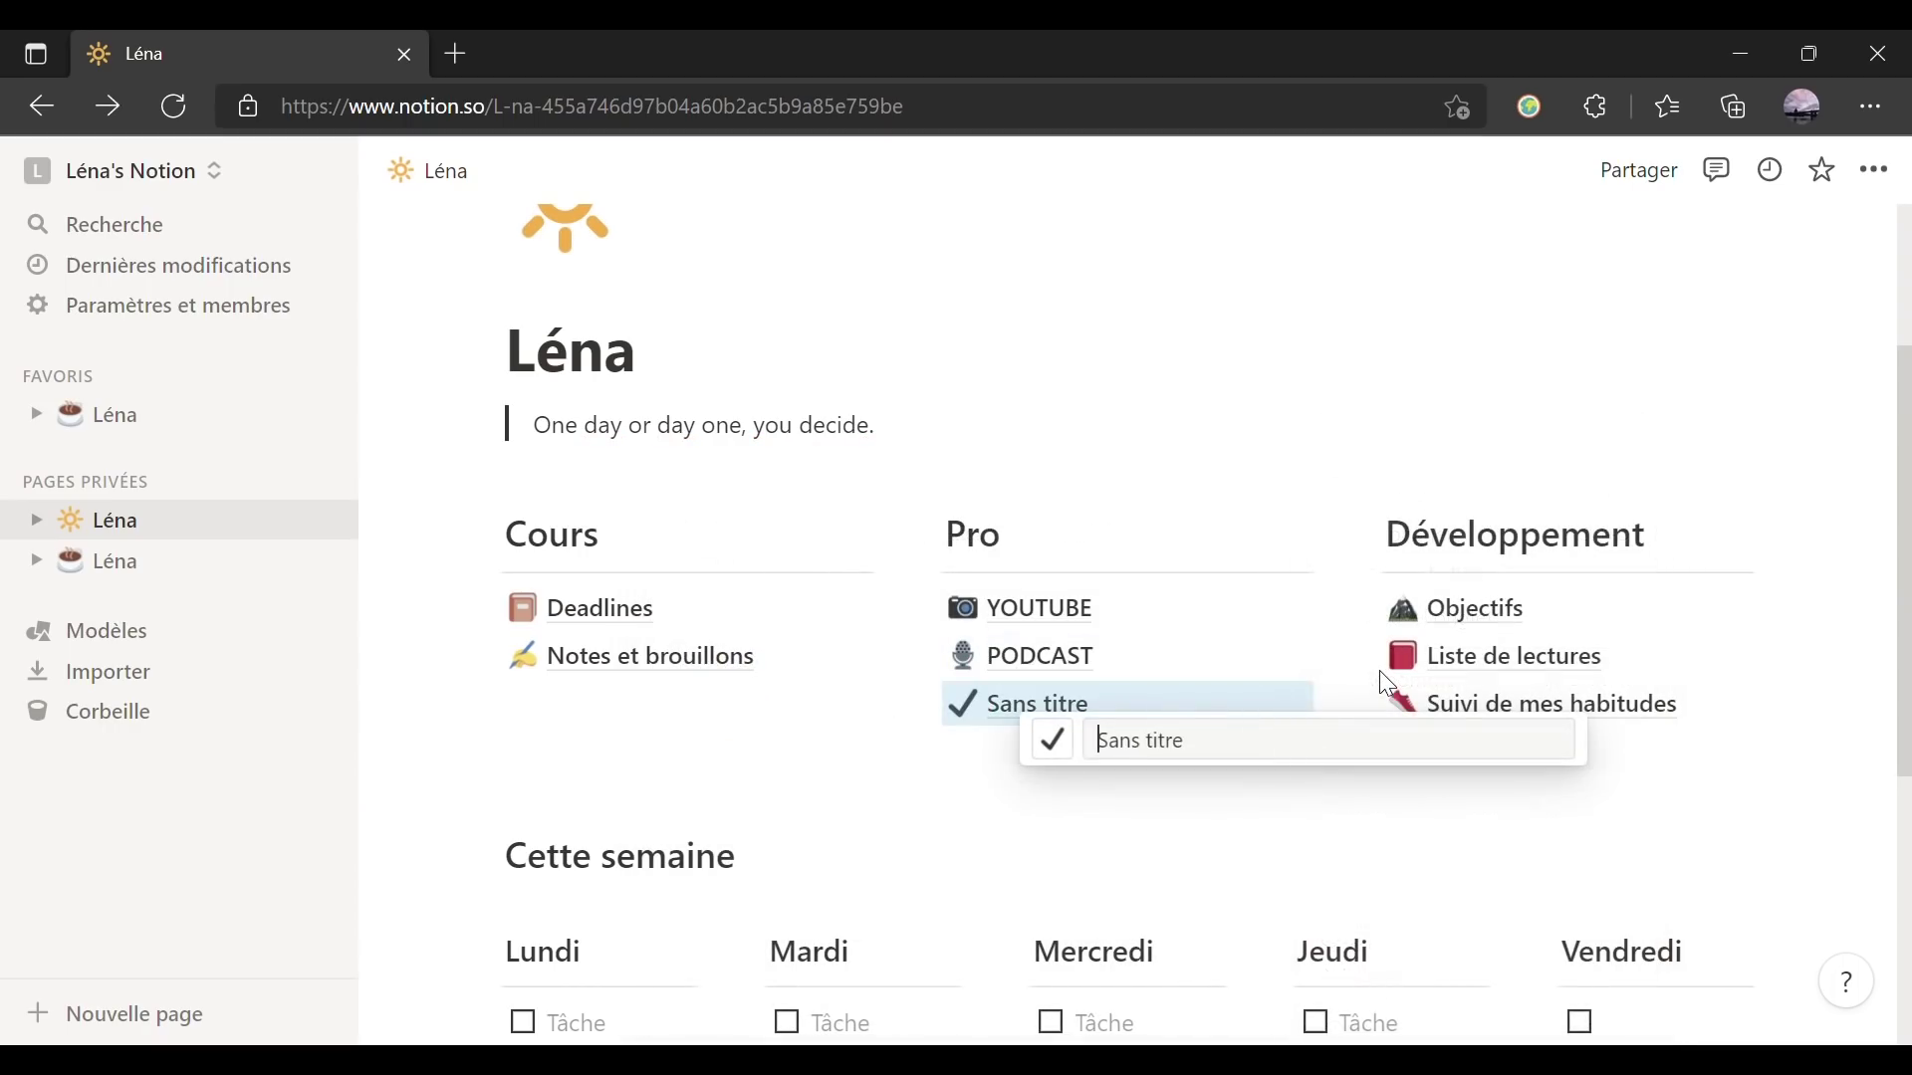
{"action": "type", "text": "COLLAB"}
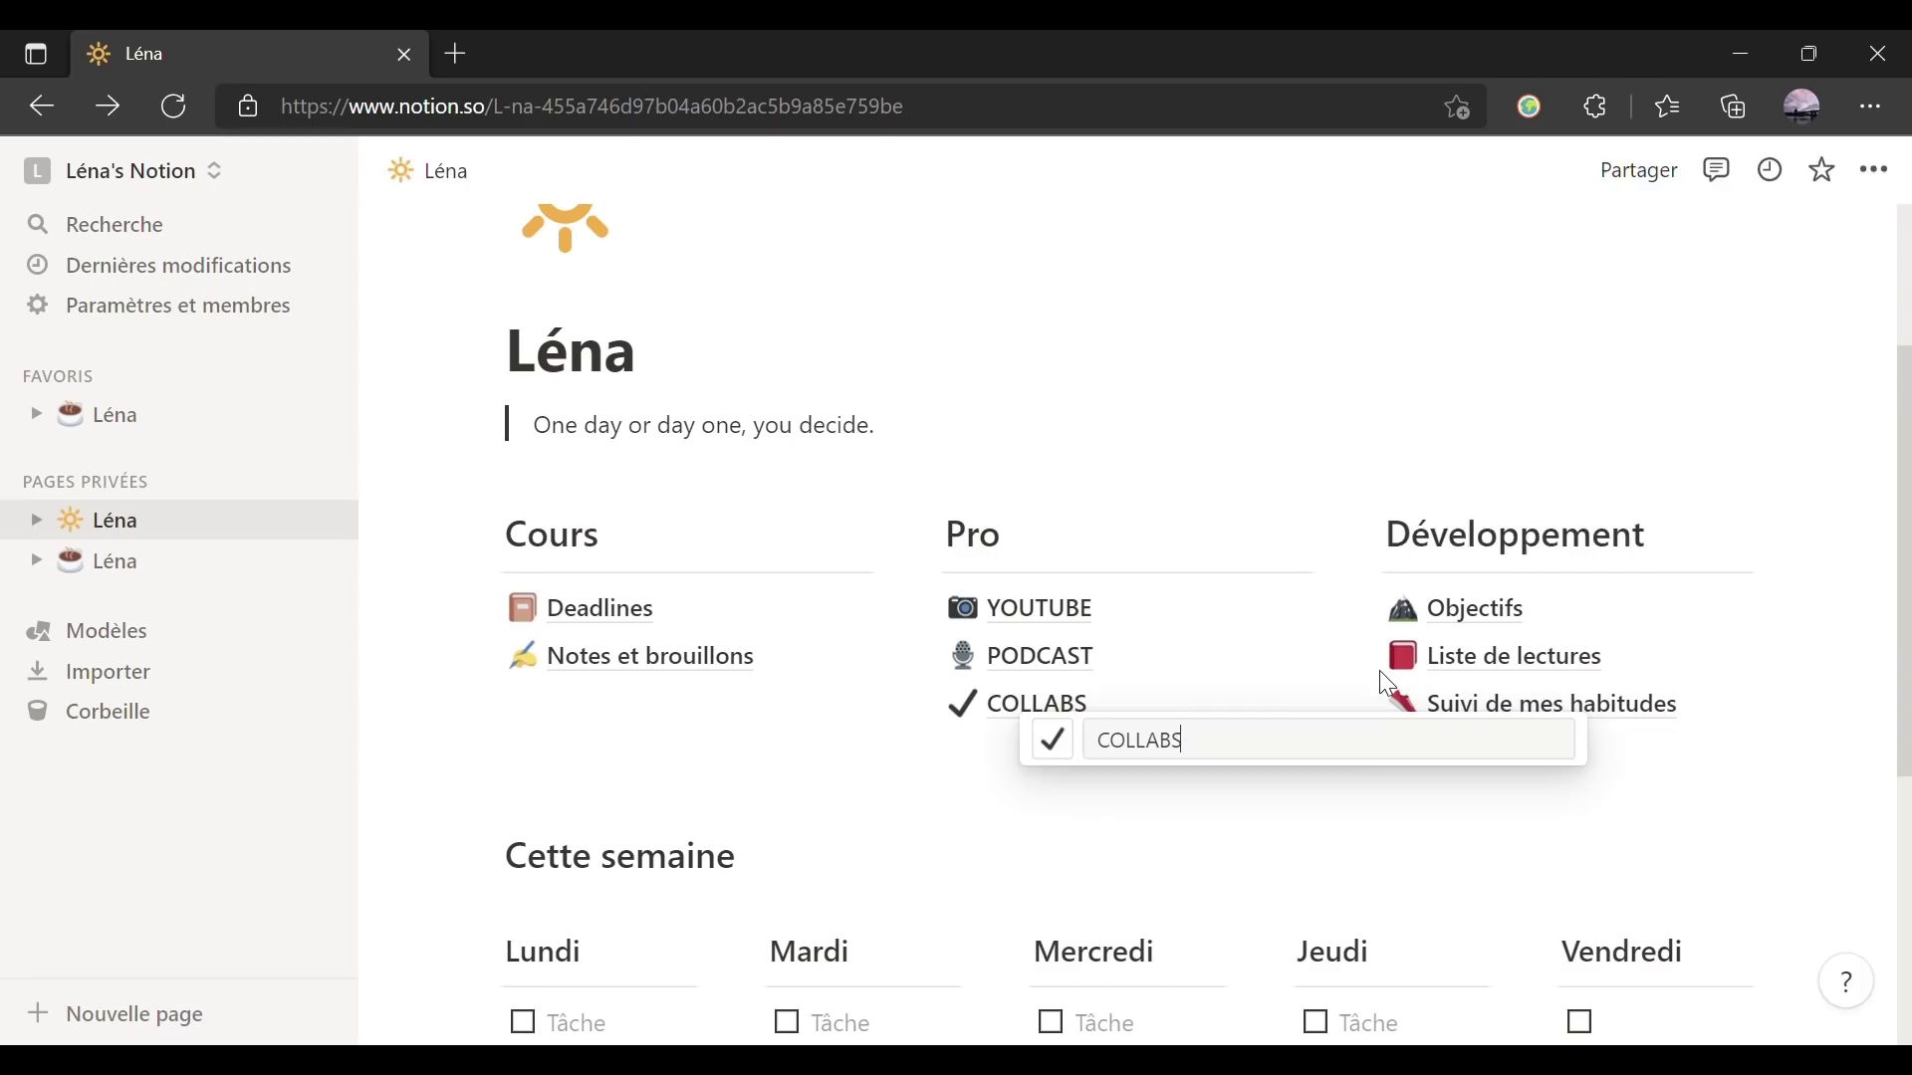
{"action": "type", "text": "S"}
{"action": "key", "text": "Return"}
- Rename the Développement heading to "Perso" and move Suivi de mes habitudes to the head of its page list
{"action": "double_click", "coordinate": [1464, 559]}
{"action": "type", "text": "Perso"}
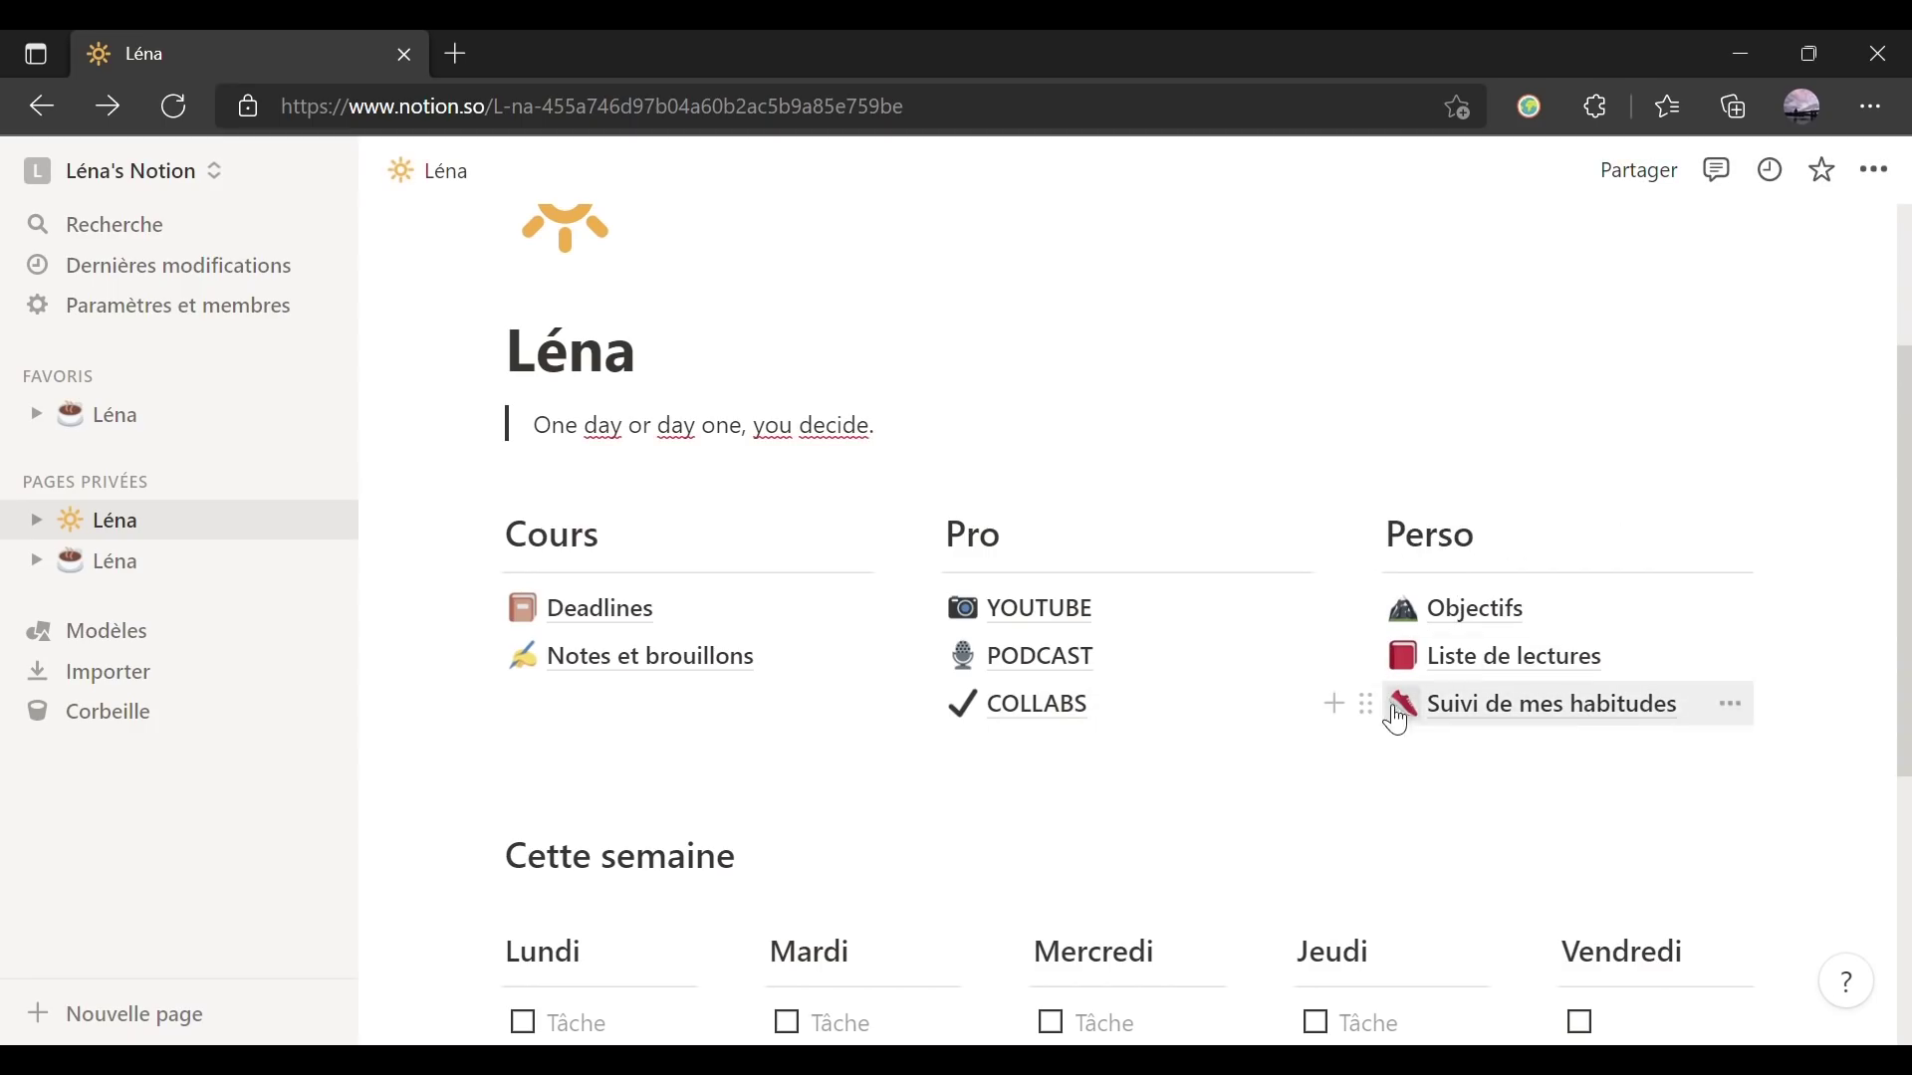
{"action": "left_click_drag", "start_coordinate": [1370, 713], "coordinate": [1395, 603]}
- Replace the page's book cover with the uploaded pink collage image containing the "go girl" text
{"action": "scroll", "coordinate": [1436, 851], "scroll_direction": "up", "scroll_amount": 3}
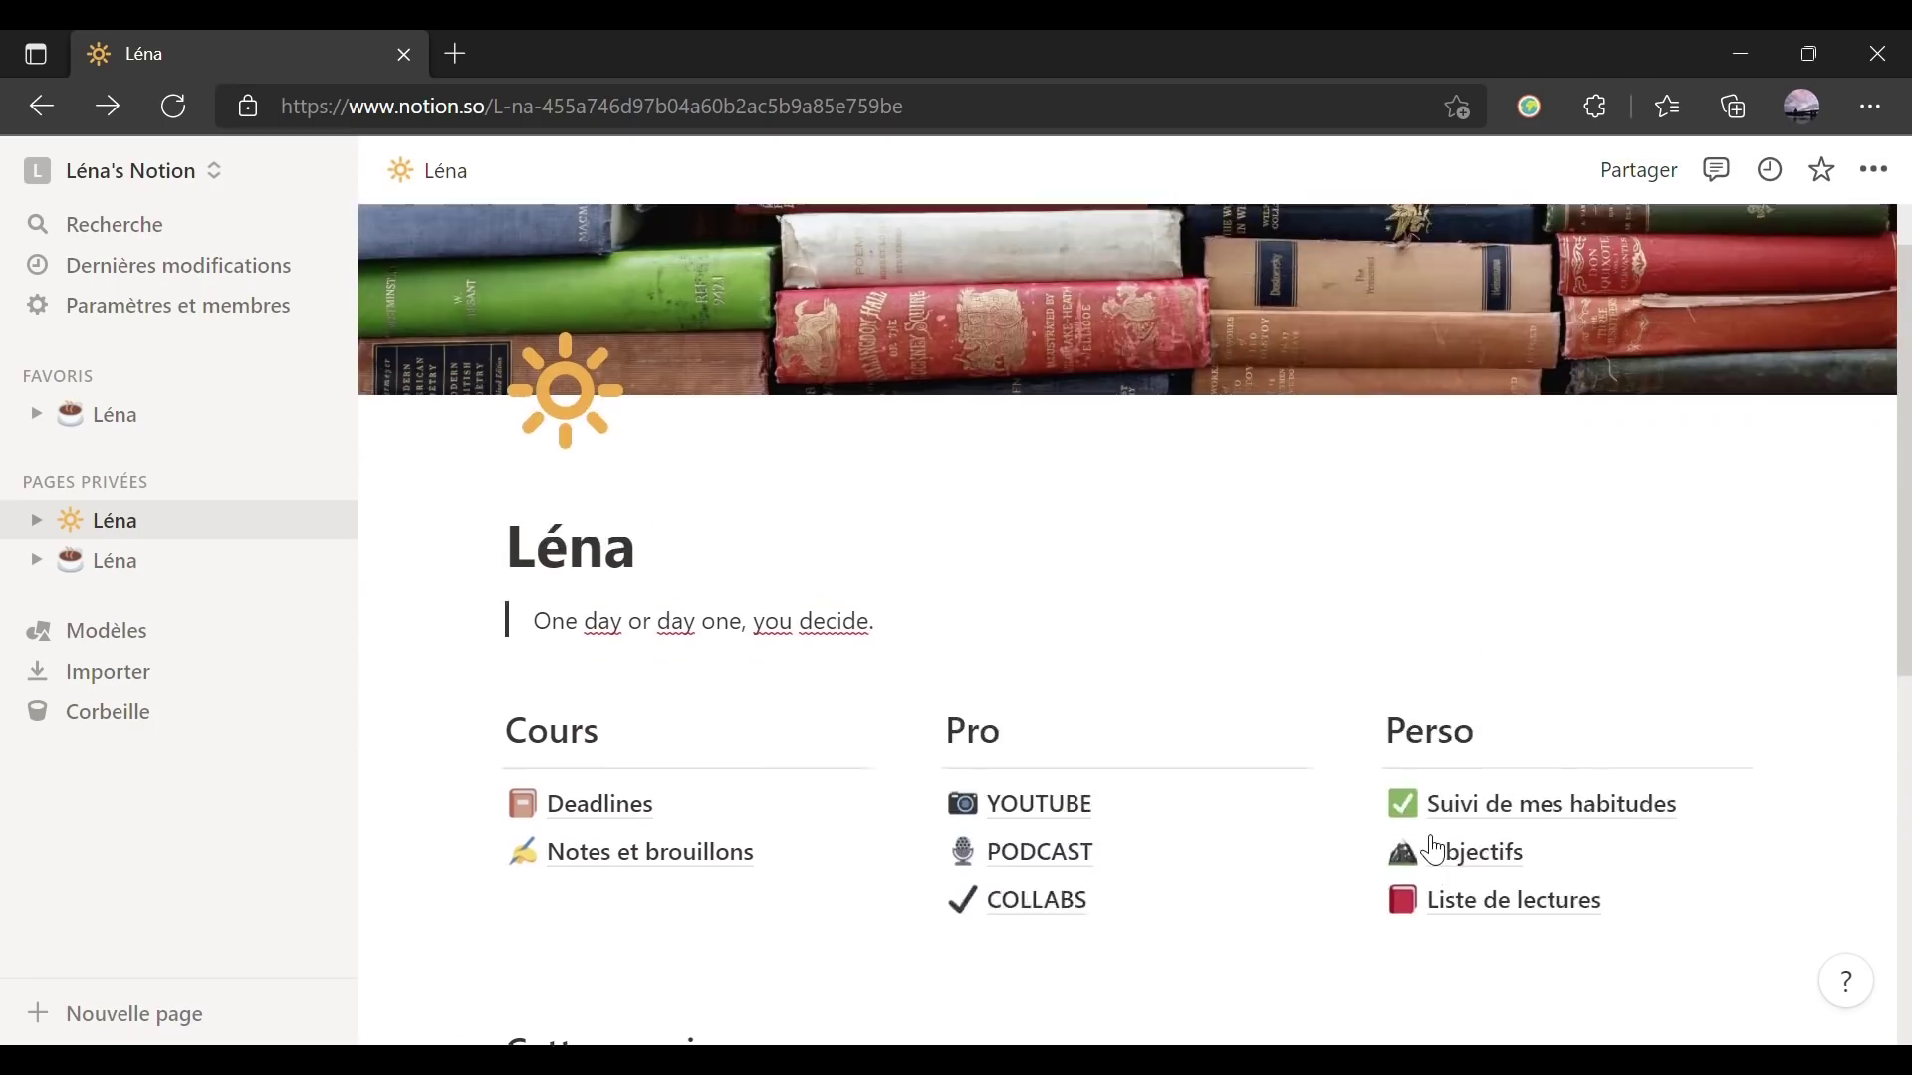
{"action": "mouse_move", "coordinate": [1608, 289]}
{"action": "left_click", "coordinate": [1559, 448]}
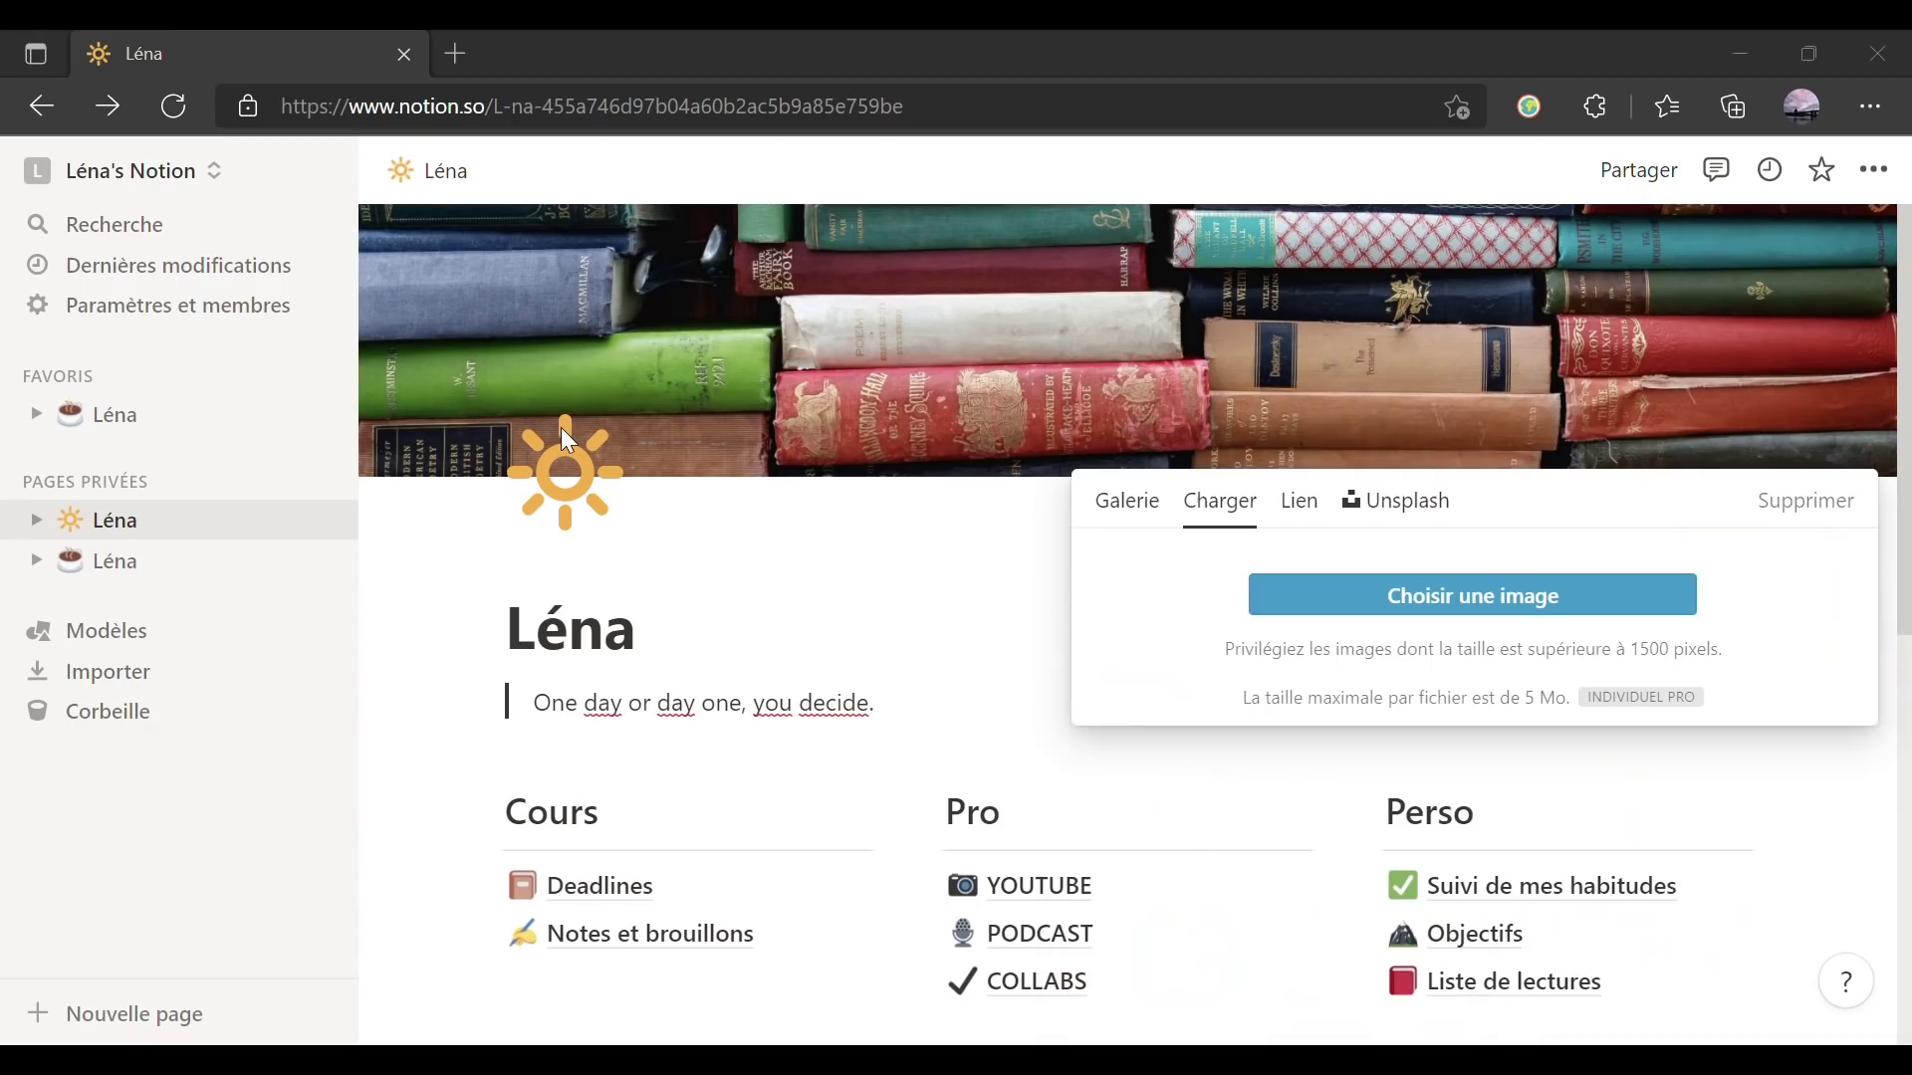
{"action": "double_click", "coordinate": [560, 427]}
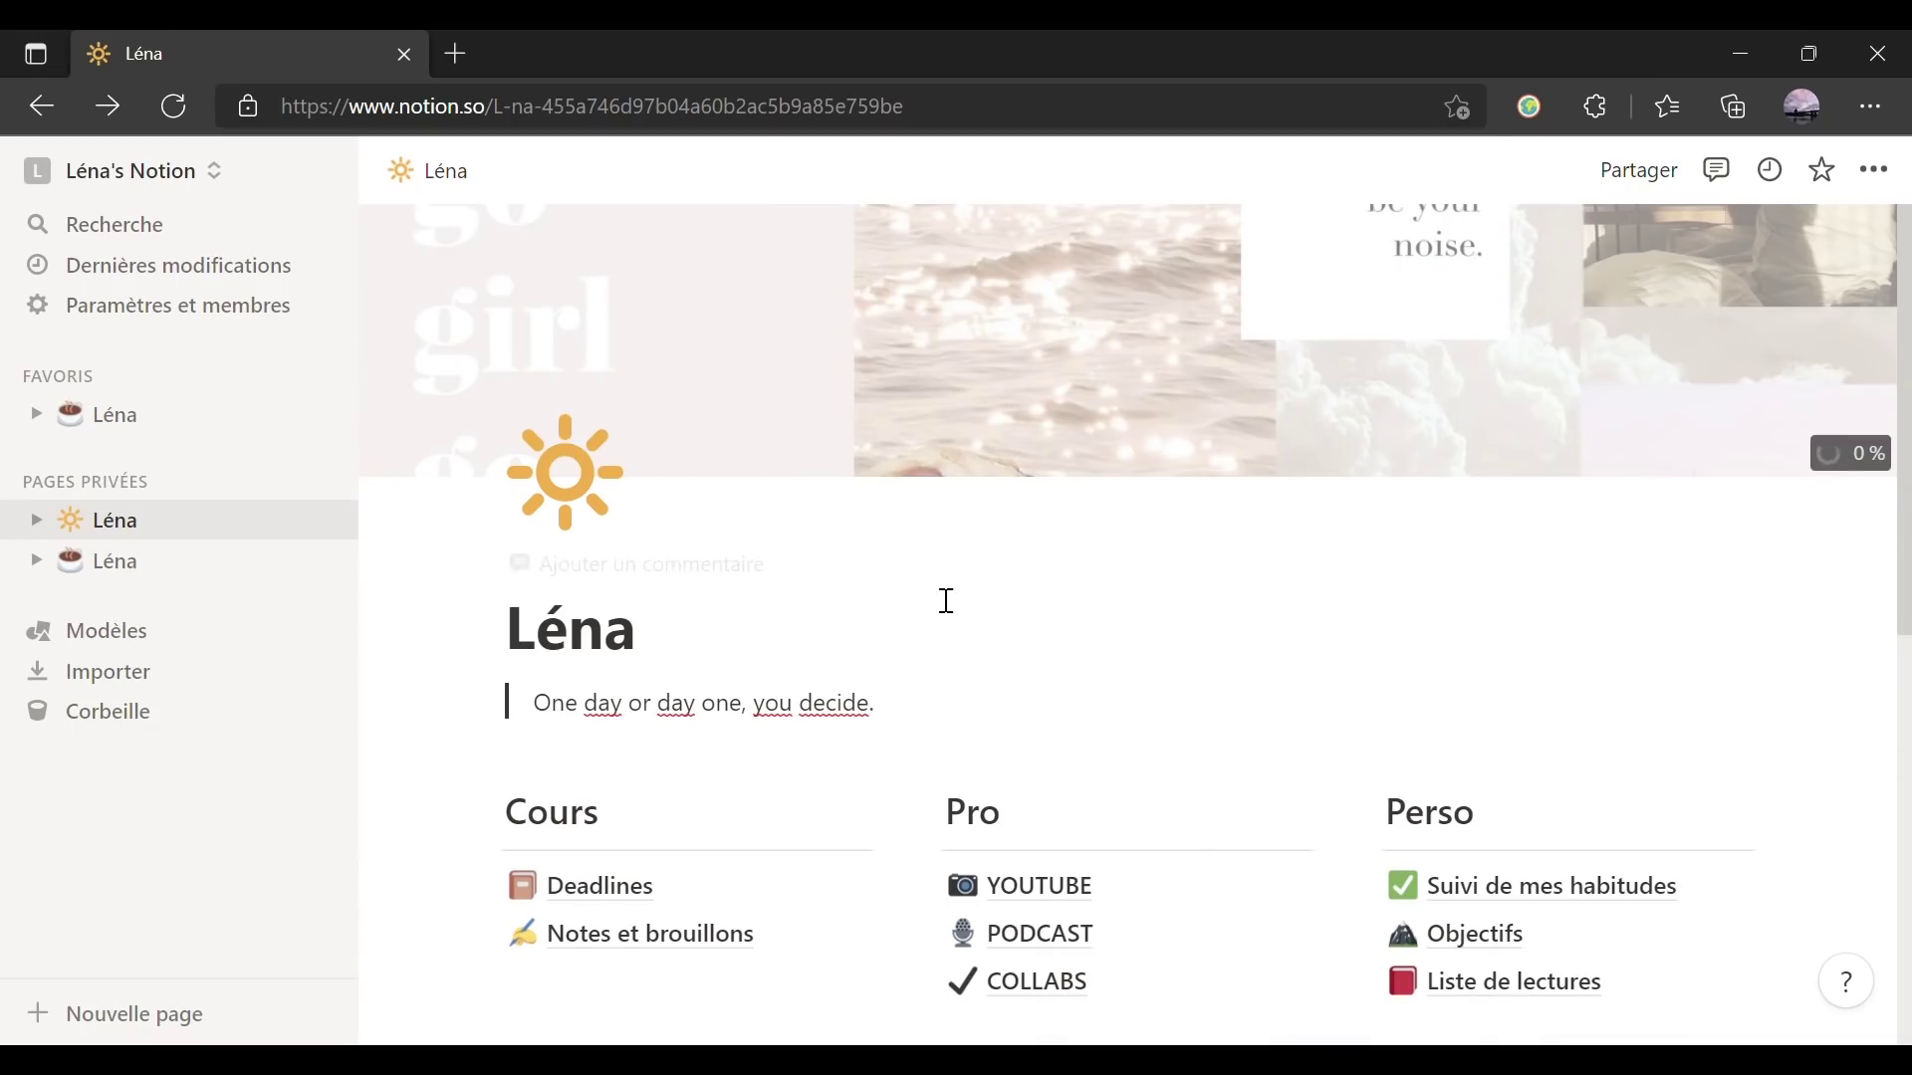
- Reposition the collage cover image vertically within the page banner
{"action": "mouse_move", "coordinate": [1533, 468]}
{"action": "left_click", "coordinate": [1679, 446]}
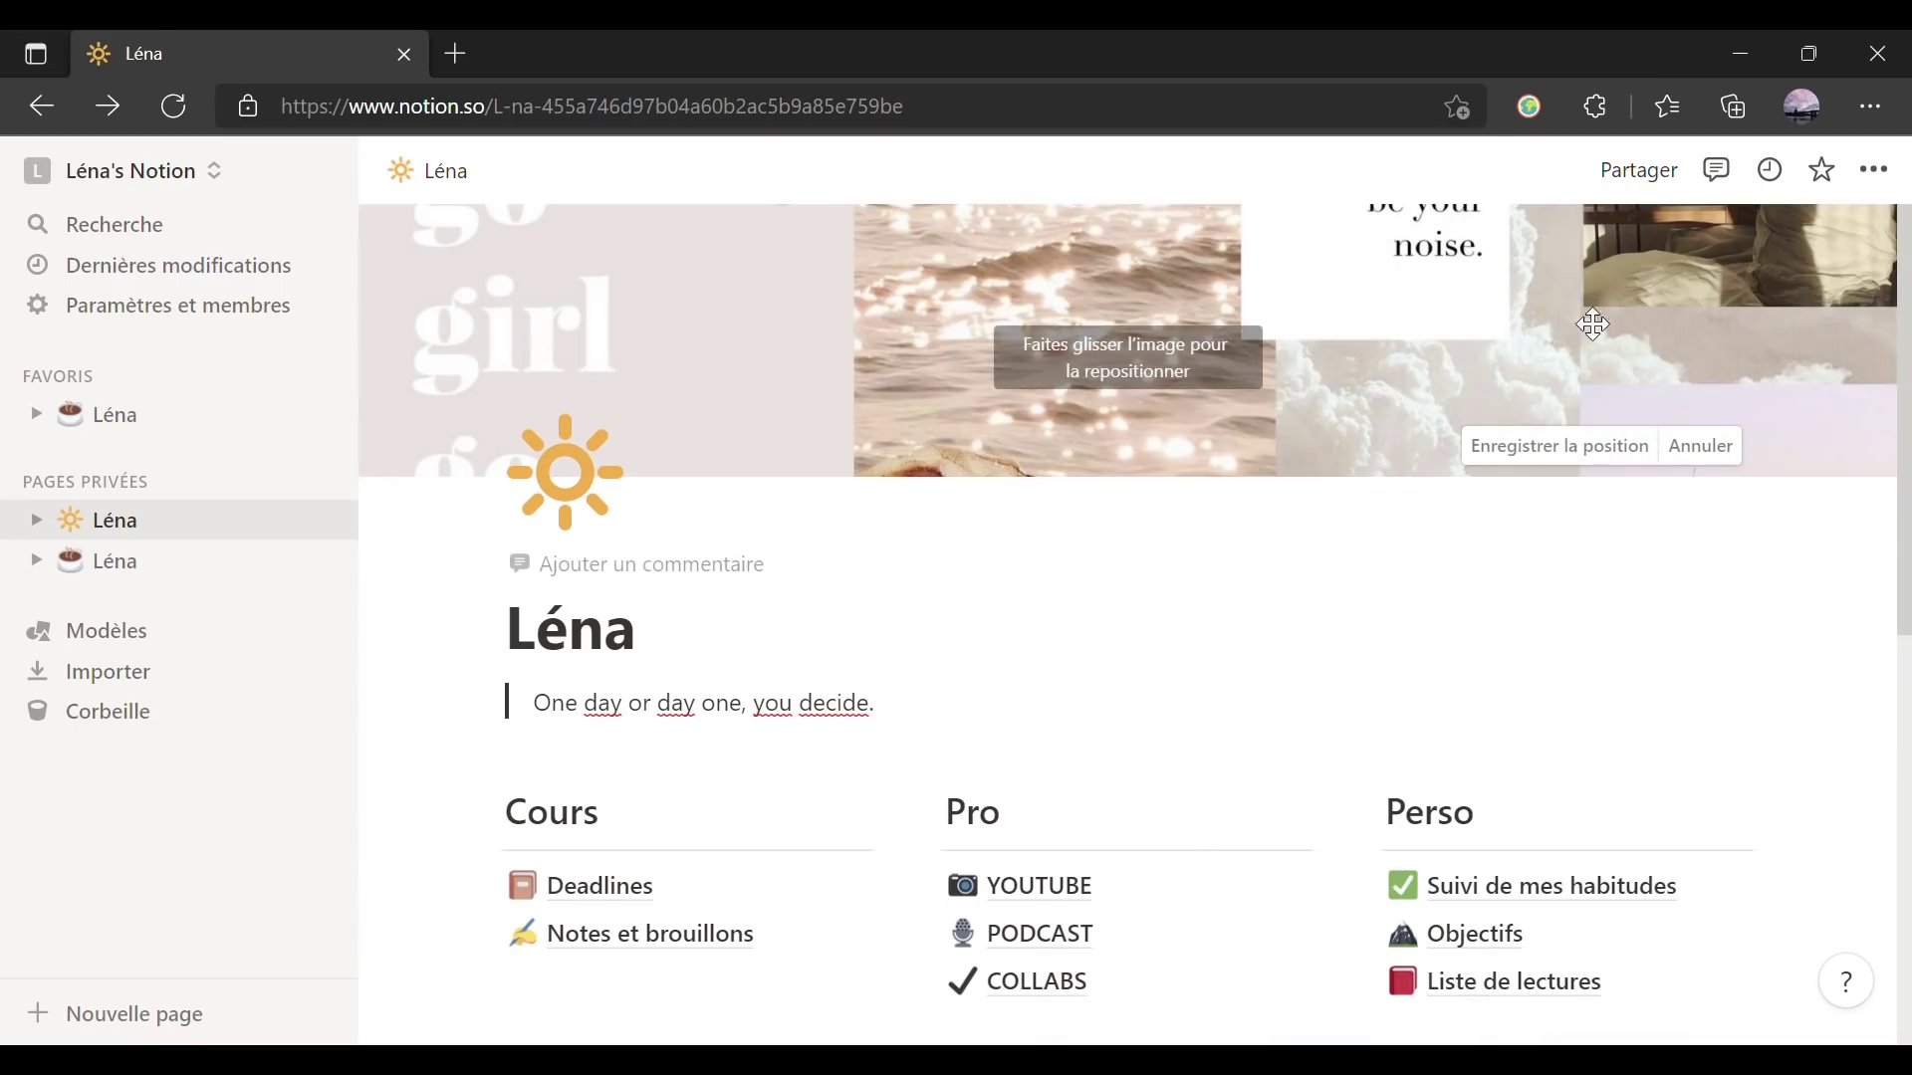
{"action": "left_click_drag", "start_coordinate": [1587, 320], "coordinate": [1544, 568]}
{"action": "scroll", "coordinate": [539, 624], "scroll_direction": "down", "scroll_amount": 2}
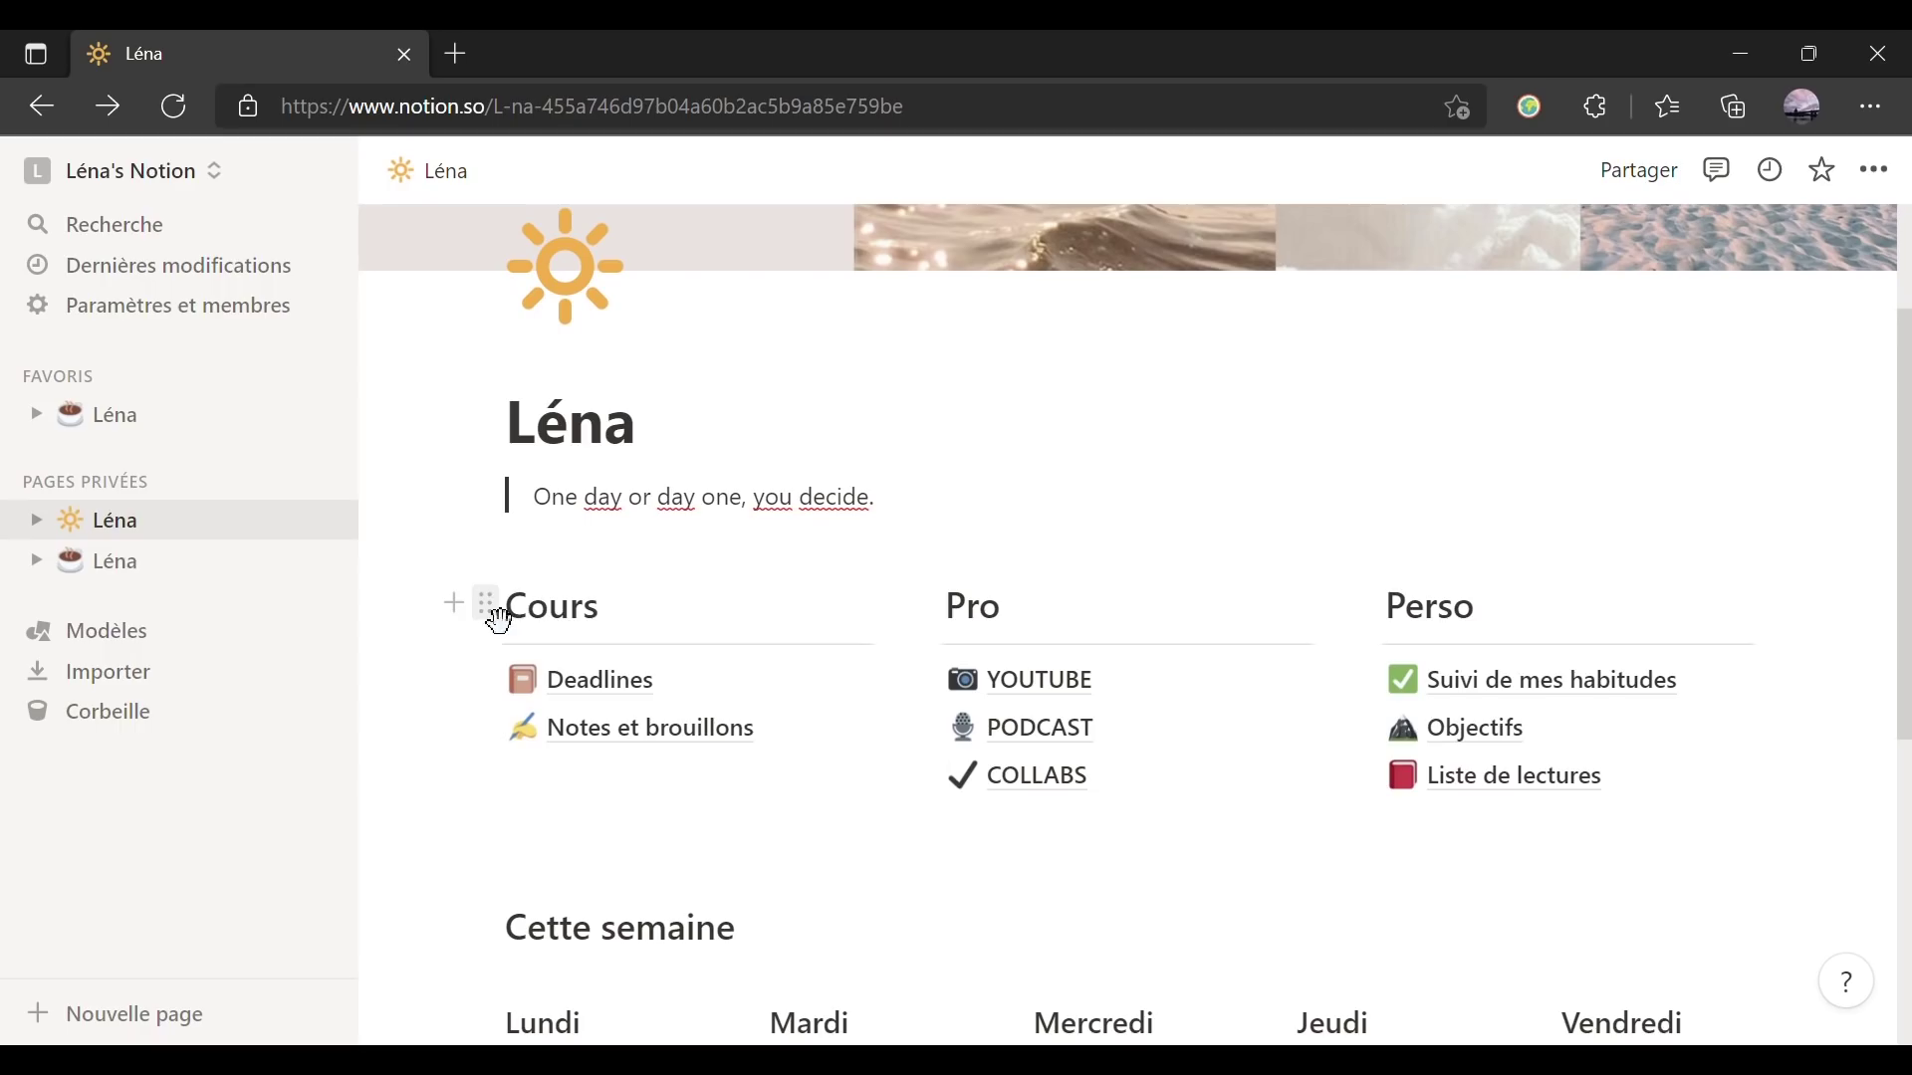
- Give the Cours, Pro and Perso headings a brown background (Fond marron)
{"action": "left_click", "coordinate": [486, 603]}
{"action": "mouse_move", "coordinate": [200, 775]}
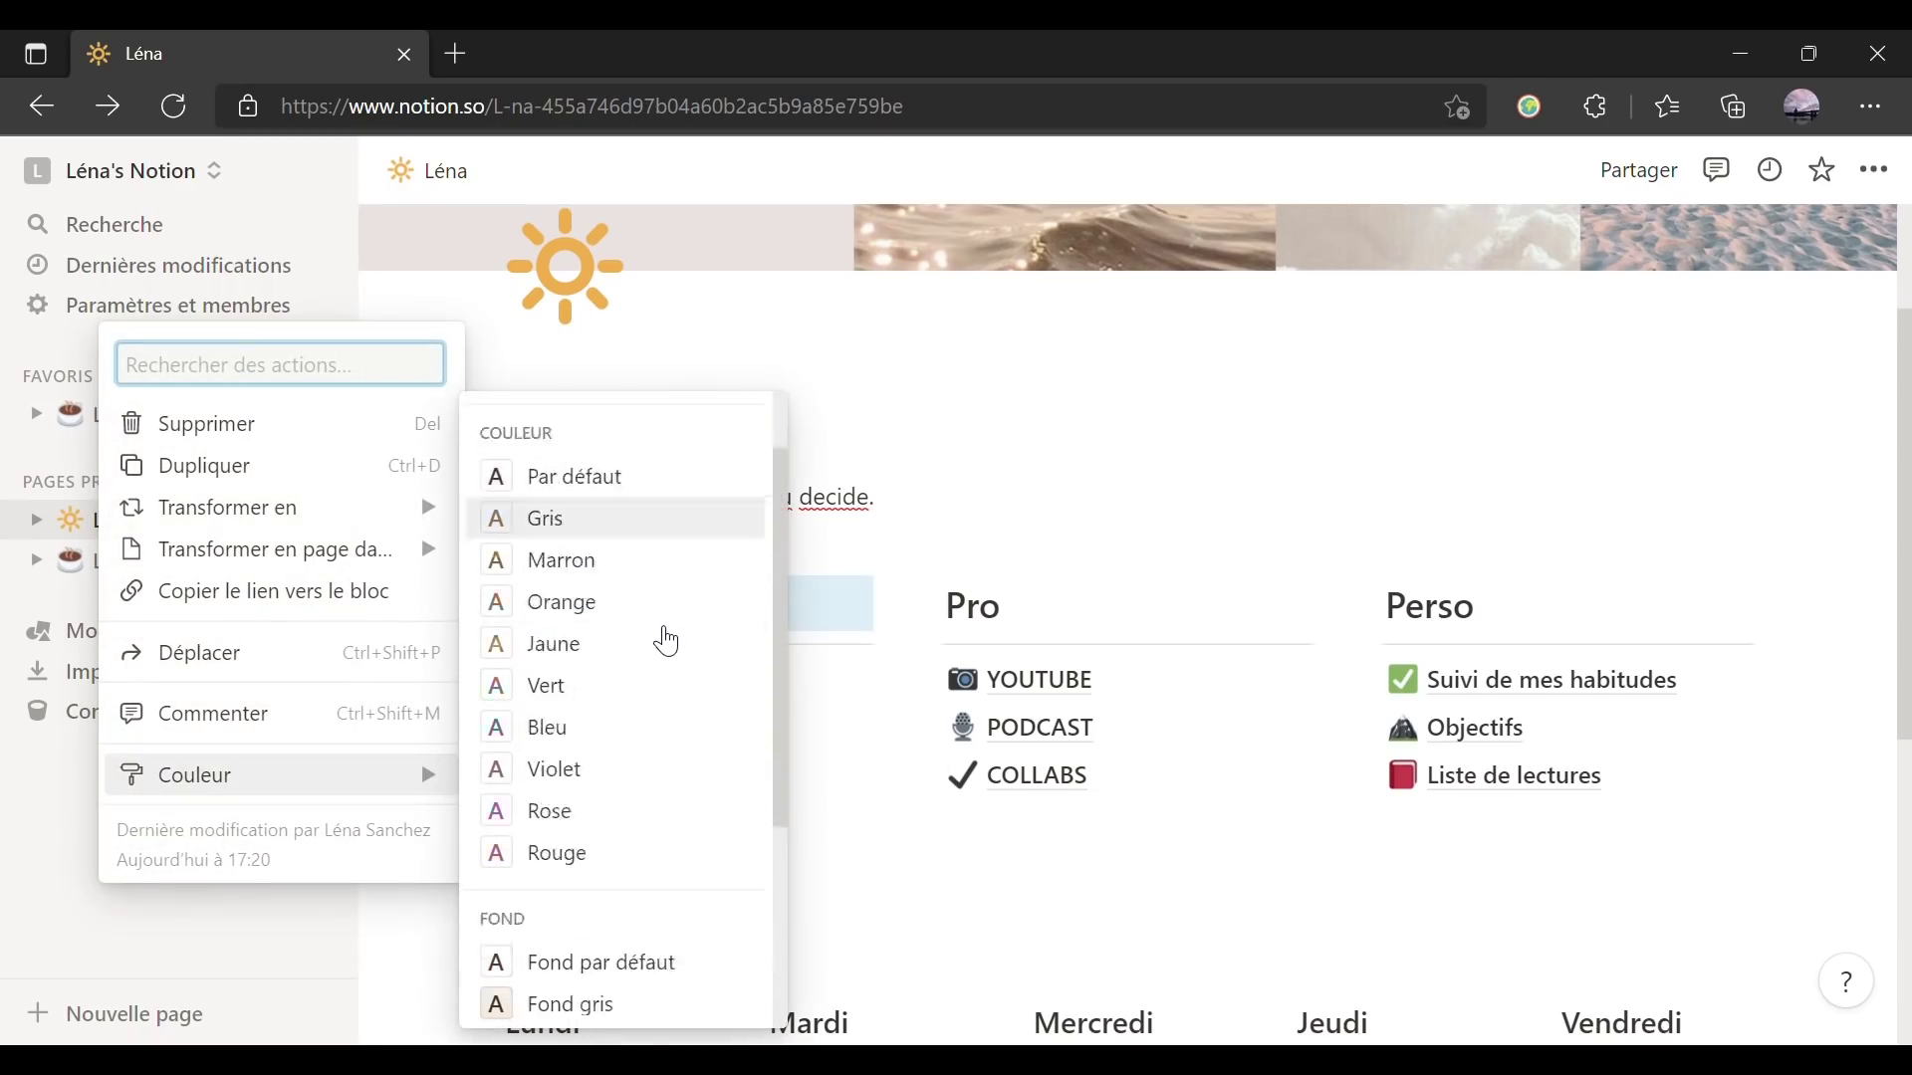
{"action": "scroll", "coordinate": [666, 638], "scroll_direction": "down", "scroll_amount": 2}
{"action": "left_click", "coordinate": [637, 860]}
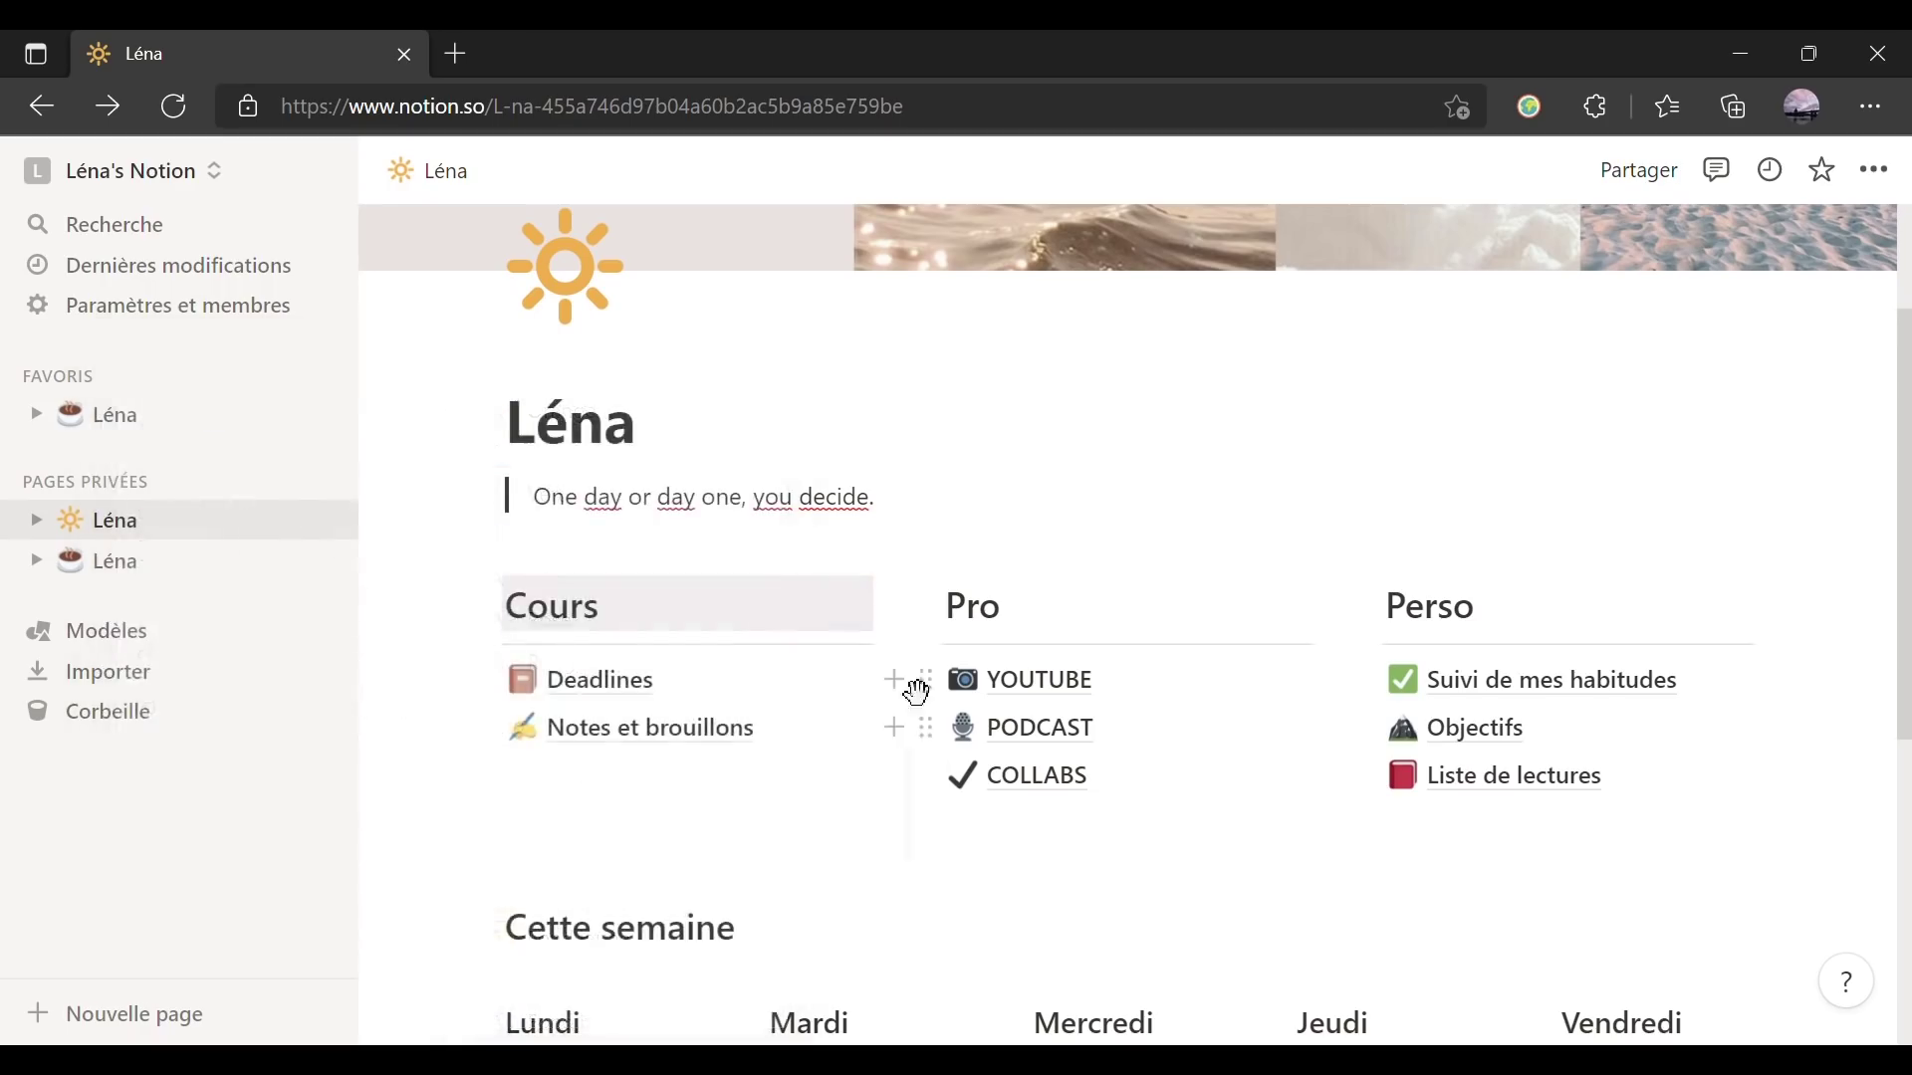
{"action": "left_click", "coordinate": [926, 608]}
{"action": "mouse_move", "coordinate": [641, 773]}
{"action": "left_click", "coordinate": [1071, 824]}
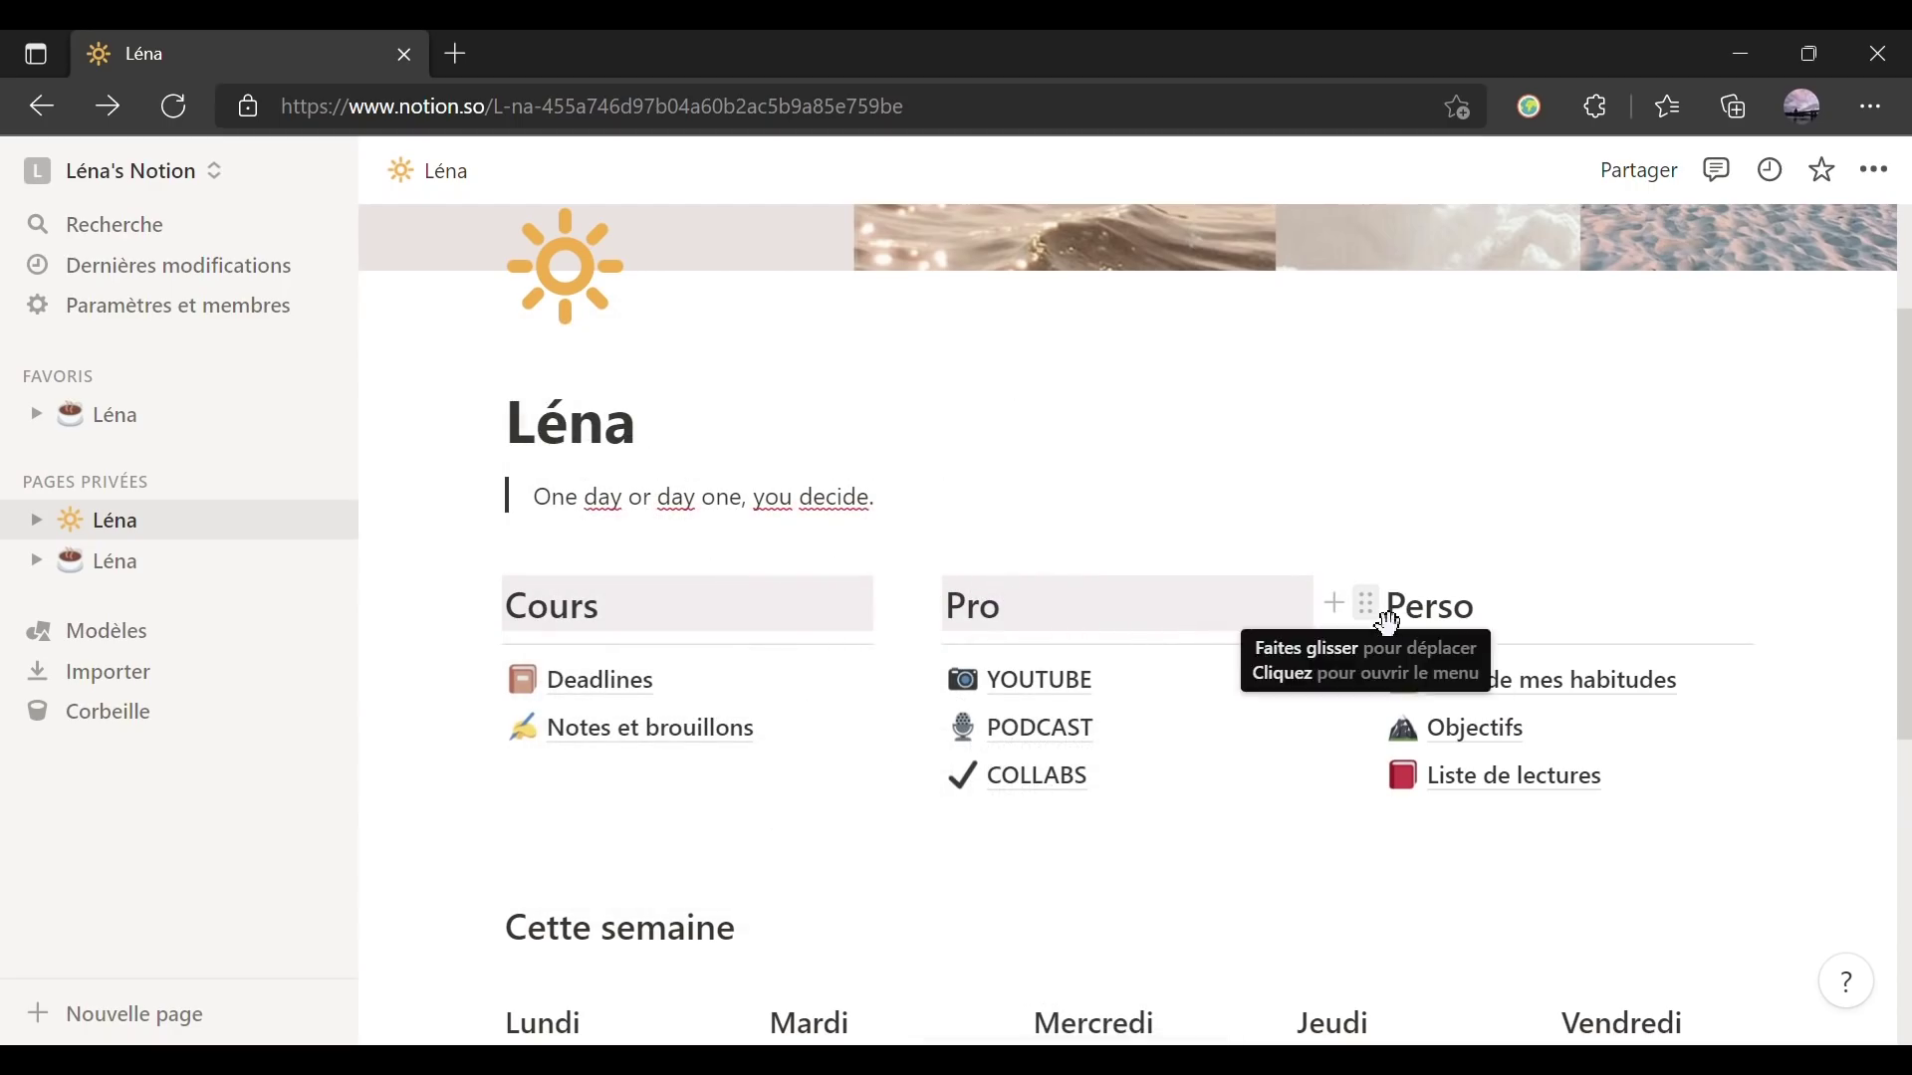
{"action": "left_click", "coordinate": [1366, 604]}
{"action": "mouse_move", "coordinate": [1208, 781]}
{"action": "scroll", "coordinate": [1568, 863], "scroll_direction": "down", "scroll_amount": 3}
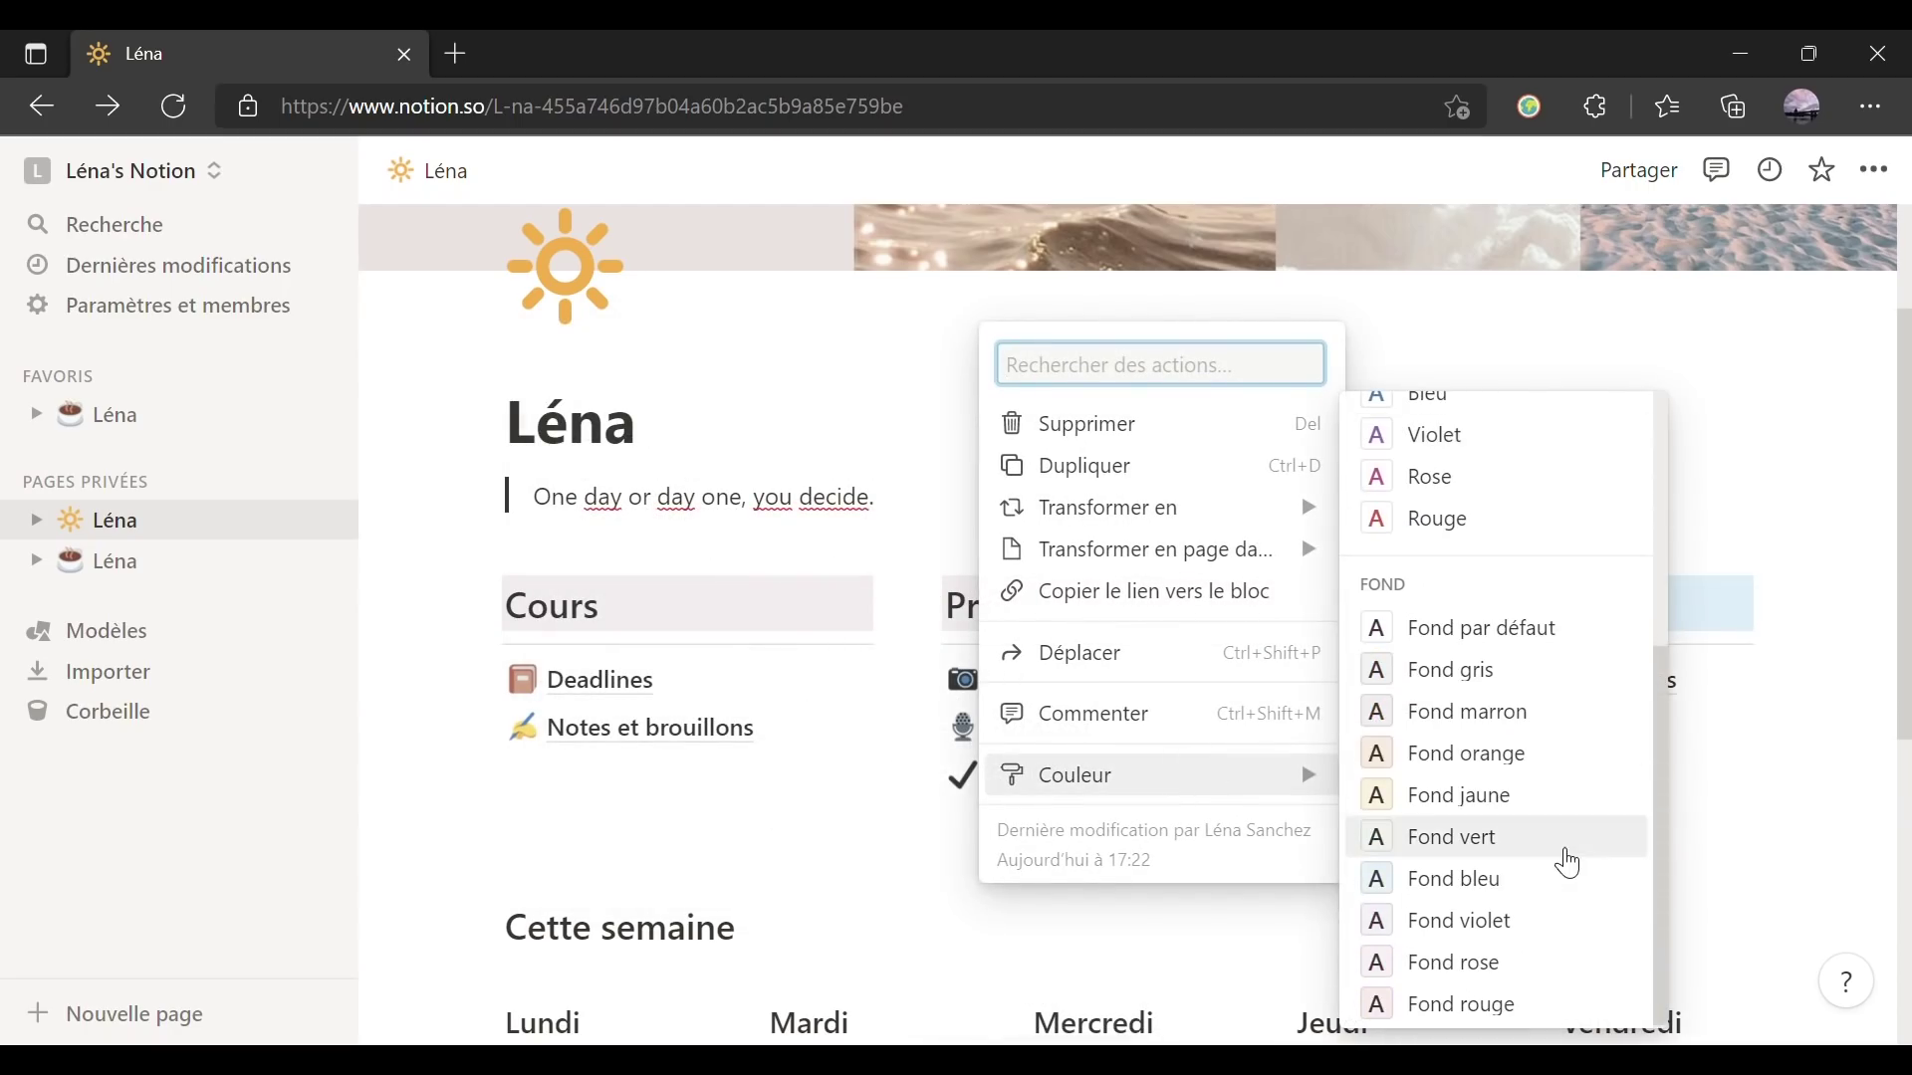
{"action": "left_click", "coordinate": [1568, 719]}
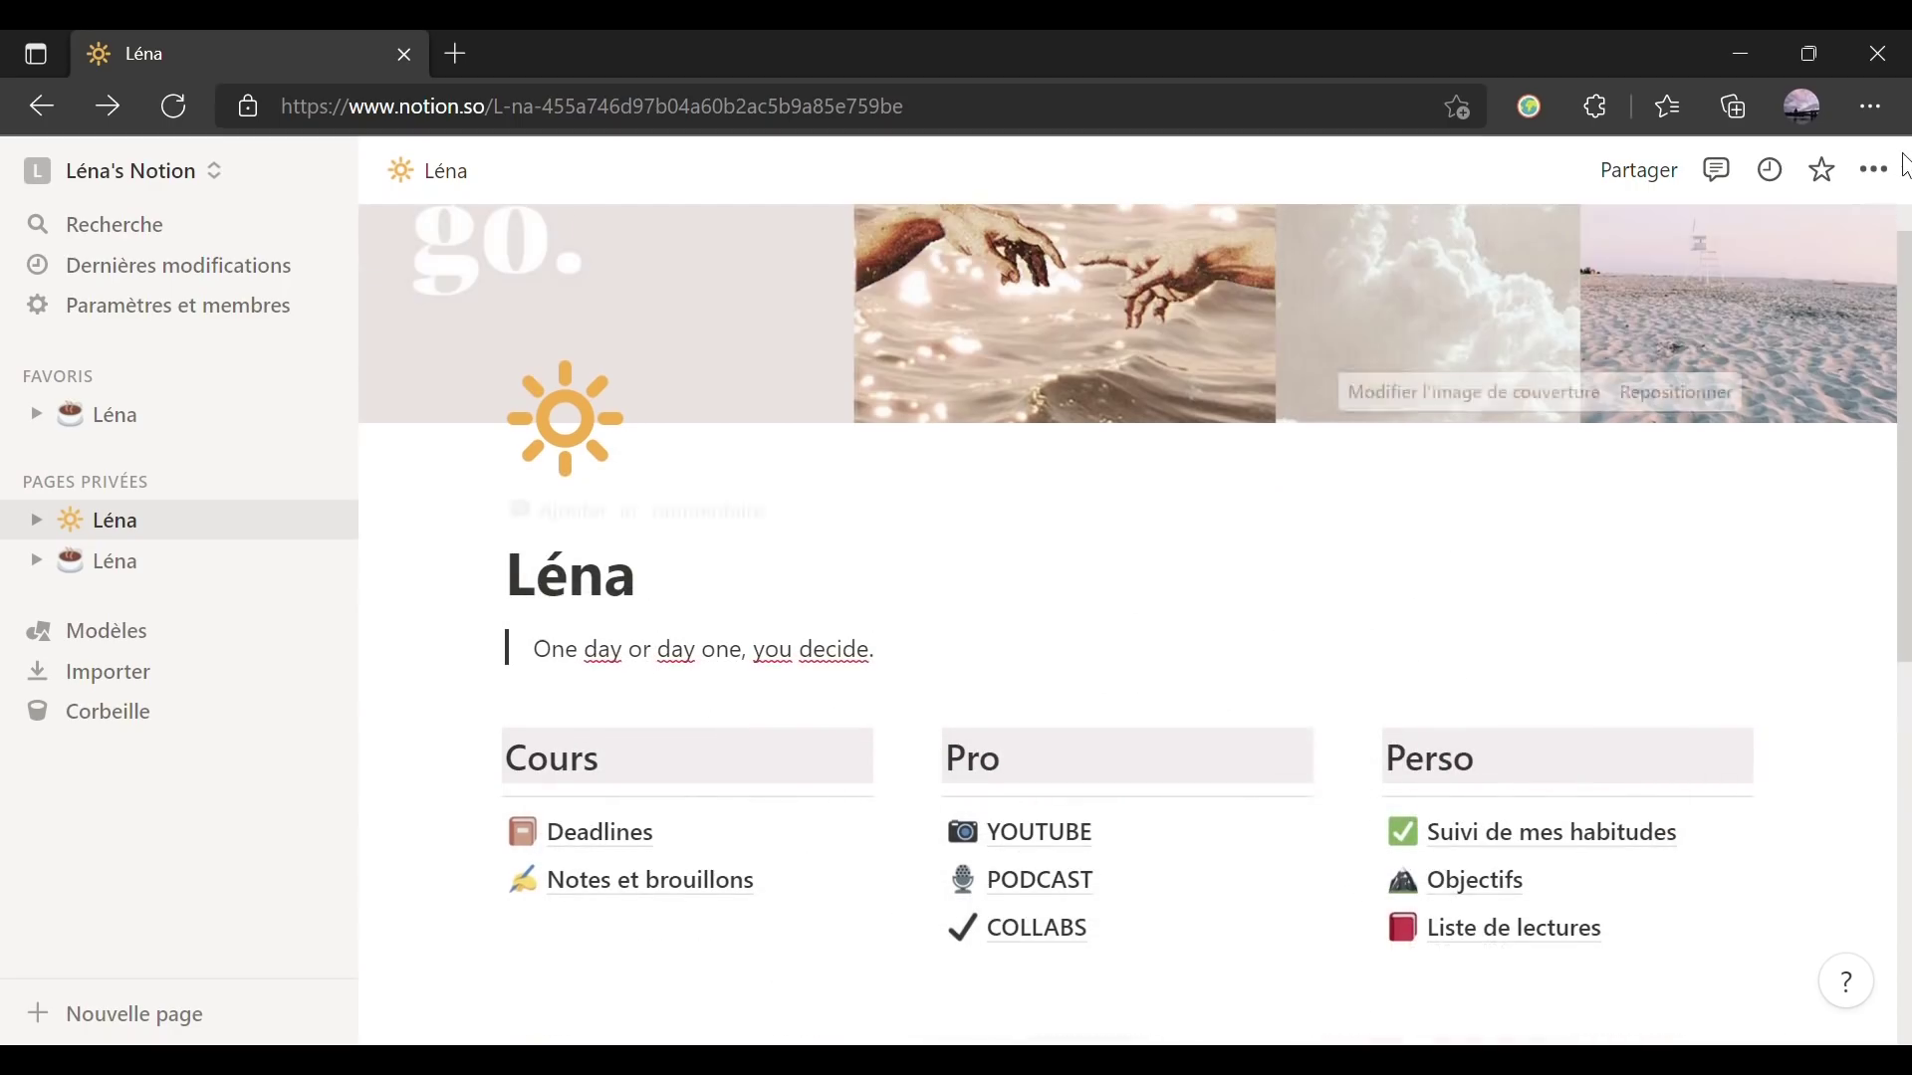
- Turn on small text (Texte de petite taille) for the page and try the Sérif and Chasse fixe font styles
{"action": "left_click", "coordinate": [1873, 171]}
{"action": "left_click", "coordinate": [1835, 386]}
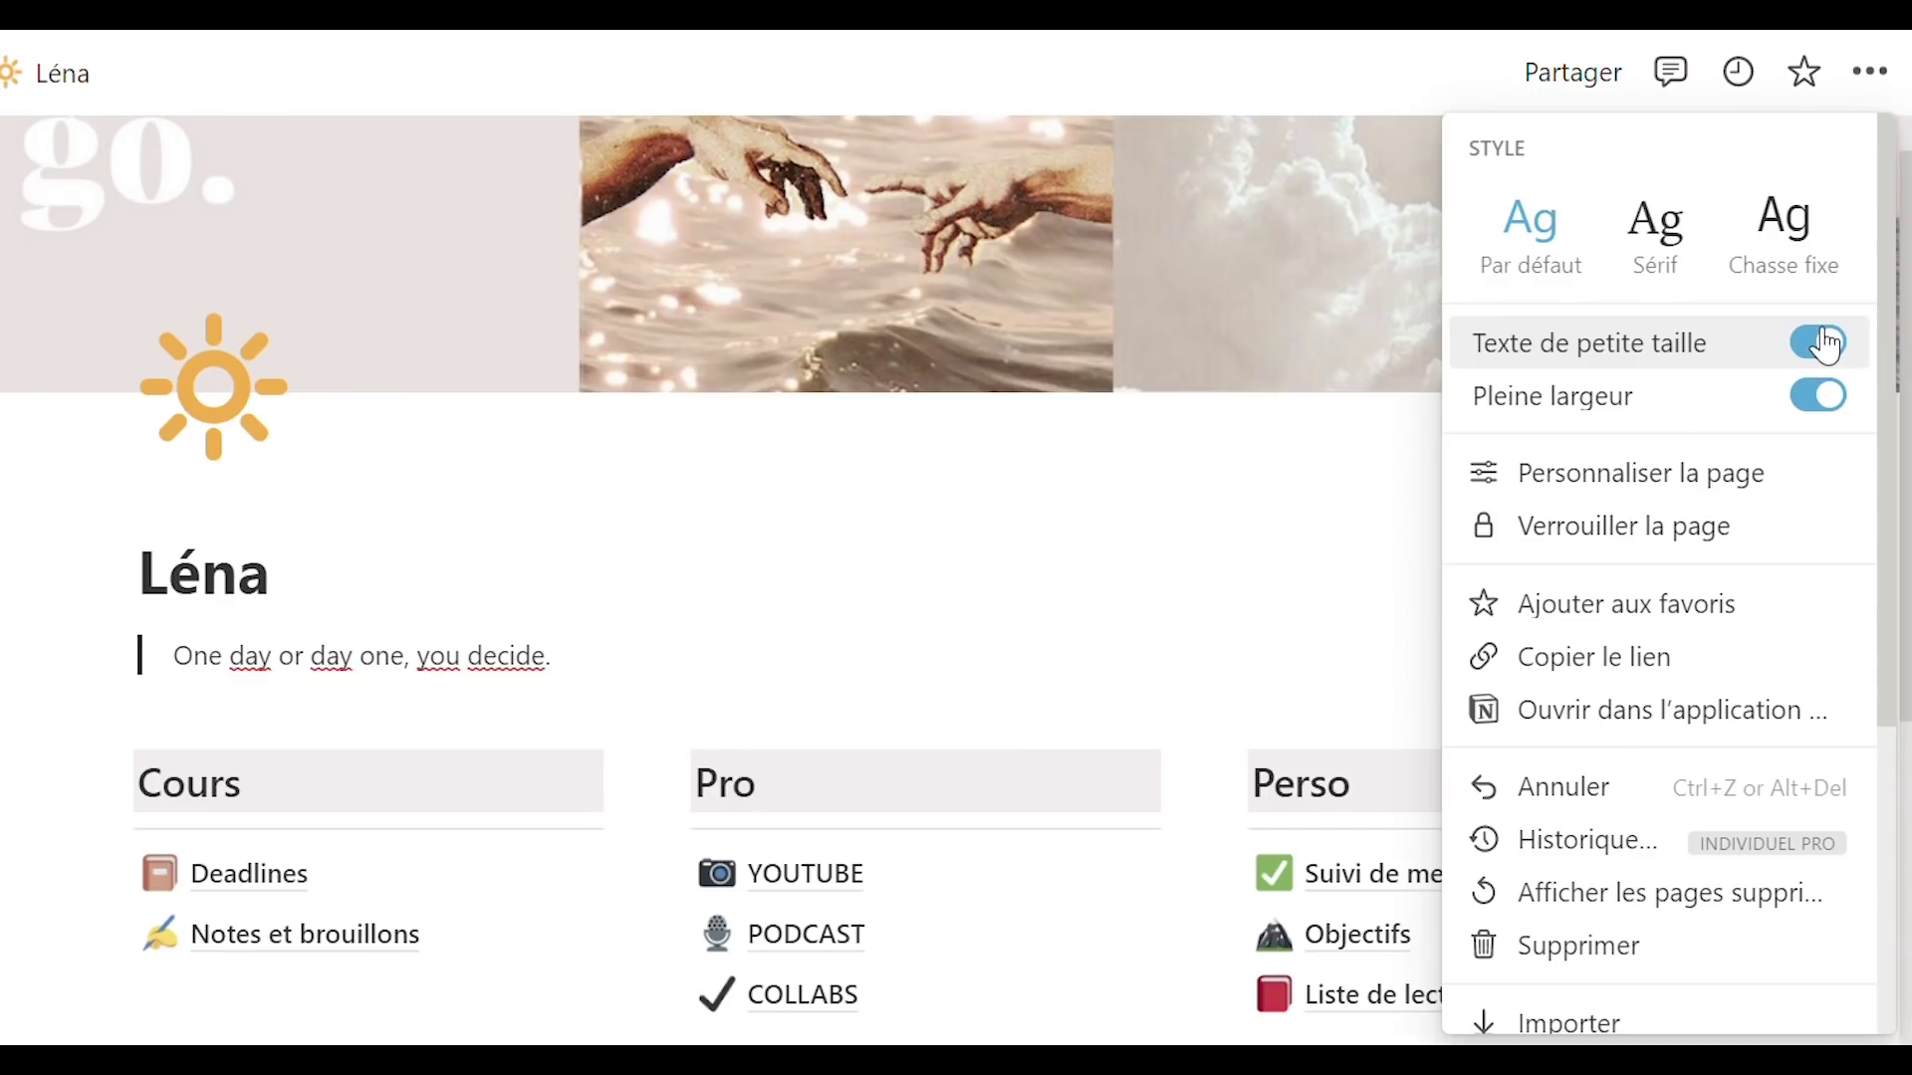
{"action": "left_click", "coordinate": [1656, 239]}
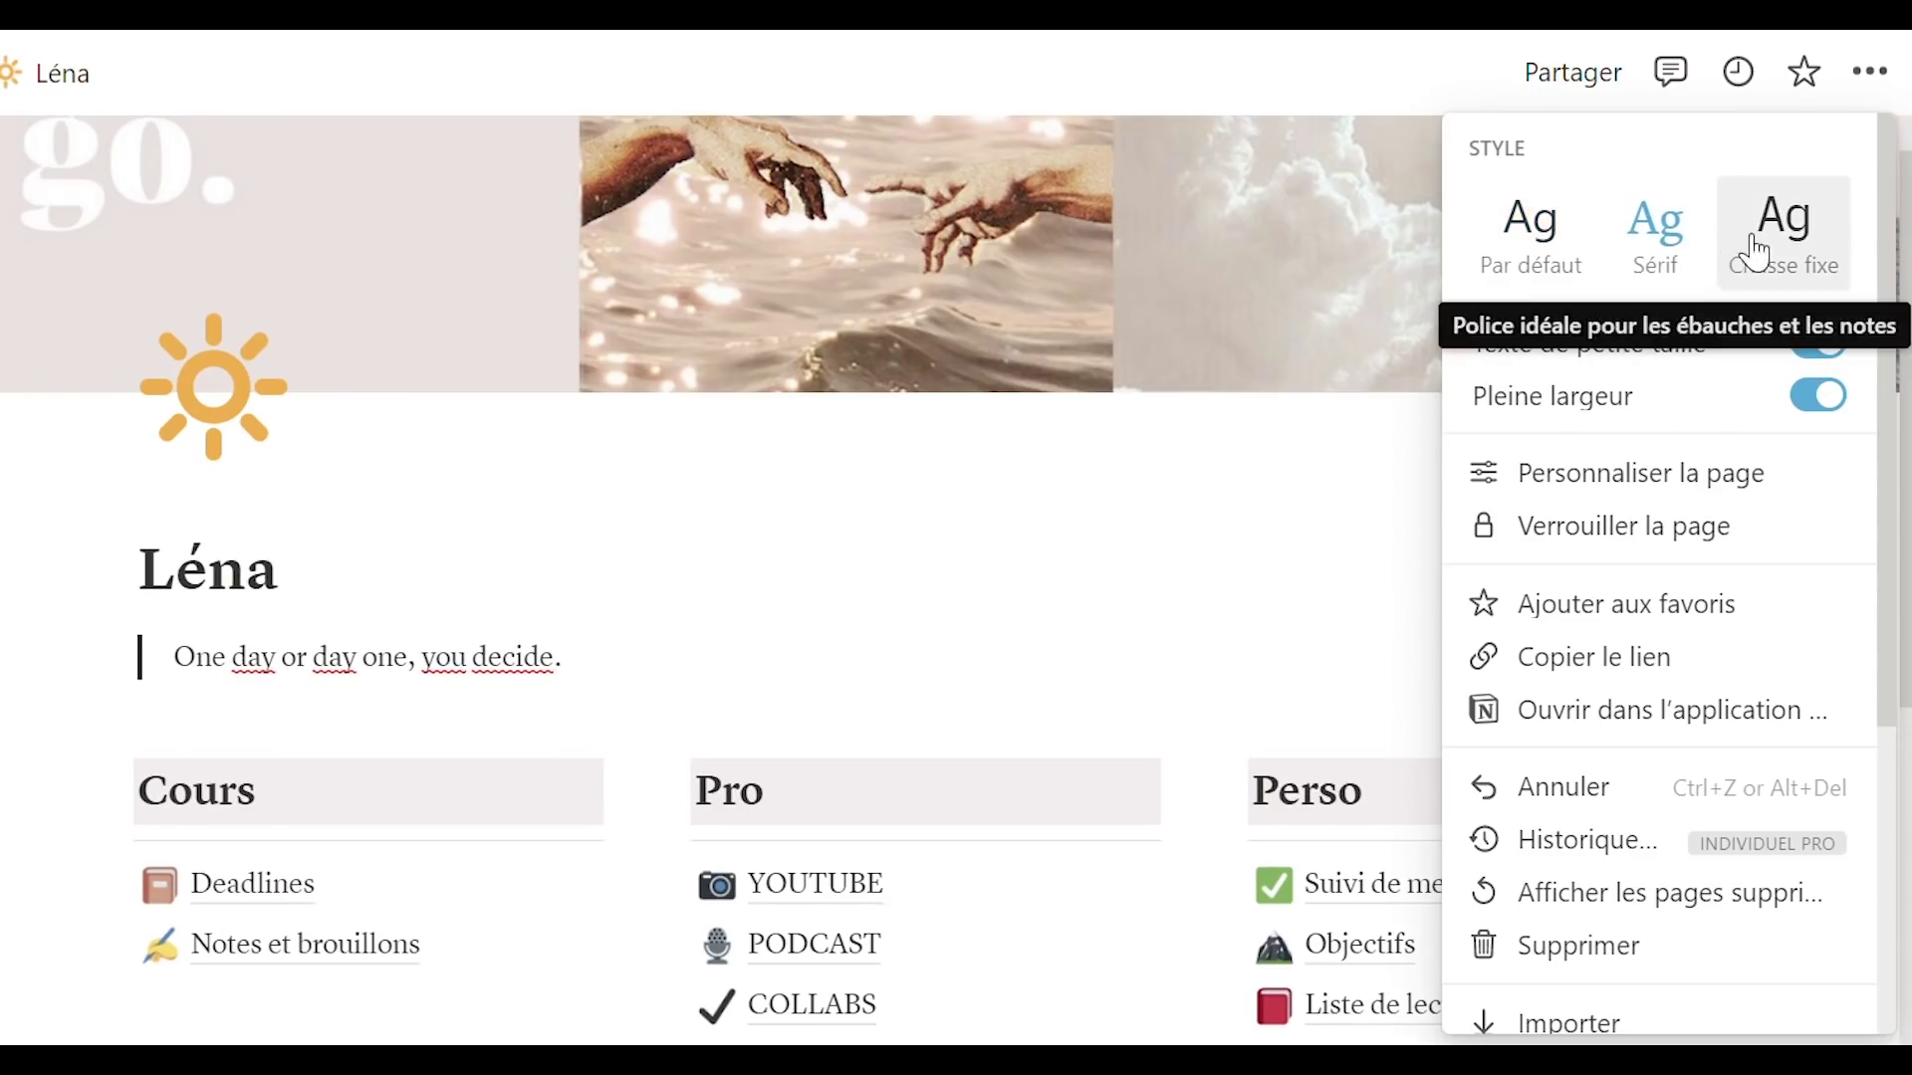
{"action": "left_click", "coordinate": [1782, 254]}
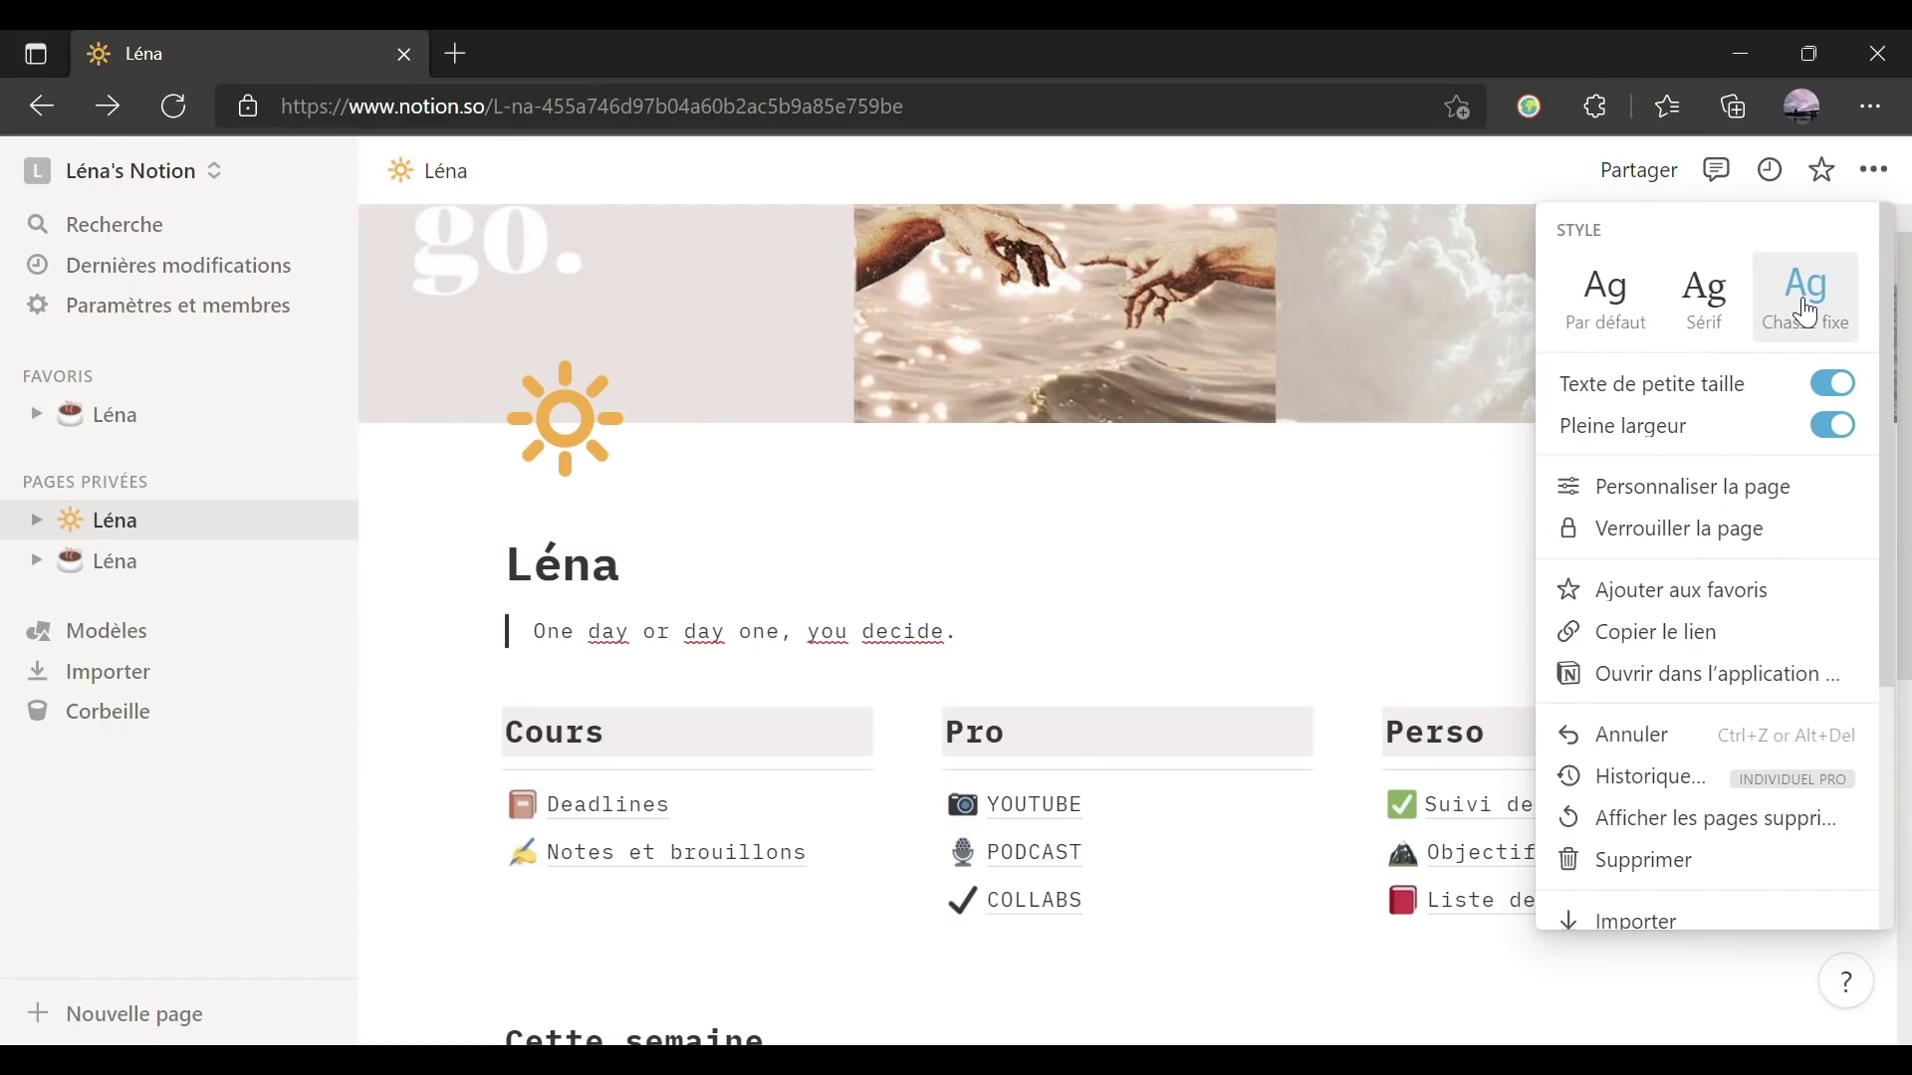
- Rearrange the Cette semaine section into three columns, placing Jeudi below Lundi, Vendredi below Mardi and Week-end below Mercredi
{"action": "scroll", "coordinate": [823, 465], "scroll_direction": "down", "scroll_amount": 3}
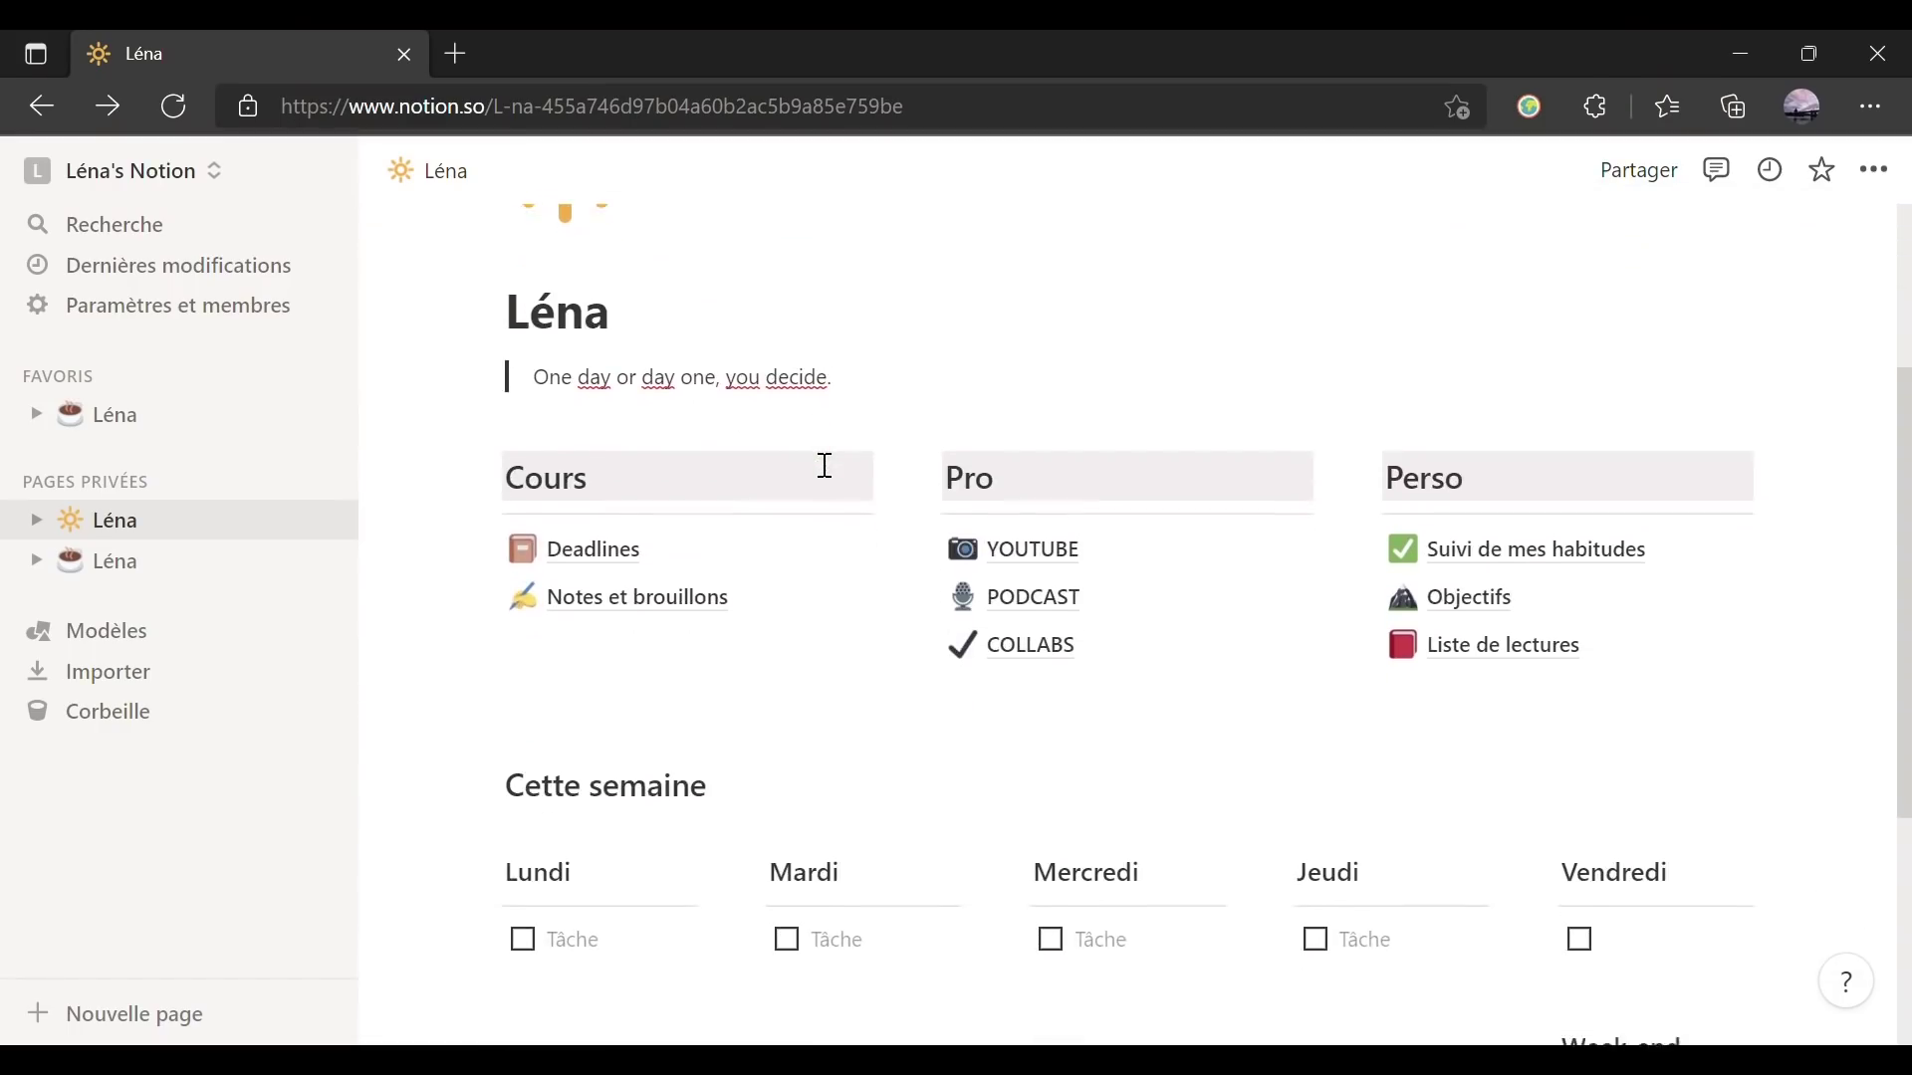
{"action": "scroll", "coordinate": [825, 465], "scroll_direction": "down", "scroll_amount": 1}
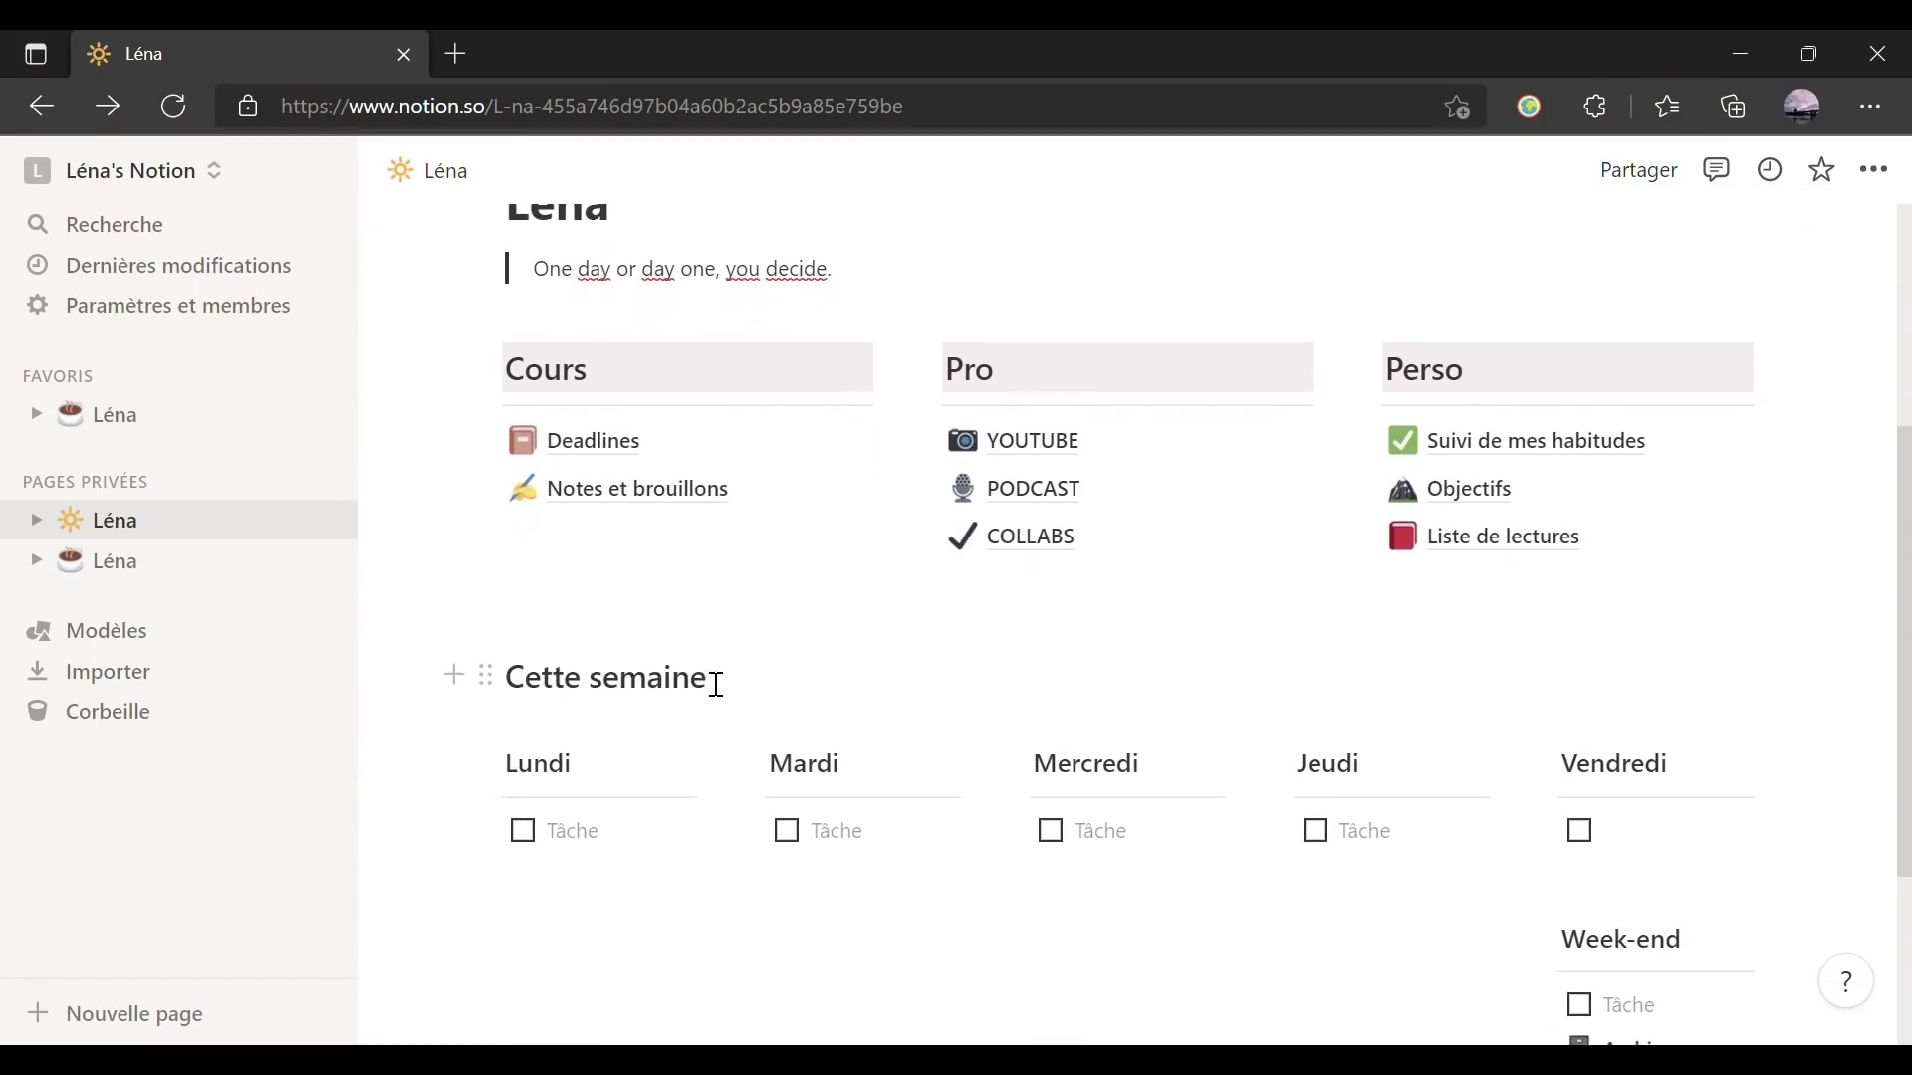
{"action": "scroll", "coordinate": [715, 727], "scroll_direction": "down", "scroll_amount": 3}
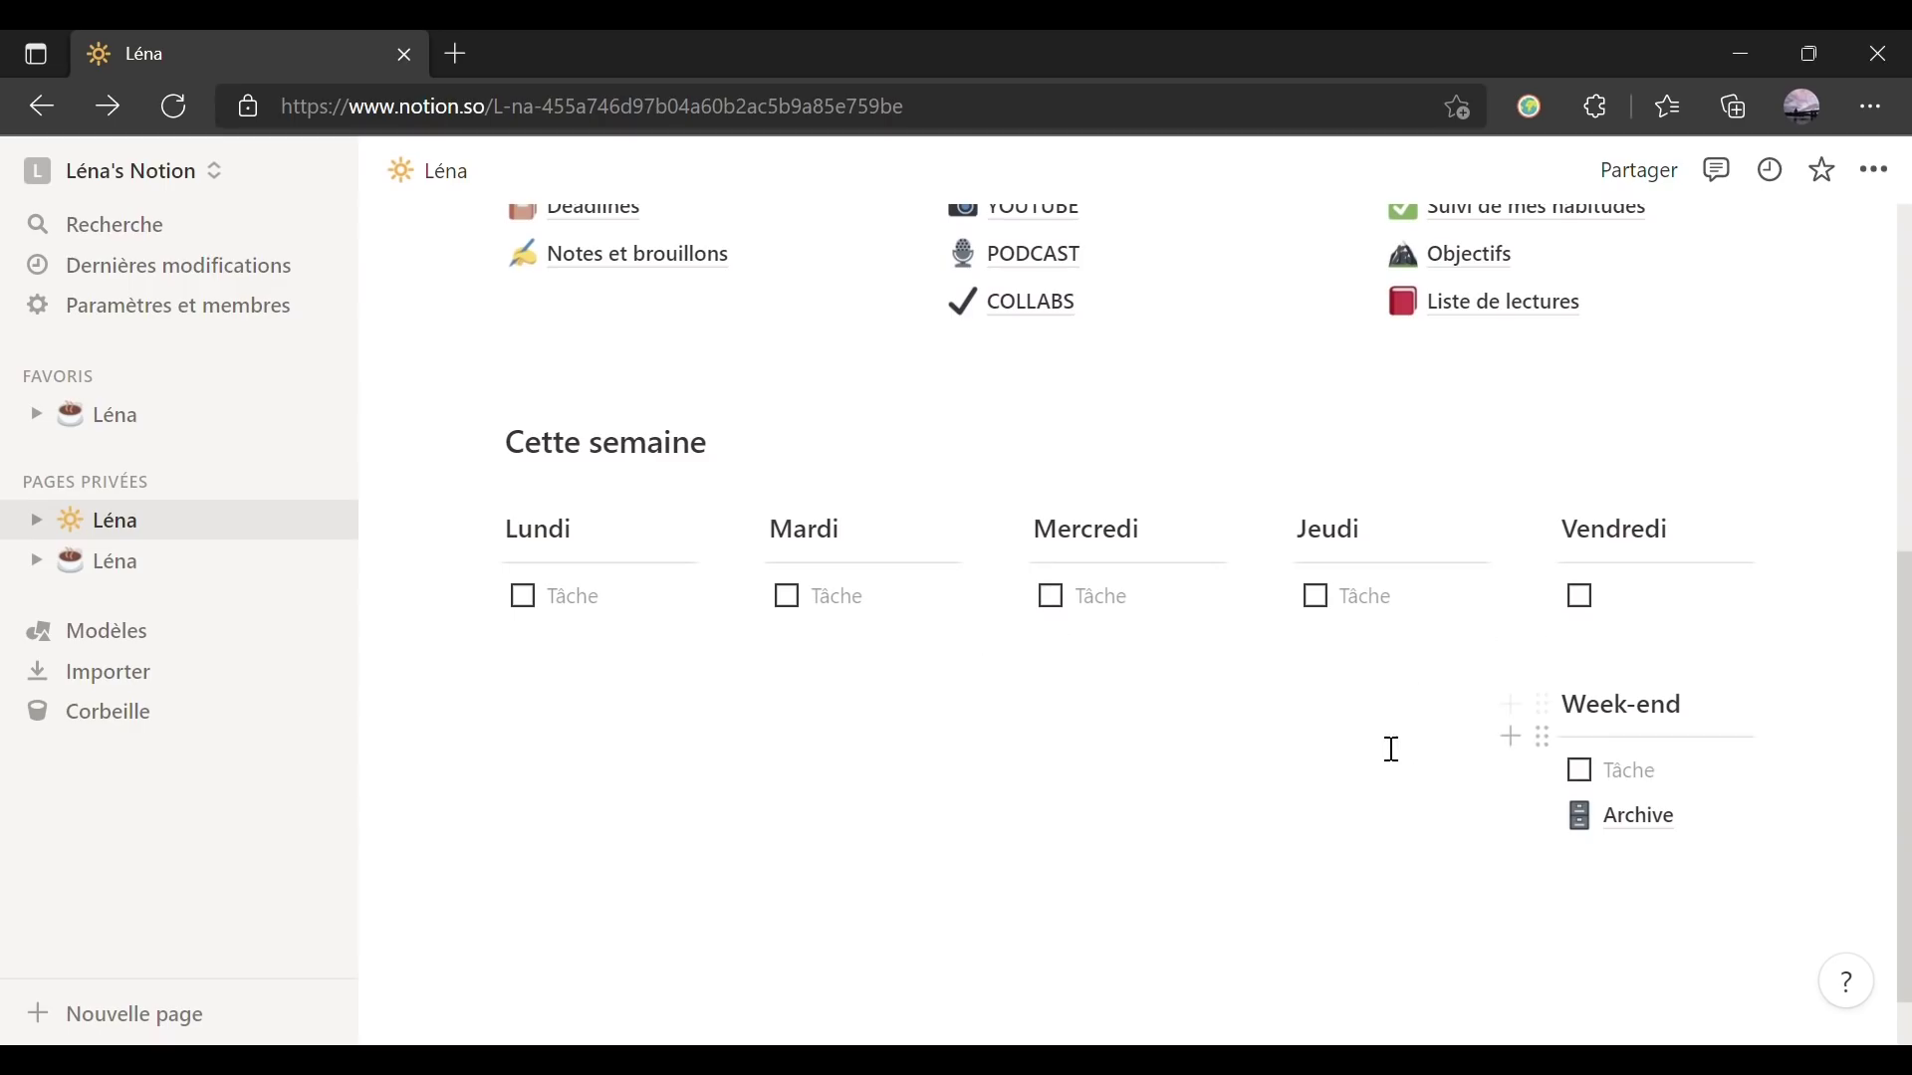
{"action": "left_click_drag", "start_coordinate": [1282, 533], "coordinate": [516, 685]}
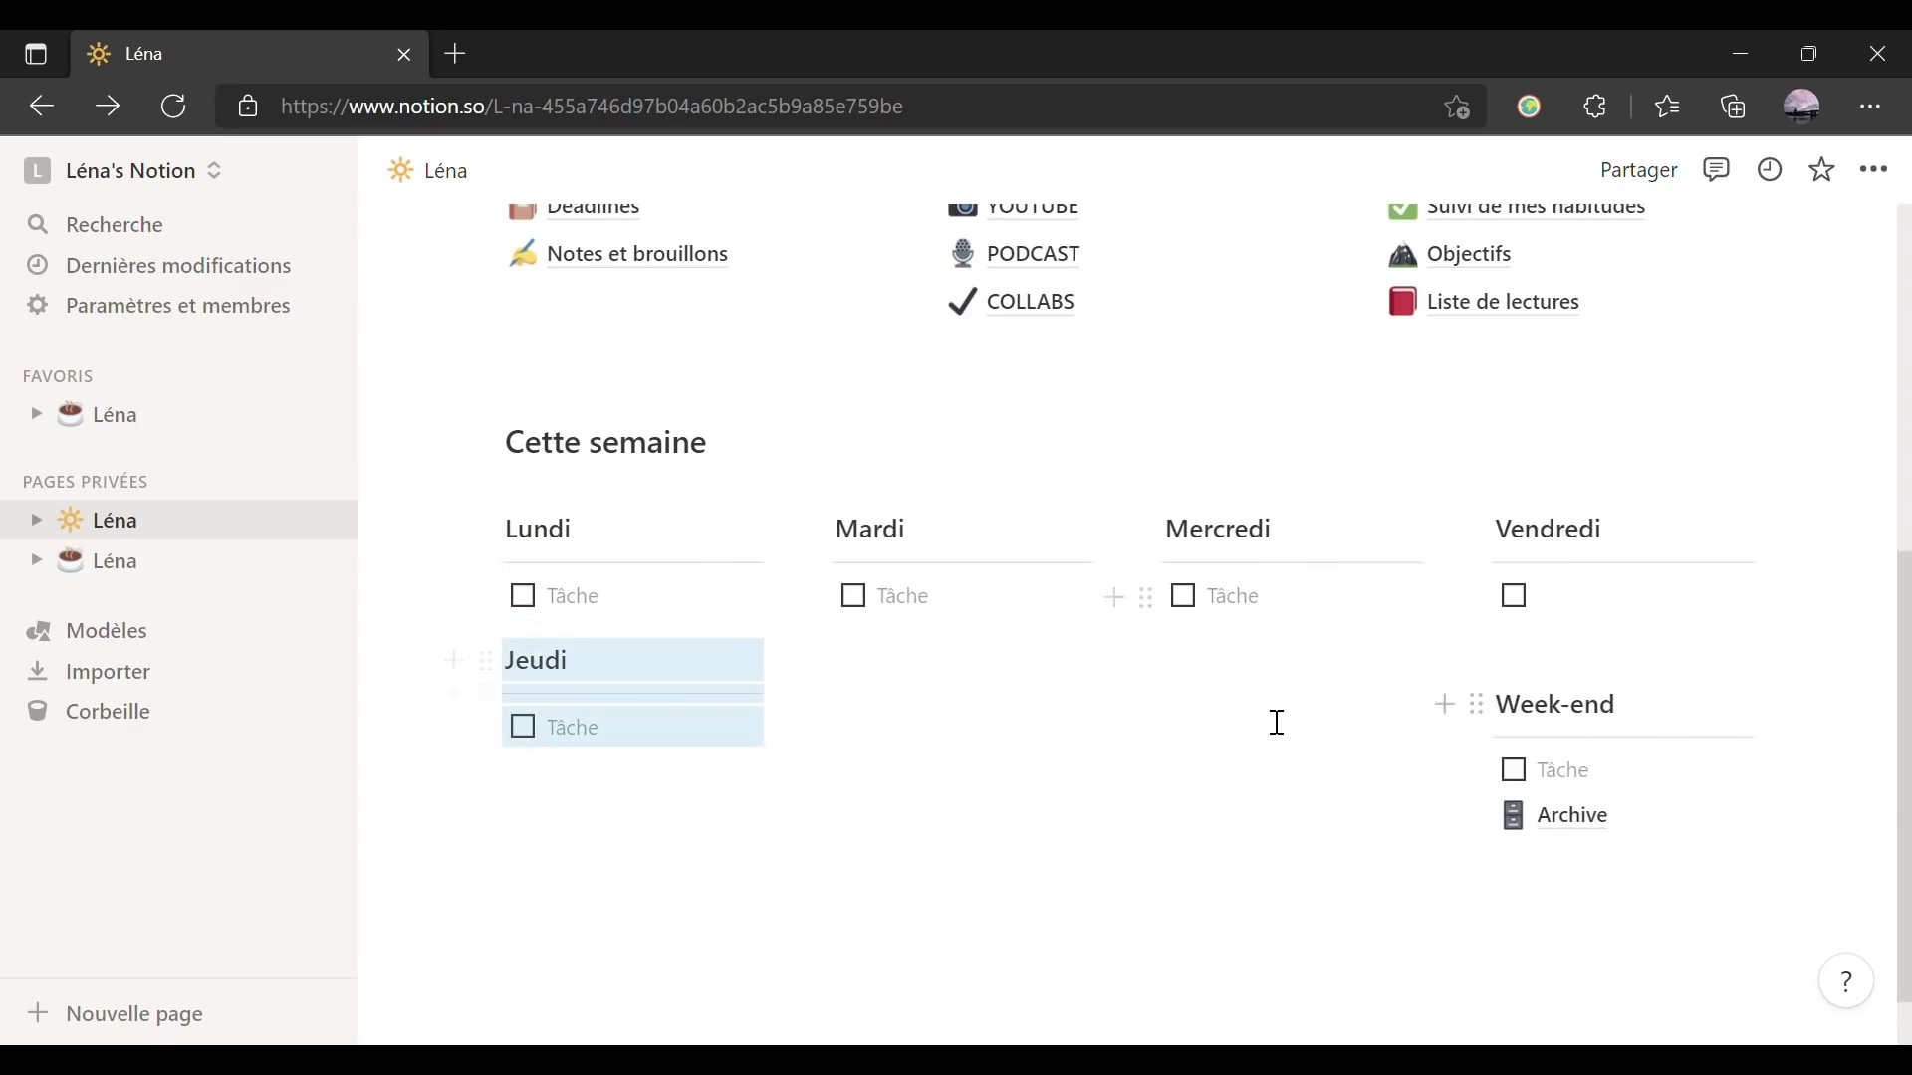
{"action": "left_click_drag", "start_coordinate": [1769, 640], "coordinate": [864, 697]}
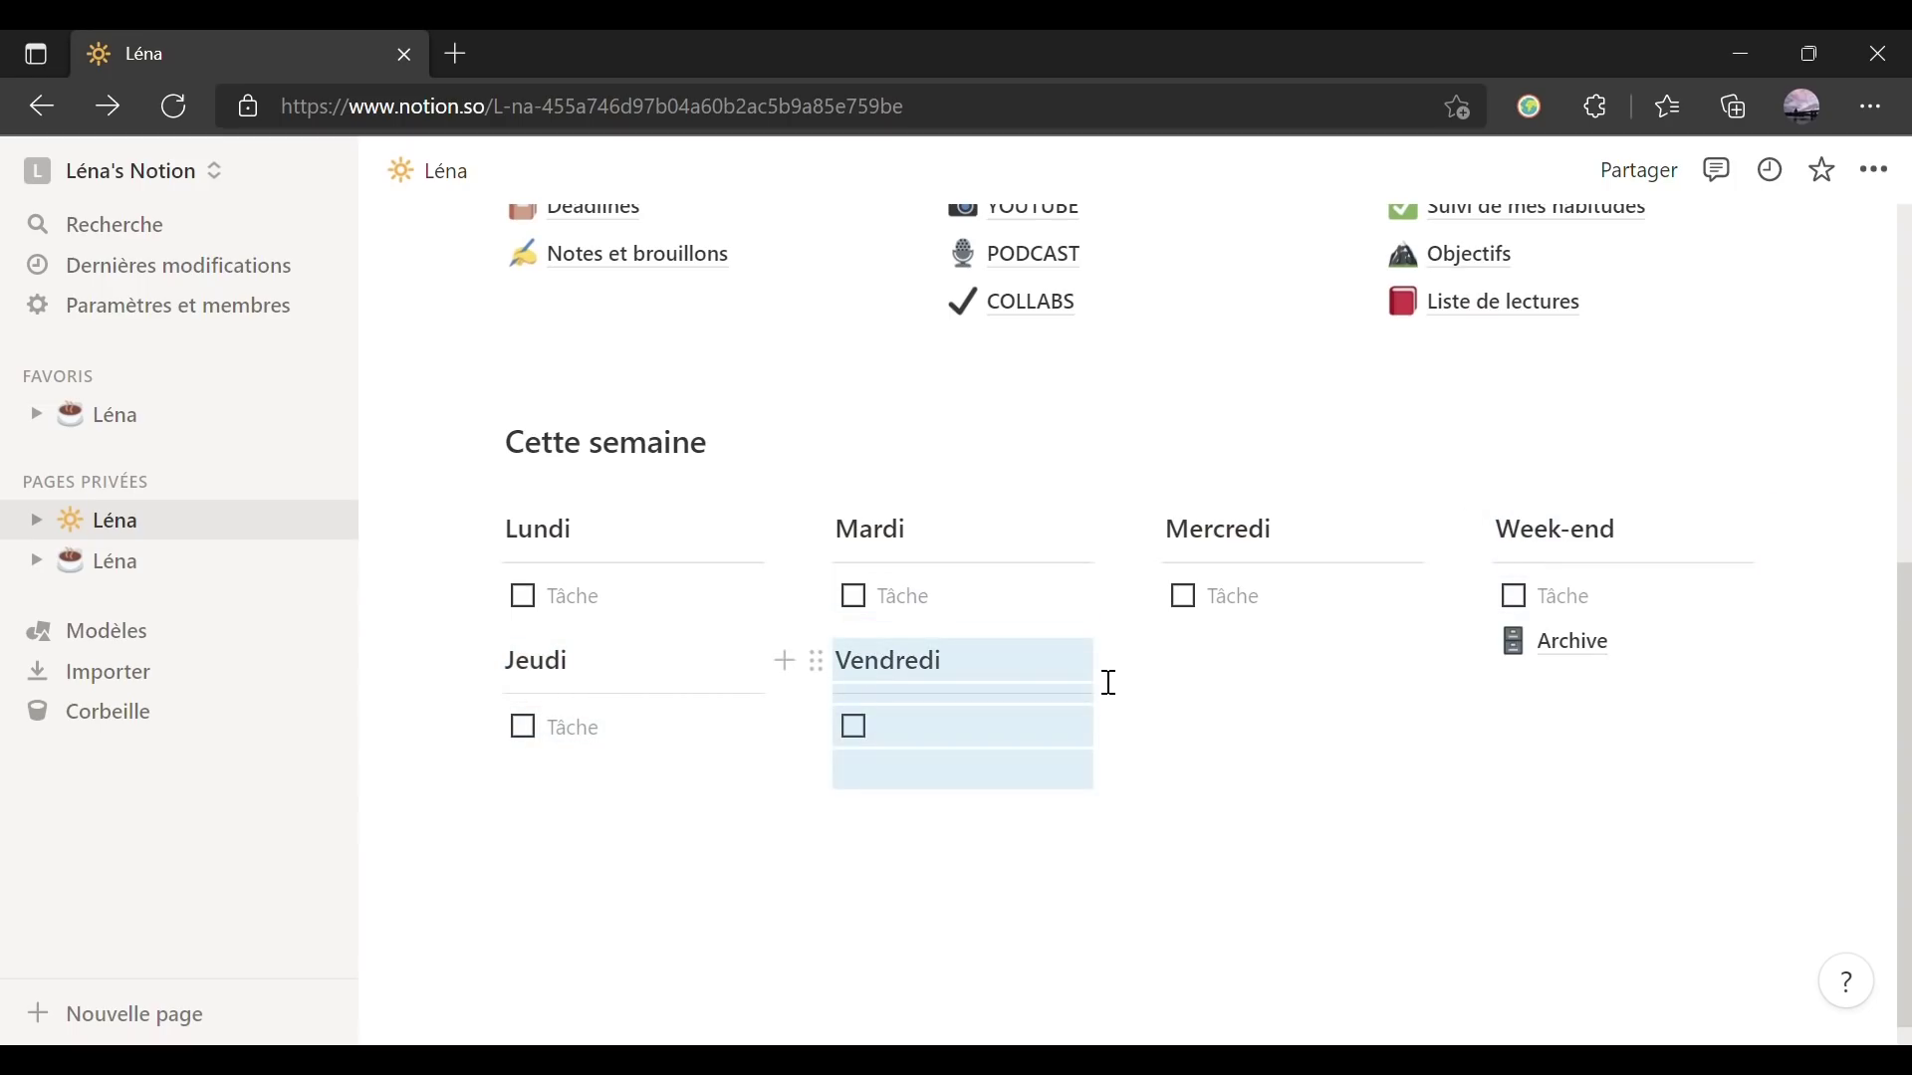
{"action": "left_click_drag", "start_coordinate": [1481, 558], "coordinate": [1205, 699]}
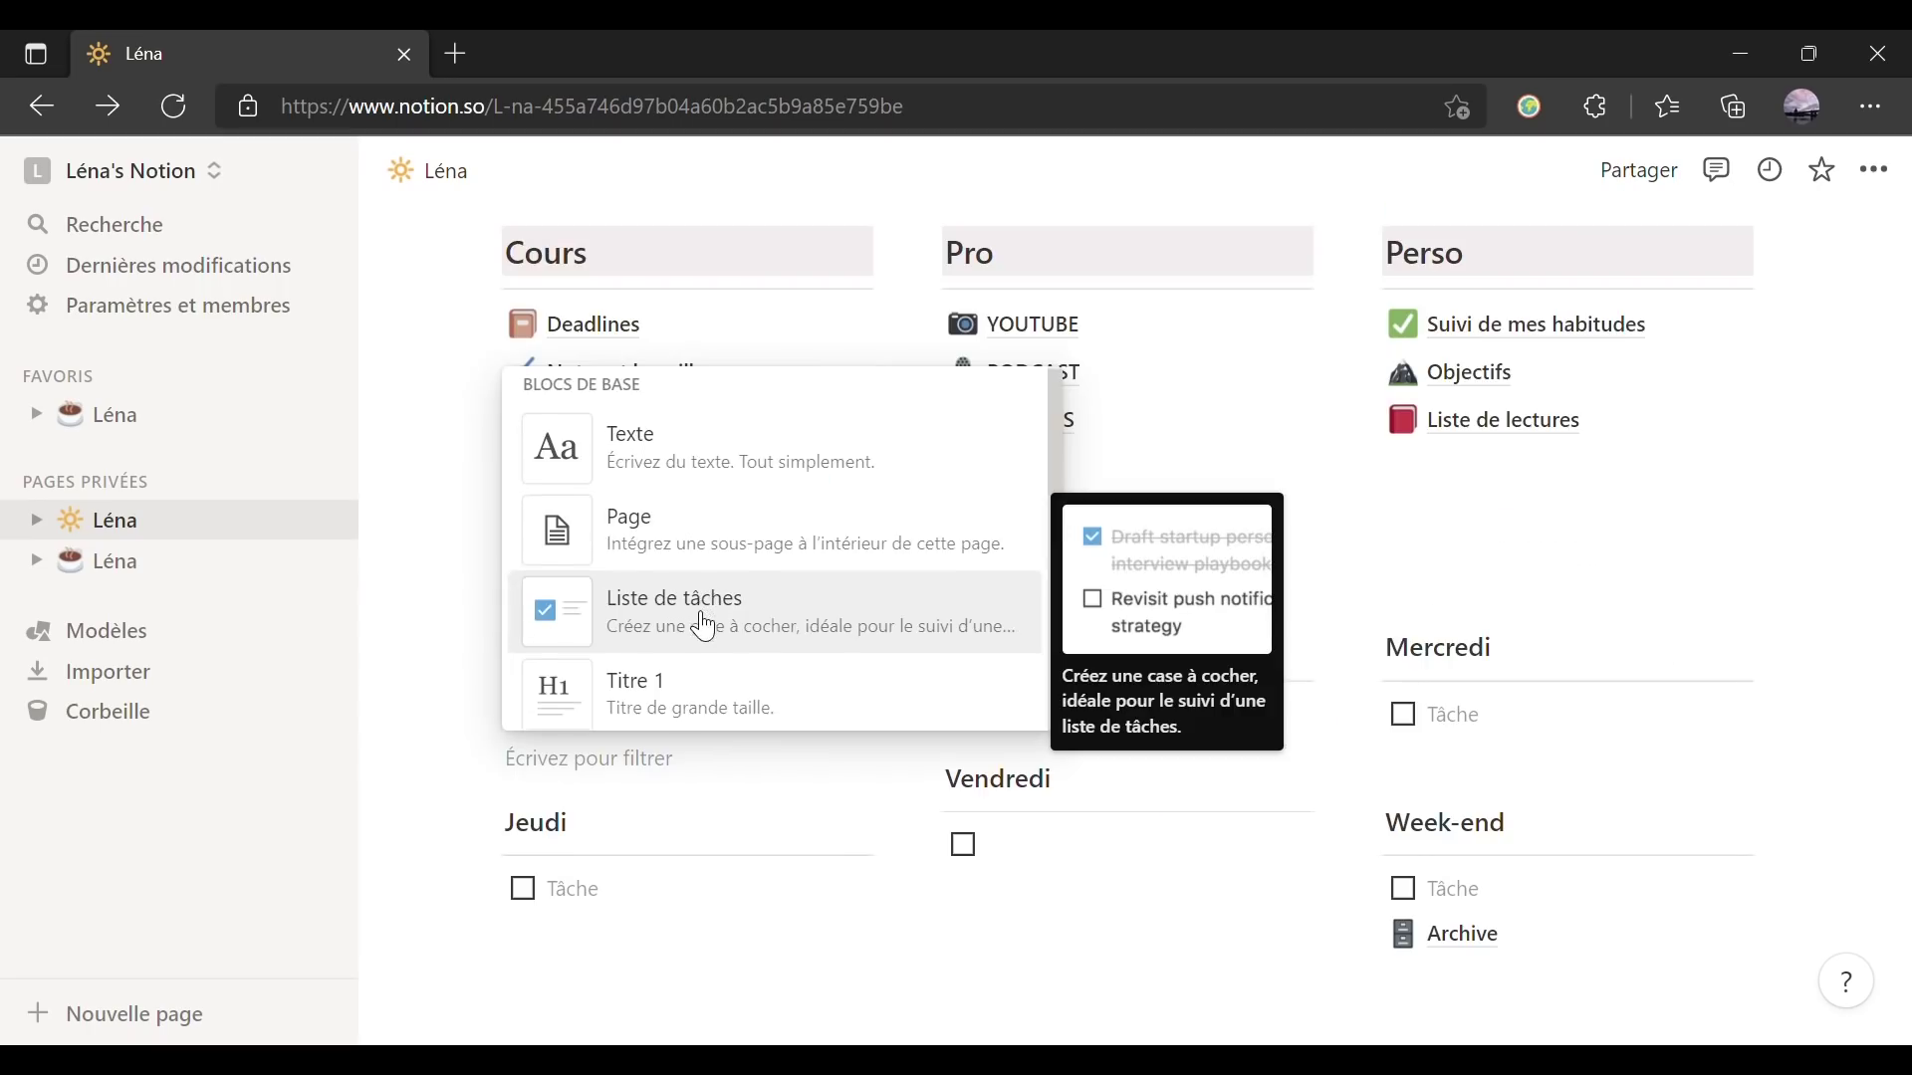
- Add numbered list items URGENT, IMPORTANT and OK under Lundi, keeping the task checkbox directly below URGENT
{"action": "scroll", "coordinate": [706, 612], "scroll_direction": "down", "scroll_amount": 5}
{"action": "left_click", "coordinate": [745, 463]}
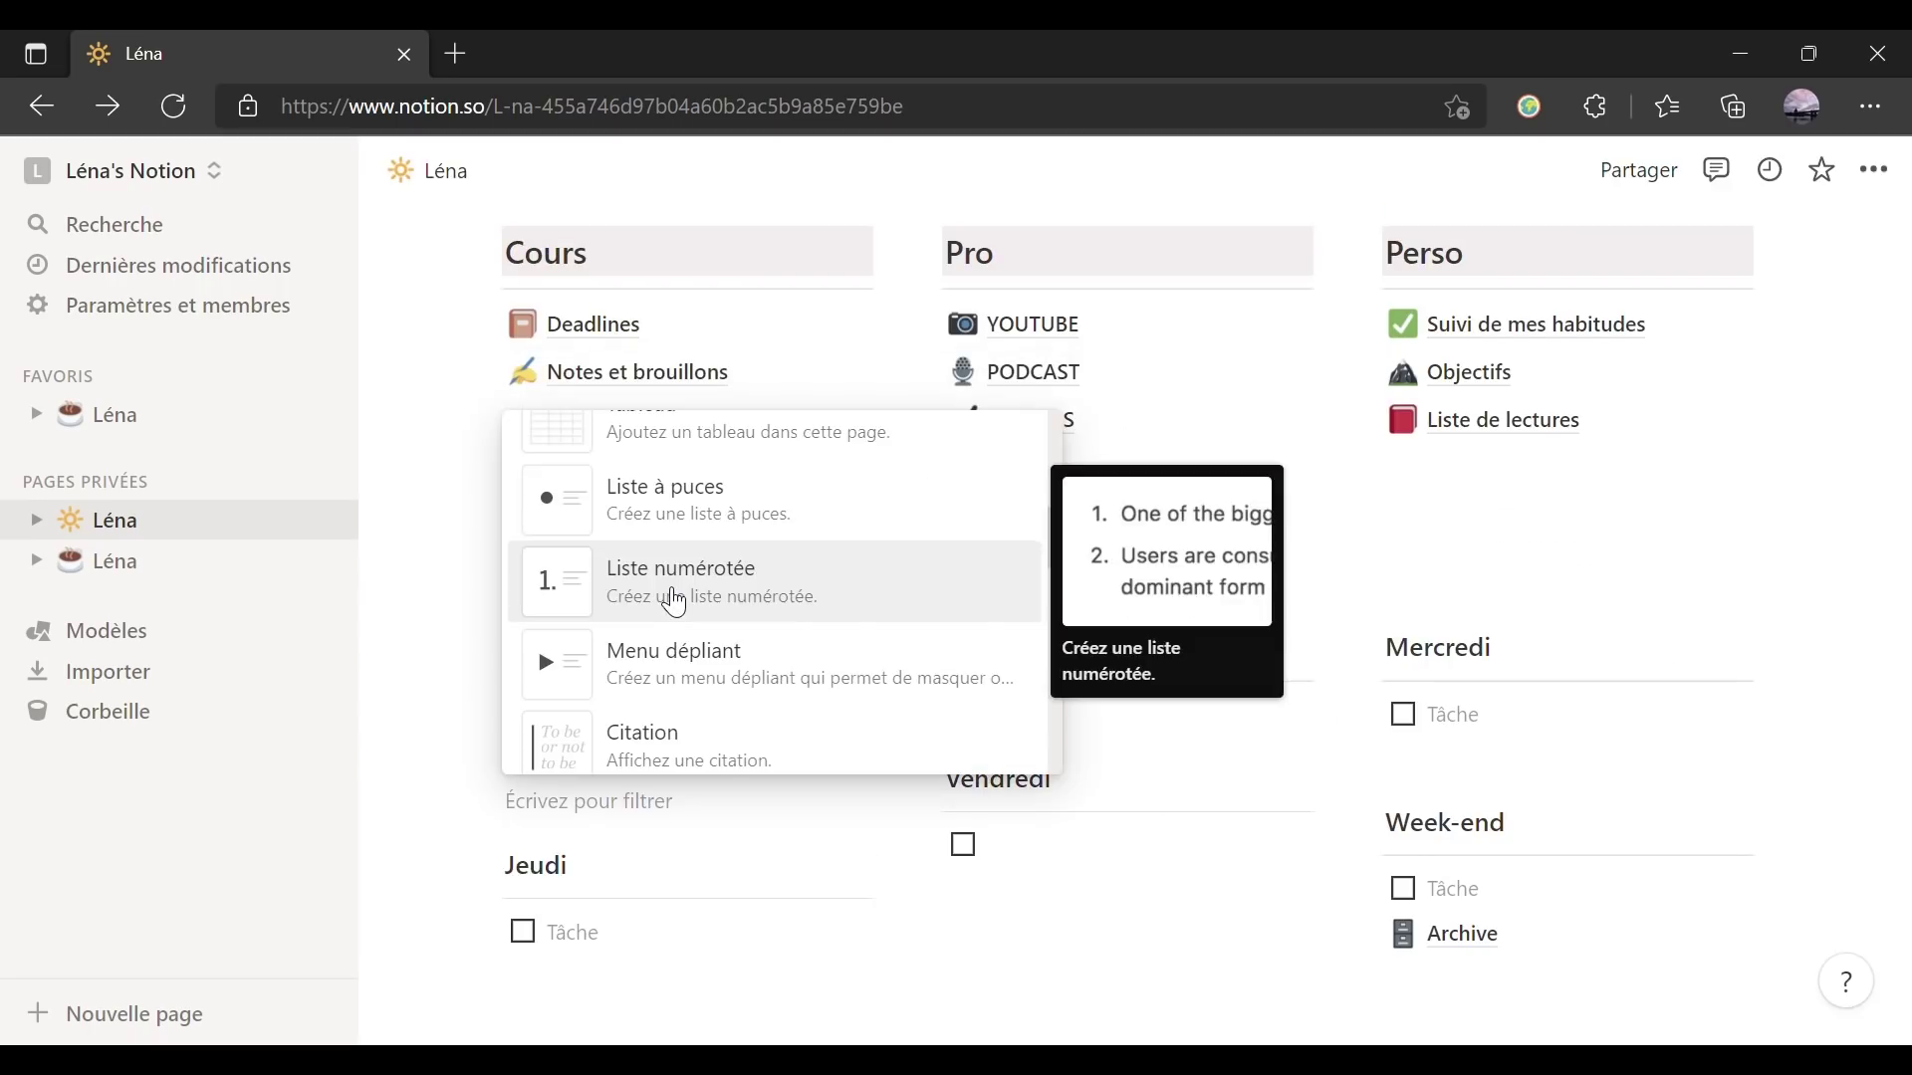
{"action": "left_click", "coordinate": [673, 602]}
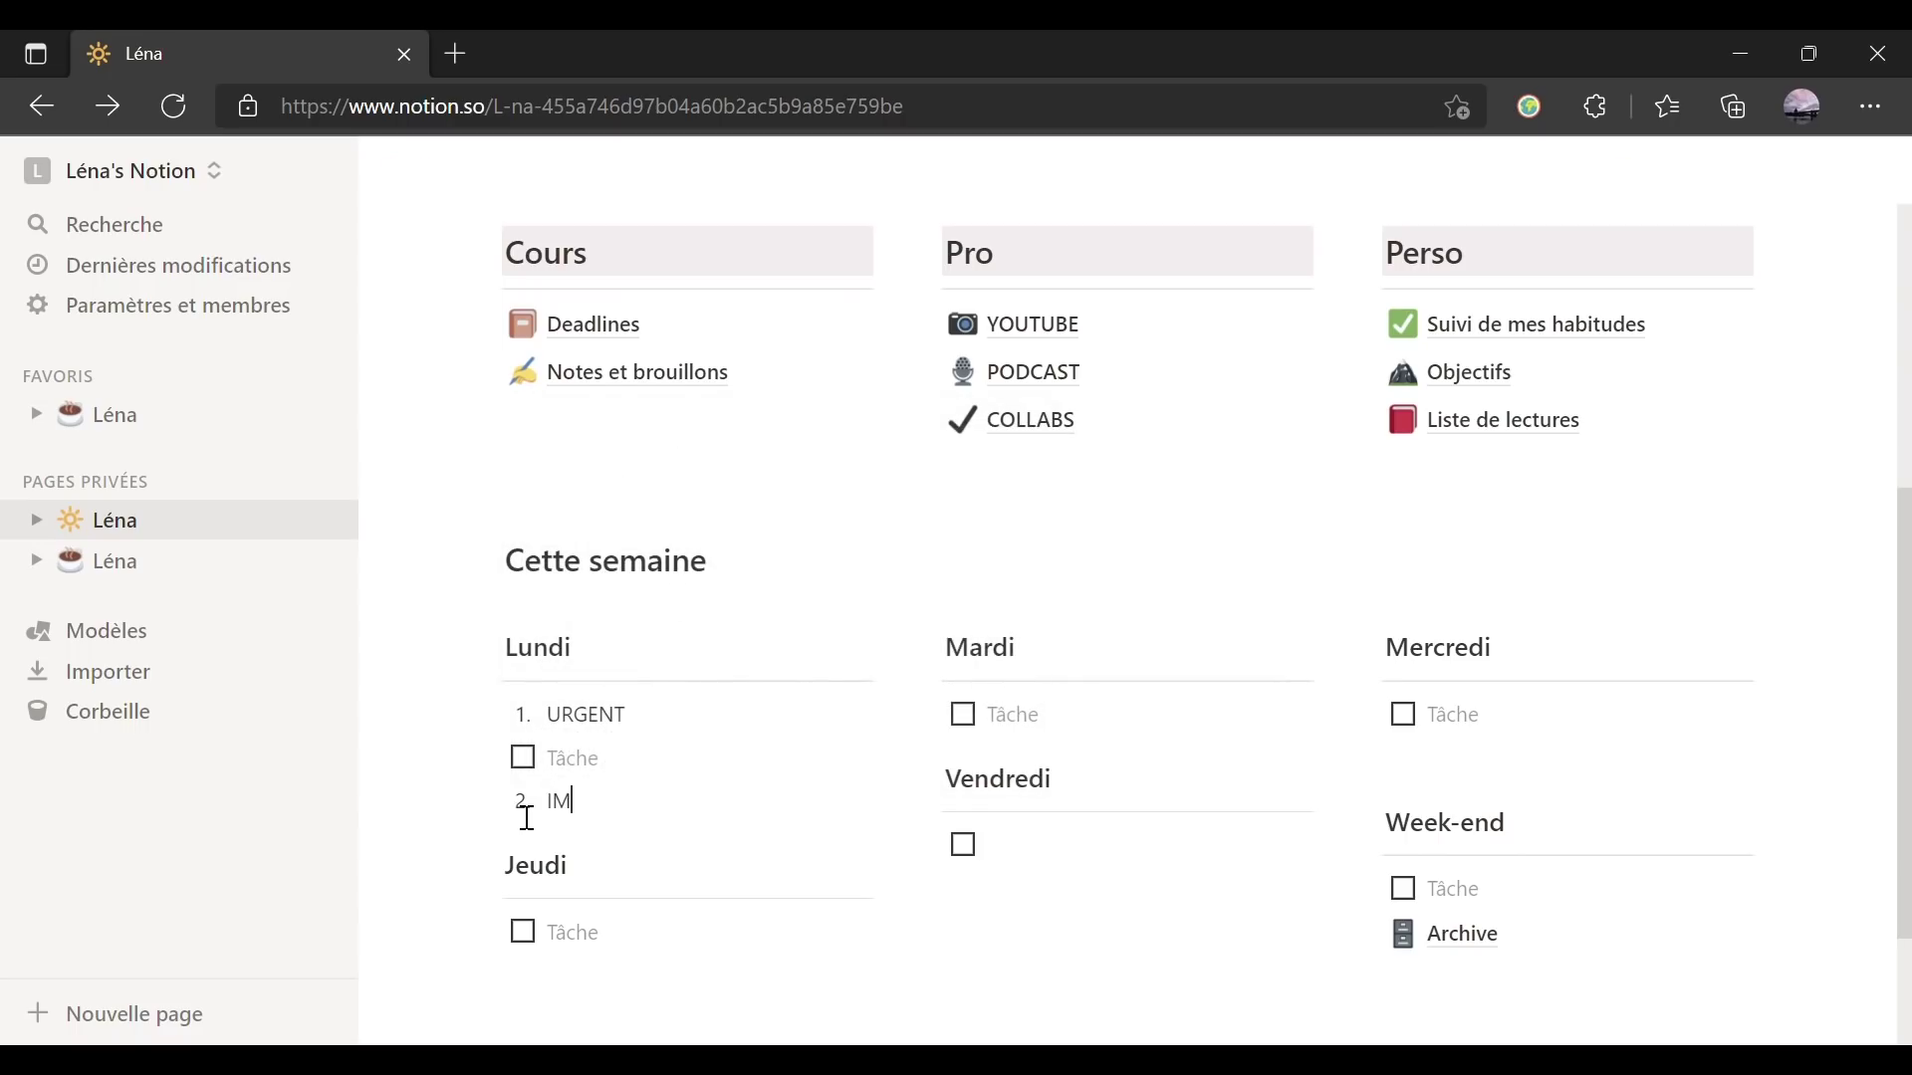
{"action": "type", "text": "TANT"}
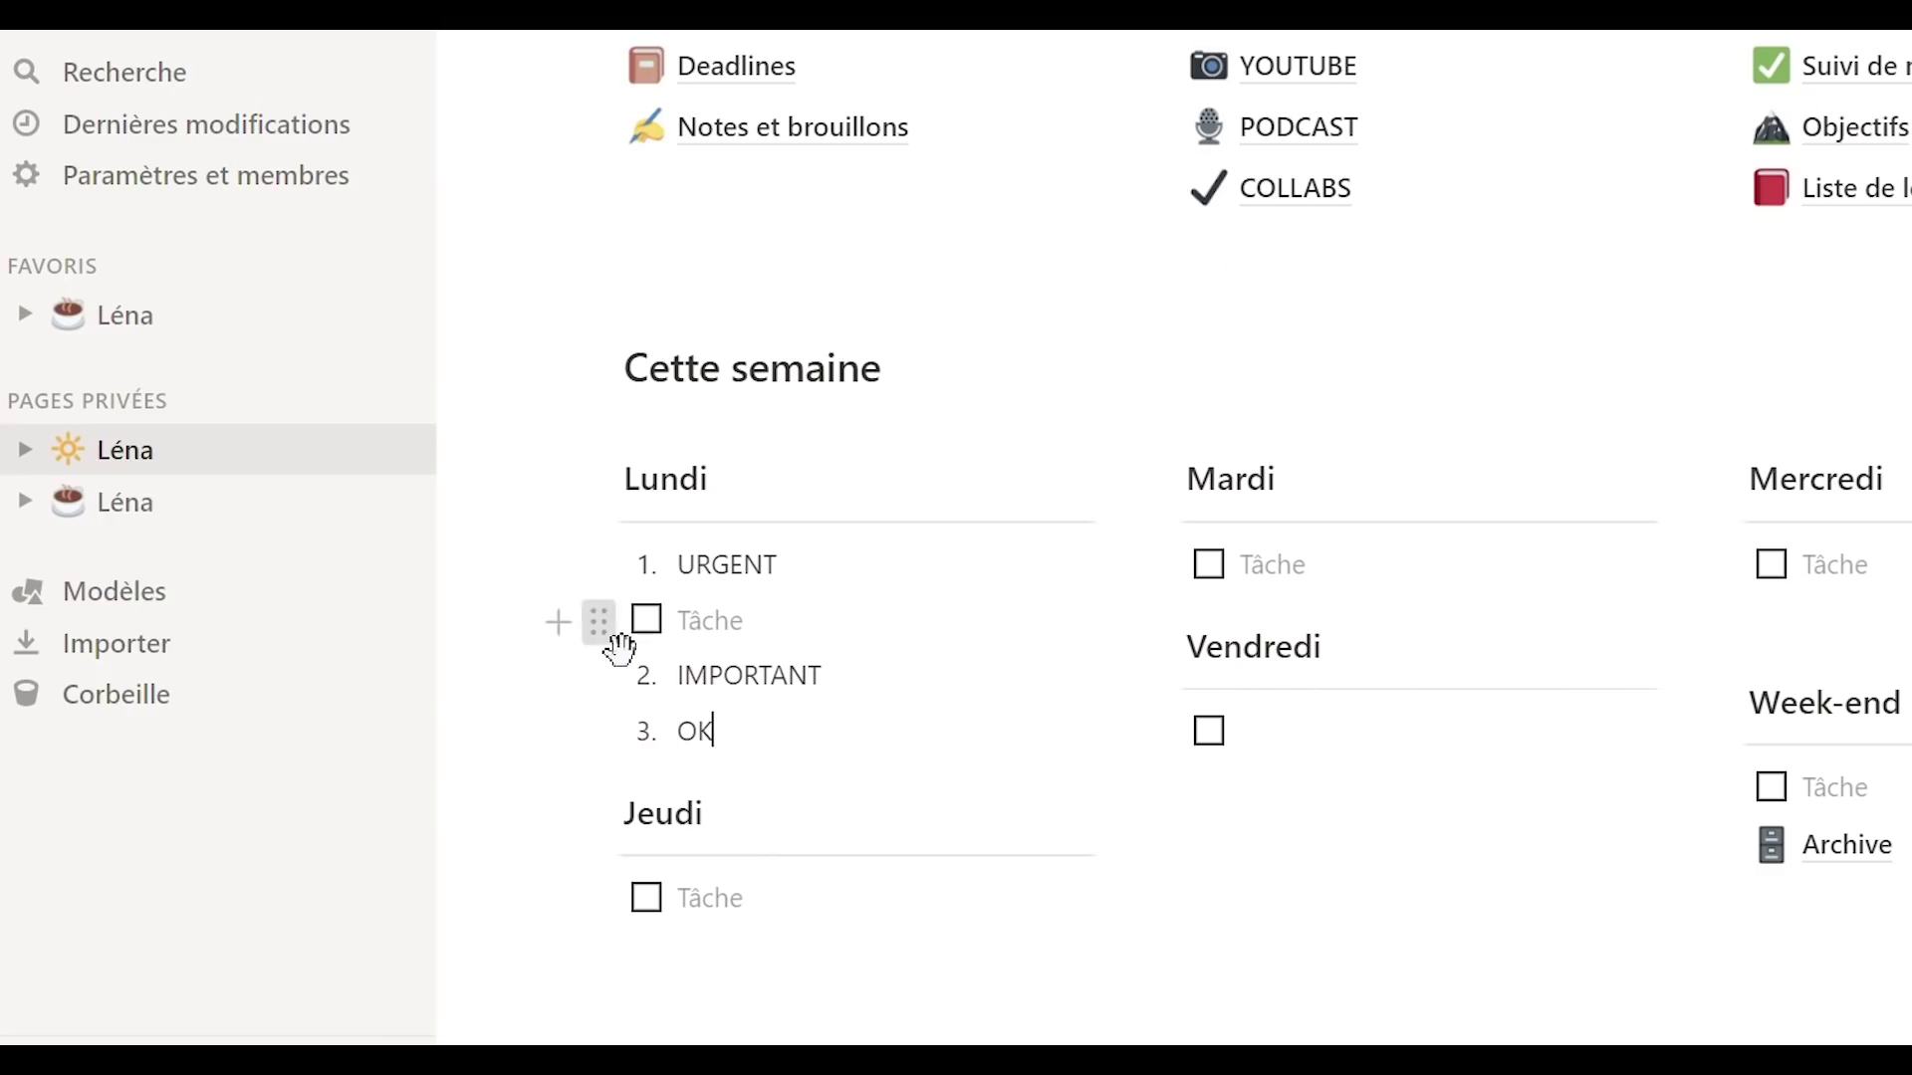
- Duplicate the Lundi task checkbox and place the copies below IMPORTANT and OK
{"action": "left_click", "coordinate": [485, 756]}
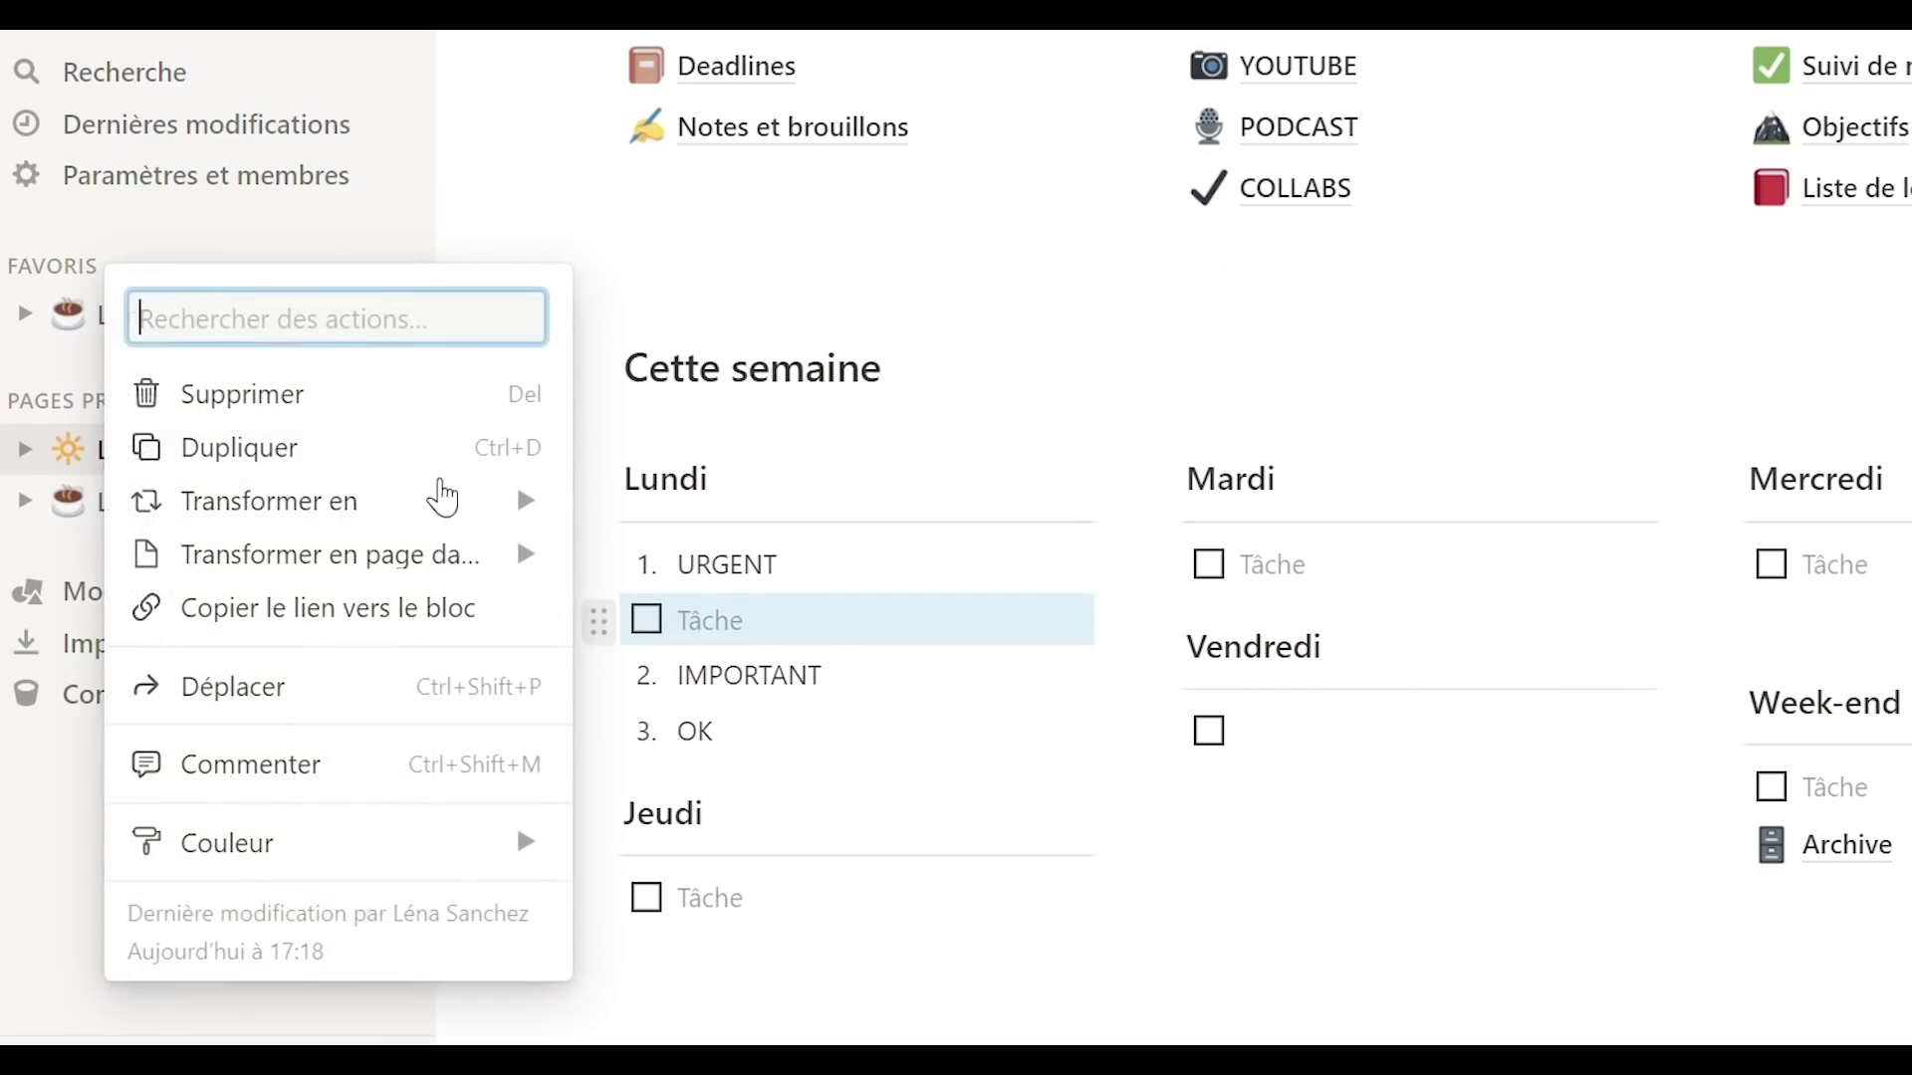
{"action": "left_click", "coordinate": [332, 646]}
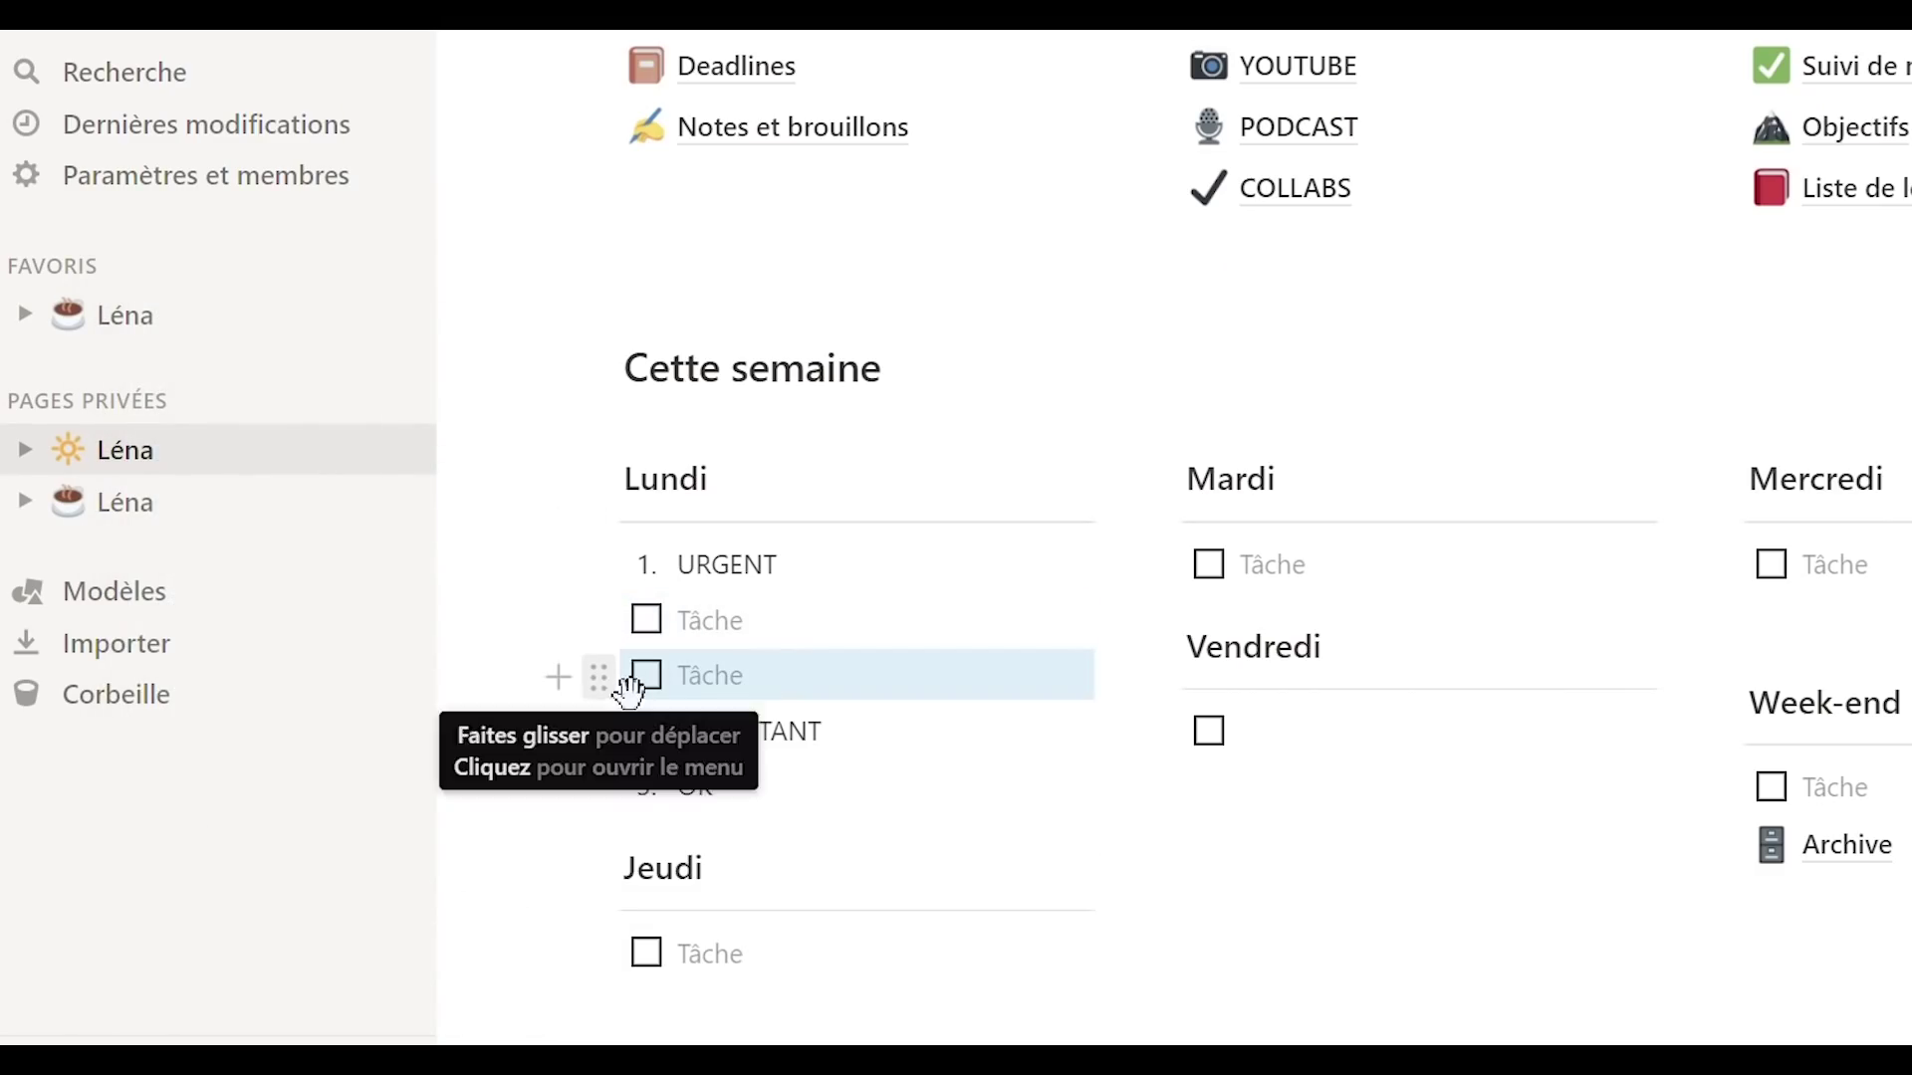
{"action": "left_click_drag", "start_coordinate": [598, 676], "coordinate": [628, 757]}
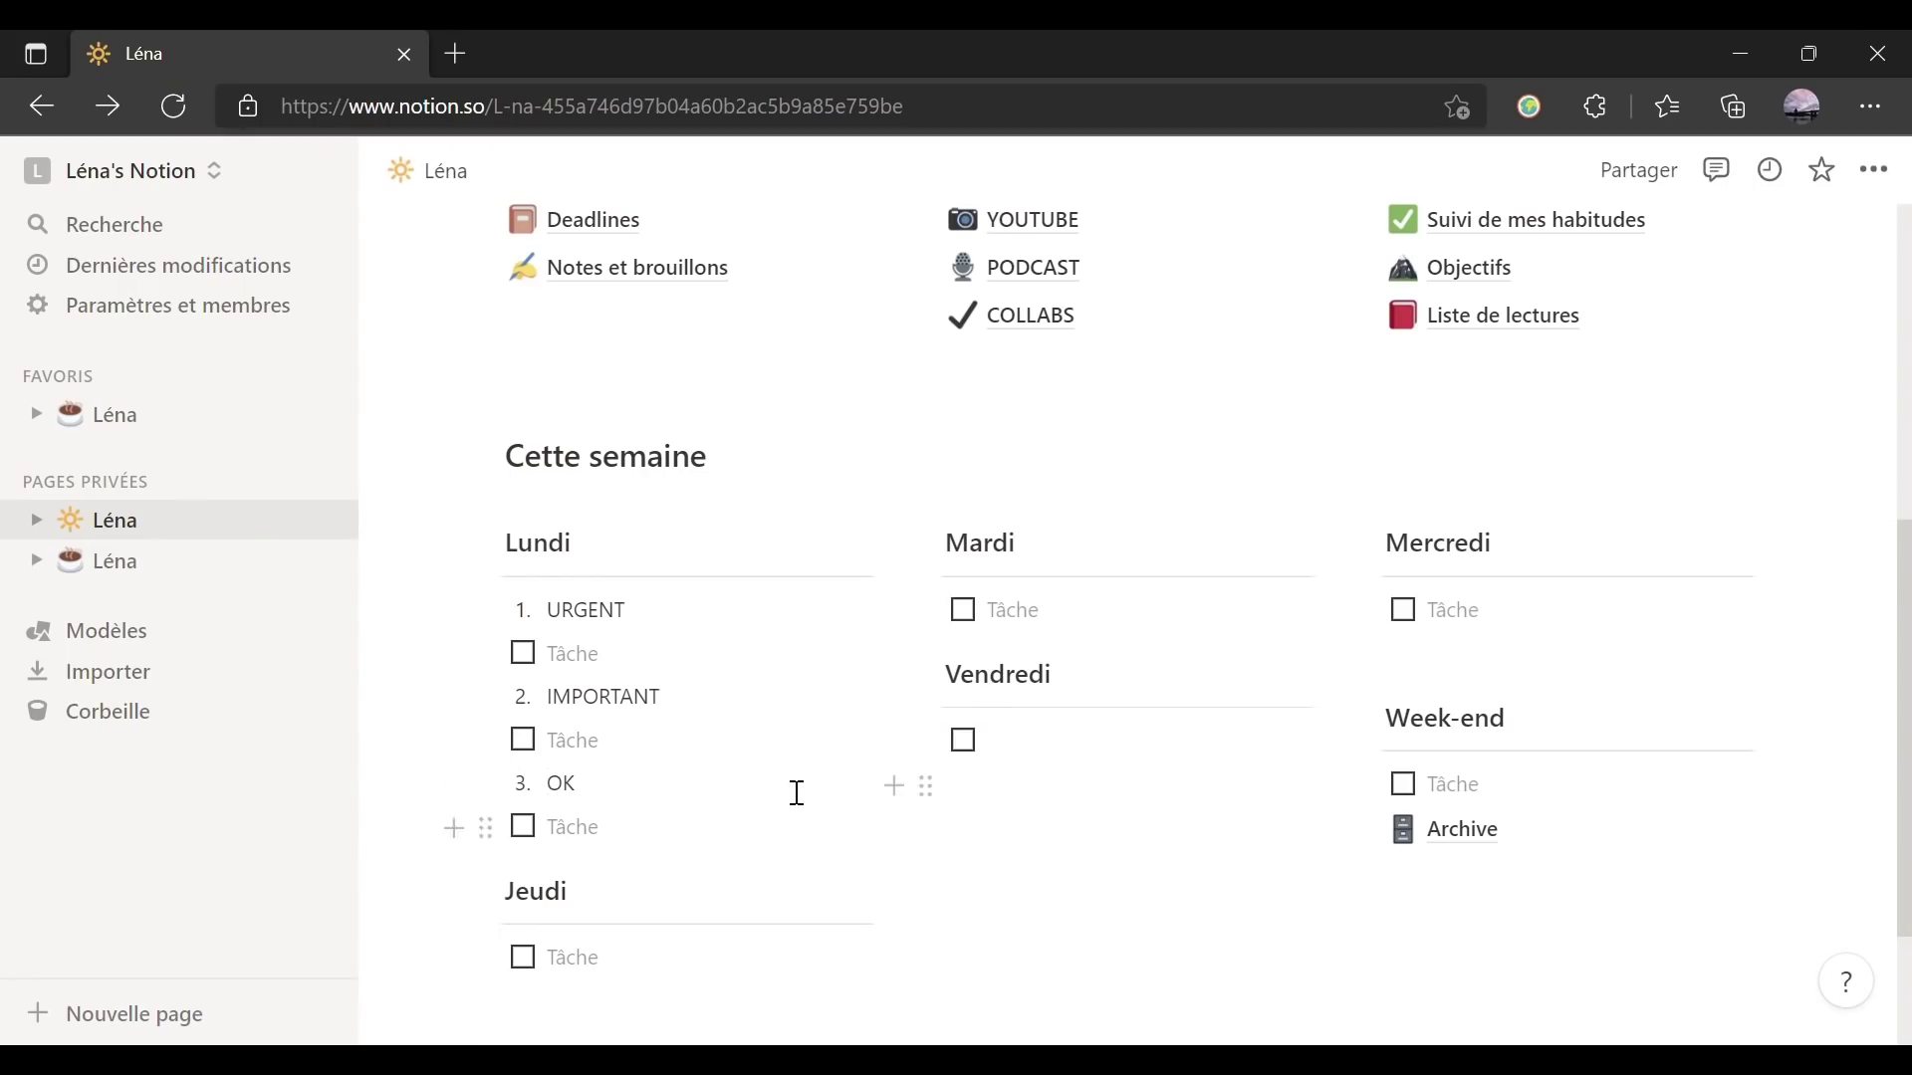
- Give the URGENT item under Lundi a red background (Fond rouge)
{"action": "scroll", "coordinate": [794, 793], "scroll_direction": "down", "scroll_amount": 2}
{"action": "left_click", "coordinate": [486, 467]}
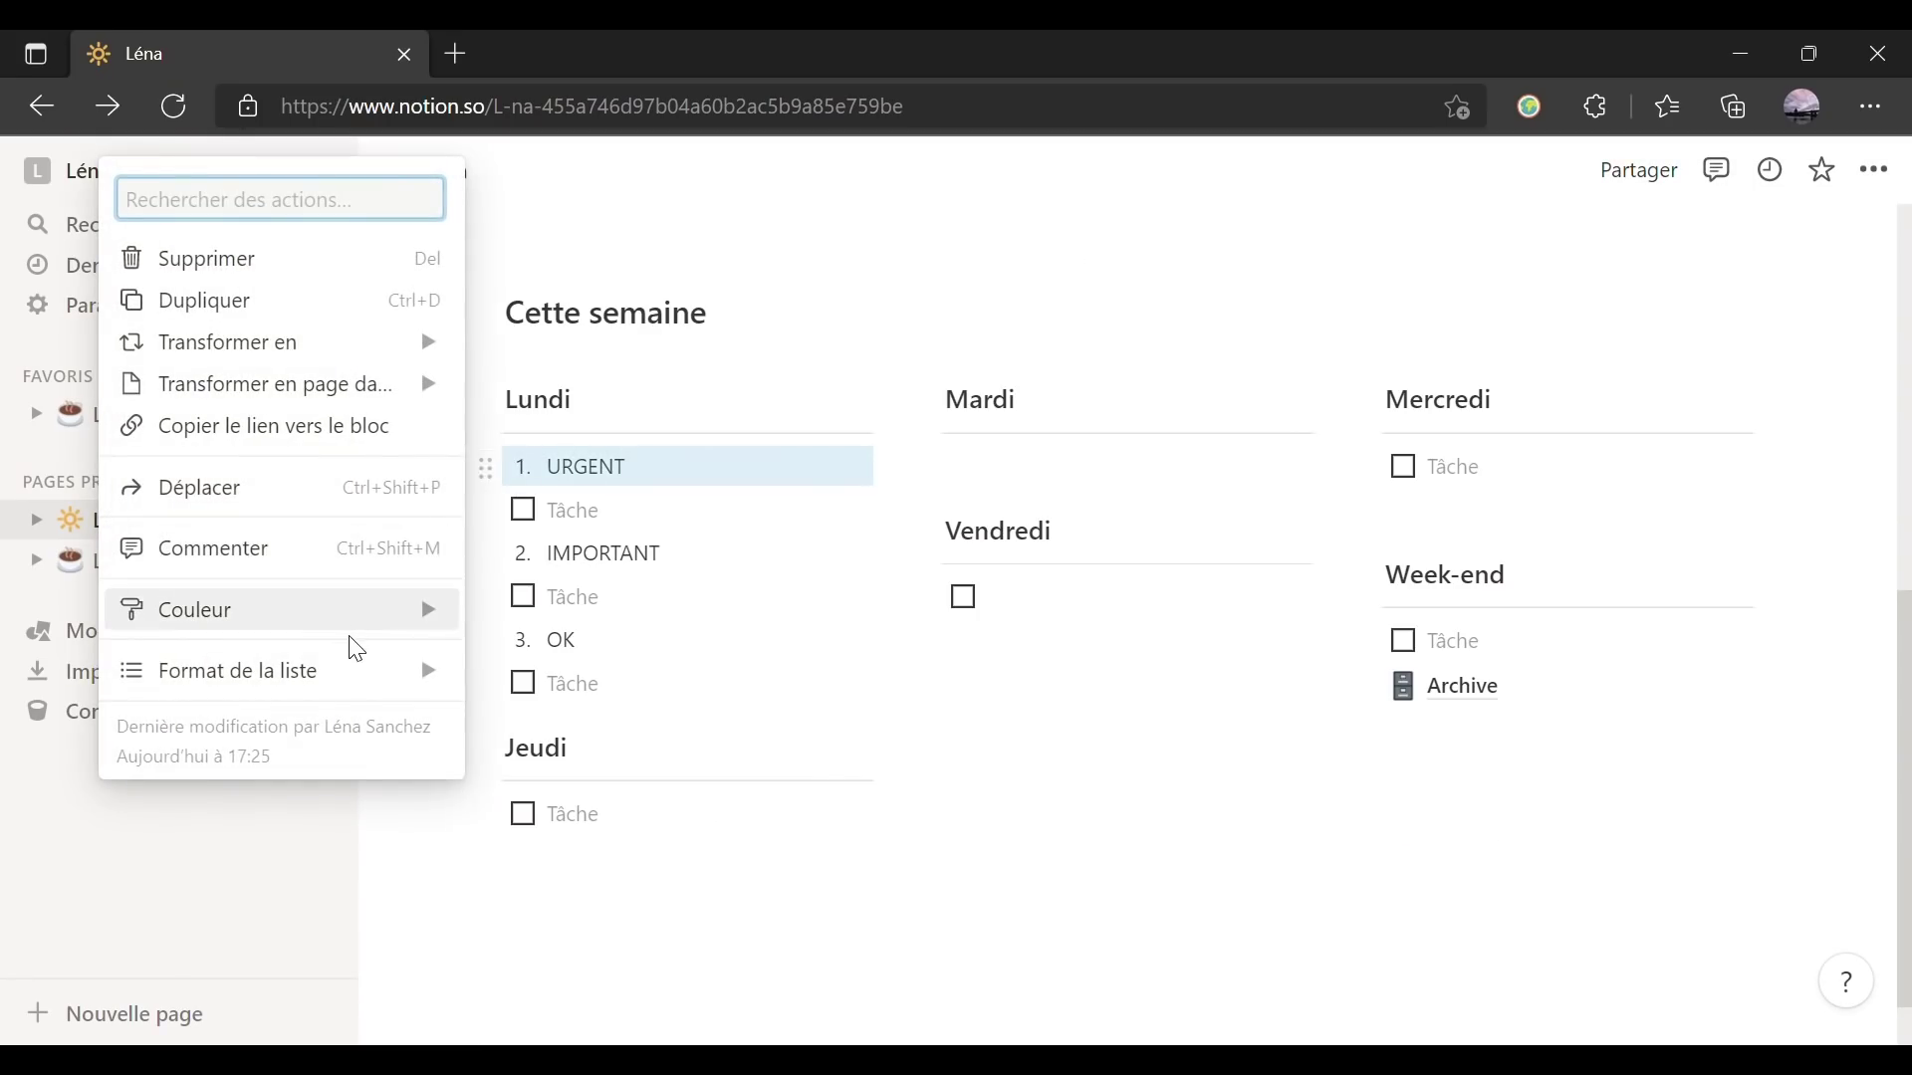
{"action": "mouse_move", "coordinate": [427, 619]}
{"action": "scroll", "coordinate": [582, 679], "scroll_direction": "down", "scroll_amount": 1}
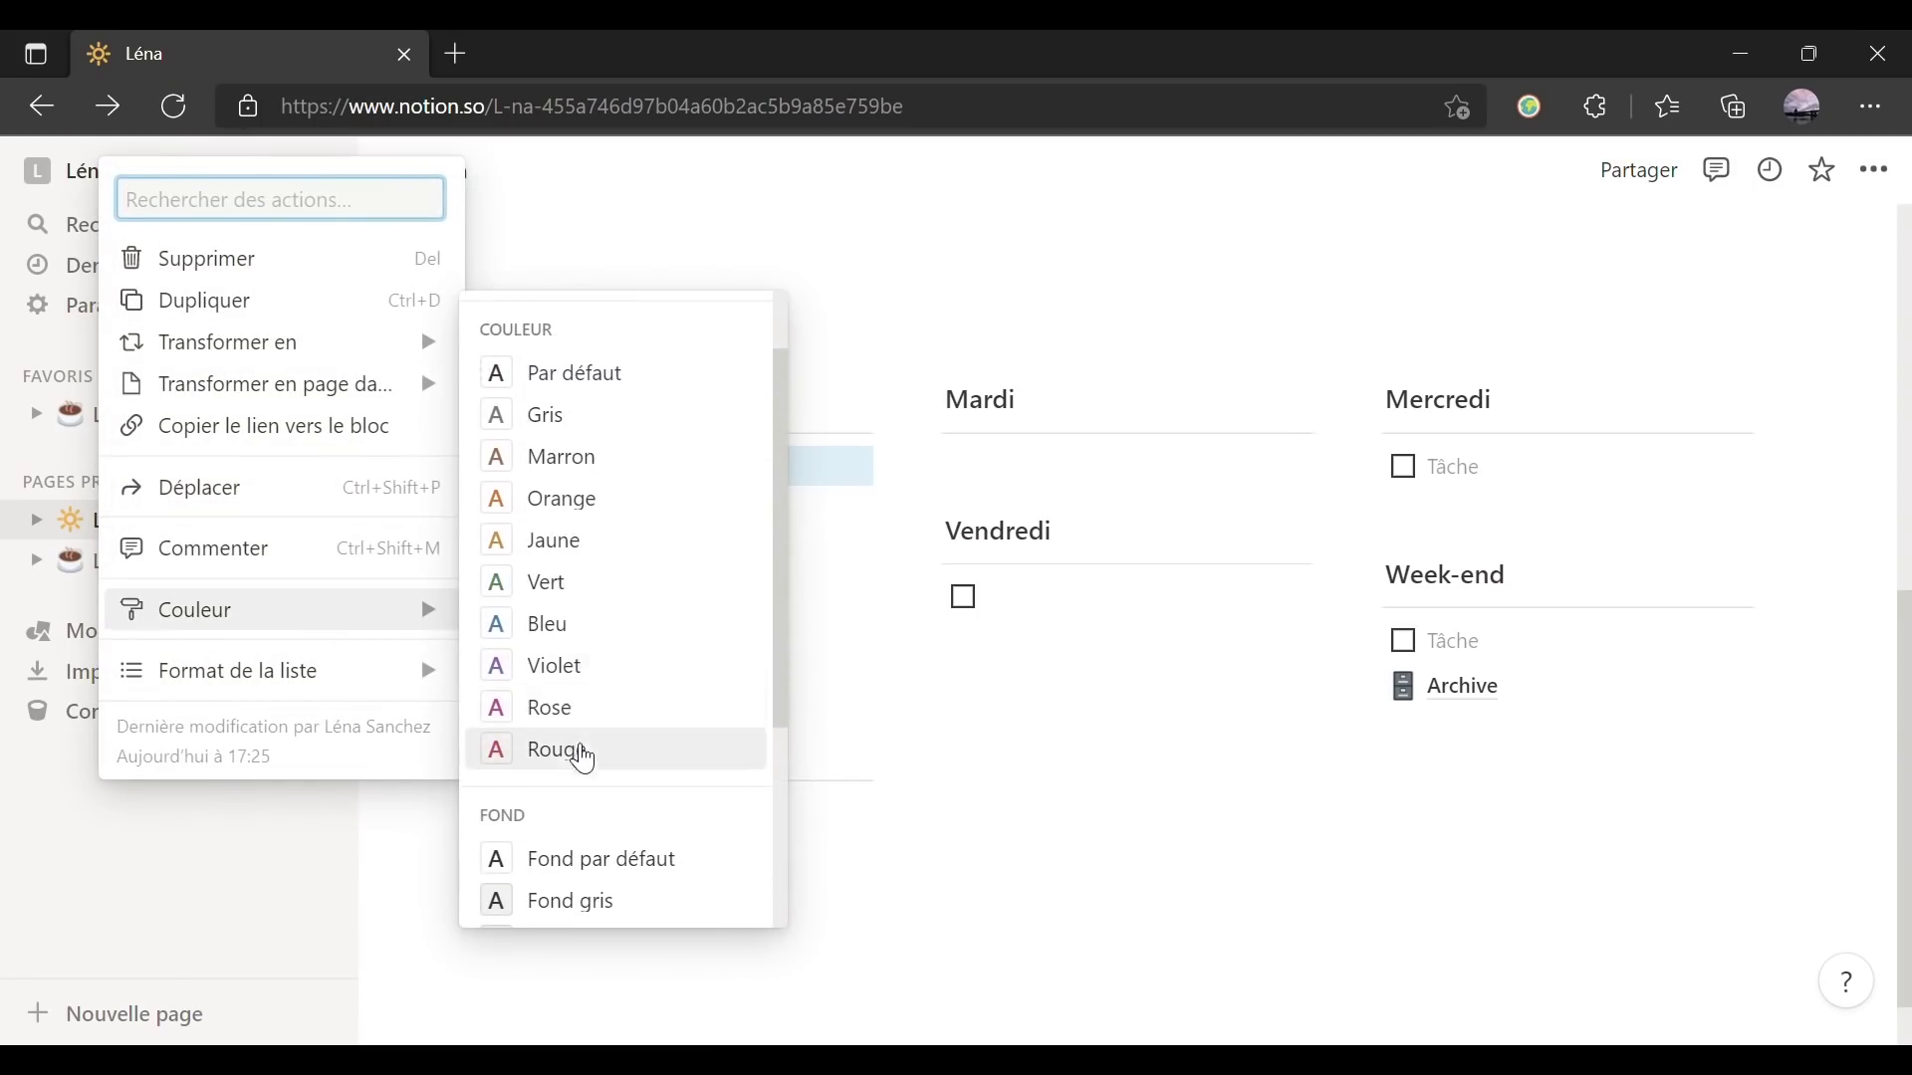
{"action": "scroll", "coordinate": [580, 767], "scroll_direction": "down", "scroll_amount": 3}
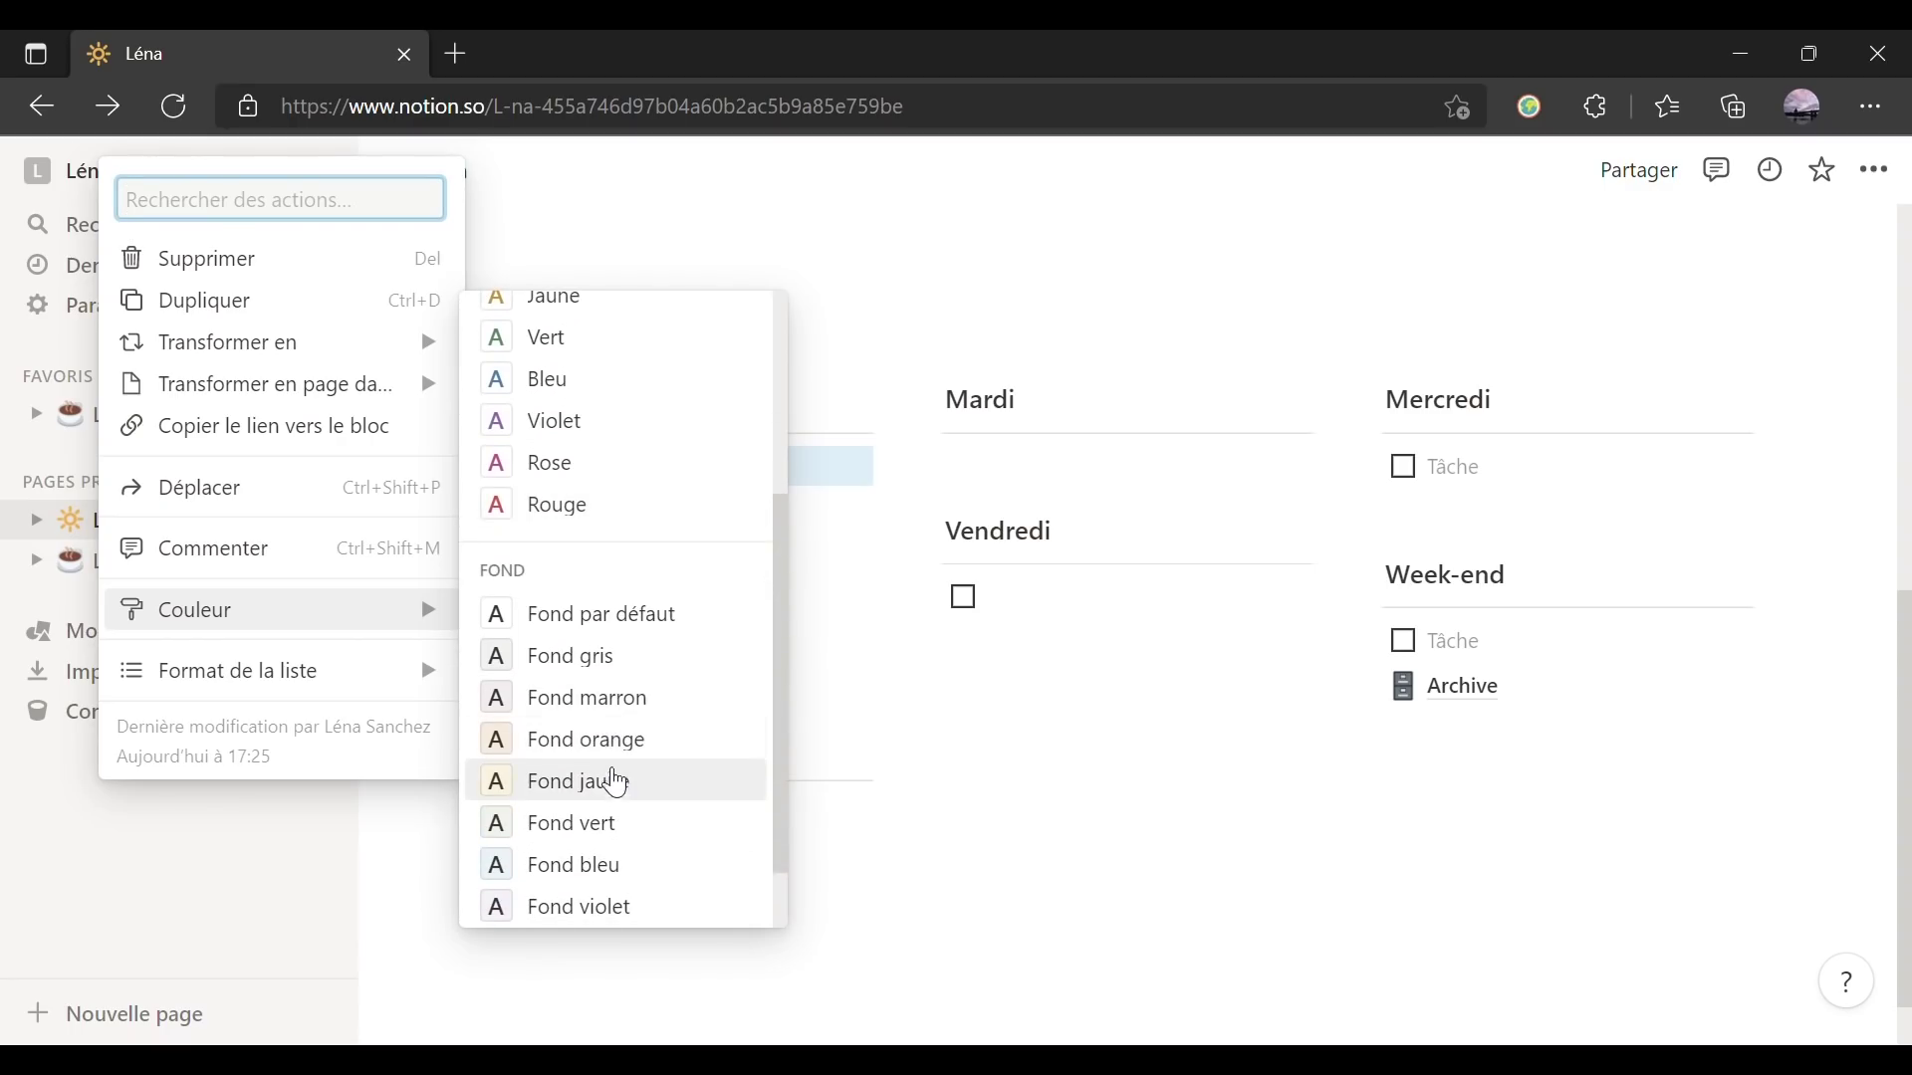
{"action": "scroll", "coordinate": [614, 786], "scroll_direction": "down", "scroll_amount": 2}
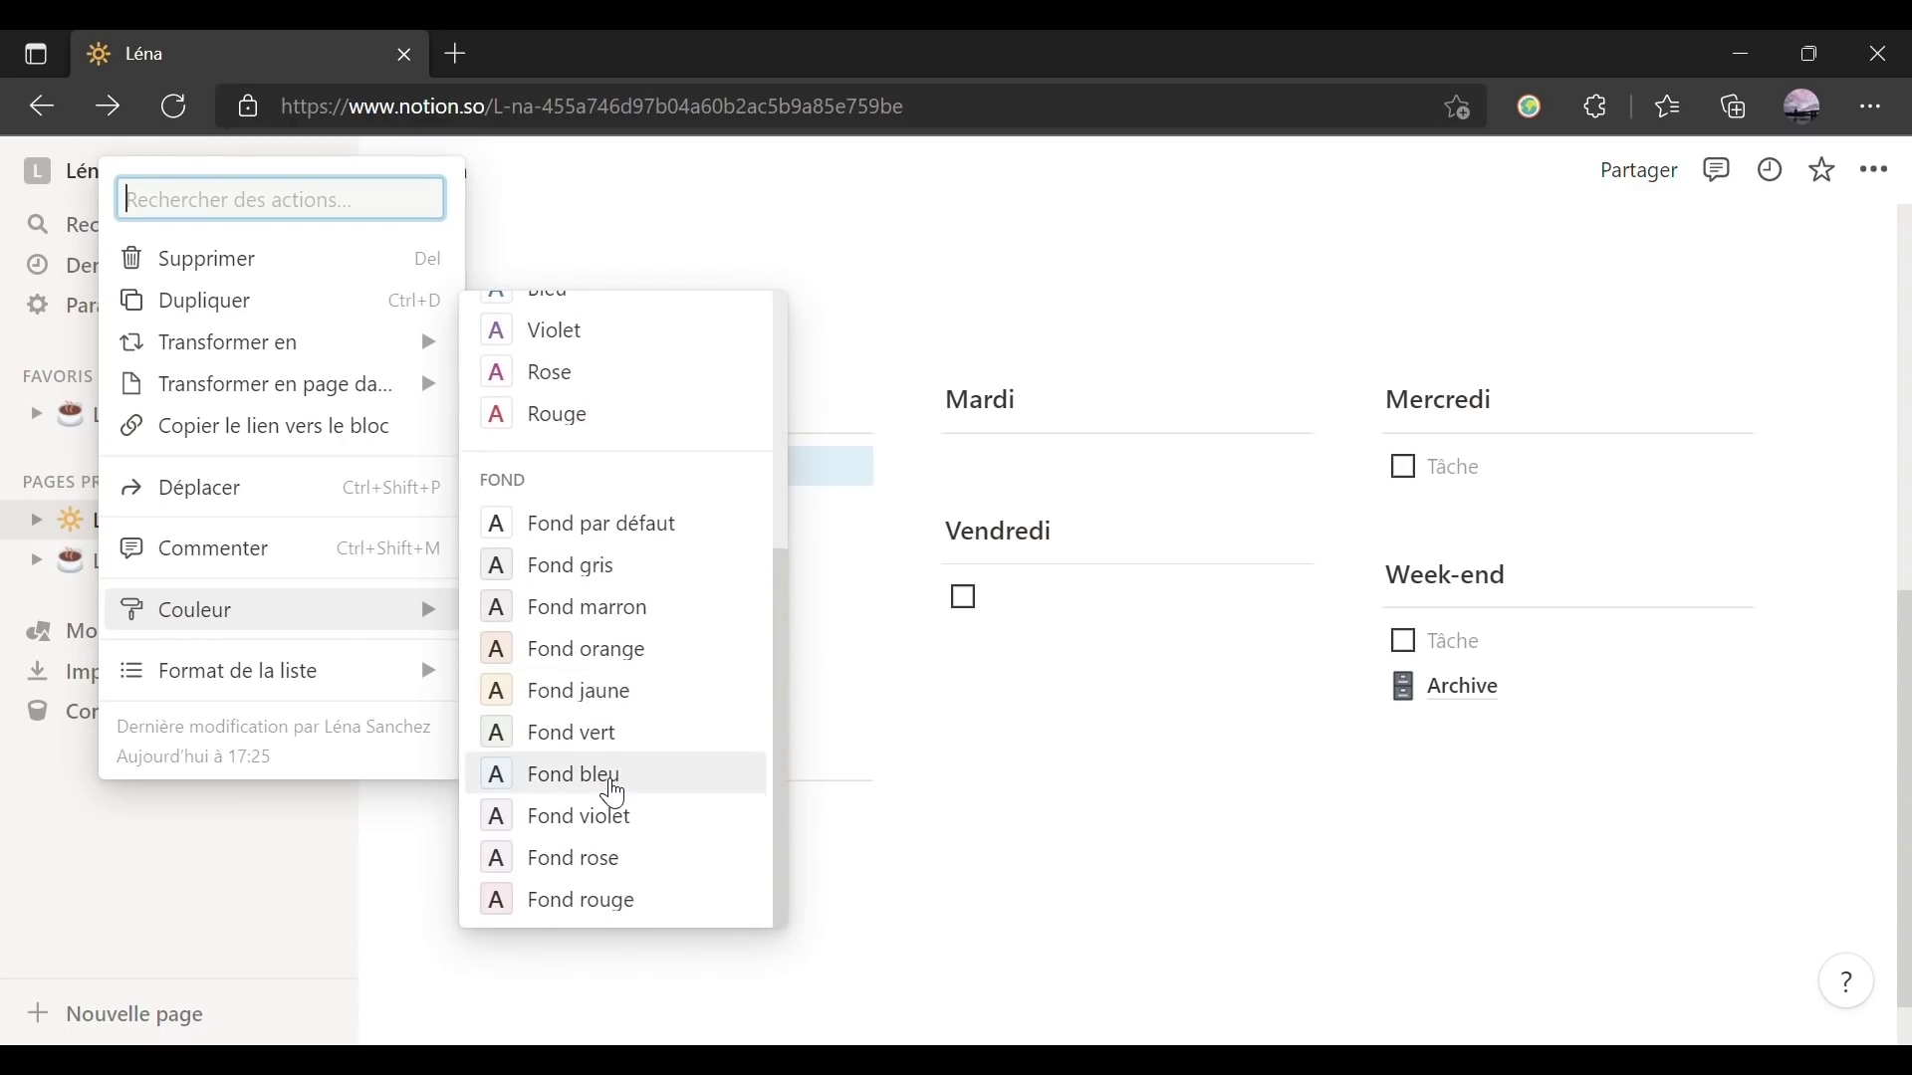
{"action": "left_click", "coordinate": [624, 901]}
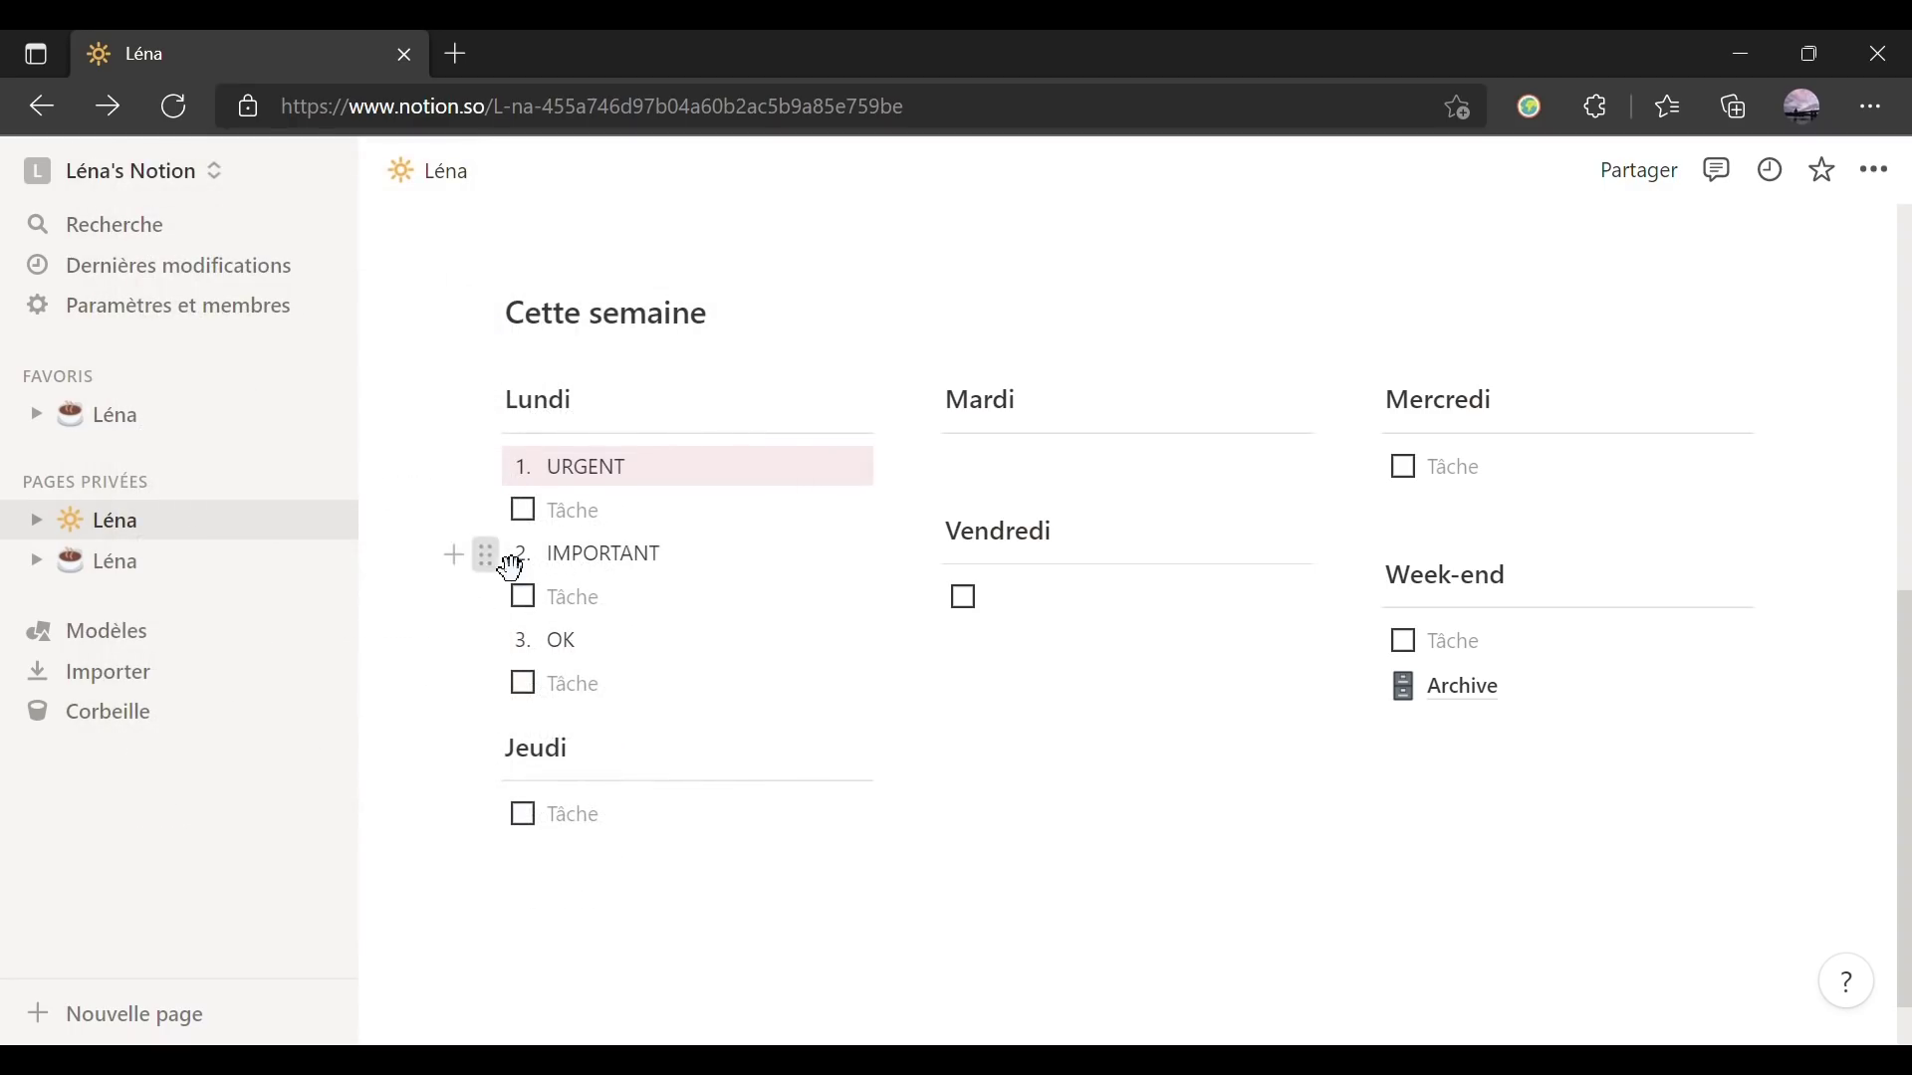
- Give Lundi's IMPORTANT item an orange background and its OK item a green background
{"action": "left_click", "coordinate": [510, 565]}
{"action": "mouse_move", "coordinate": [192, 691]}
{"action": "left_click", "coordinate": [576, 900]}
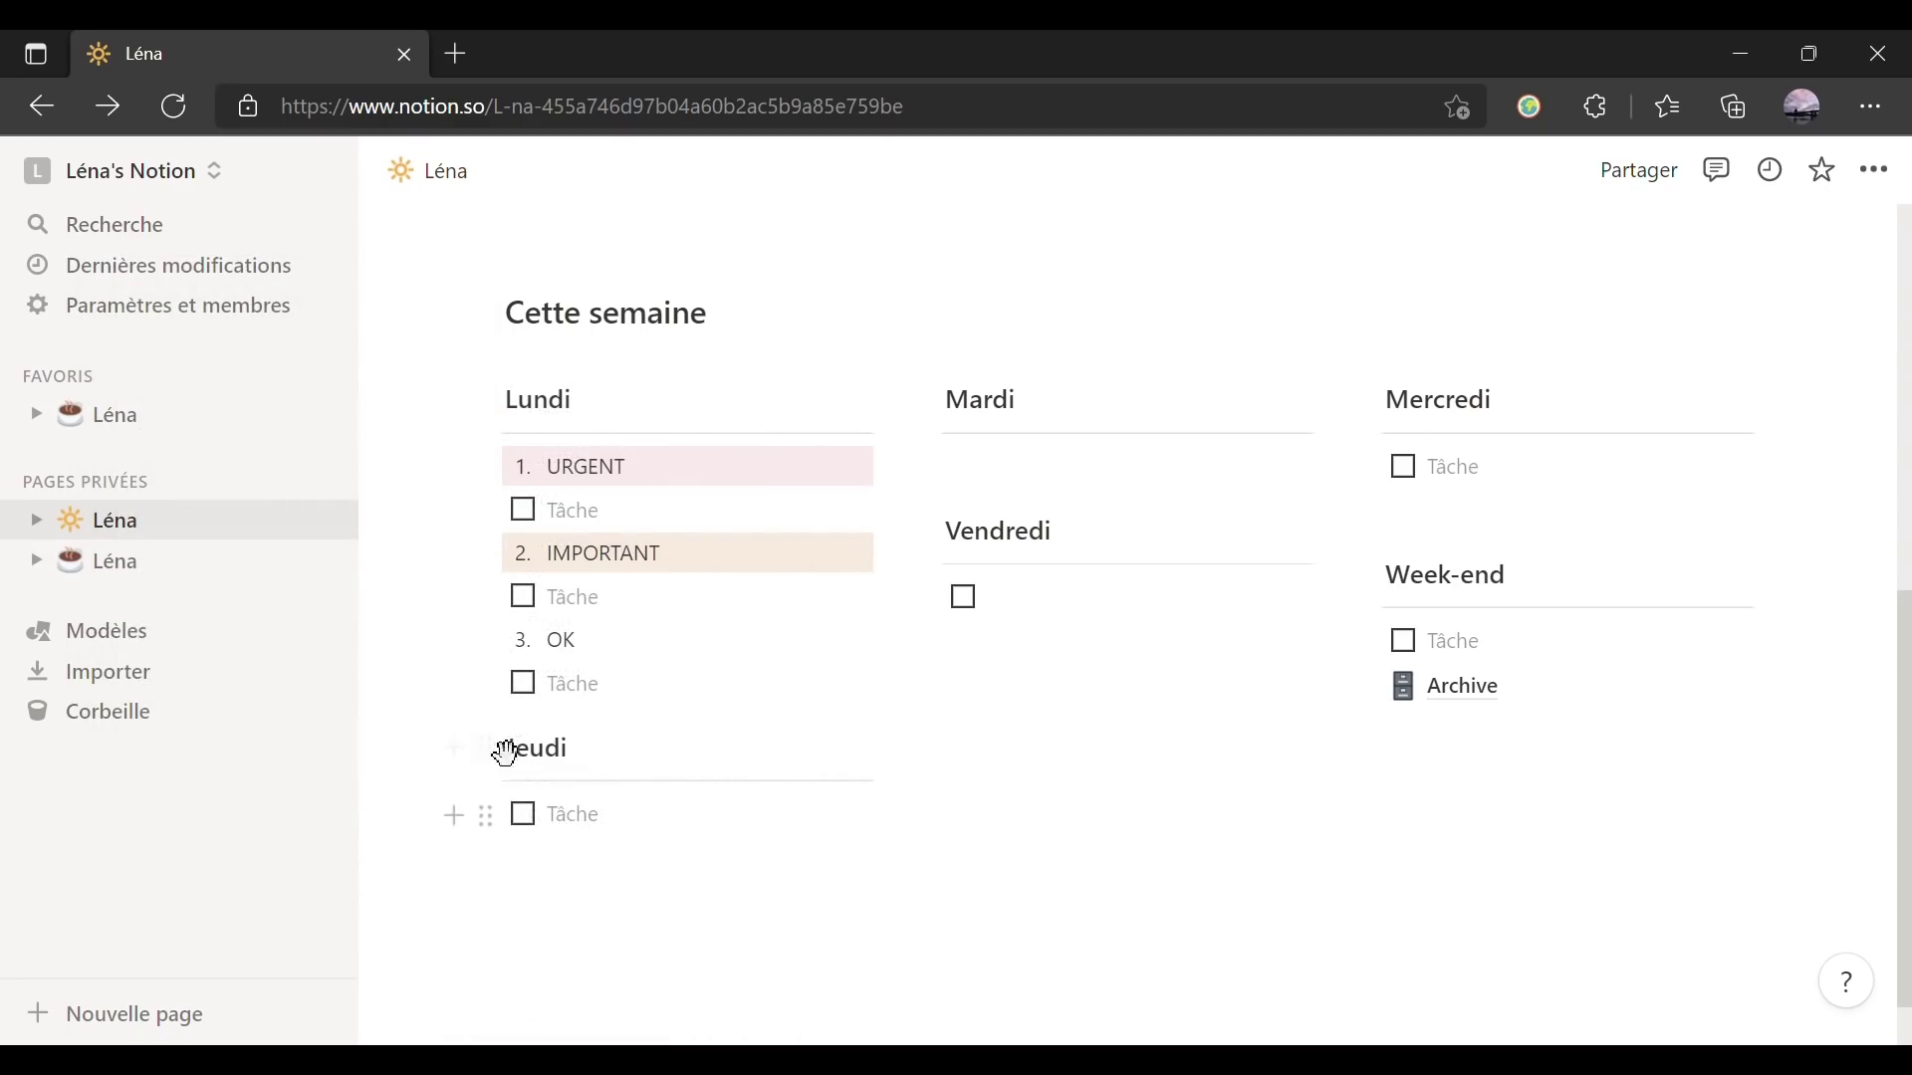
{"action": "left_click", "coordinate": [486, 684]}
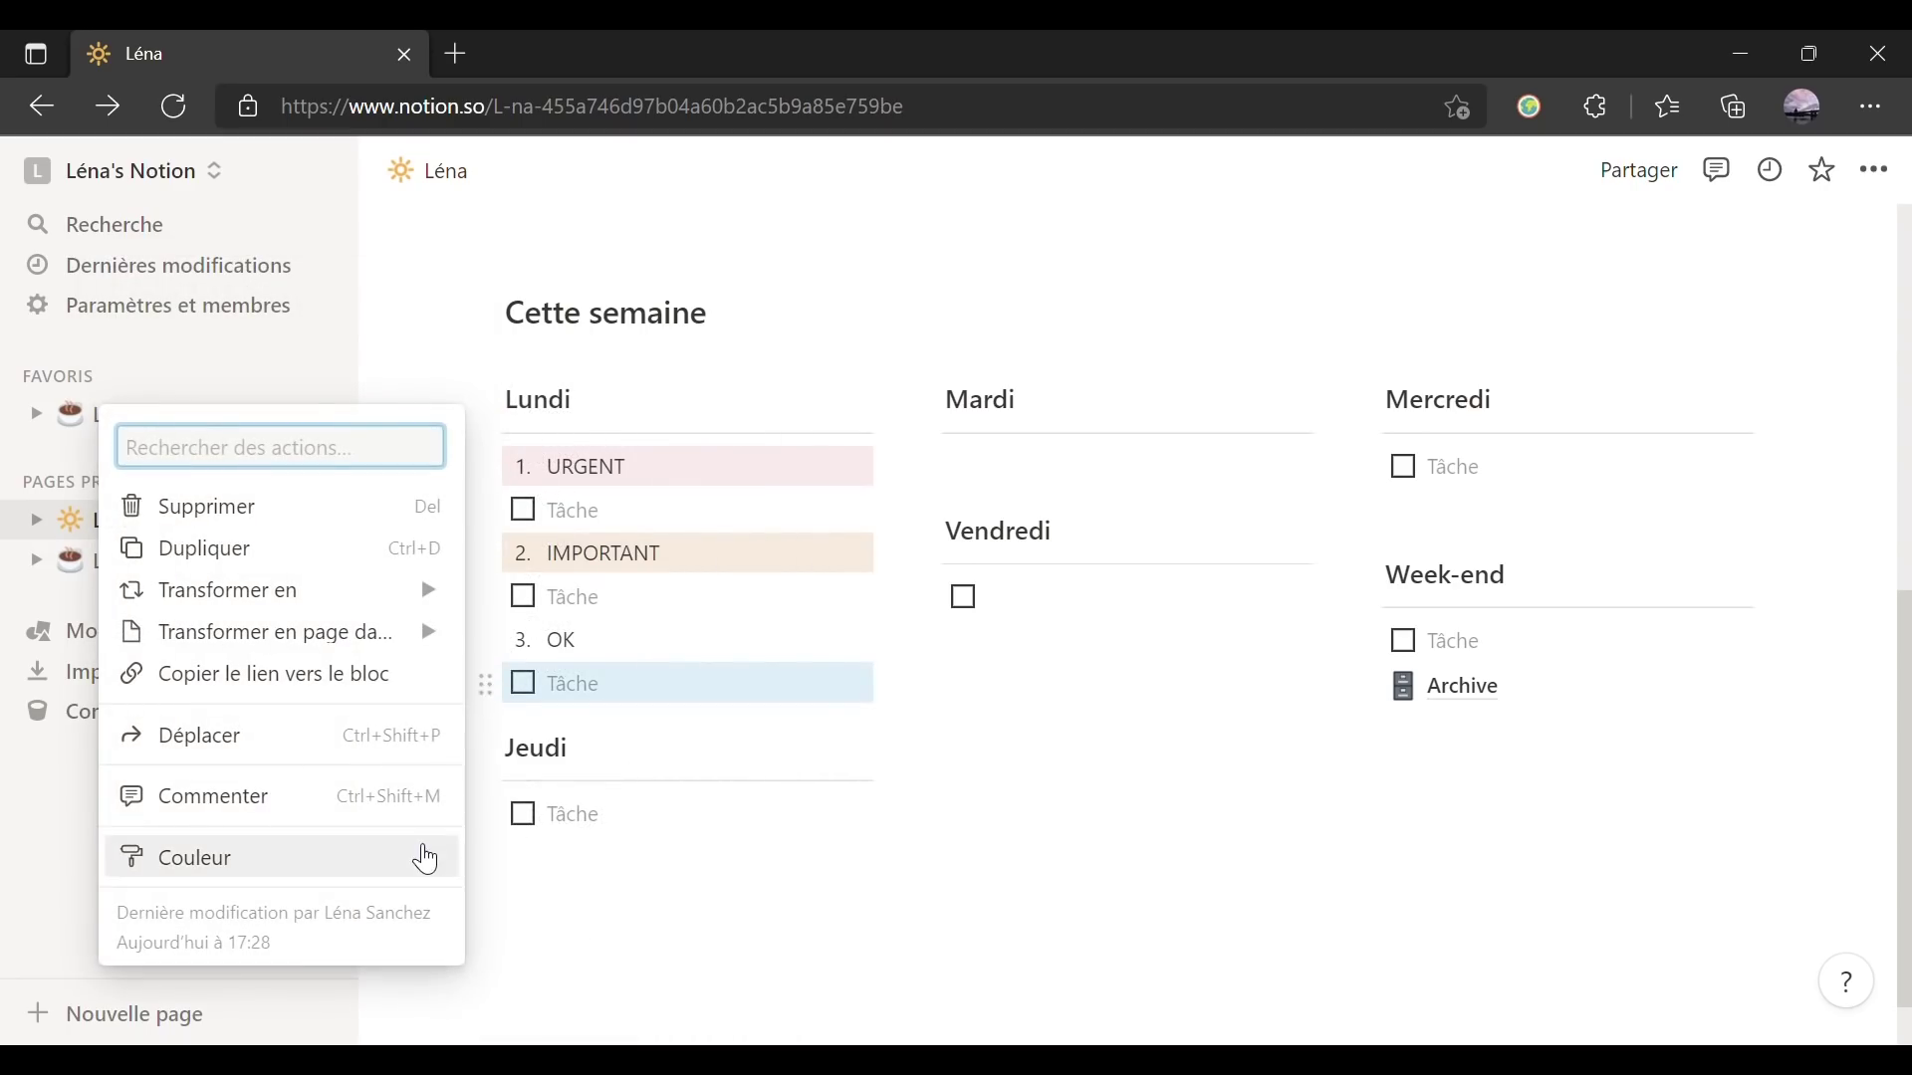
{"action": "mouse_move", "coordinate": [426, 858]}
{"action": "scroll", "coordinate": [548, 908], "scroll_direction": "down", "scroll_amount": 4}
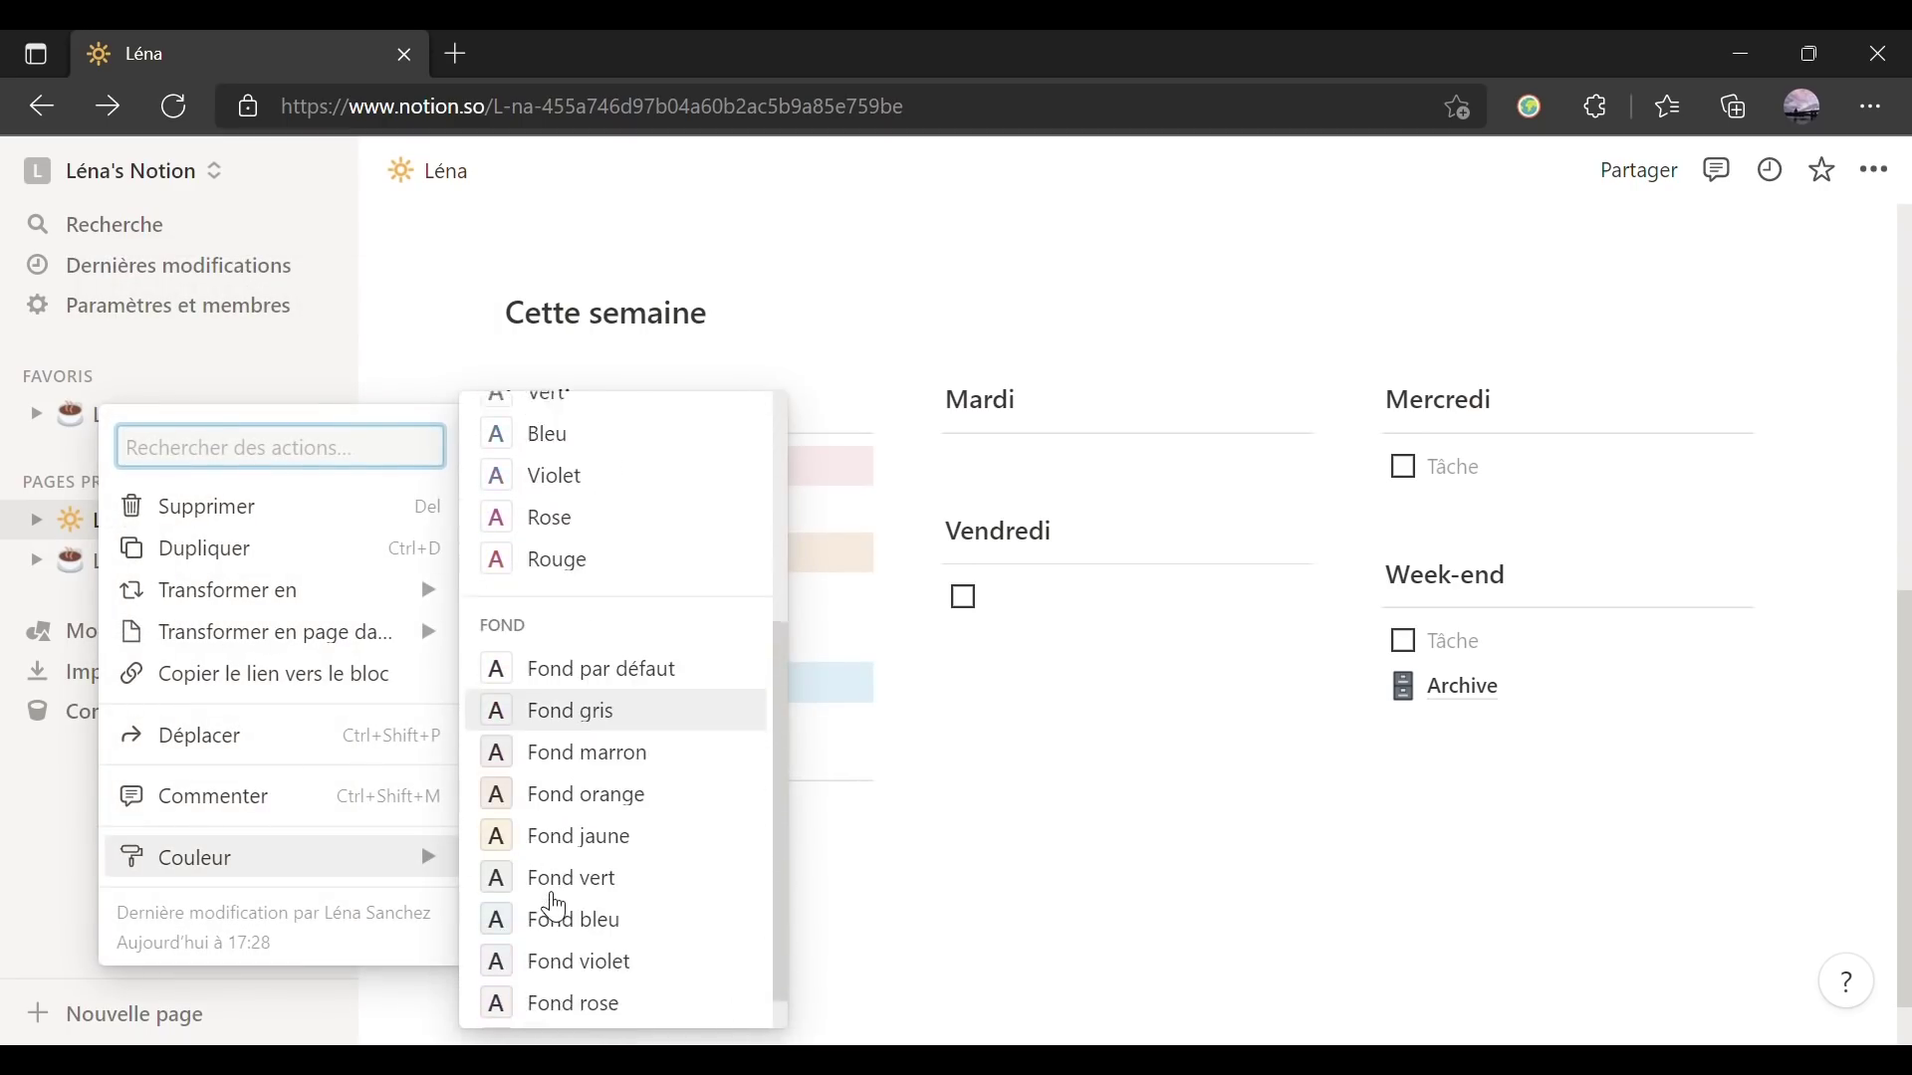
{"action": "left_click", "coordinate": [576, 834]}
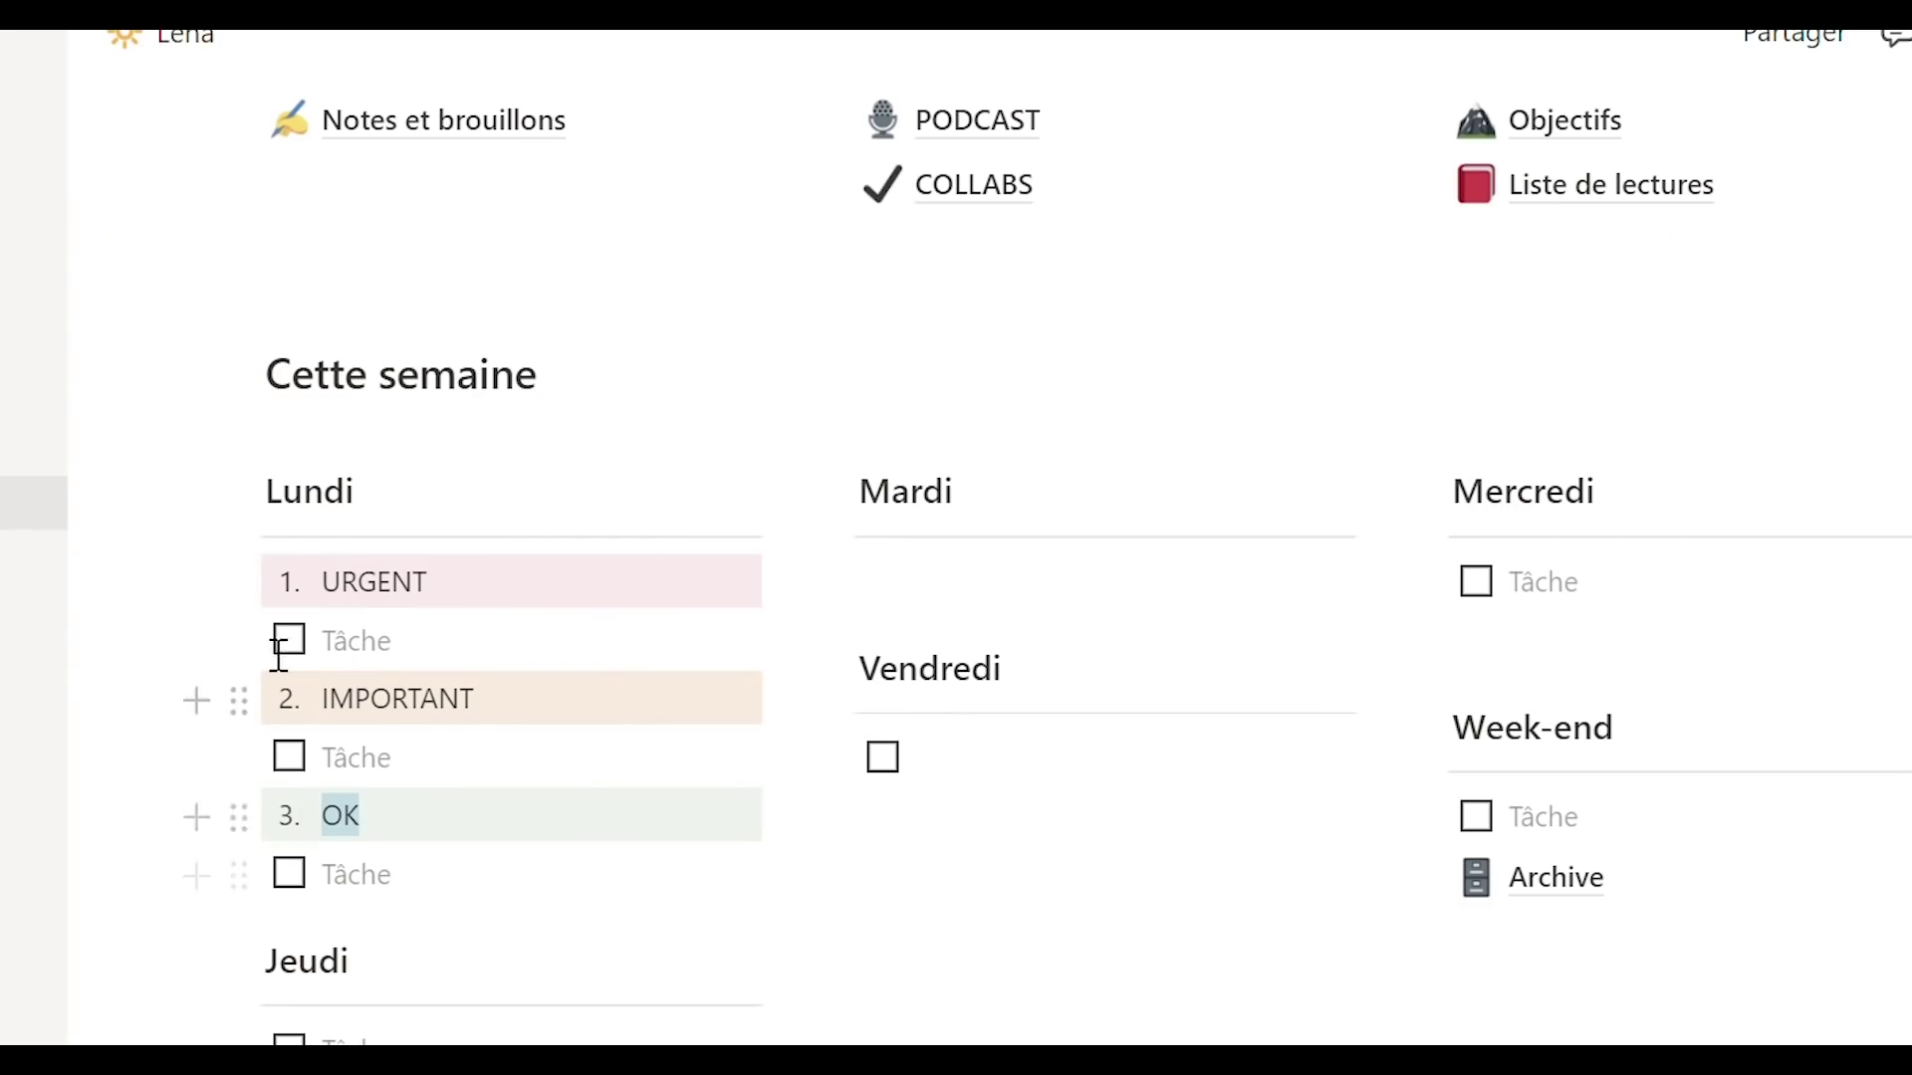
- Copy Lundi's coloured priority list from URGENT to OK and paste it under Mardi and Mercredi
{"action": "left_click_drag", "start_coordinate": [280, 654], "coordinate": [317, 576]}
{"action": "key", "text": "ctrl+c"}
{"action": "left_click", "coordinate": [949, 593]}
{"action": "key", "text": "ctrl+v"}
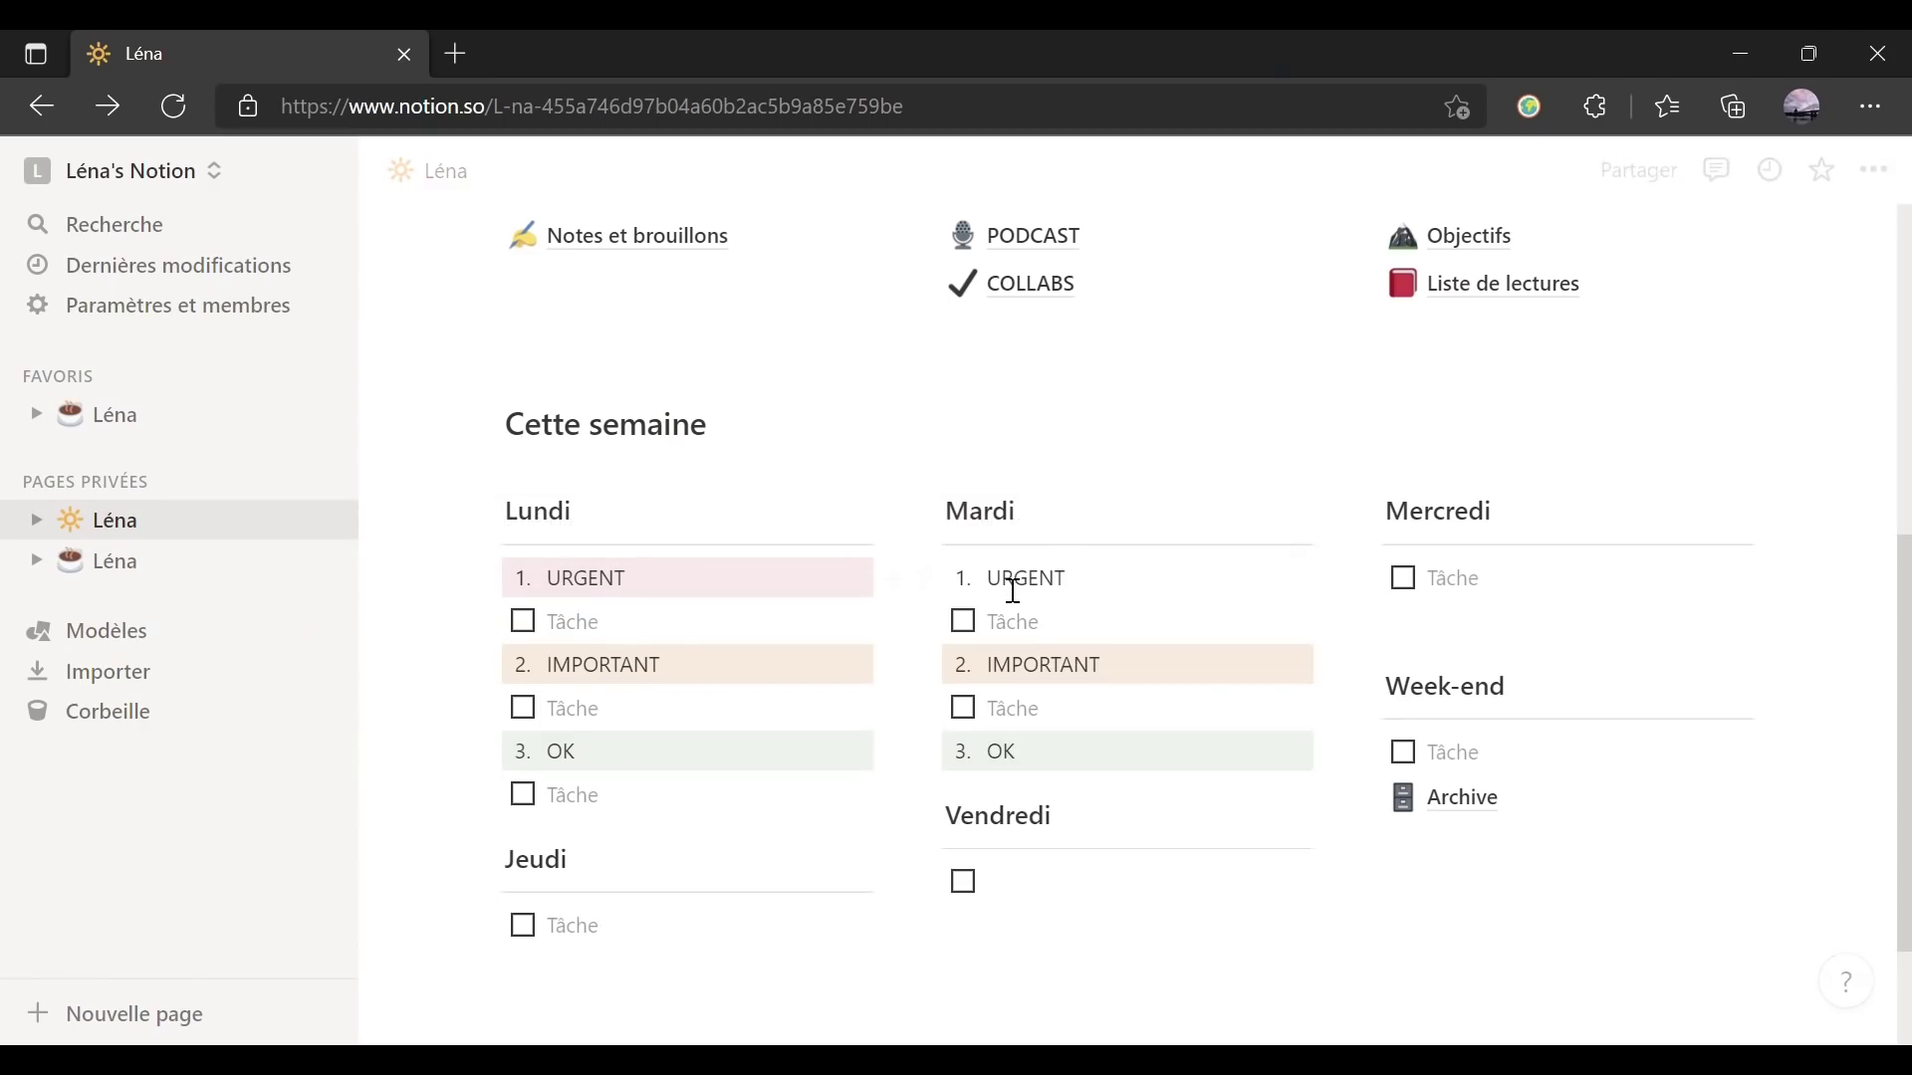
{"action": "left_click", "coordinate": [1434, 578]}
{"action": "key", "text": "ctrl+v"}
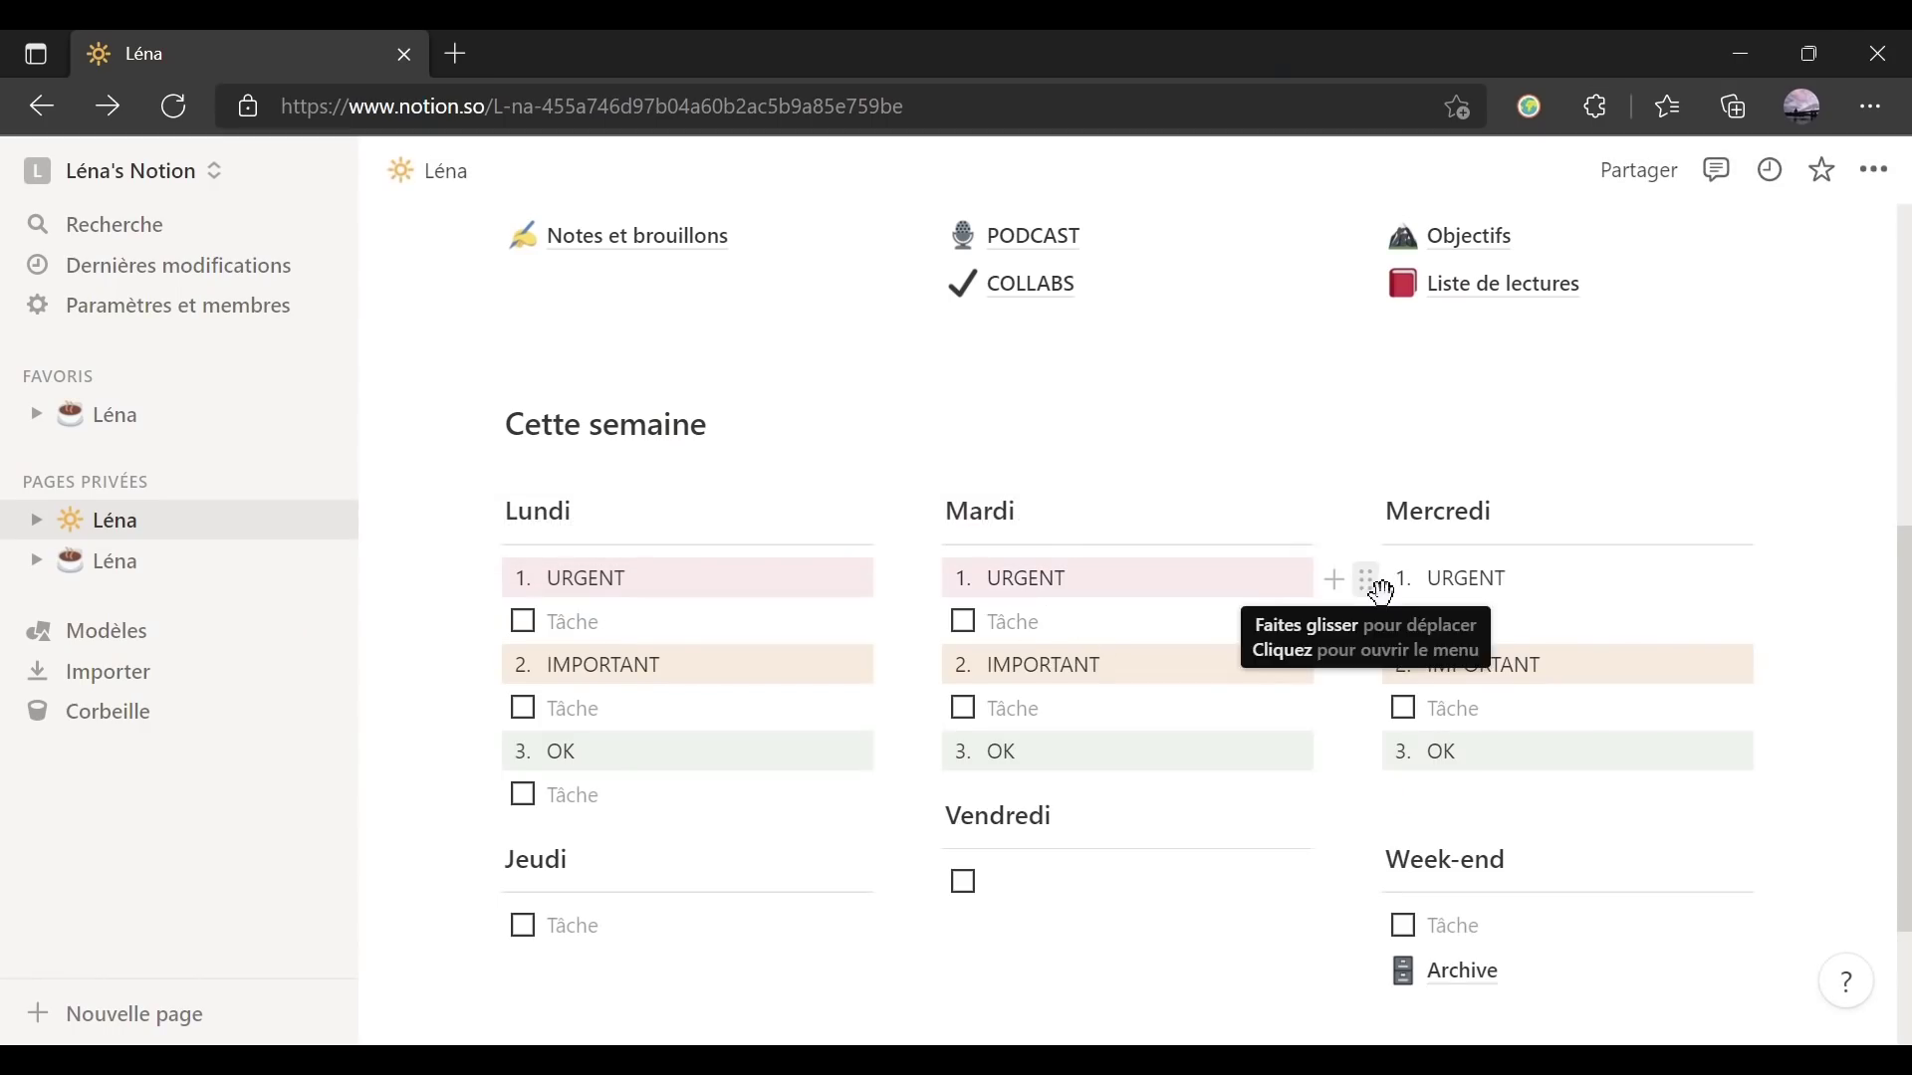
- Paste the same coloured priority list under Jeudi and Vendredi
{"action": "left_click", "coordinate": [592, 926]}
{"action": "key", "text": "ctrl+v"}
{"action": "scroll", "coordinate": [613, 909], "scroll_direction": "down", "scroll_amount": 3}
{"action": "left_click", "coordinate": [1016, 559]}
{"action": "key", "text": "ctrl+v"}
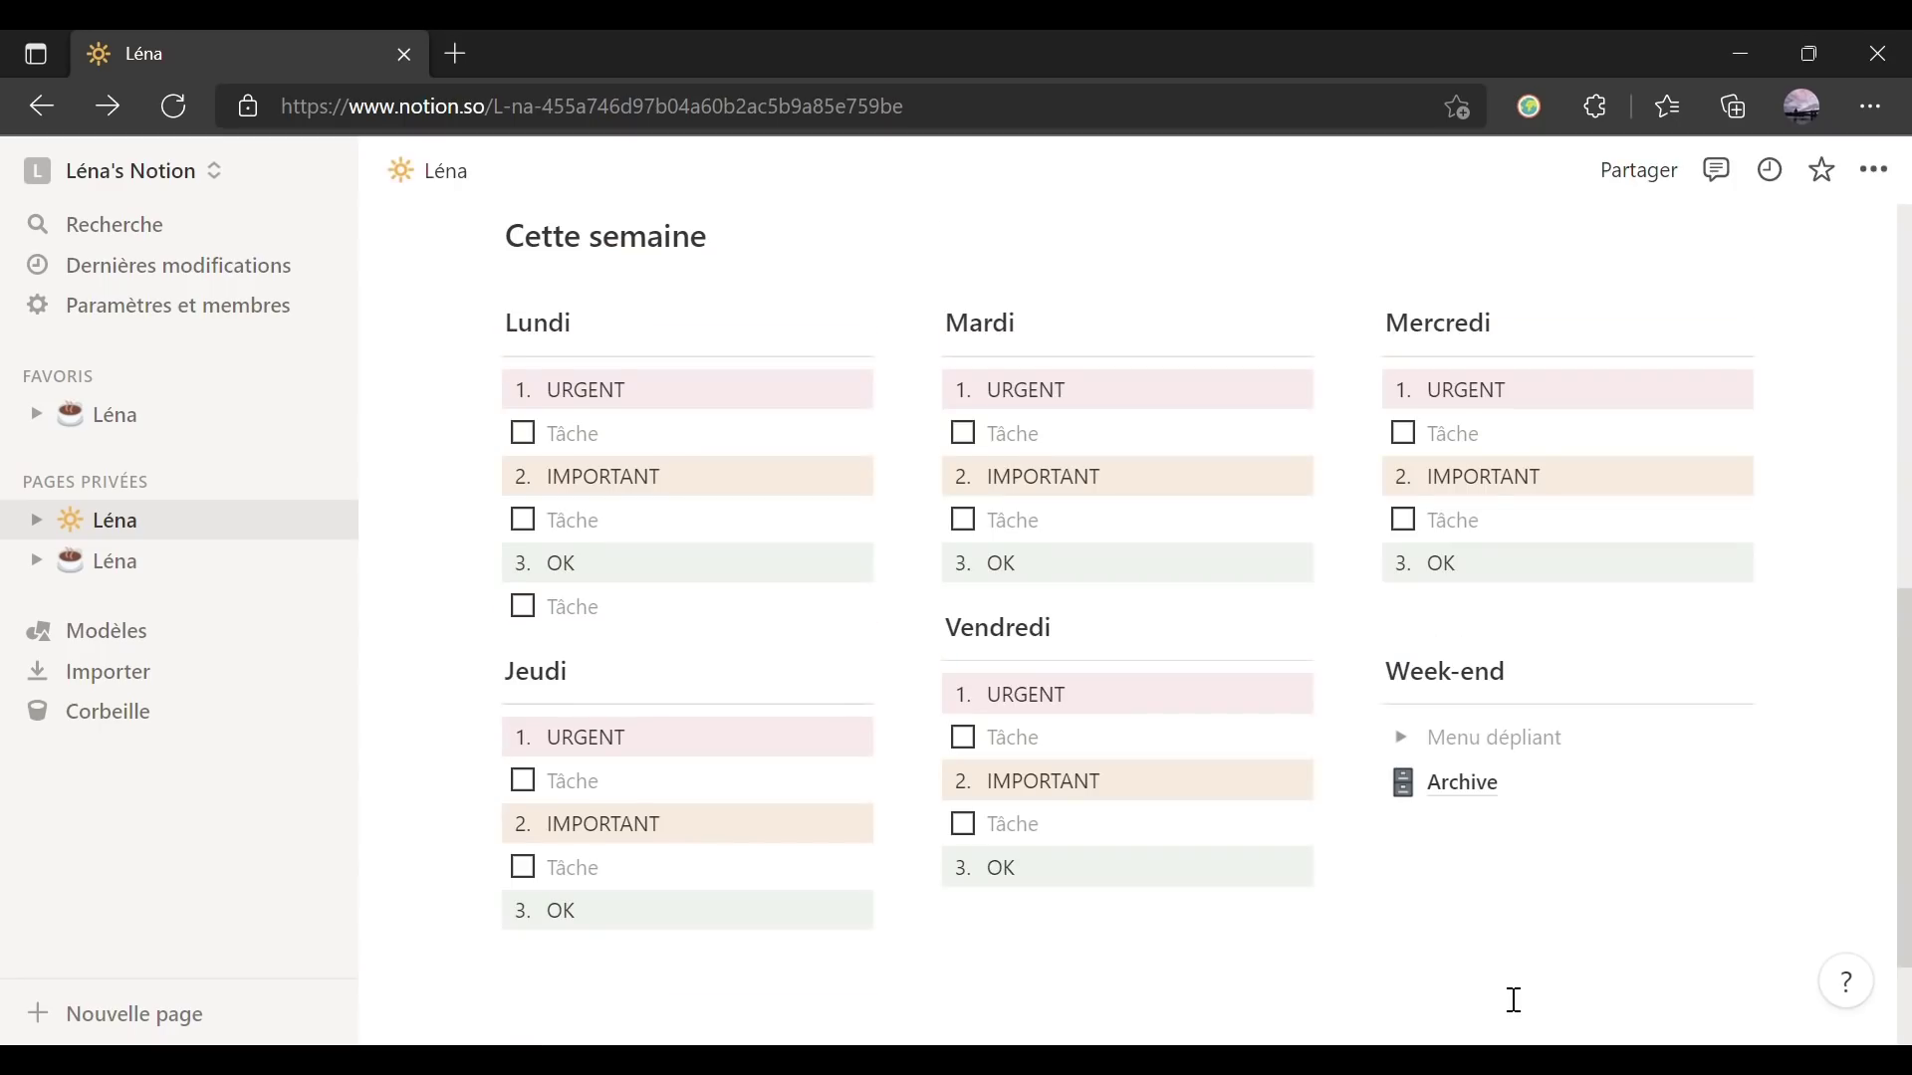
- Name the toggle list under Week-end "PERSO" and add a second toggle starting with "SCH" below it
{"action": "type", "text": "P"}
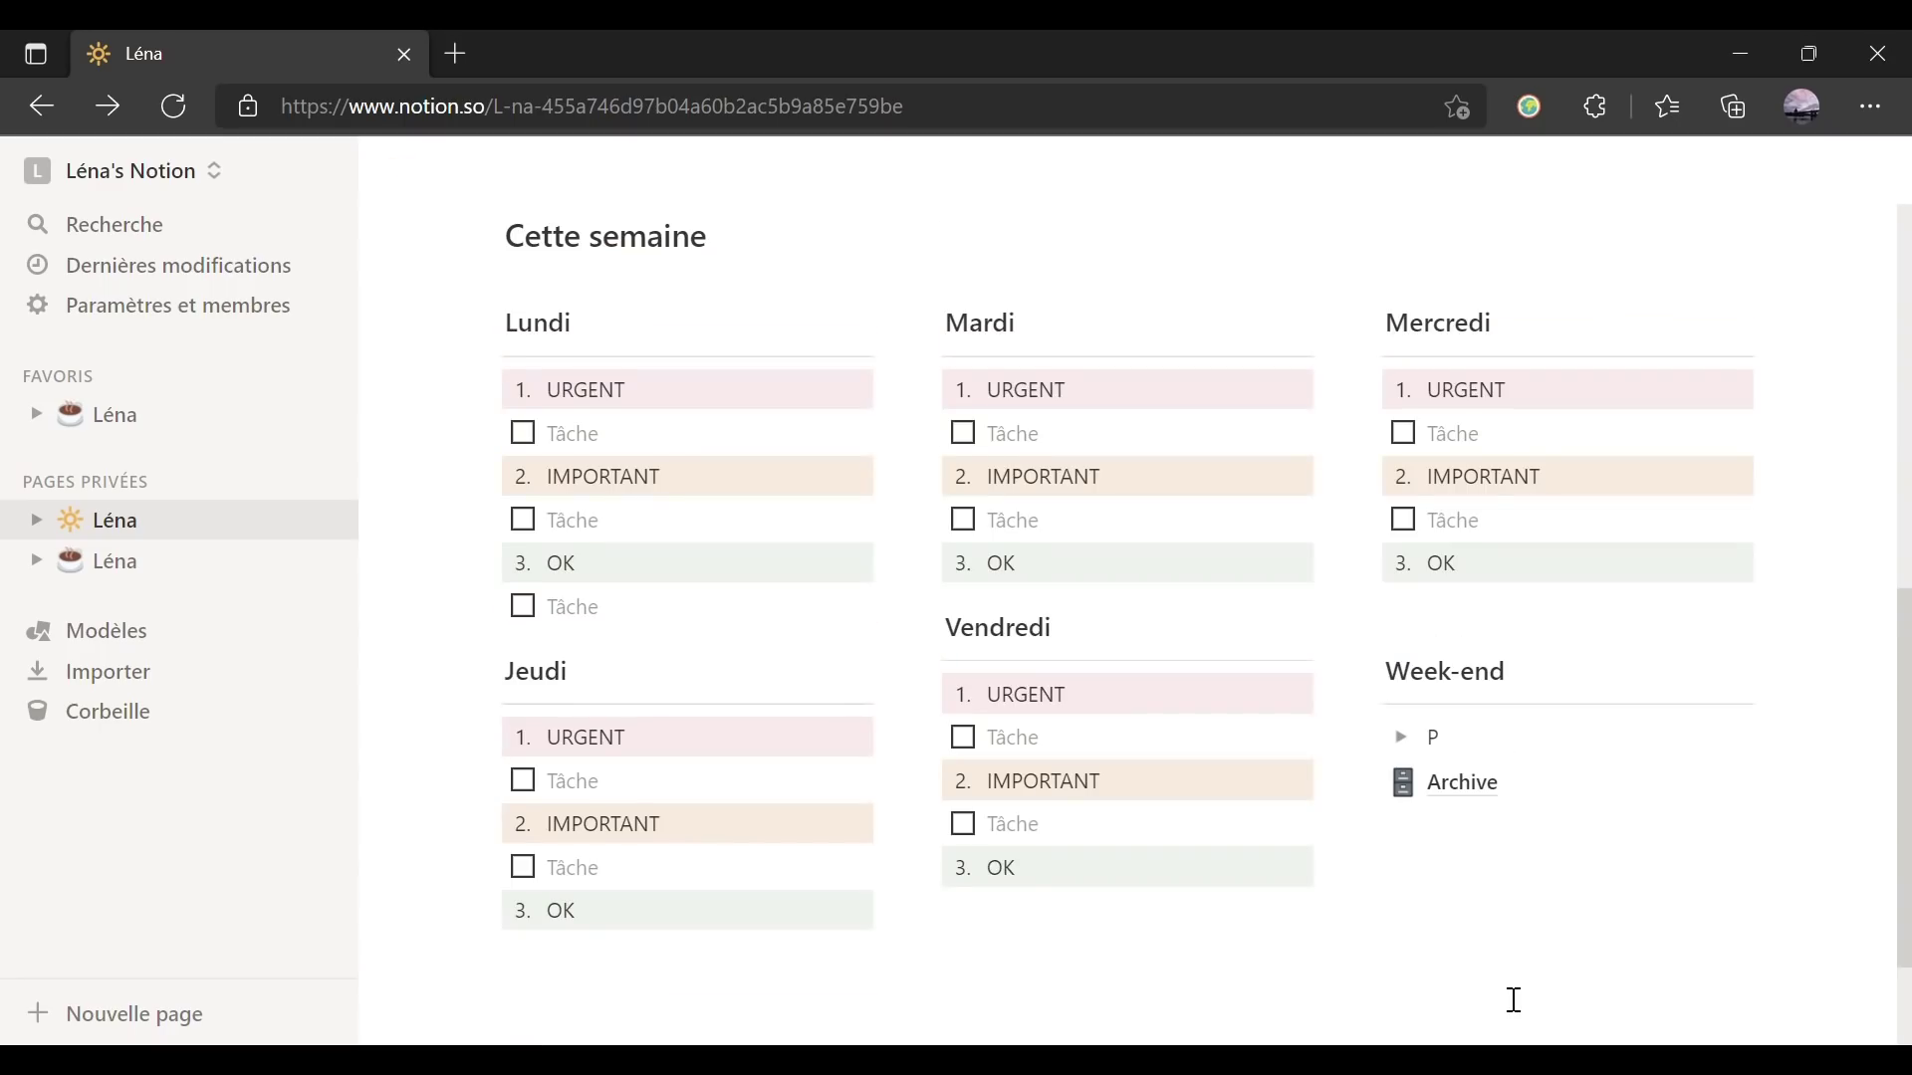
{"action": "type", "text": "ERSO"}
{"action": "key", "text": "Return"}
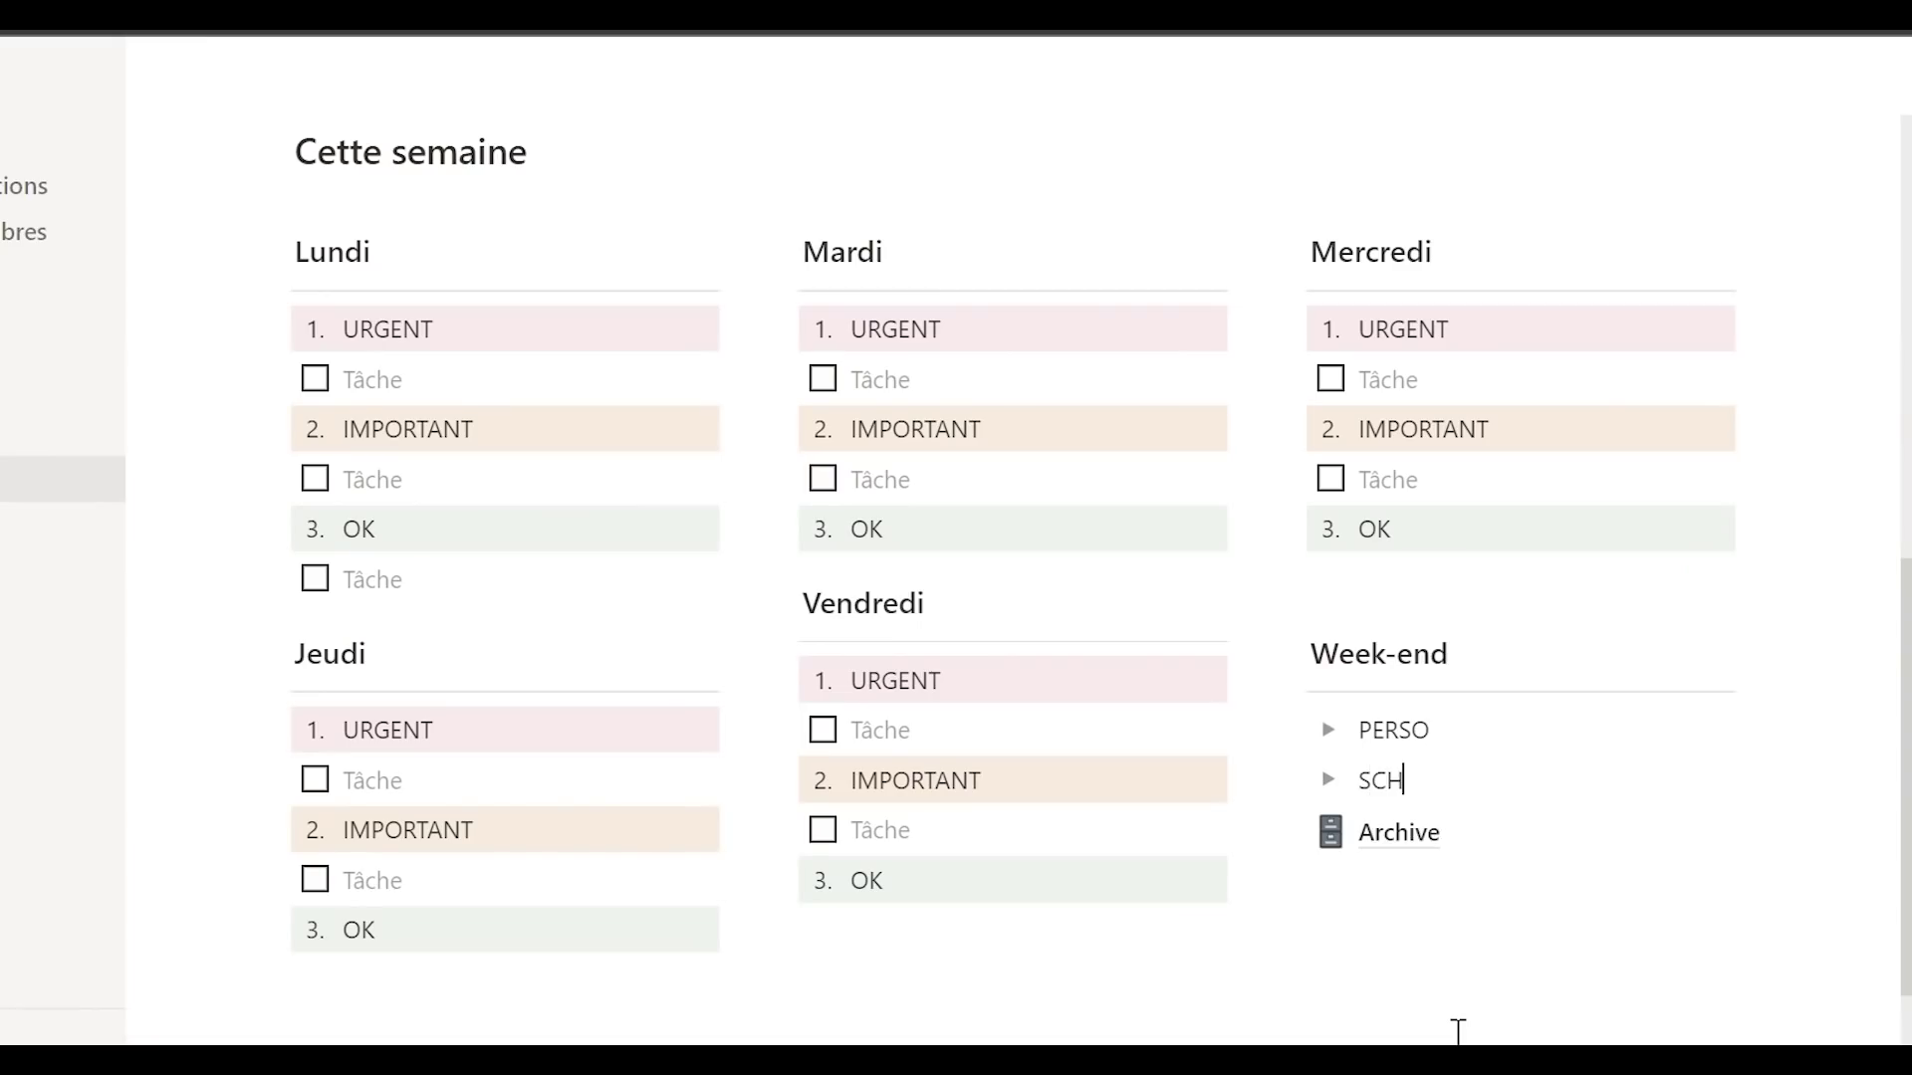
{"action": "key", "text": "Return"}
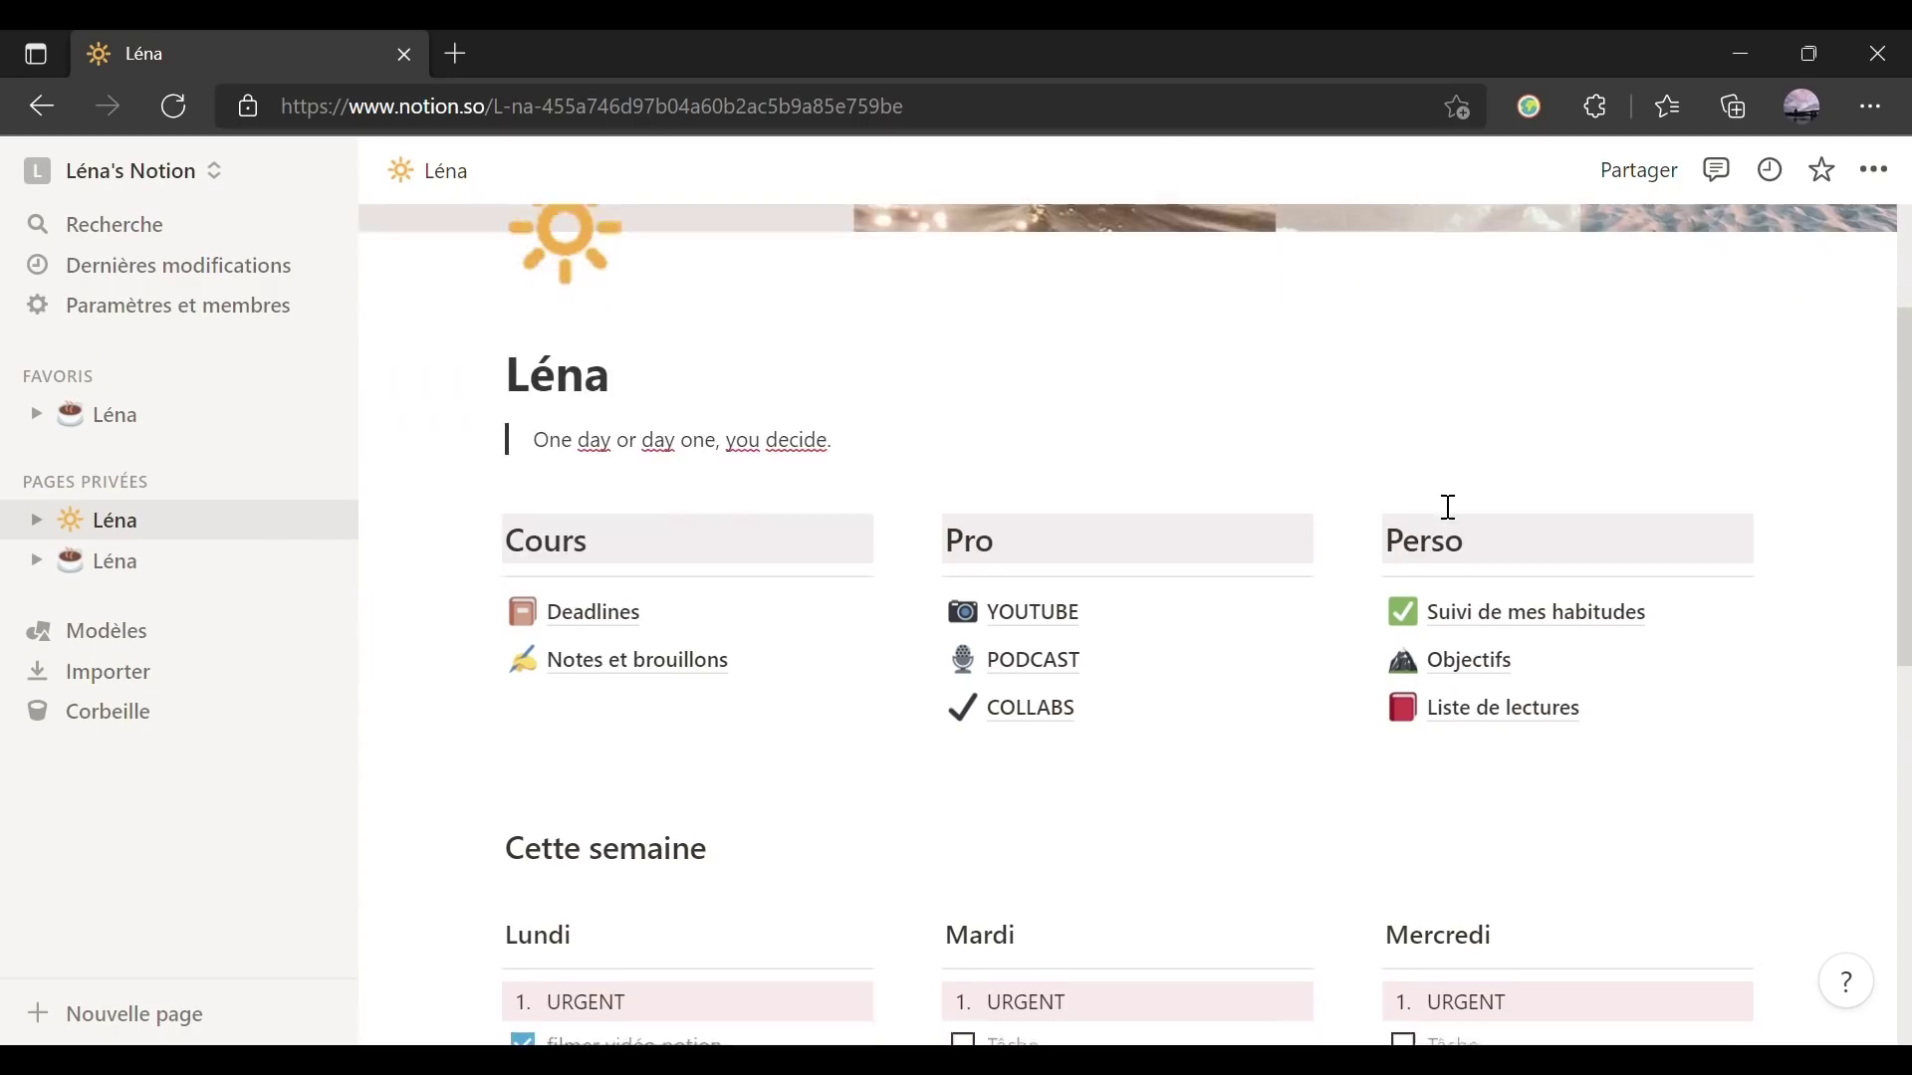
{"action": "scroll", "coordinate": [1443, 504], "scroll_direction": "down", "scroll_amount": 3}
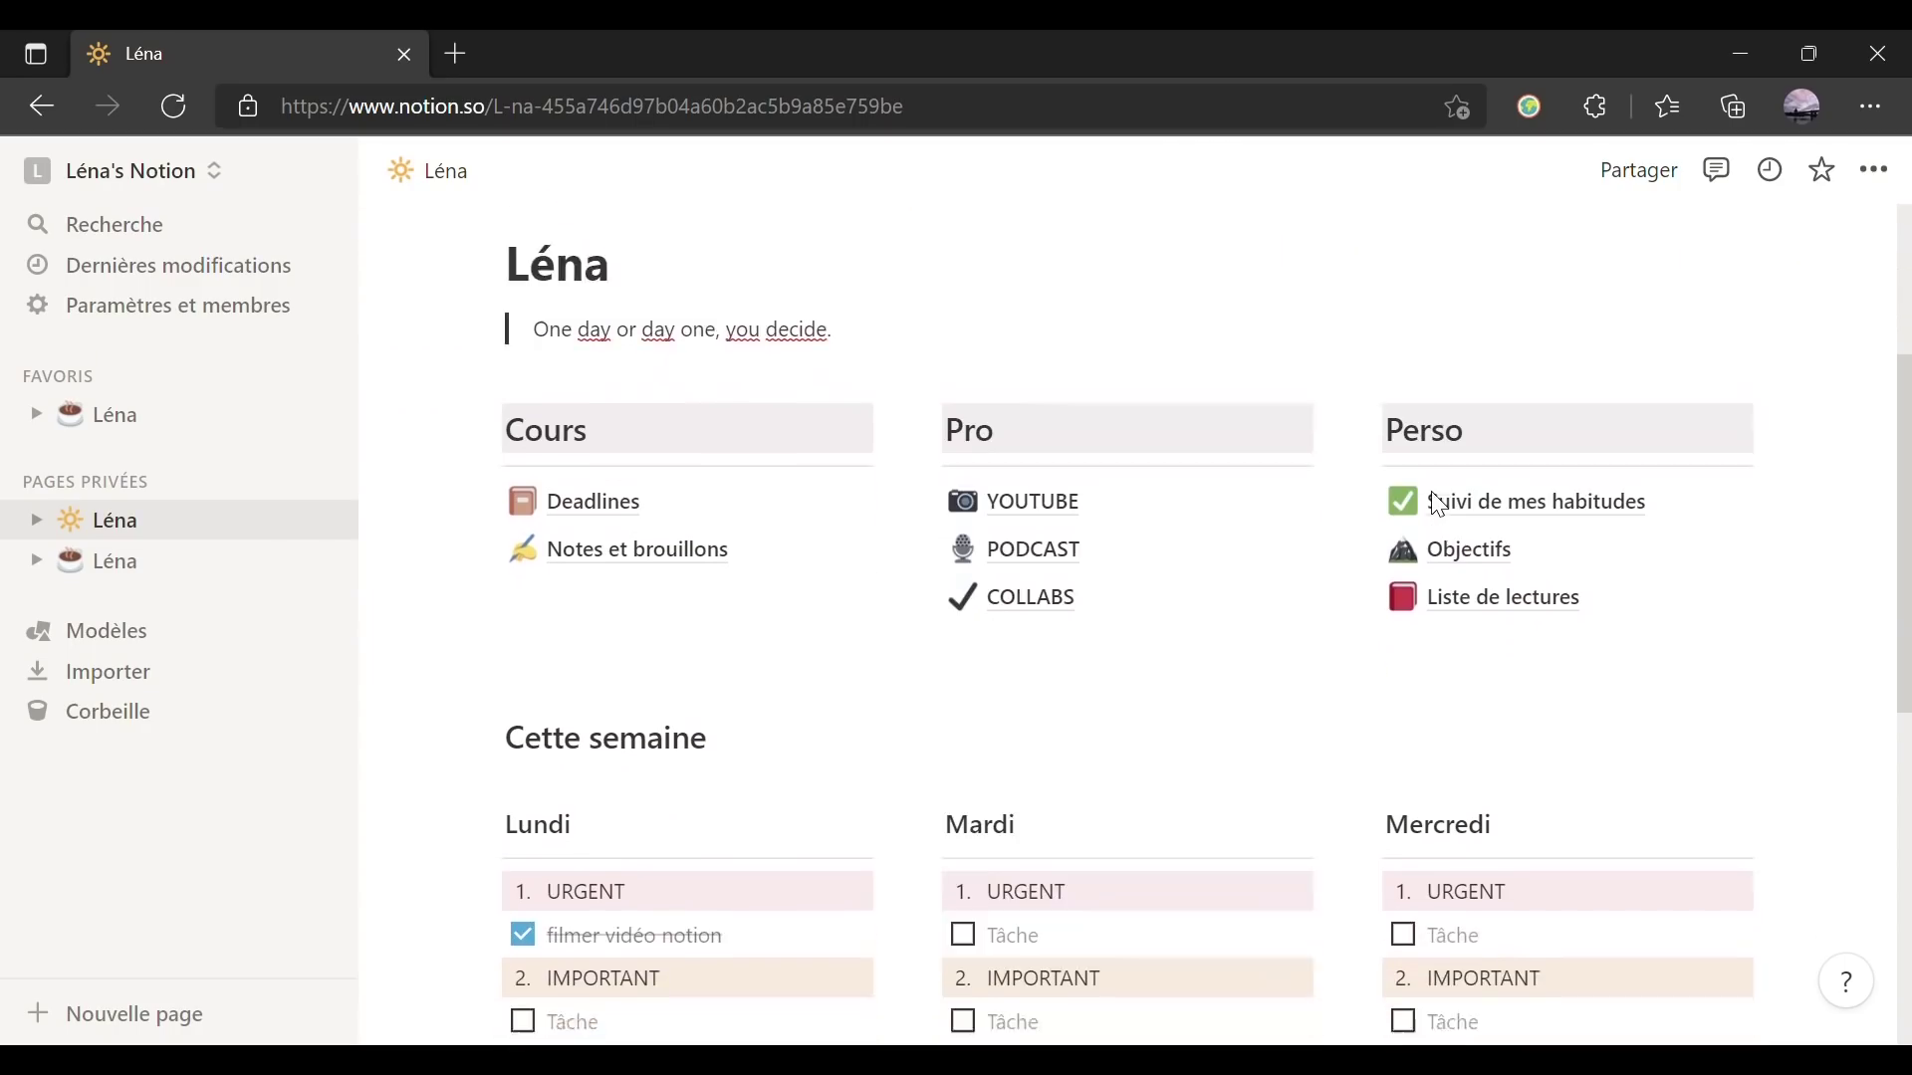
{"action": "scroll", "coordinate": [1443, 506], "scroll_direction": "down", "scroll_amount": 3}
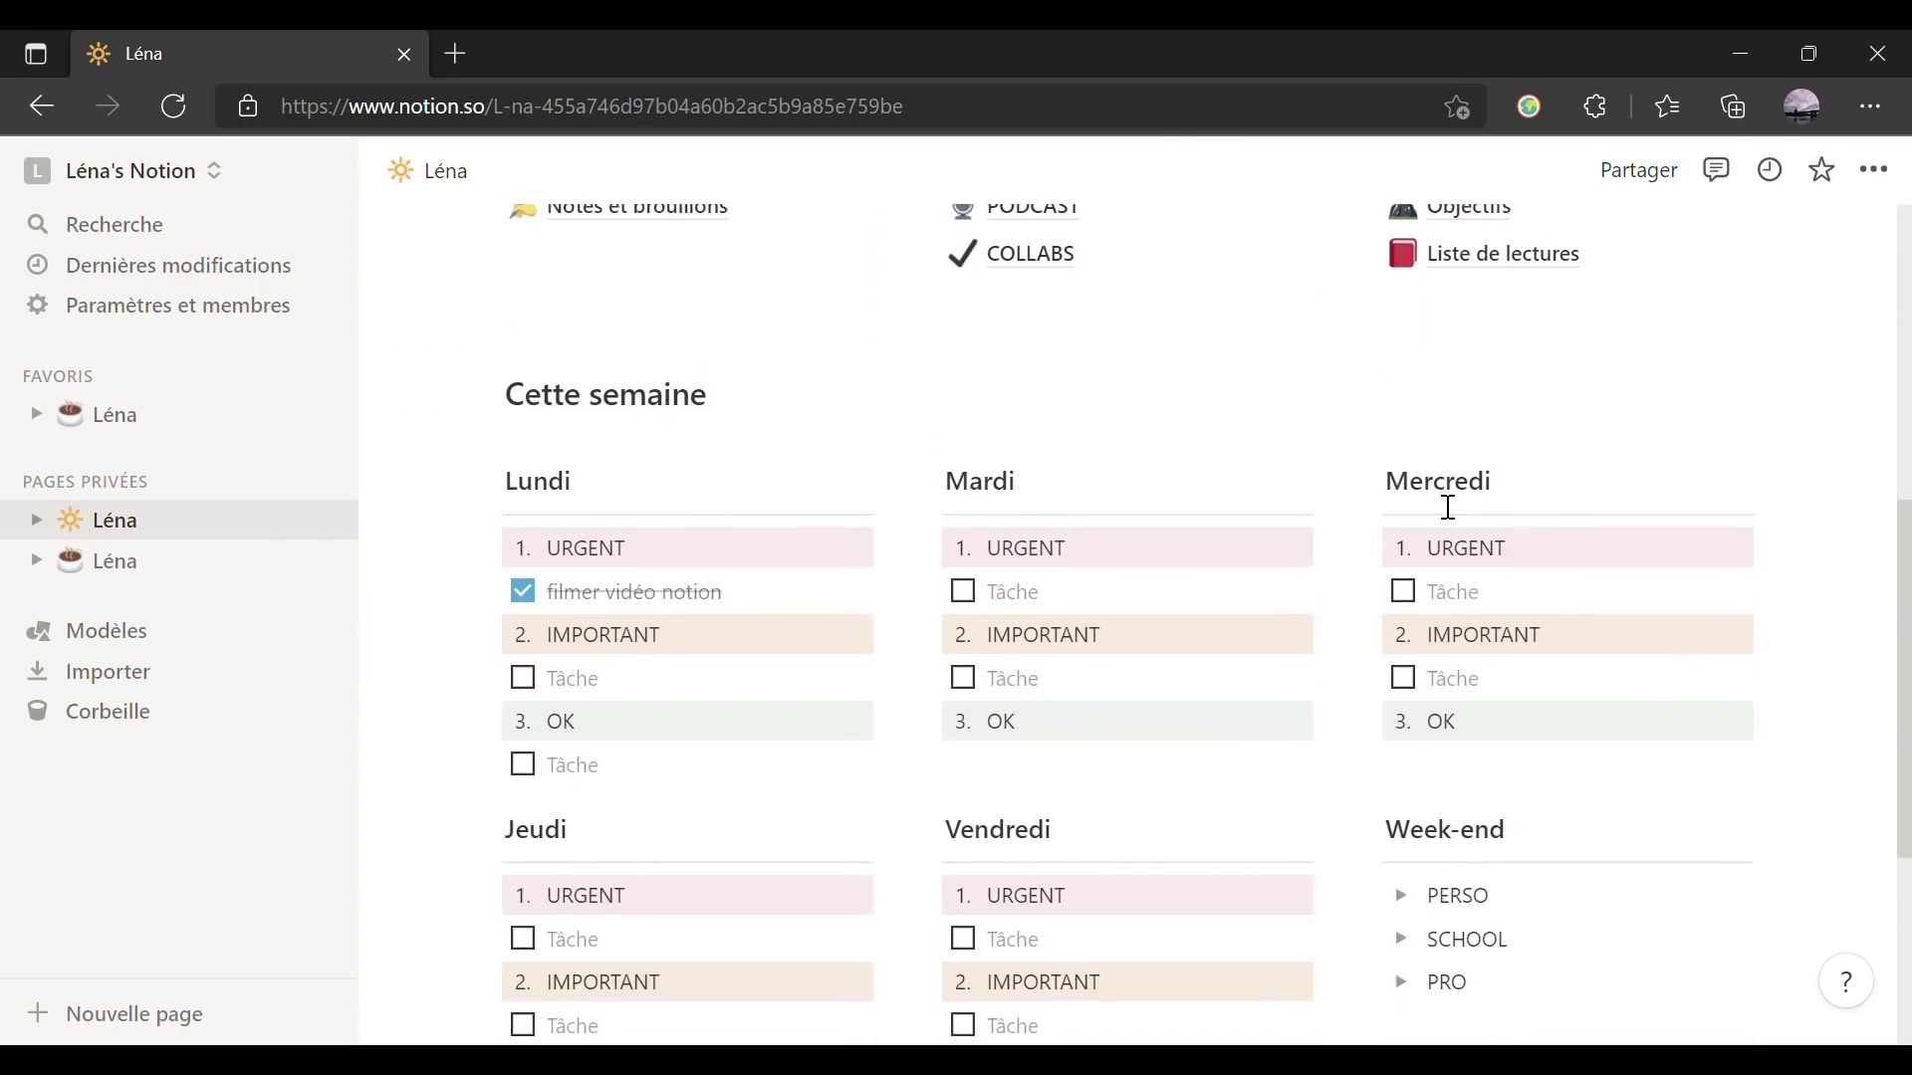
{"action": "scroll", "coordinate": [1447, 506], "scroll_direction": "down", "scroll_amount": 2}
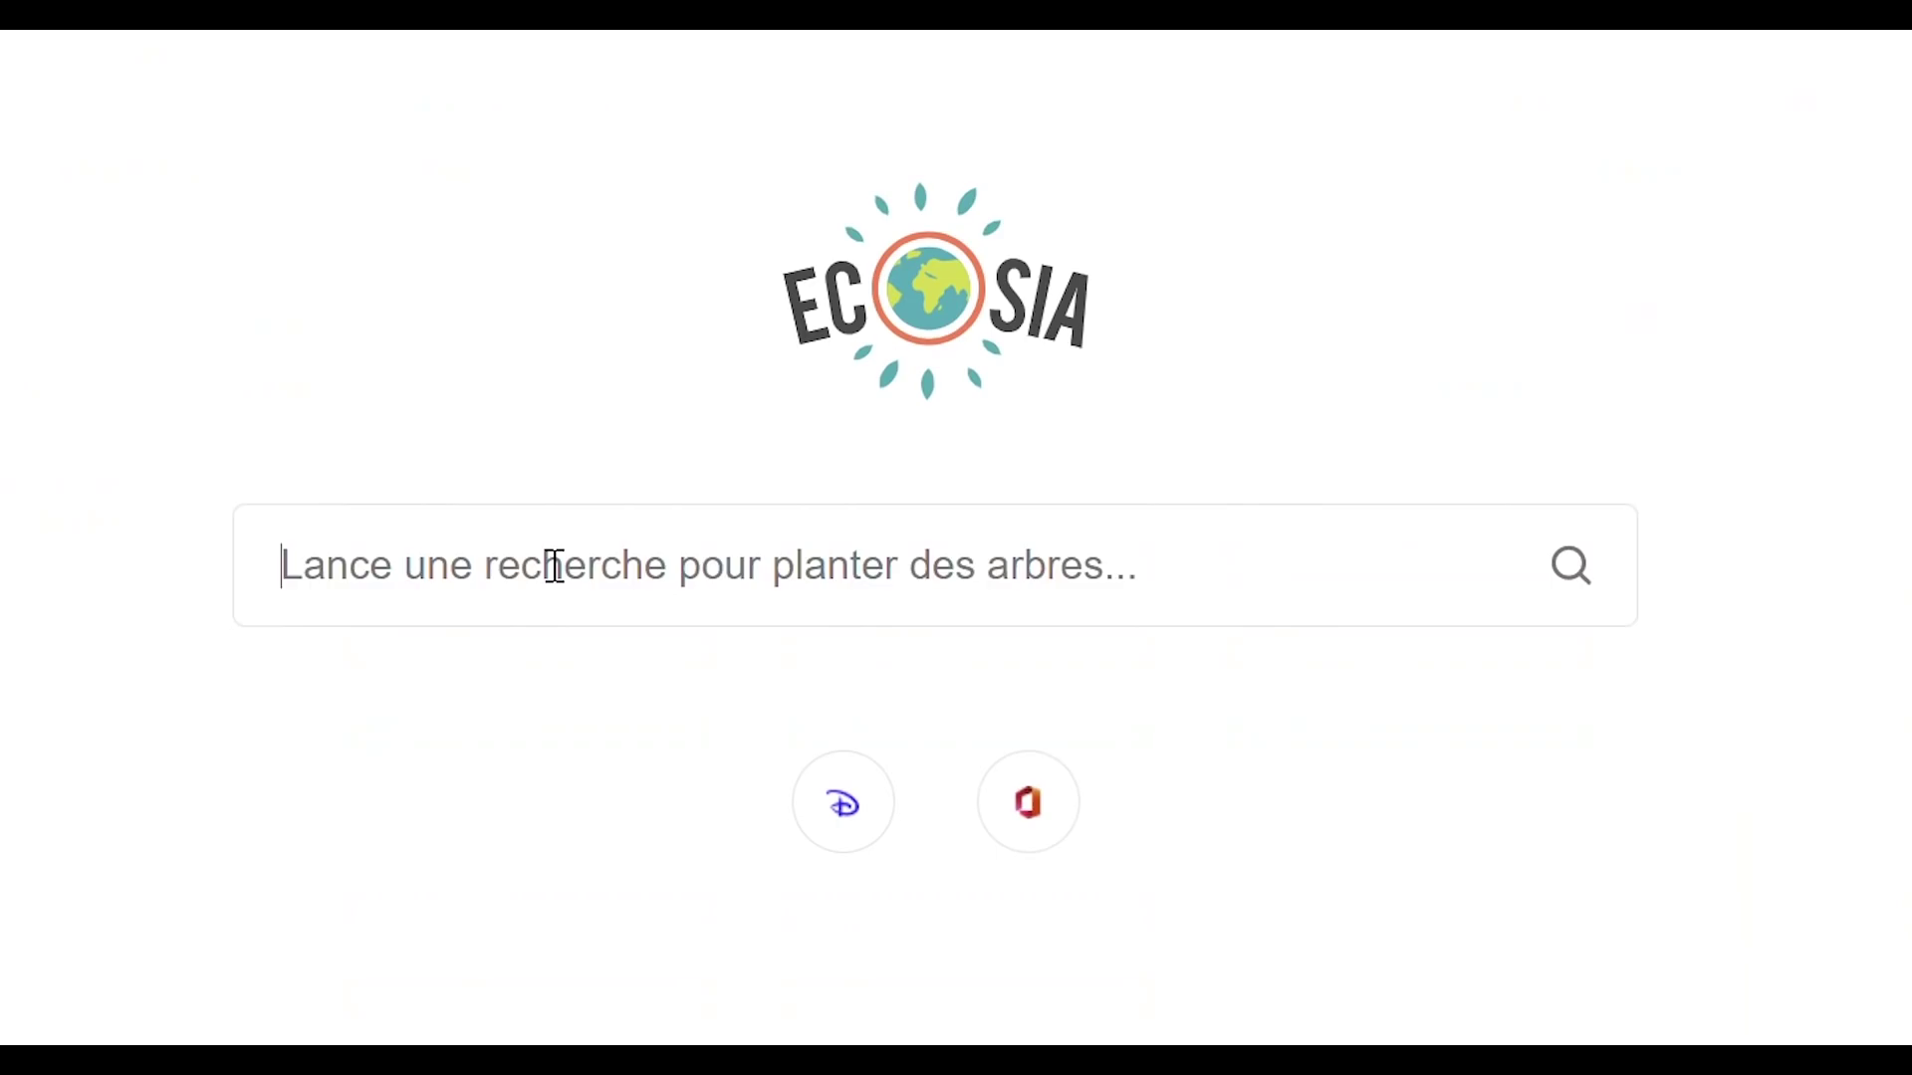
- Search the web for "indify" and open the Indify – Notion Widgets site
{"action": "type", "text": "in"}
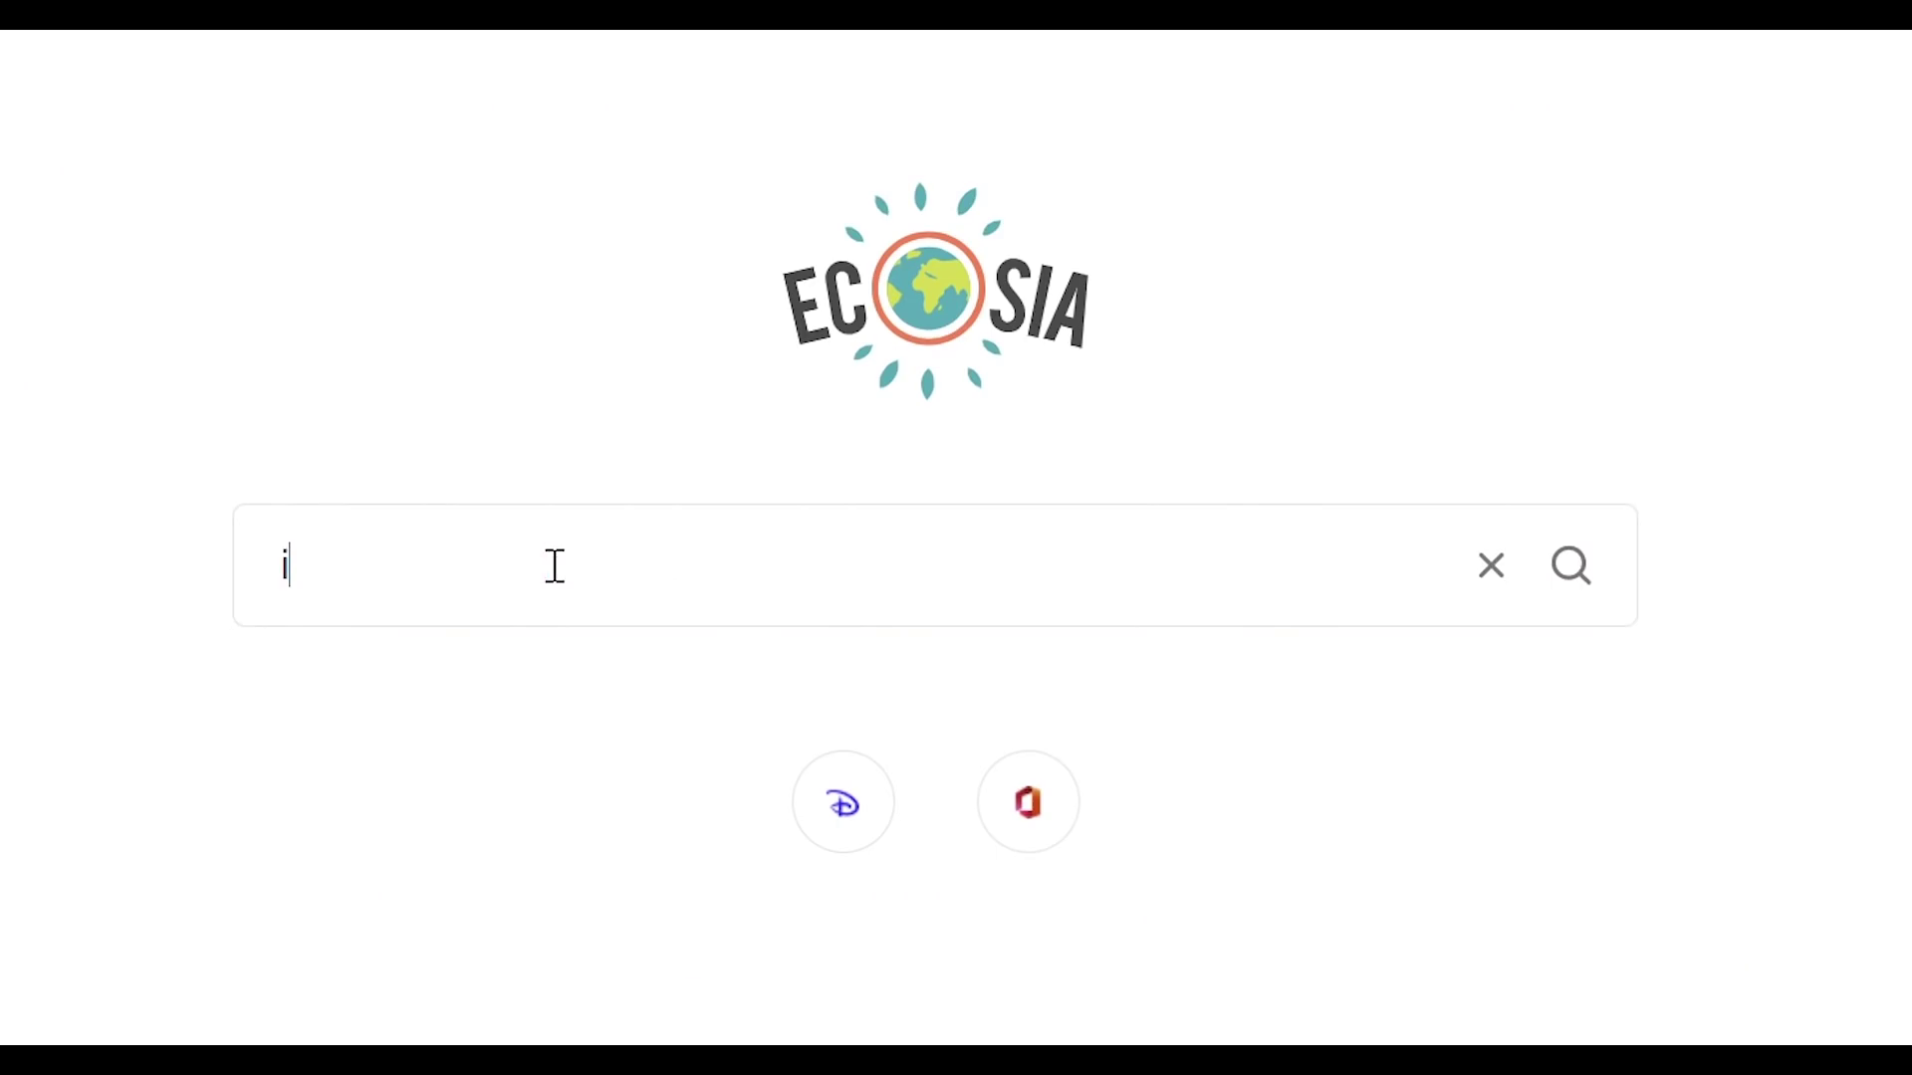
{"action": "type", "text": "dify"}
{"action": "key", "text": "Return"}
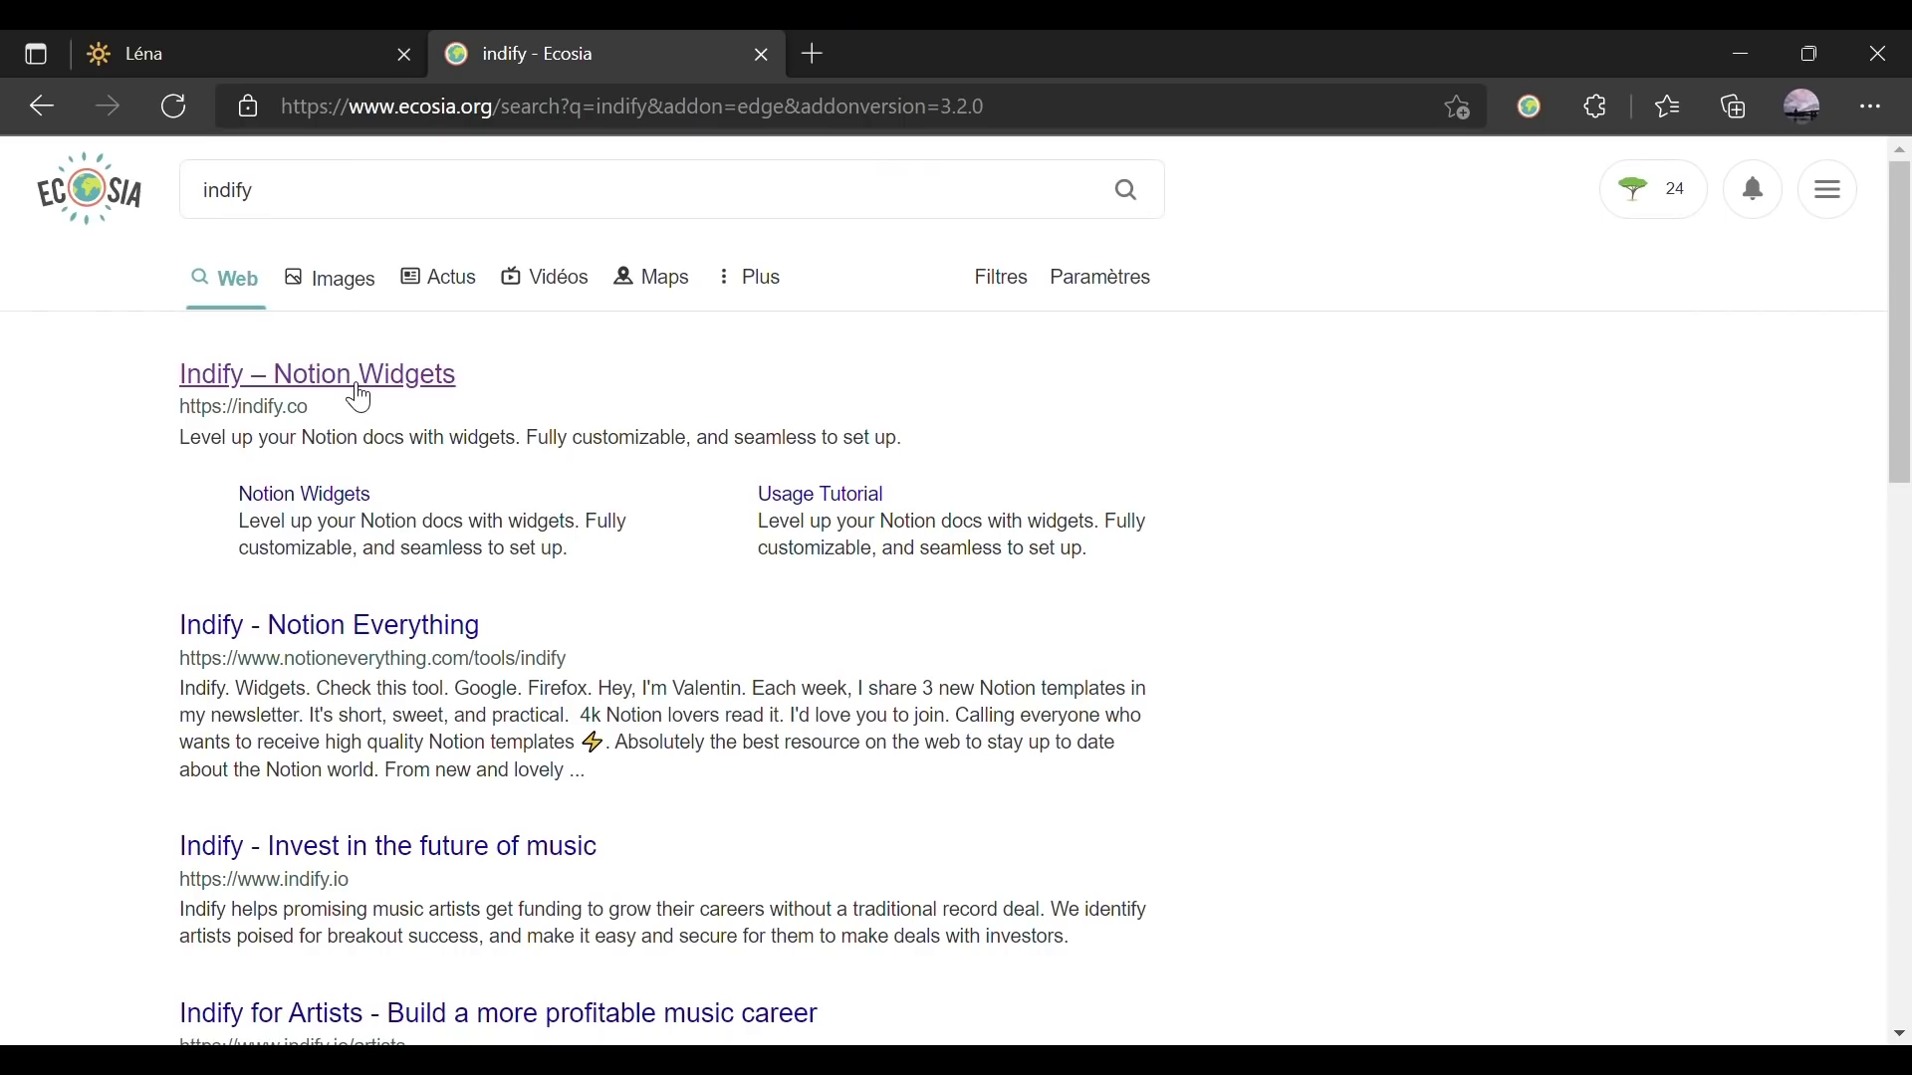
{"action": "left_click", "coordinate": [360, 386]}
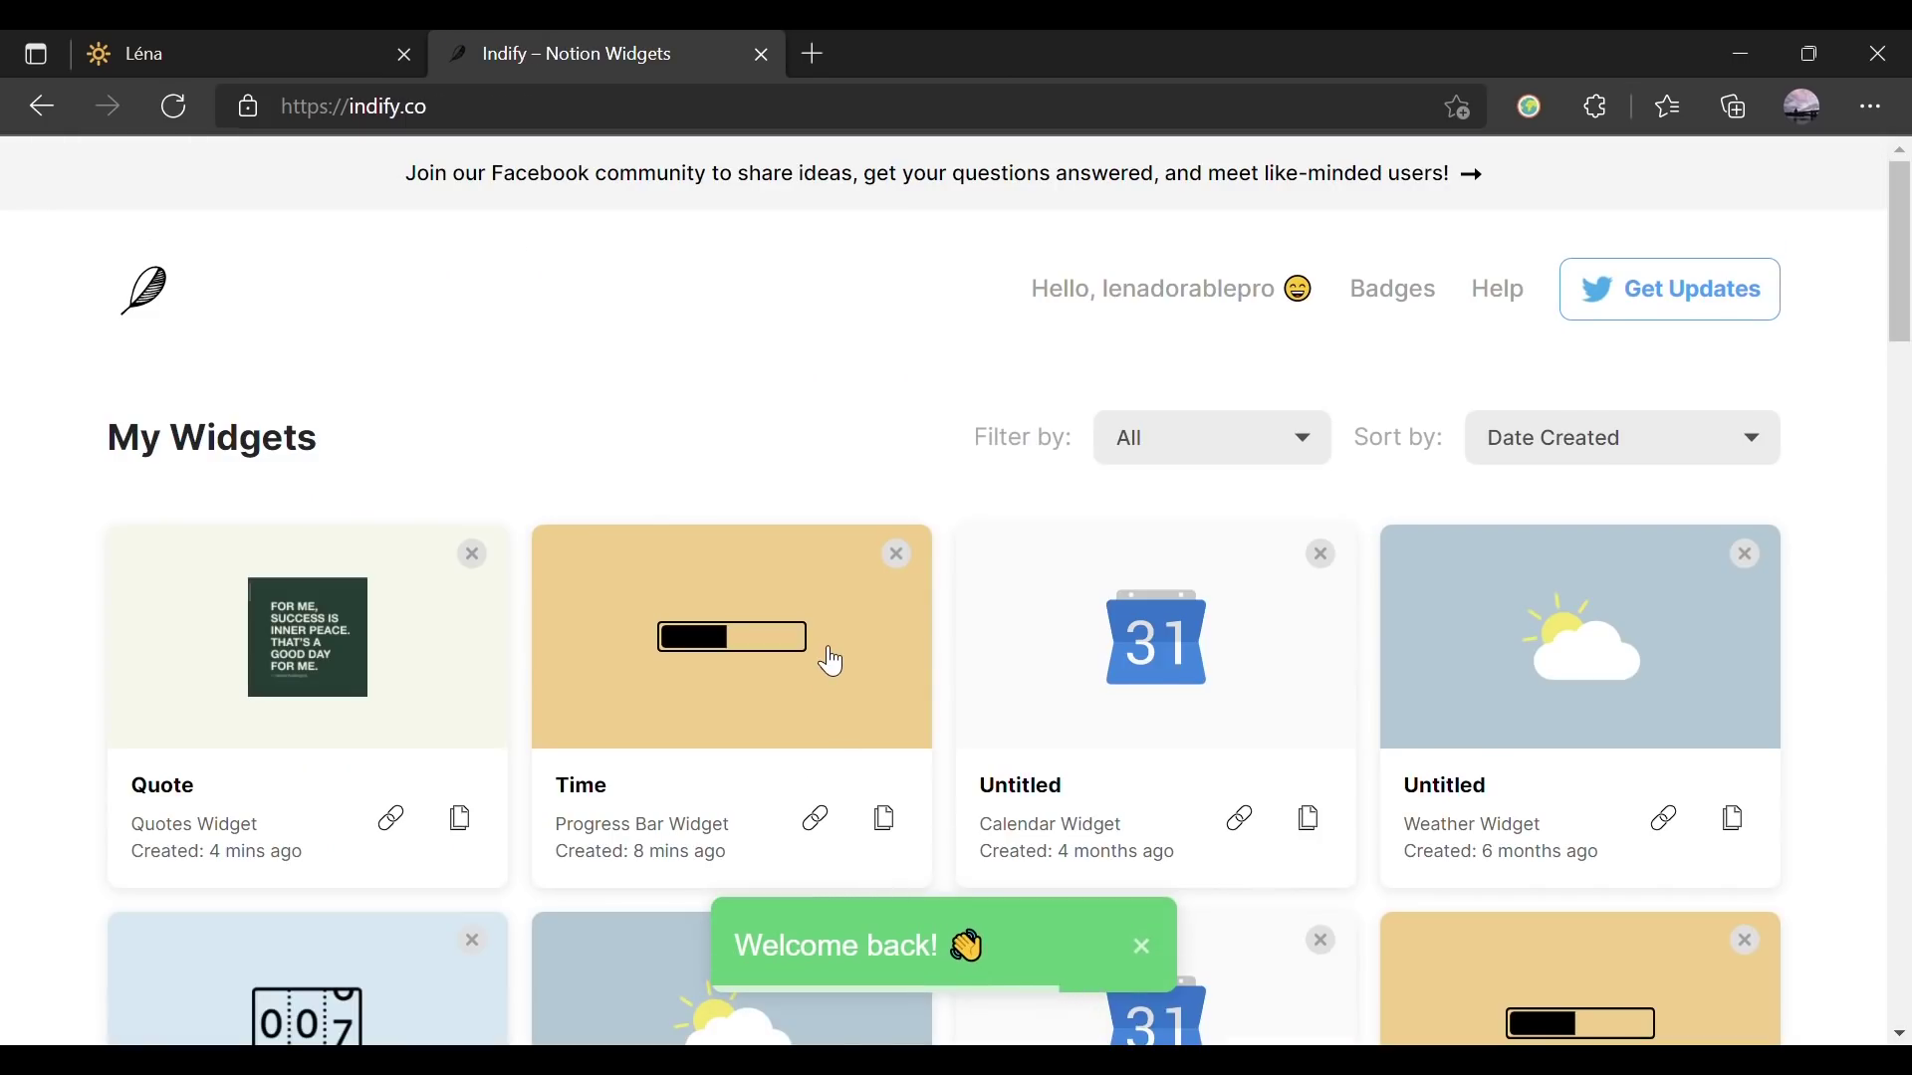
- Create a Quotes widget titled "citations" from the Volume 1 widgets
{"action": "scroll", "coordinate": [833, 661], "scroll_direction": "down", "scroll_amount": 4}
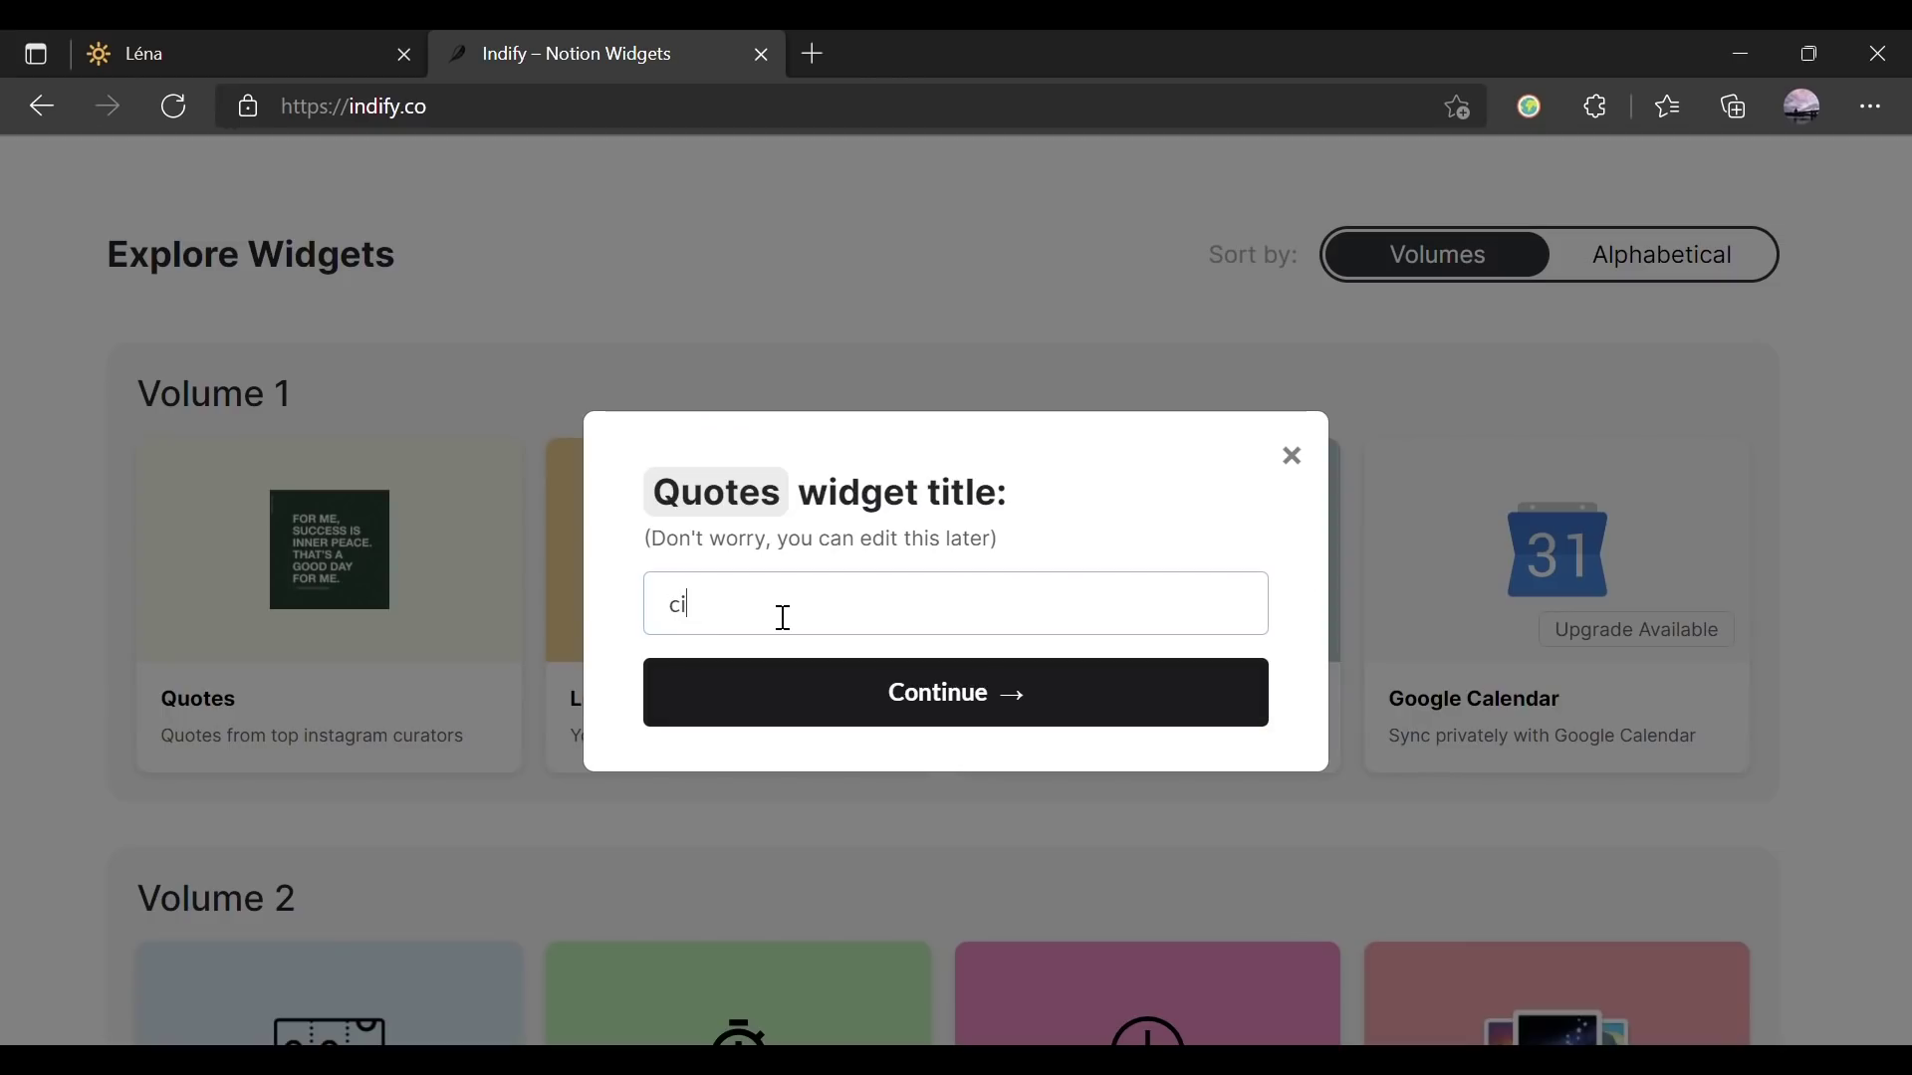
{"action": "type", "text": "ita"}
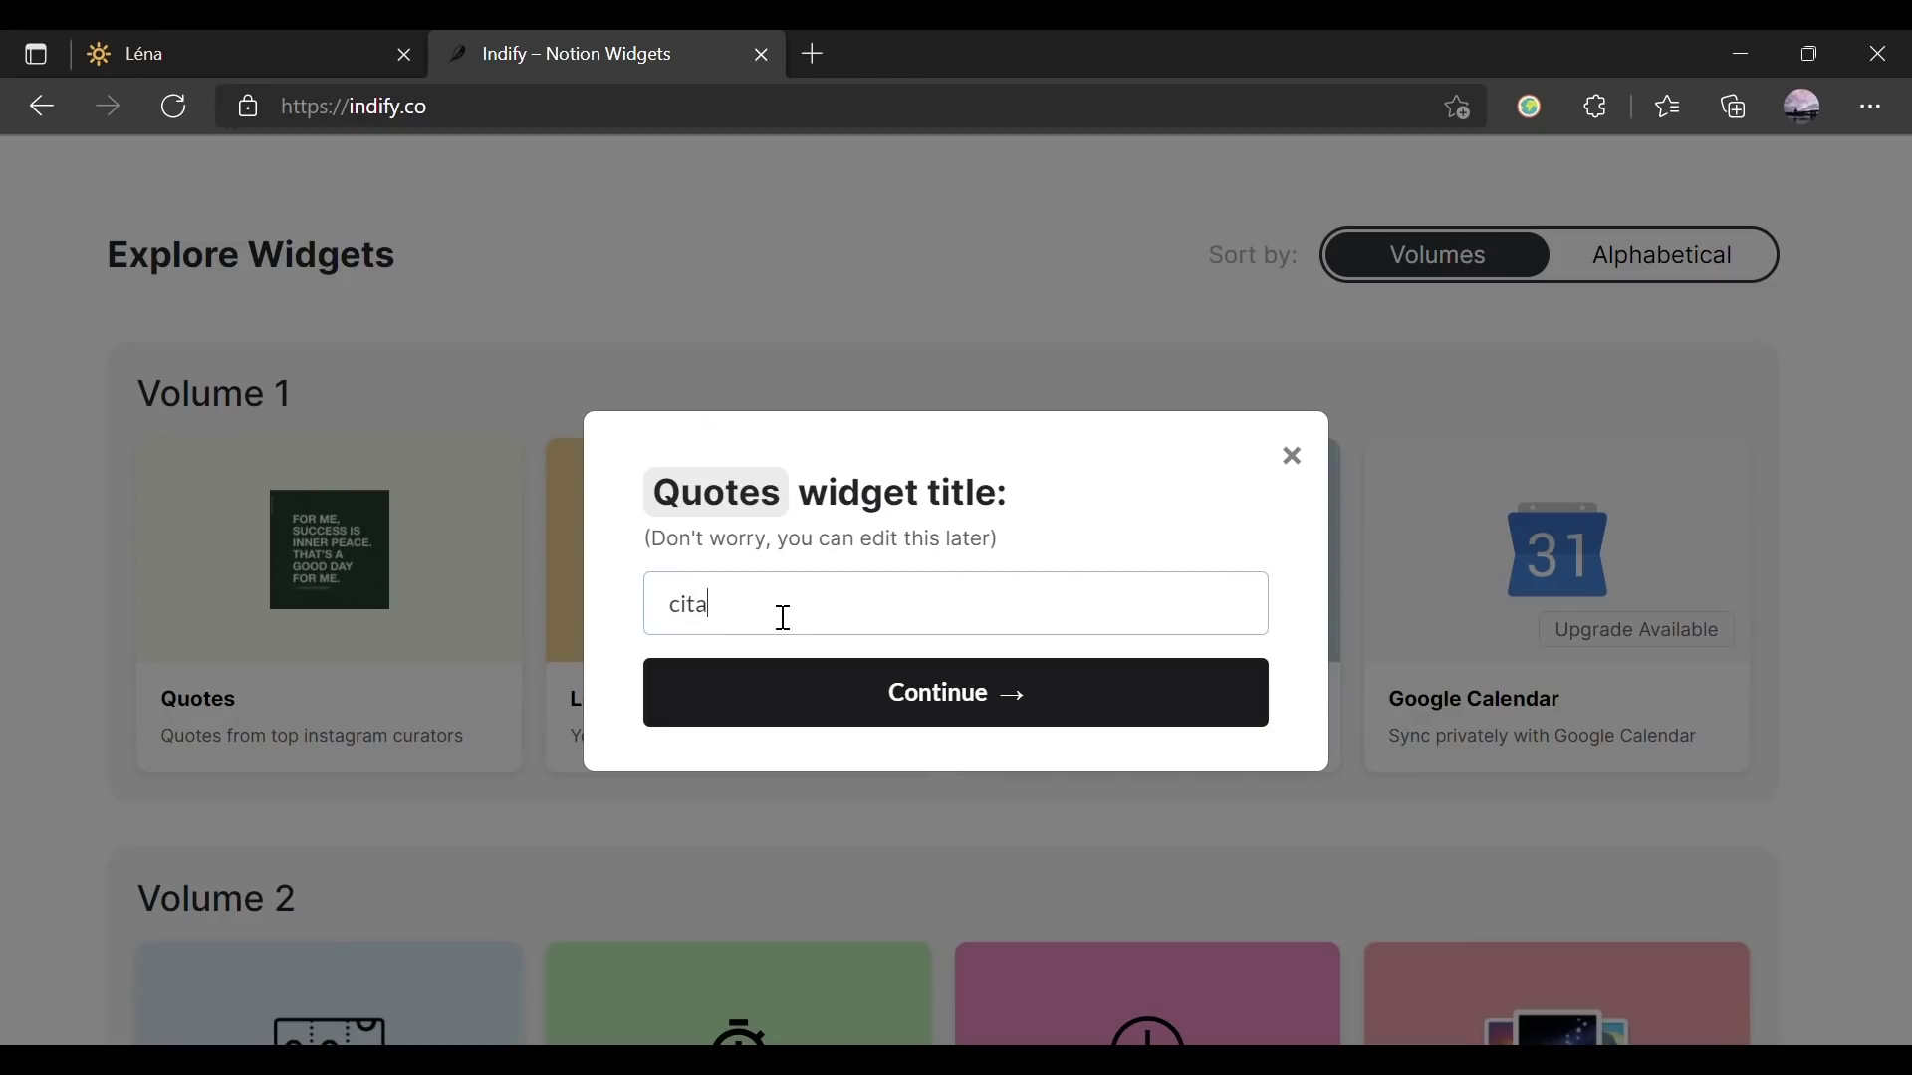
{"action": "type", "text": "tions"}
{"action": "key", "text": "Return"}
- Give the citations widget the Notion Light background color #e9e5e3 and copy its embed link
{"action": "left_click", "coordinate": [461, 367]}
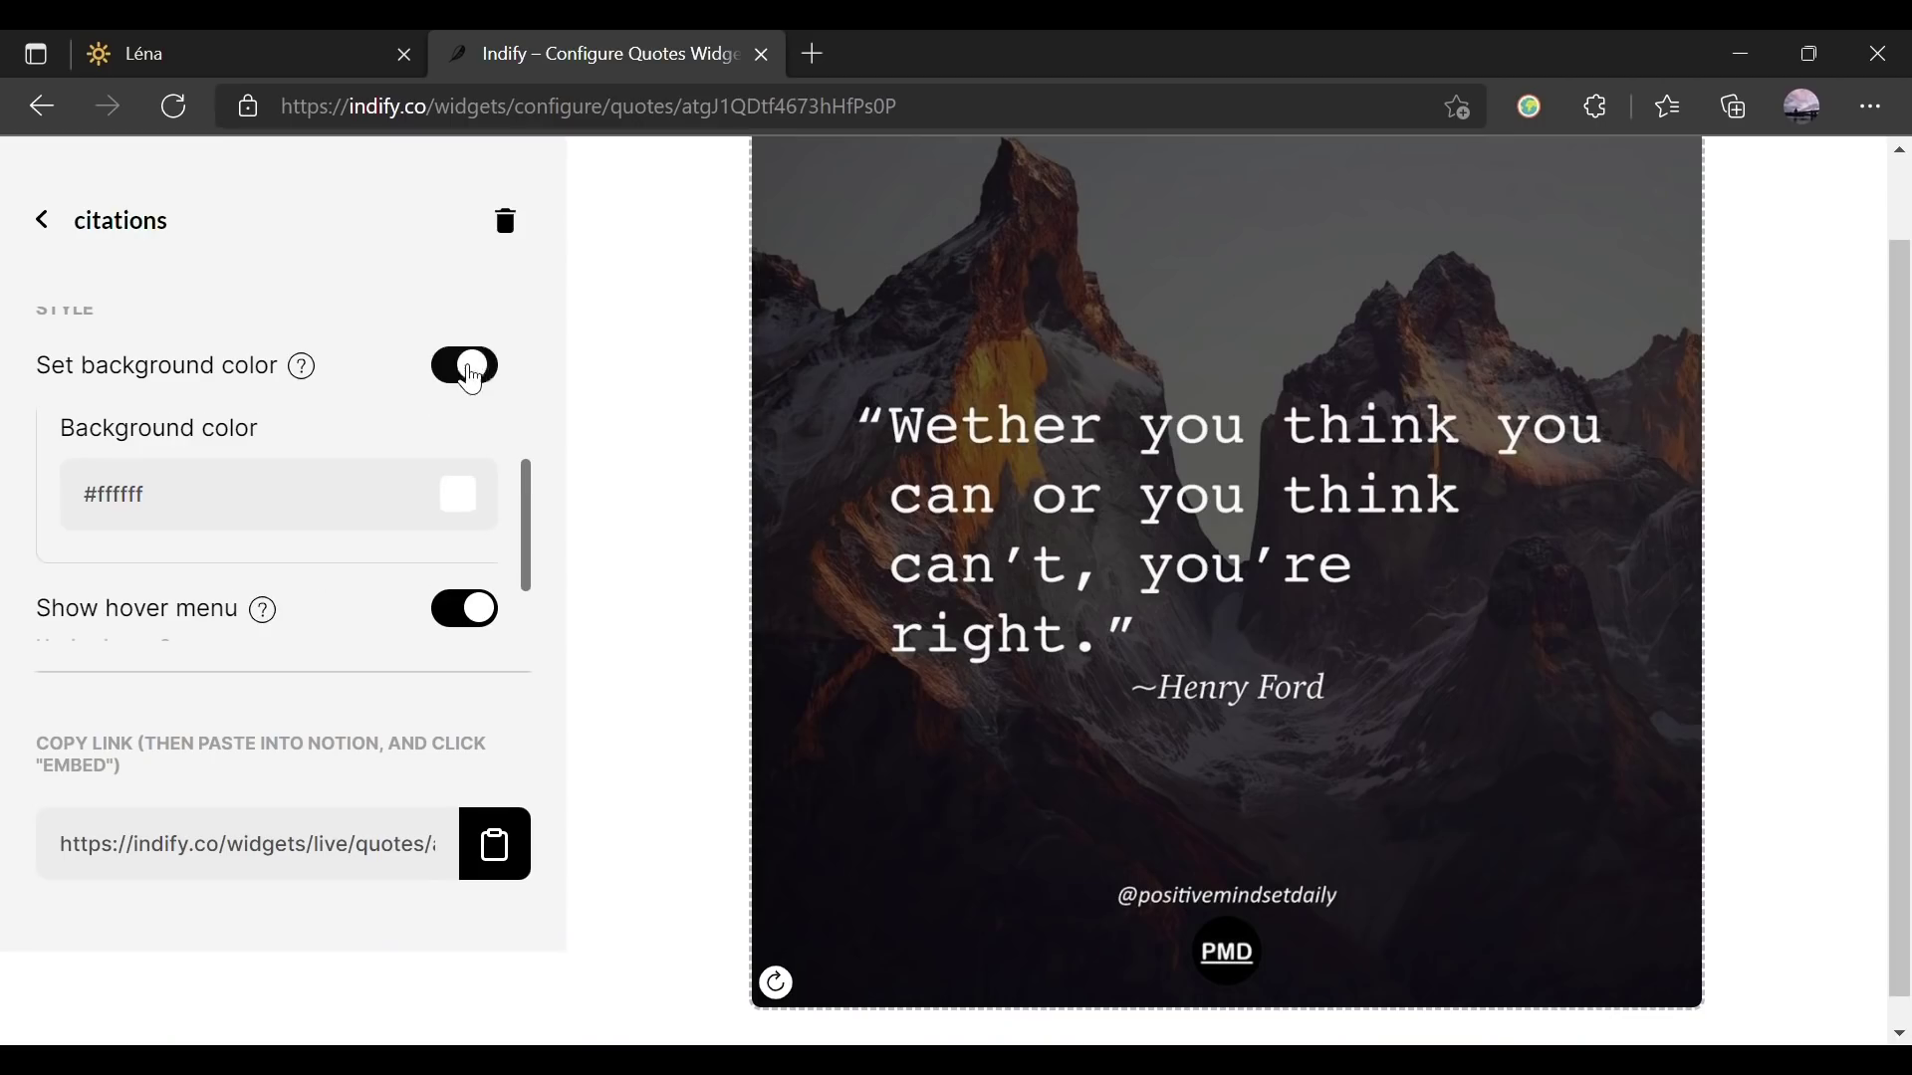
{"action": "left_click", "coordinate": [483, 505]}
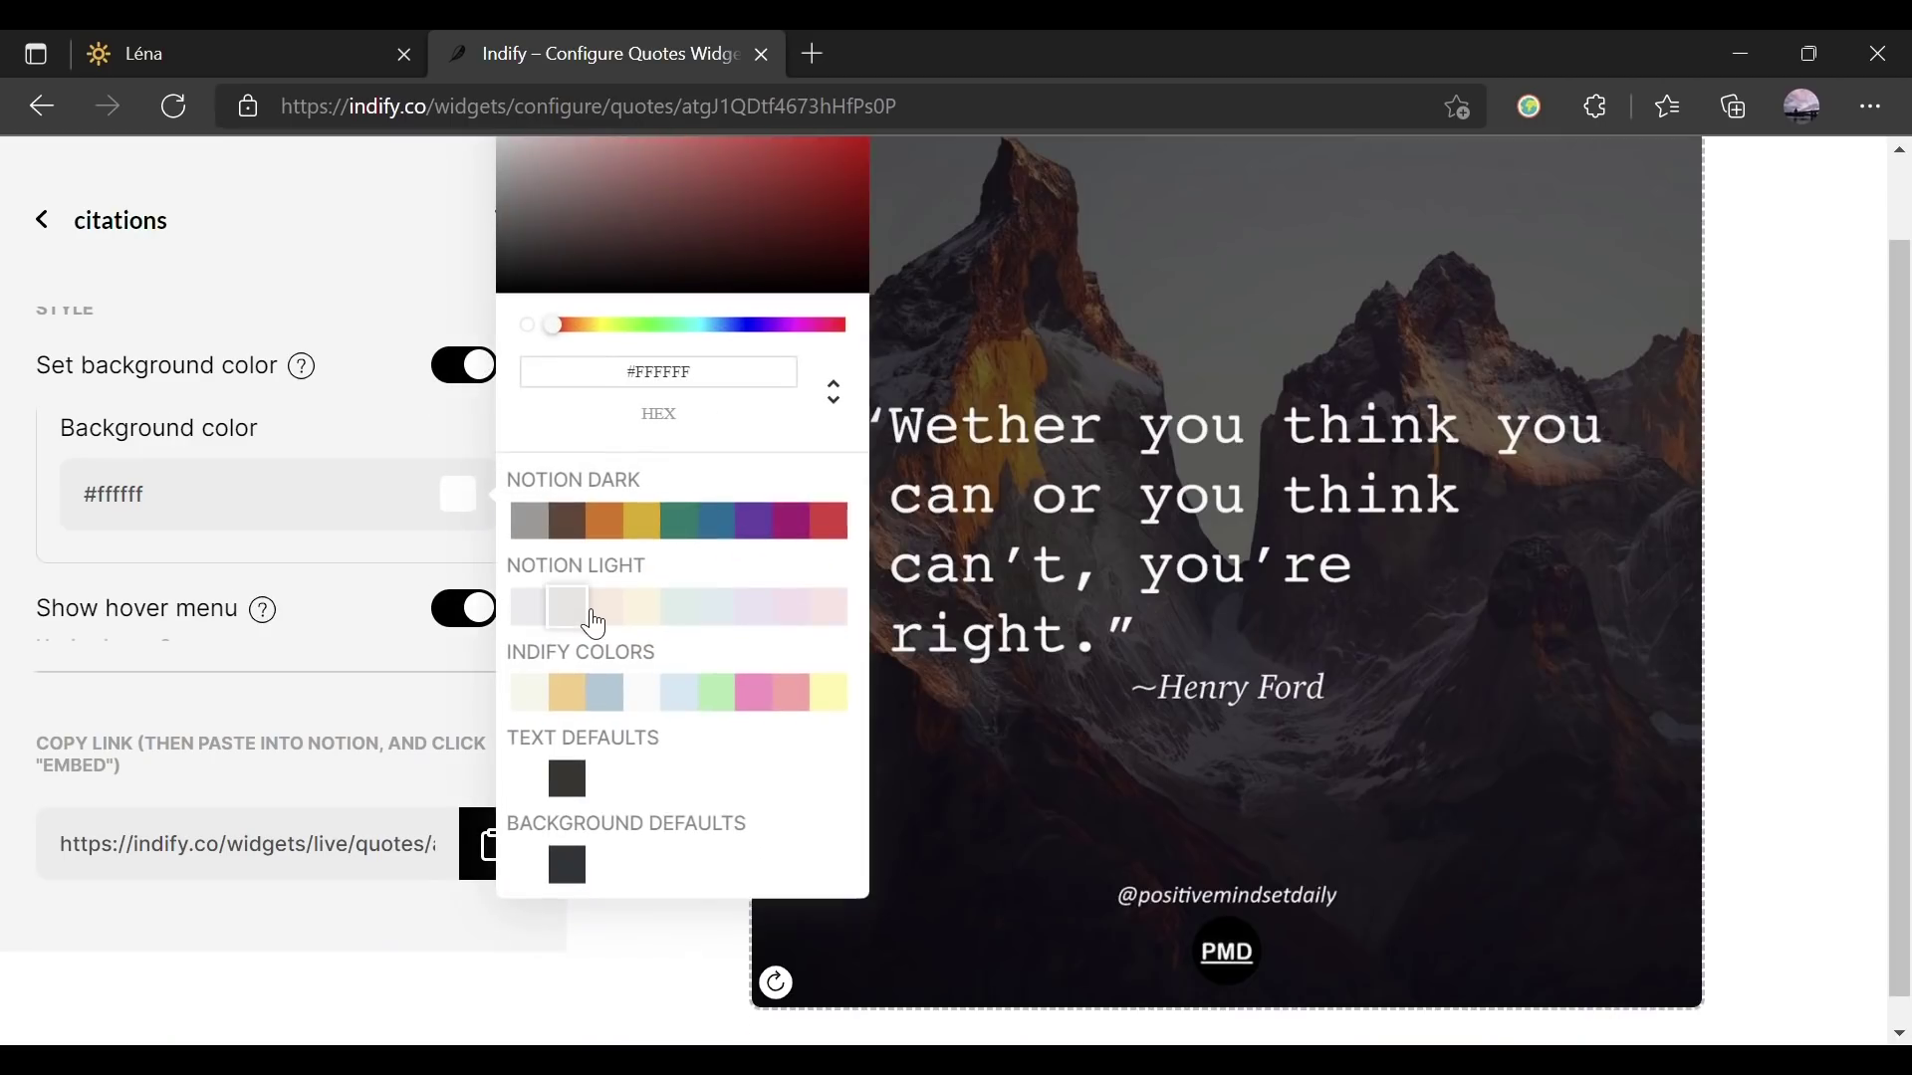
{"action": "left_click", "coordinate": [595, 624]}
{"action": "scroll", "coordinate": [523, 657], "scroll_direction": "down", "scroll_amount": 1}
{"action": "left_click", "coordinate": [494, 855]}
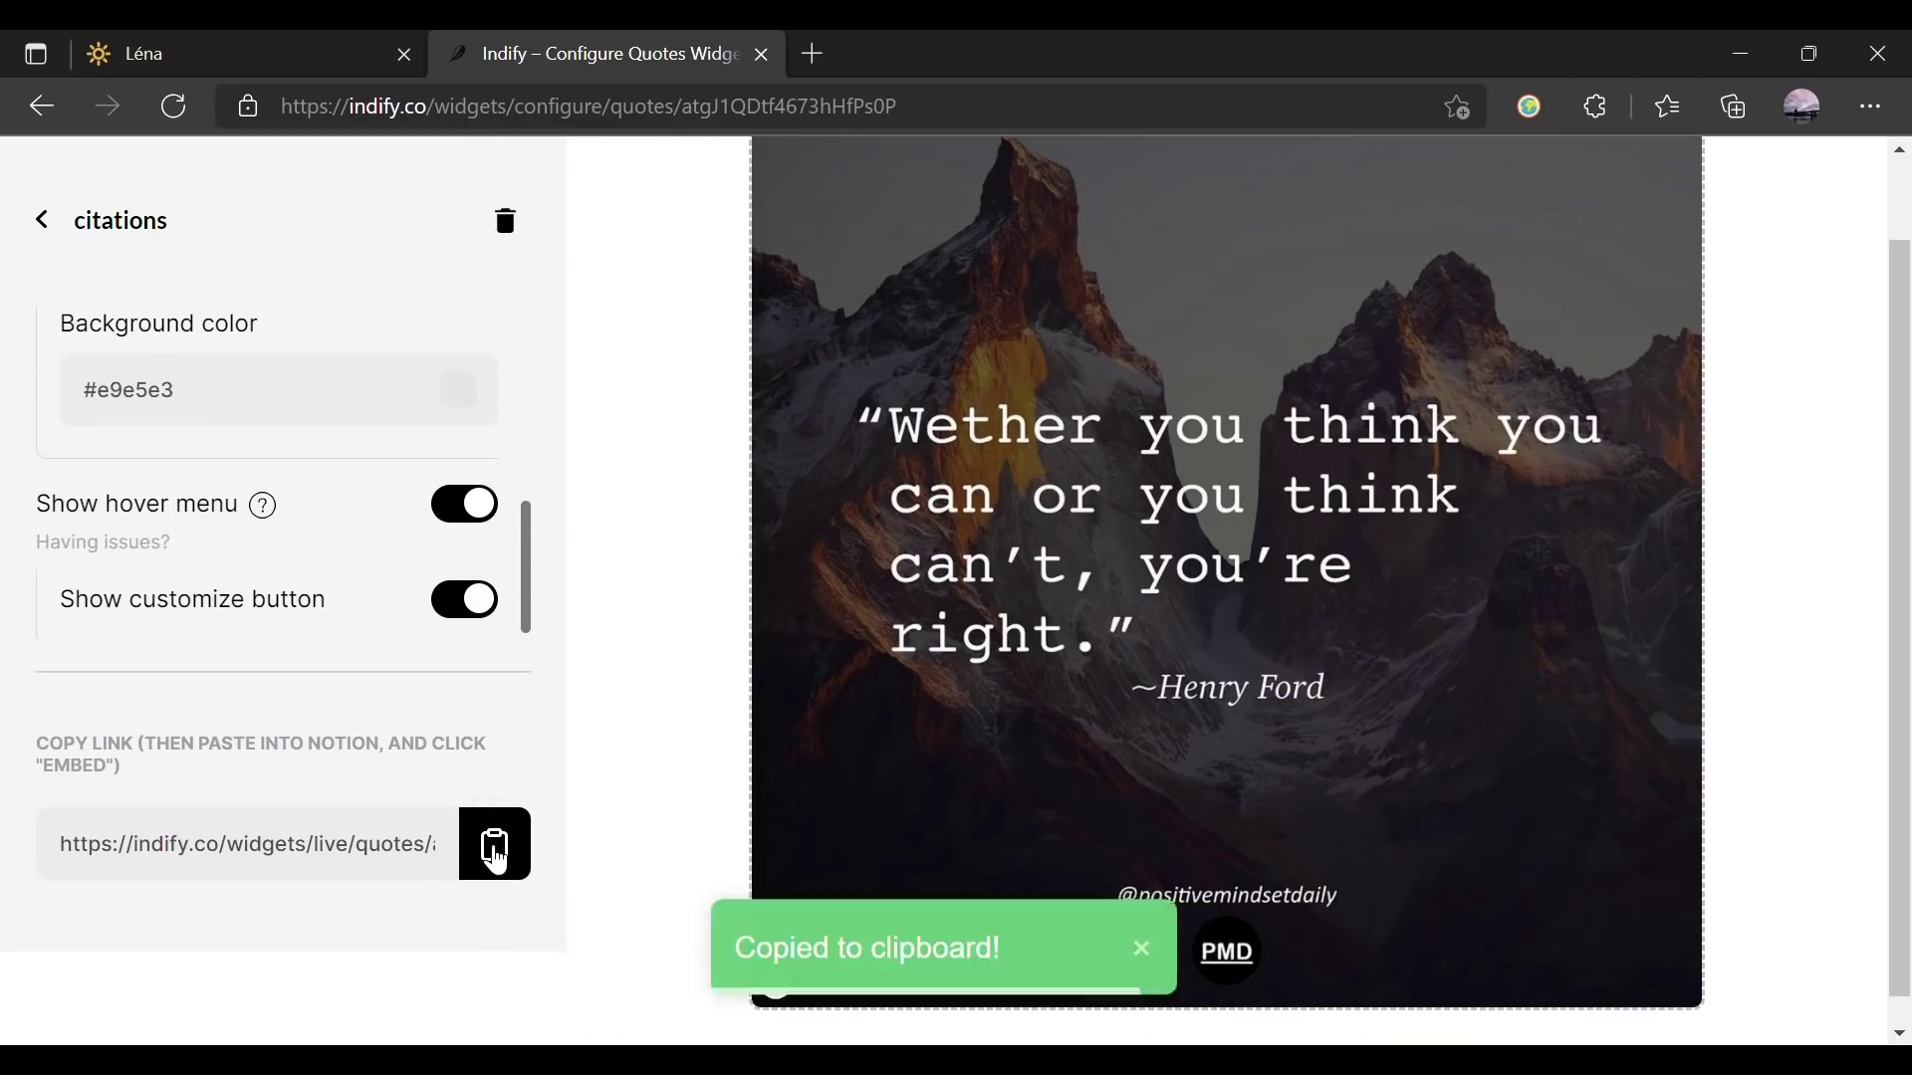
- Switch to the Notion dashboard and embed the quotes widget under the divider below Jeudi
{"action": "left_click", "coordinate": [289, 60]}
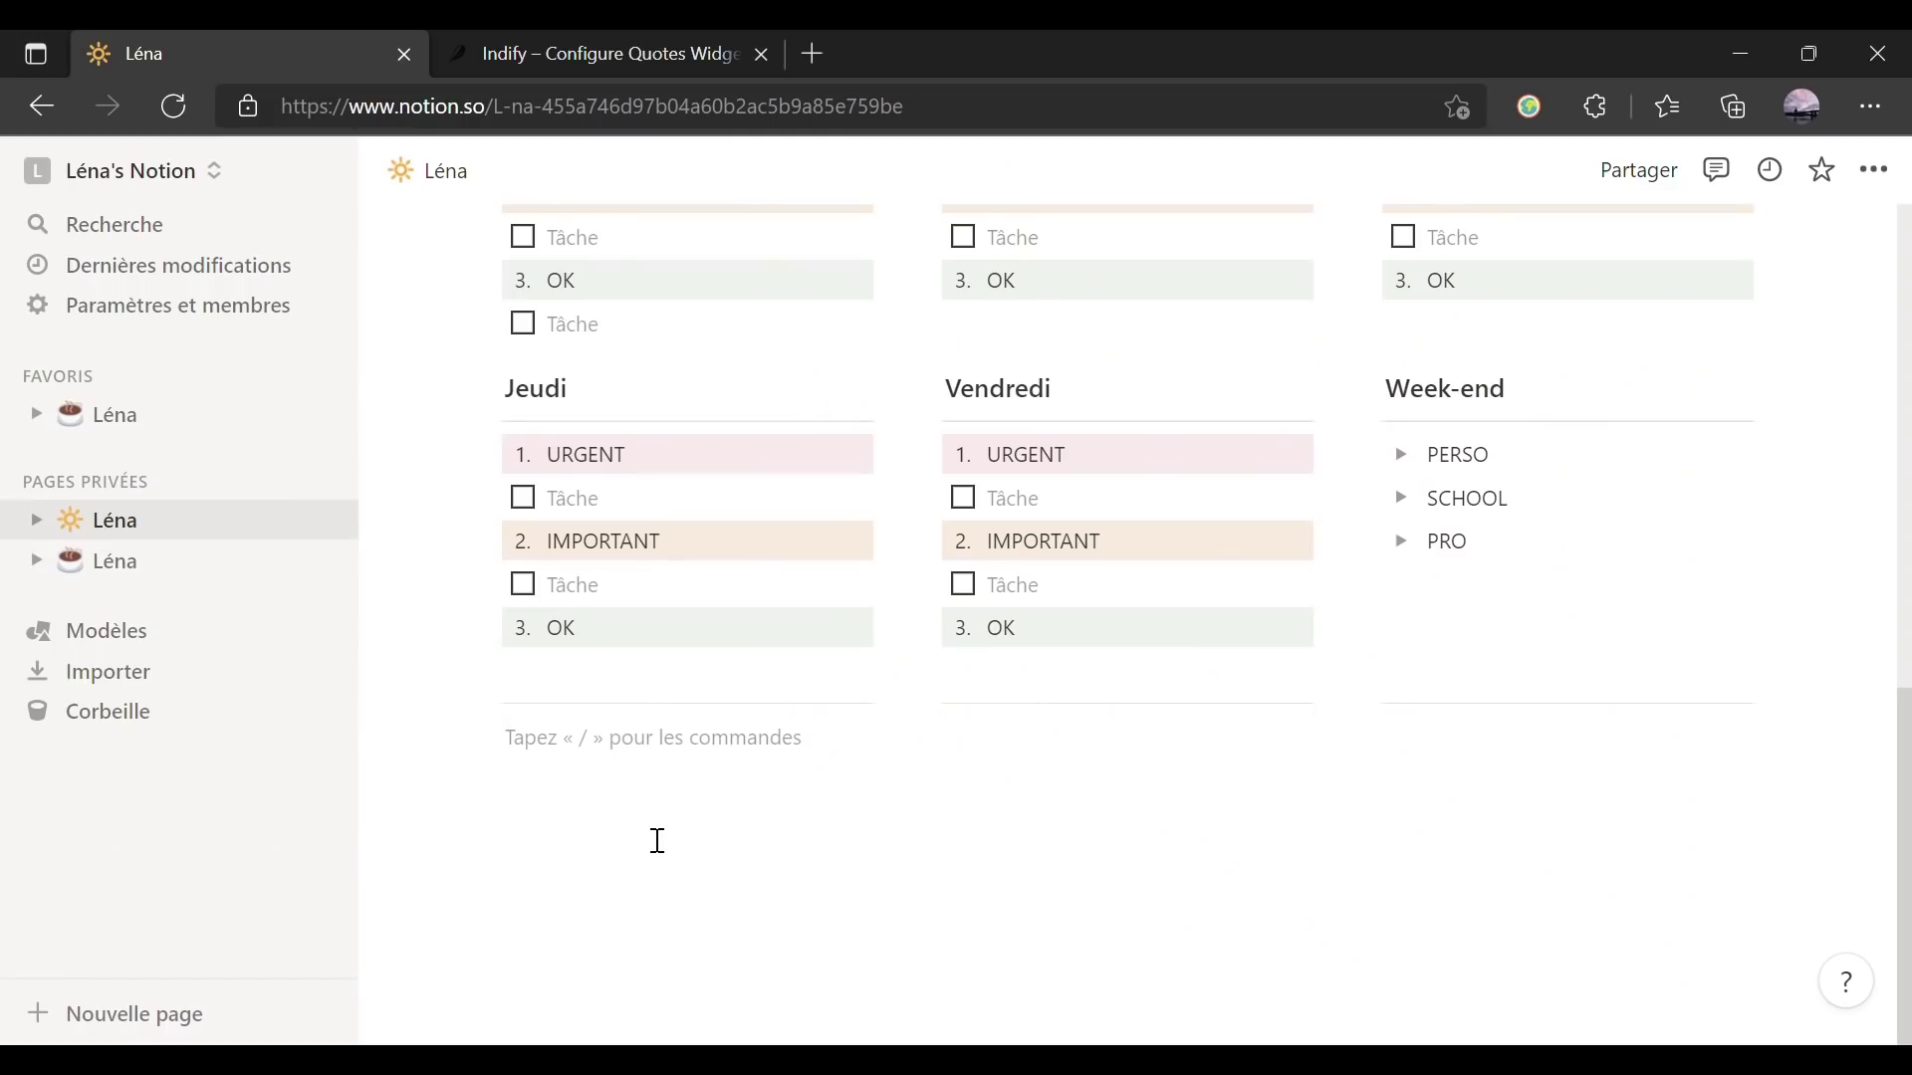
{"action": "key", "text": "ctrl+v"}
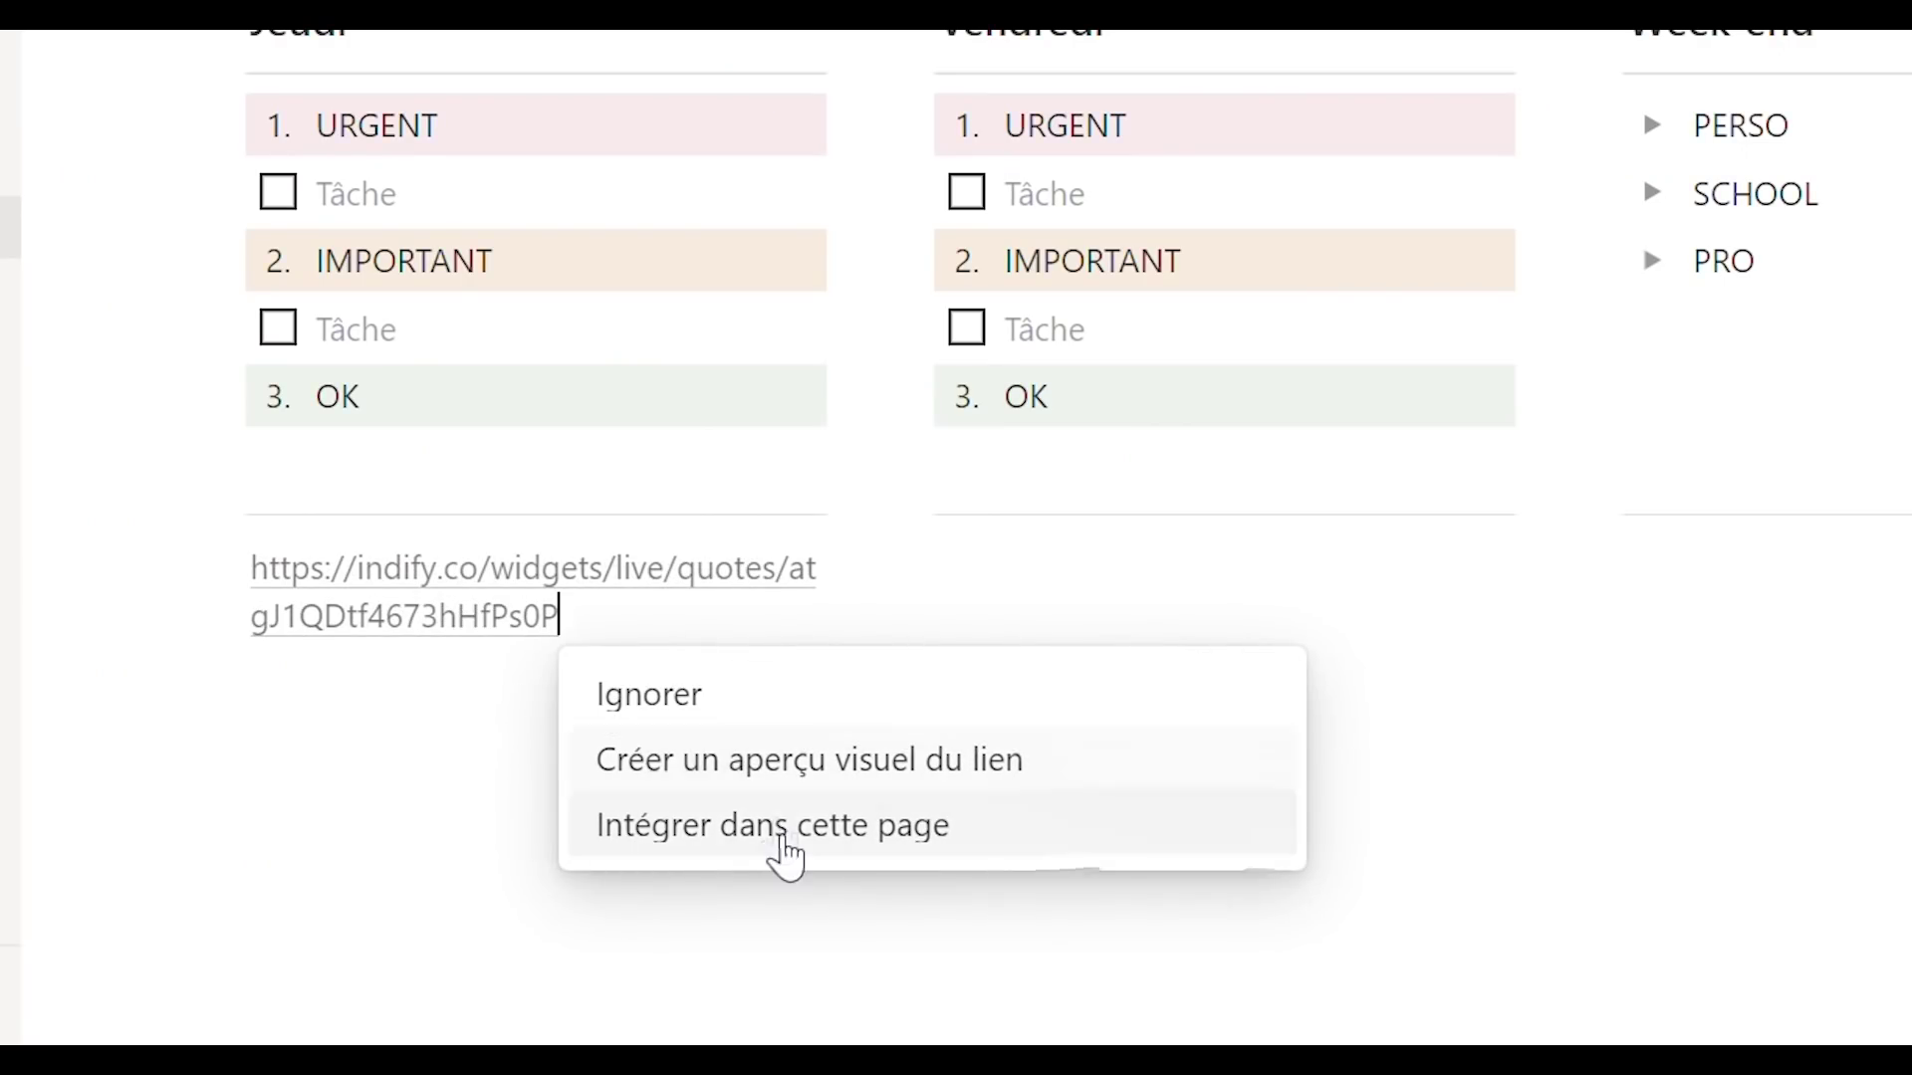
{"action": "left_click", "coordinate": [787, 858]}
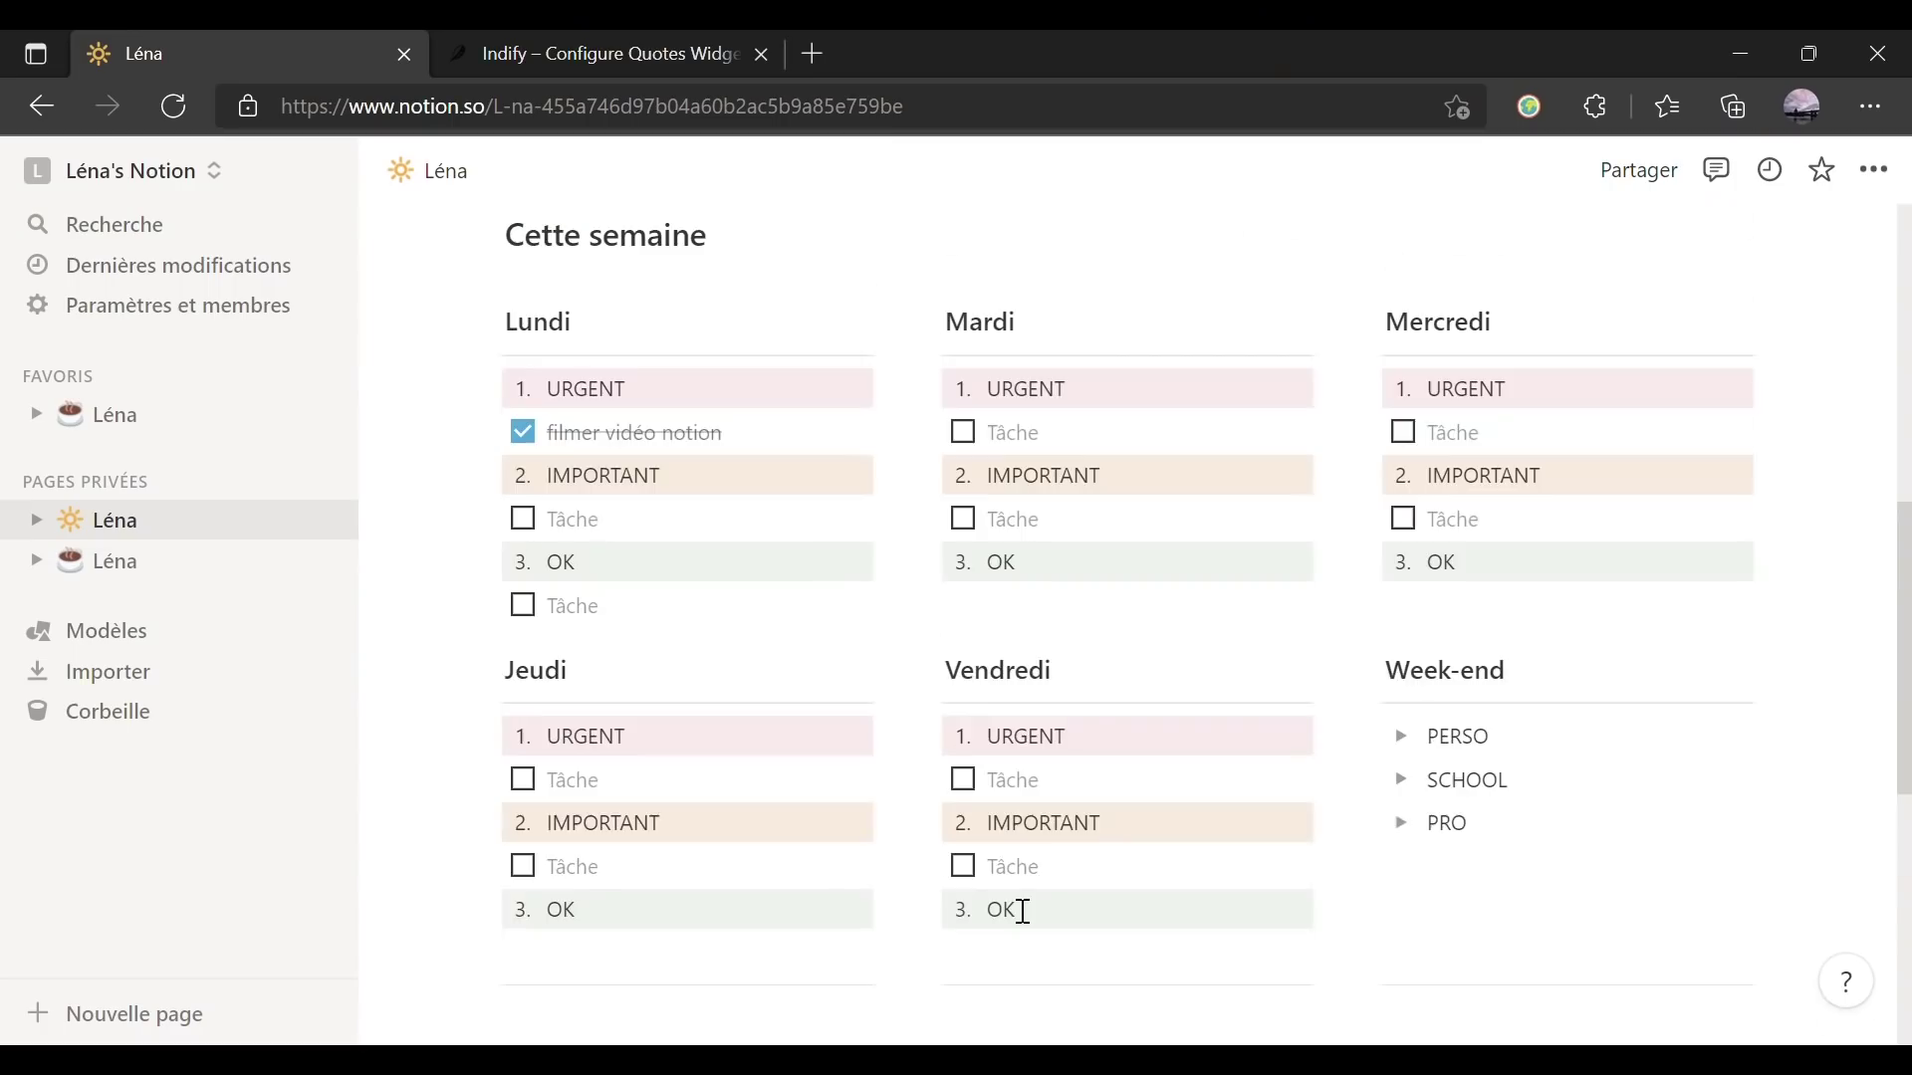
{"action": "scroll", "coordinate": [1044, 400], "scroll_direction": "down", "scroll_amount": 1}
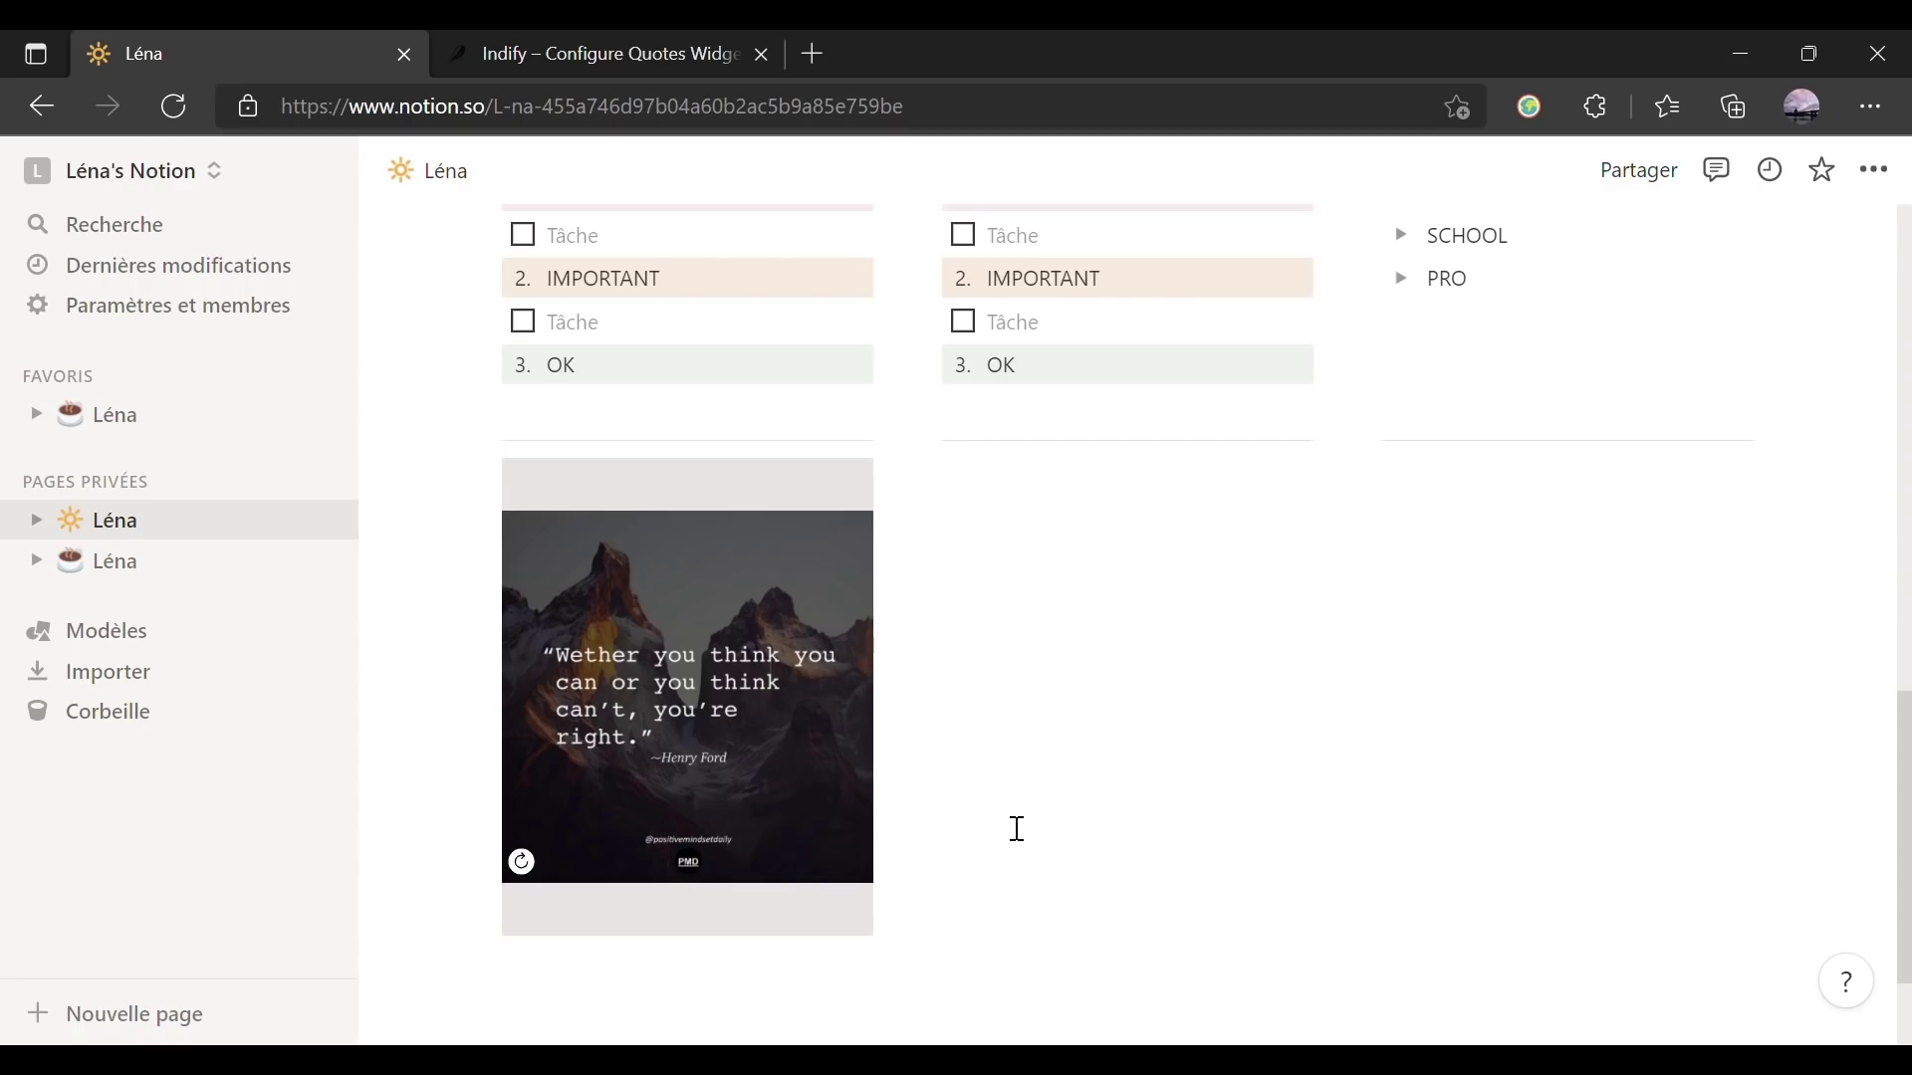
- Switch back to Indify and create a Life Progress Bar widget titled "temps"
{"action": "key", "text": "ctrl+Tab"}
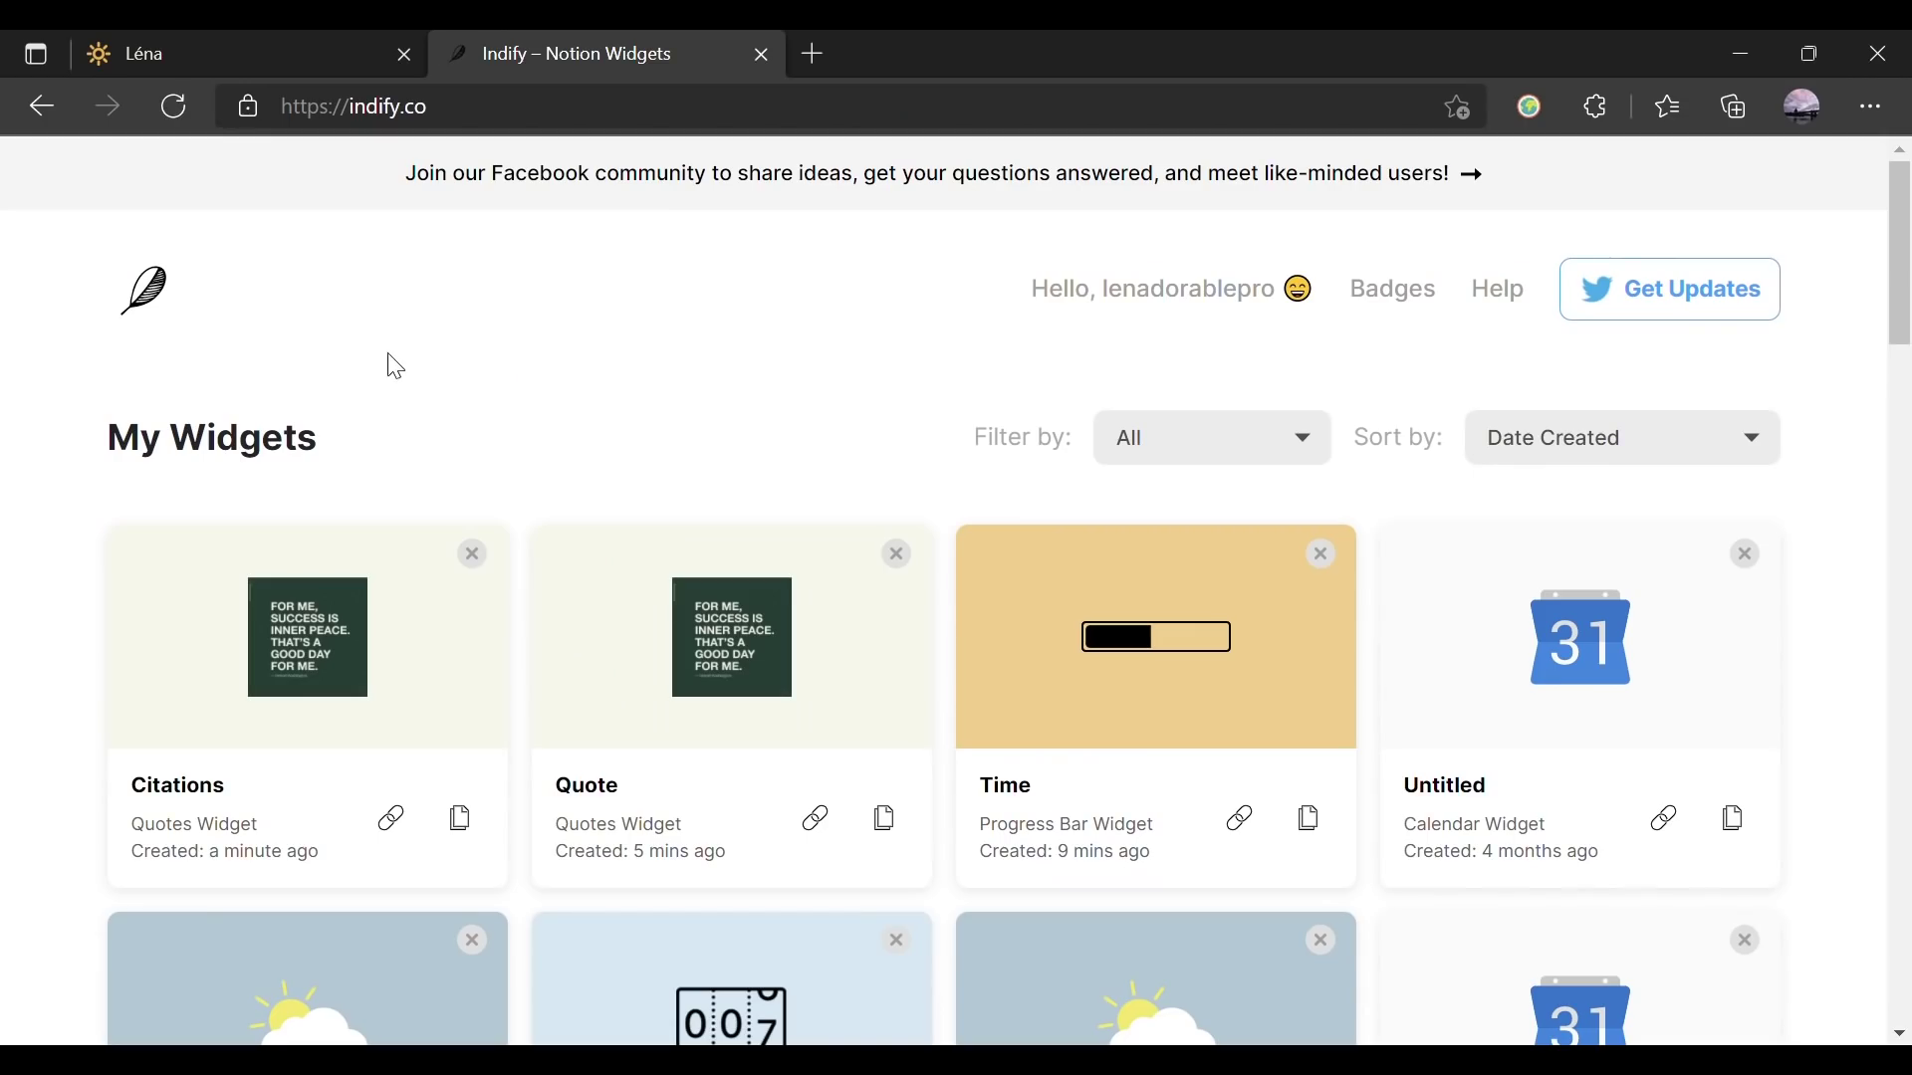
{"action": "scroll", "coordinate": [395, 367], "scroll_direction": "down", "scroll_amount": 3}
{"action": "scroll", "coordinate": [558, 477], "scroll_direction": "down", "scroll_amount": 7}
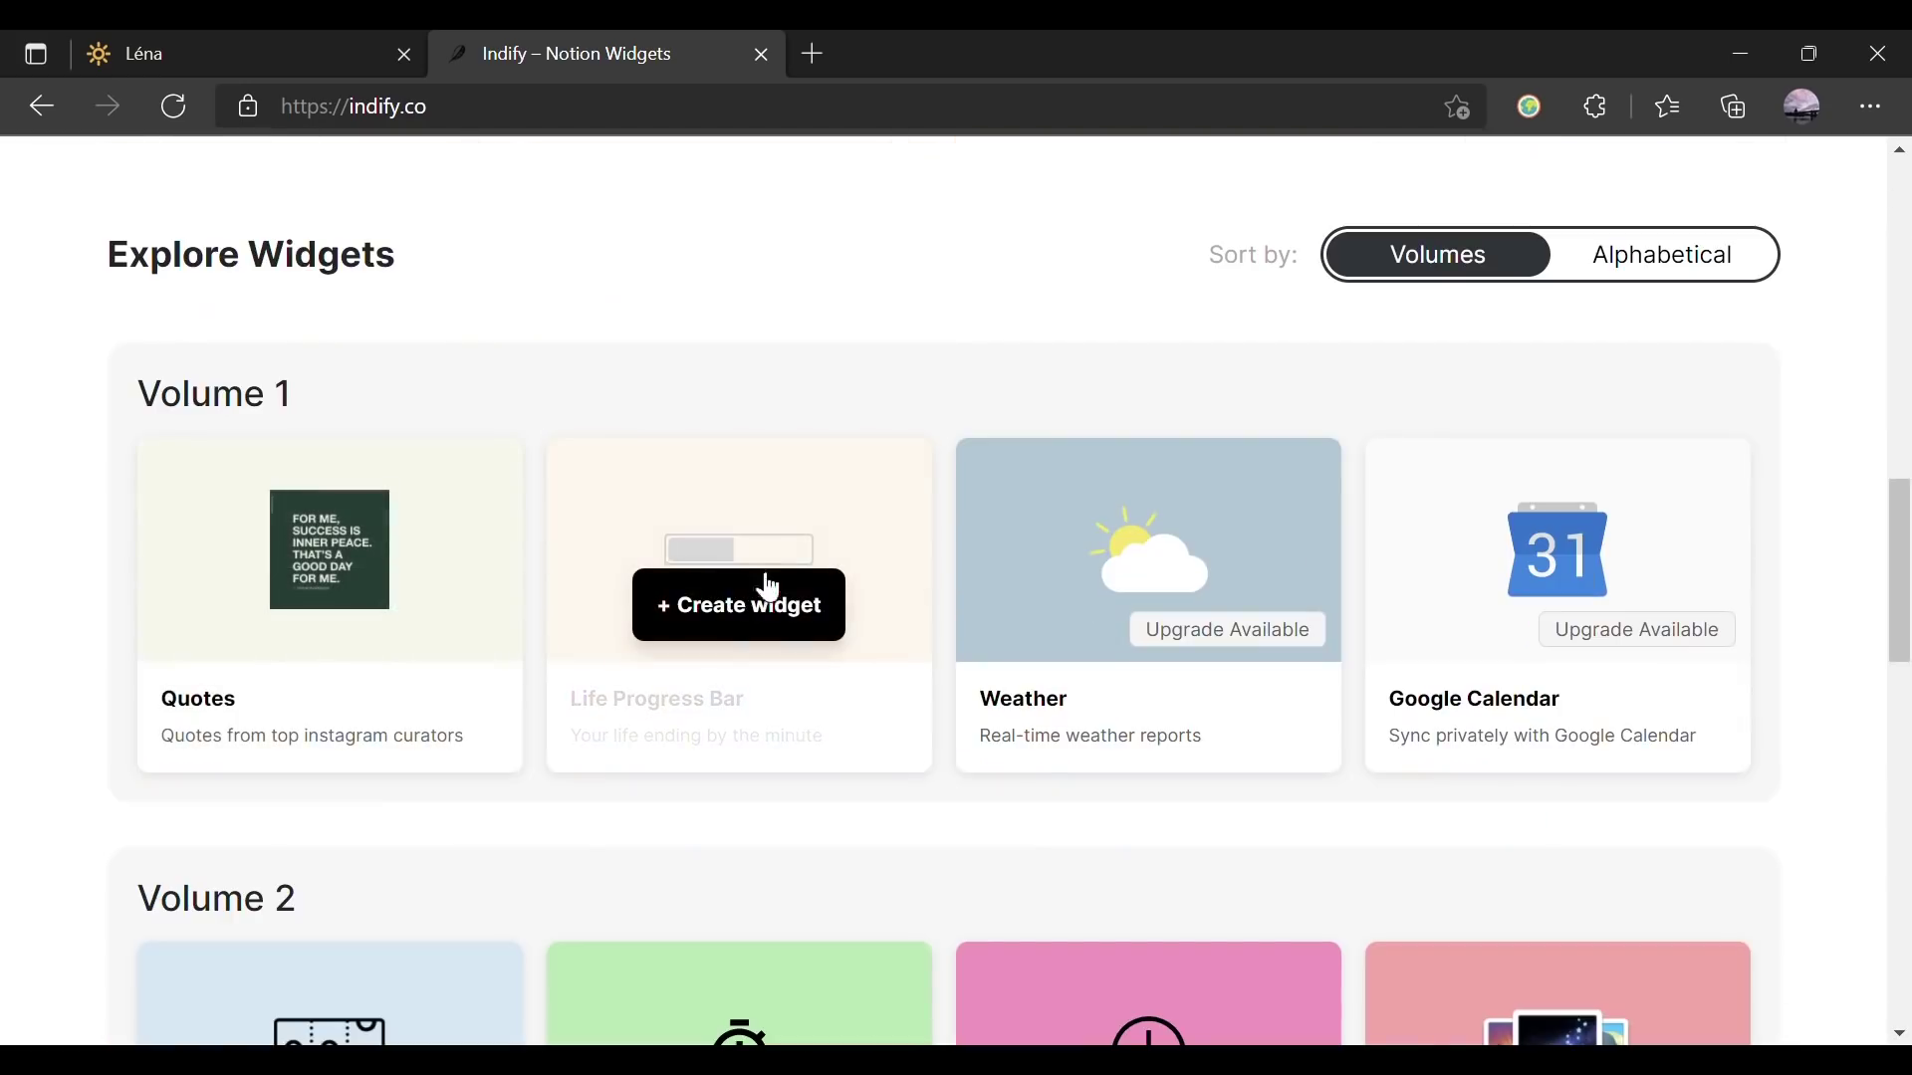
{"action": "left_click", "coordinate": [769, 589]}
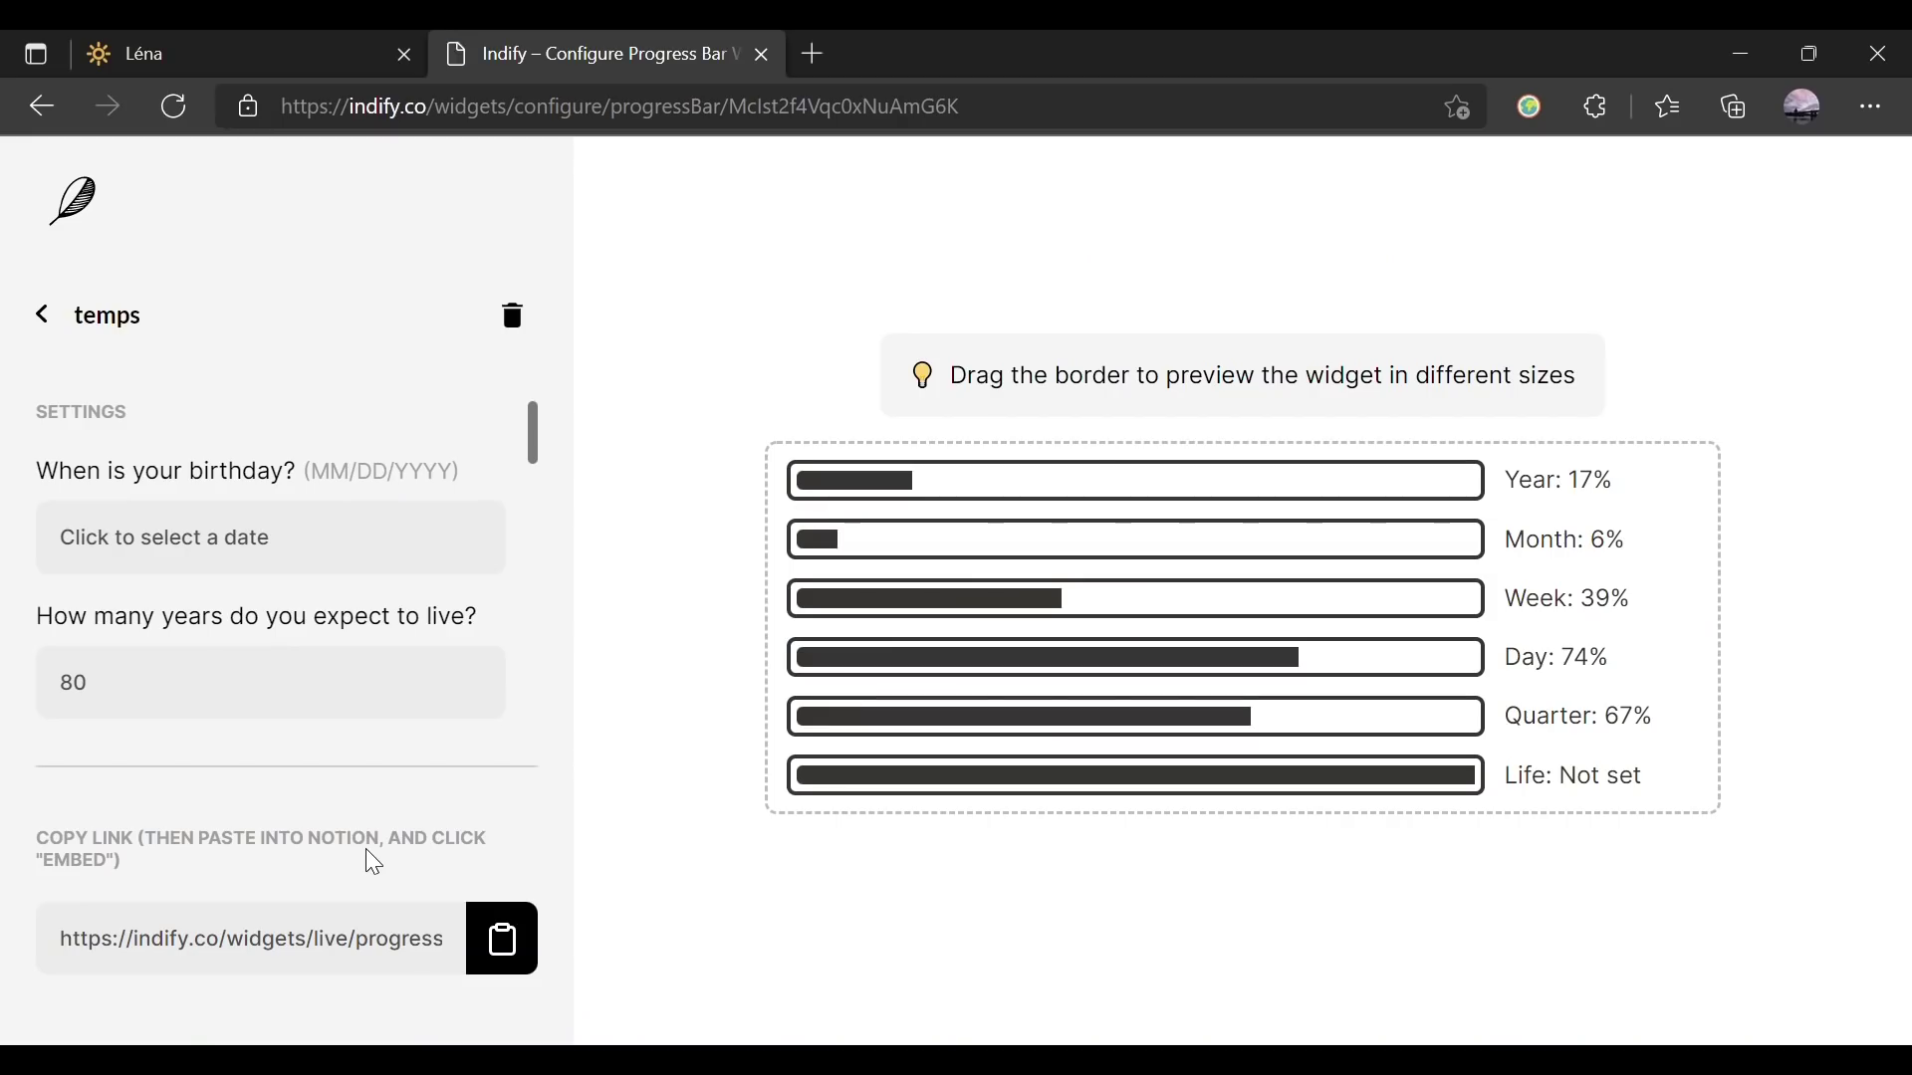
- Turn off the Quarter and Life bars in the temps progress widget
{"action": "scroll", "coordinate": [372, 853], "scroll_direction": "down", "scroll_amount": 5}
{"action": "left_click", "coordinate": [483, 625]}
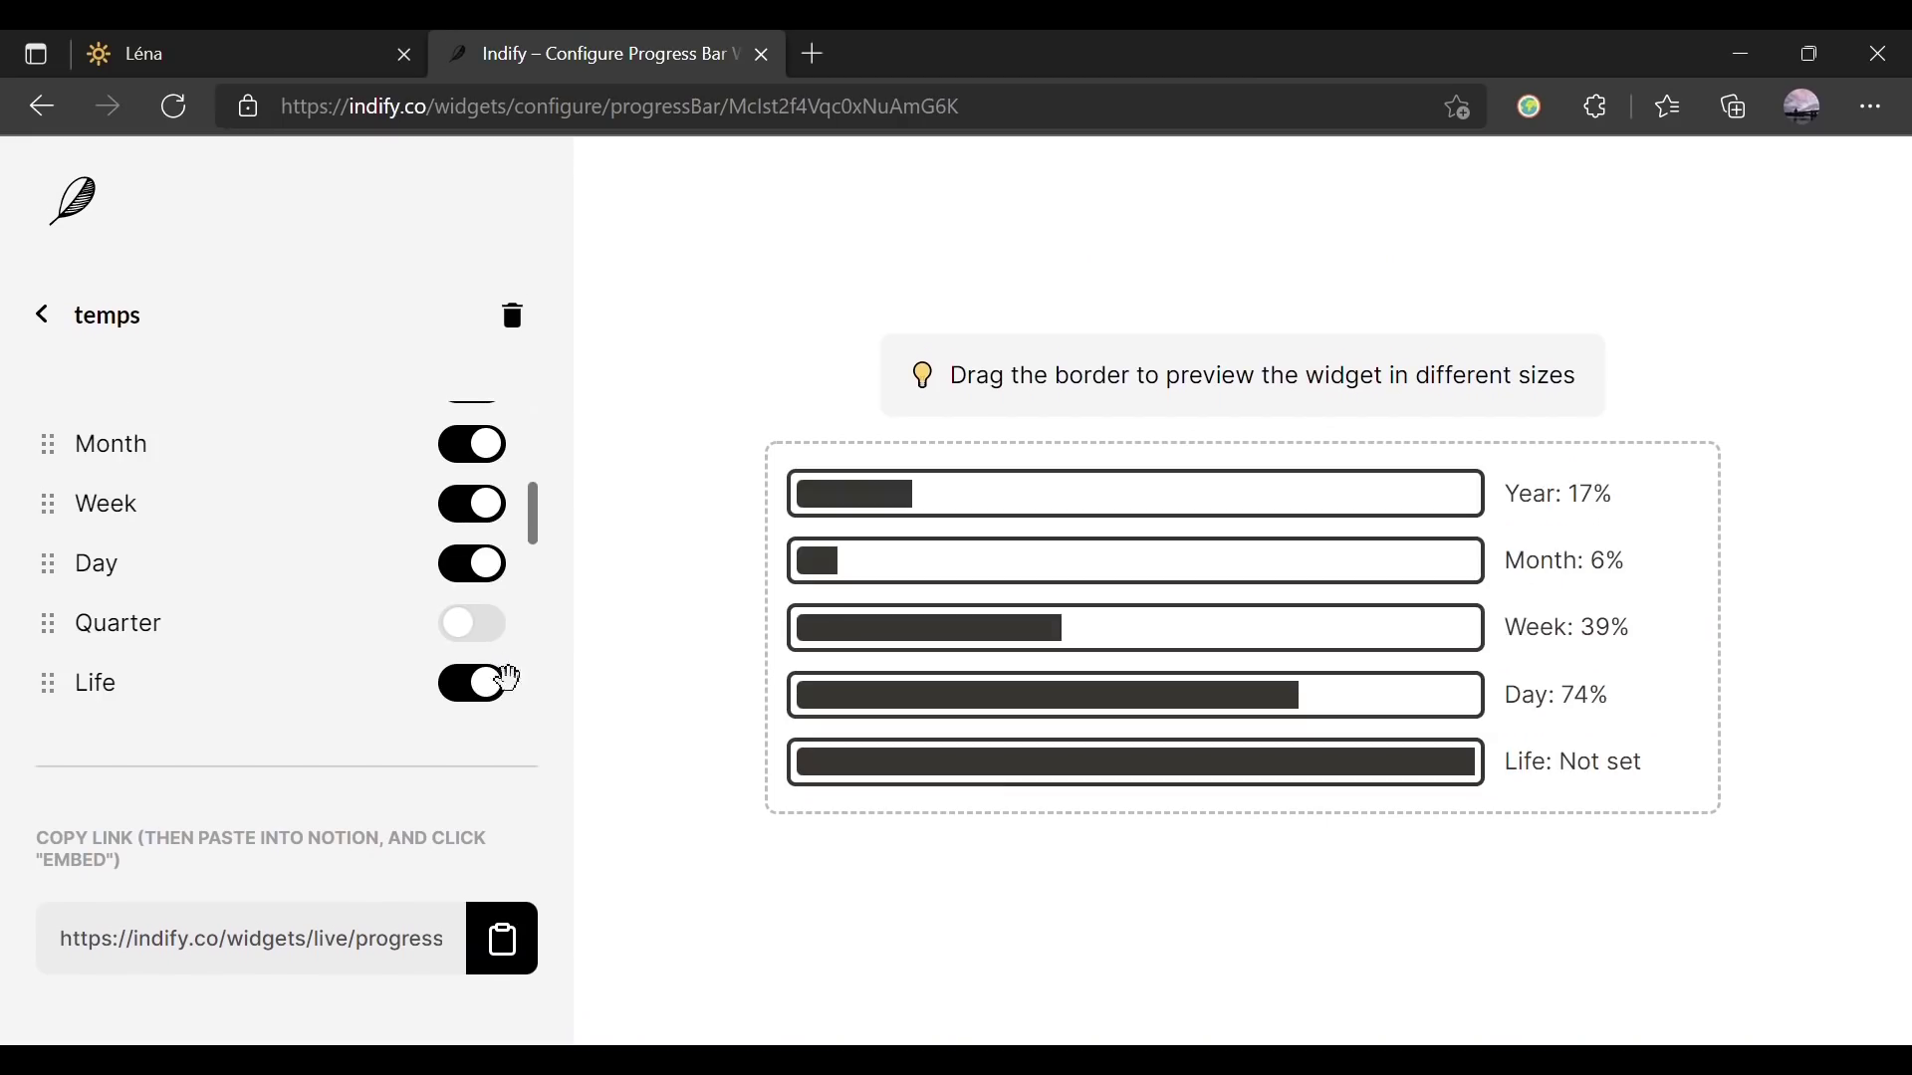
{"action": "left_click", "coordinate": [500, 687]}
- Give the temps widget the second Notion Light swatch as background and text color #64473a, and copy its embed link
{"action": "scroll", "coordinate": [493, 694], "scroll_direction": "down", "scroll_amount": 5}
{"action": "left_click", "coordinate": [488, 701]}
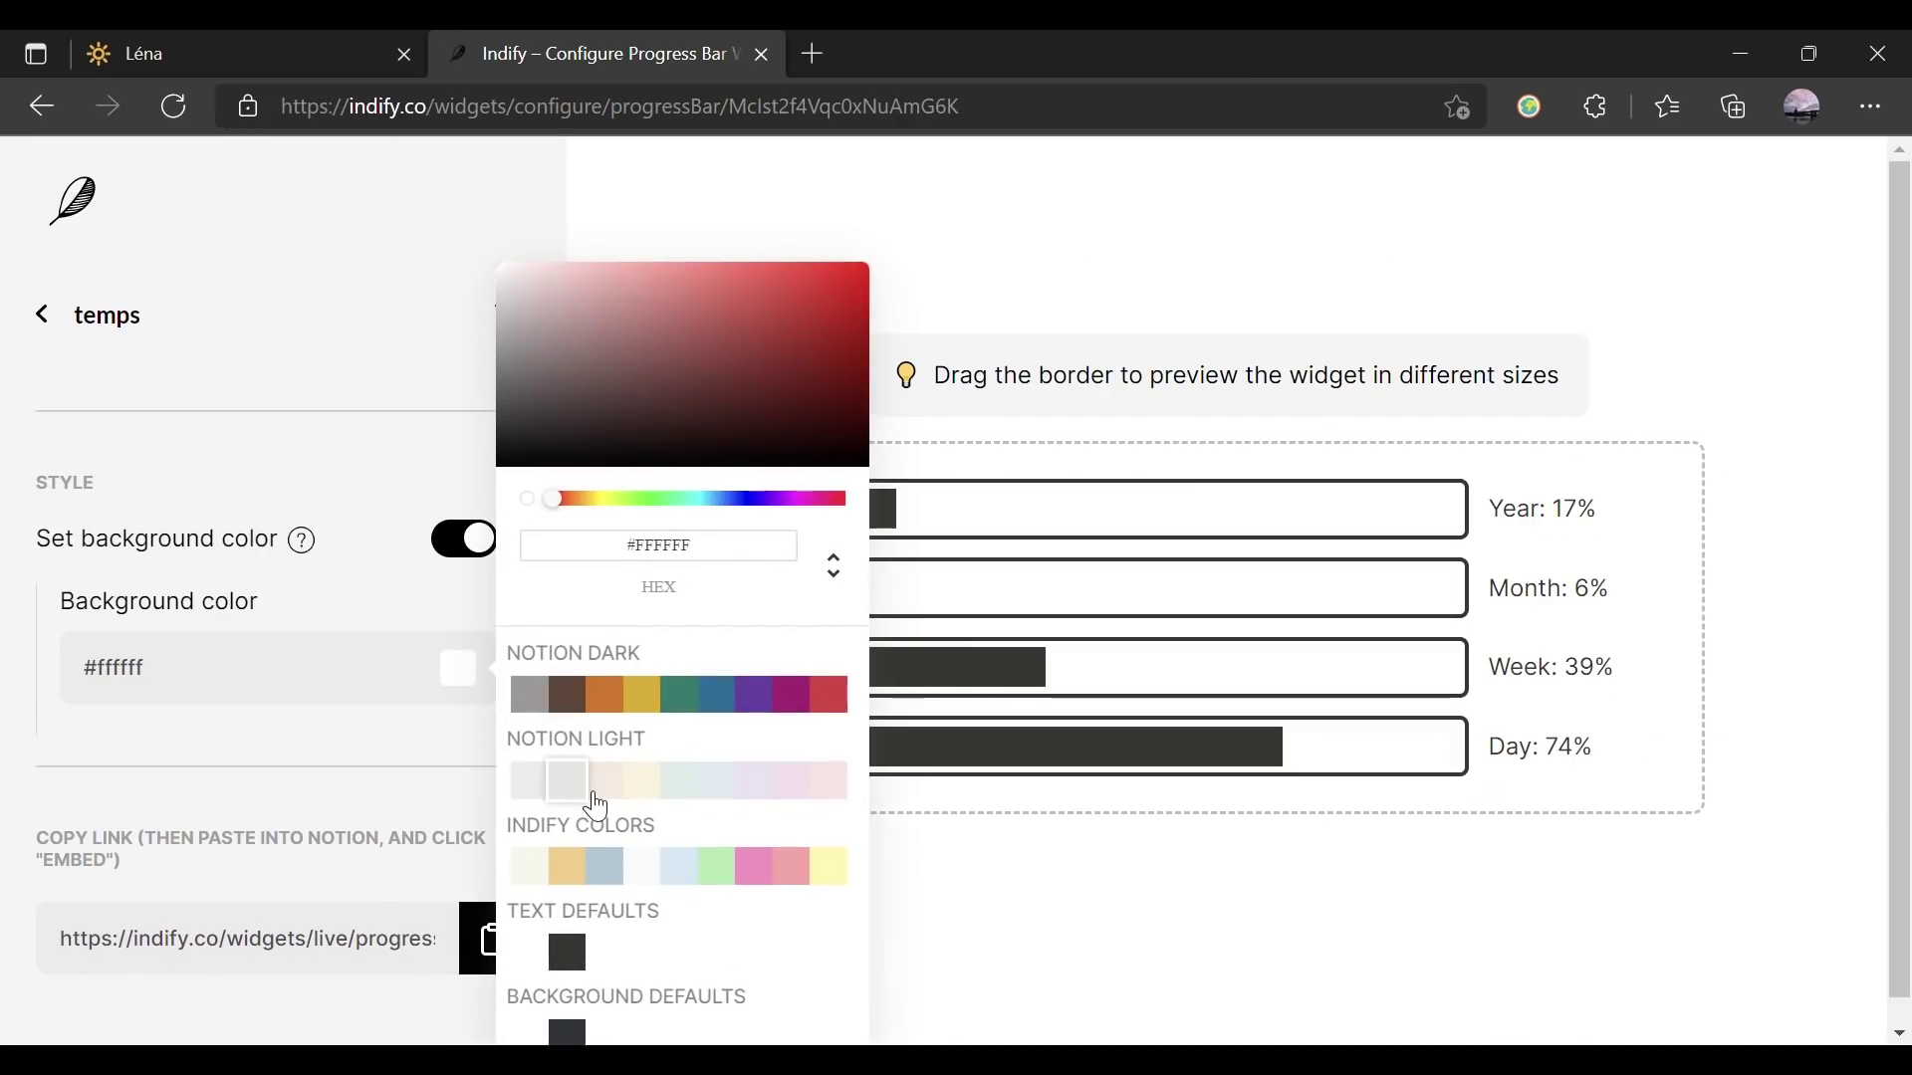
{"action": "left_click", "coordinate": [585, 784]}
{"action": "left_click", "coordinate": [414, 615]}
{"action": "scroll", "coordinate": [364, 586], "scroll_direction": "down", "scroll_amount": 4}
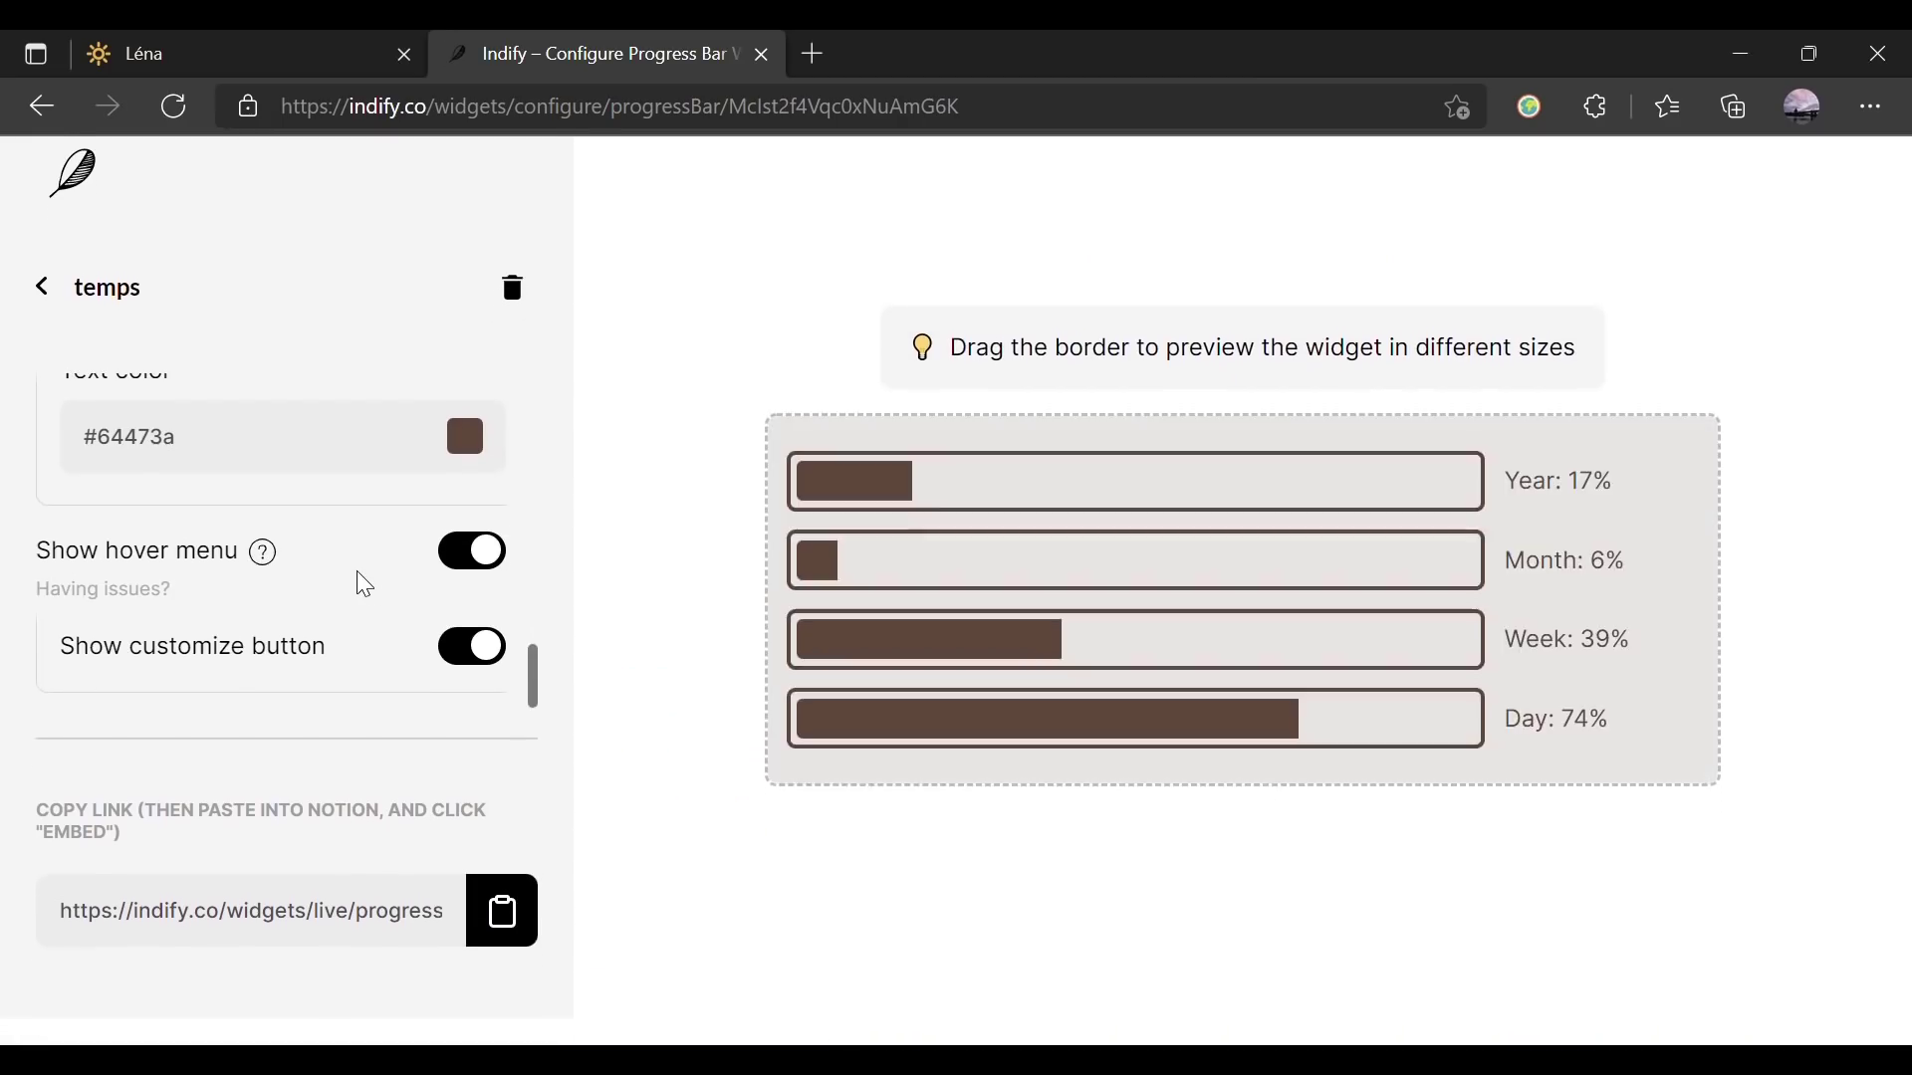
{"action": "scroll", "coordinate": [511, 1006], "scroll_direction": "up", "scroll_amount": 5}
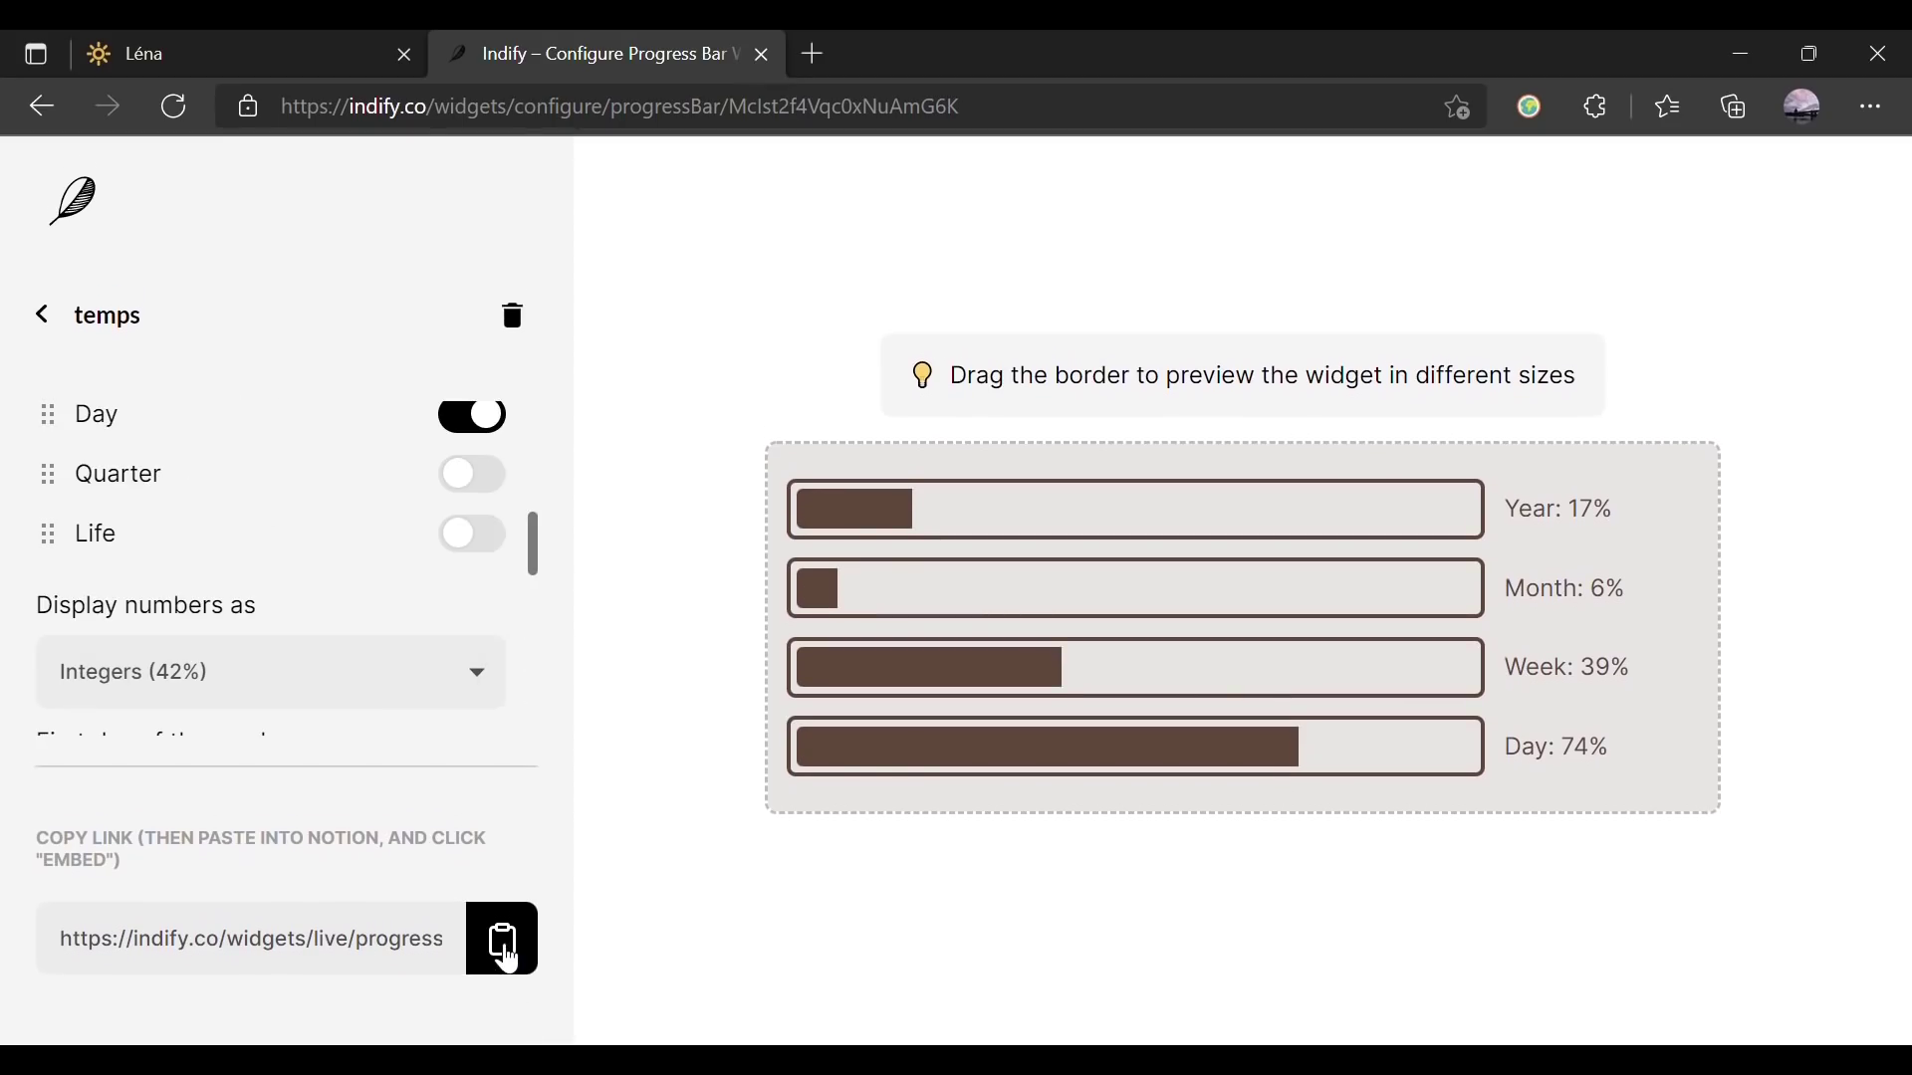
{"action": "left_click", "coordinate": [507, 961]}
- Switch to the Notion dashboard, add a text block under the divider below Vendredi and embed the progress bar widget there
{"action": "left_click", "coordinate": [344, 33]}
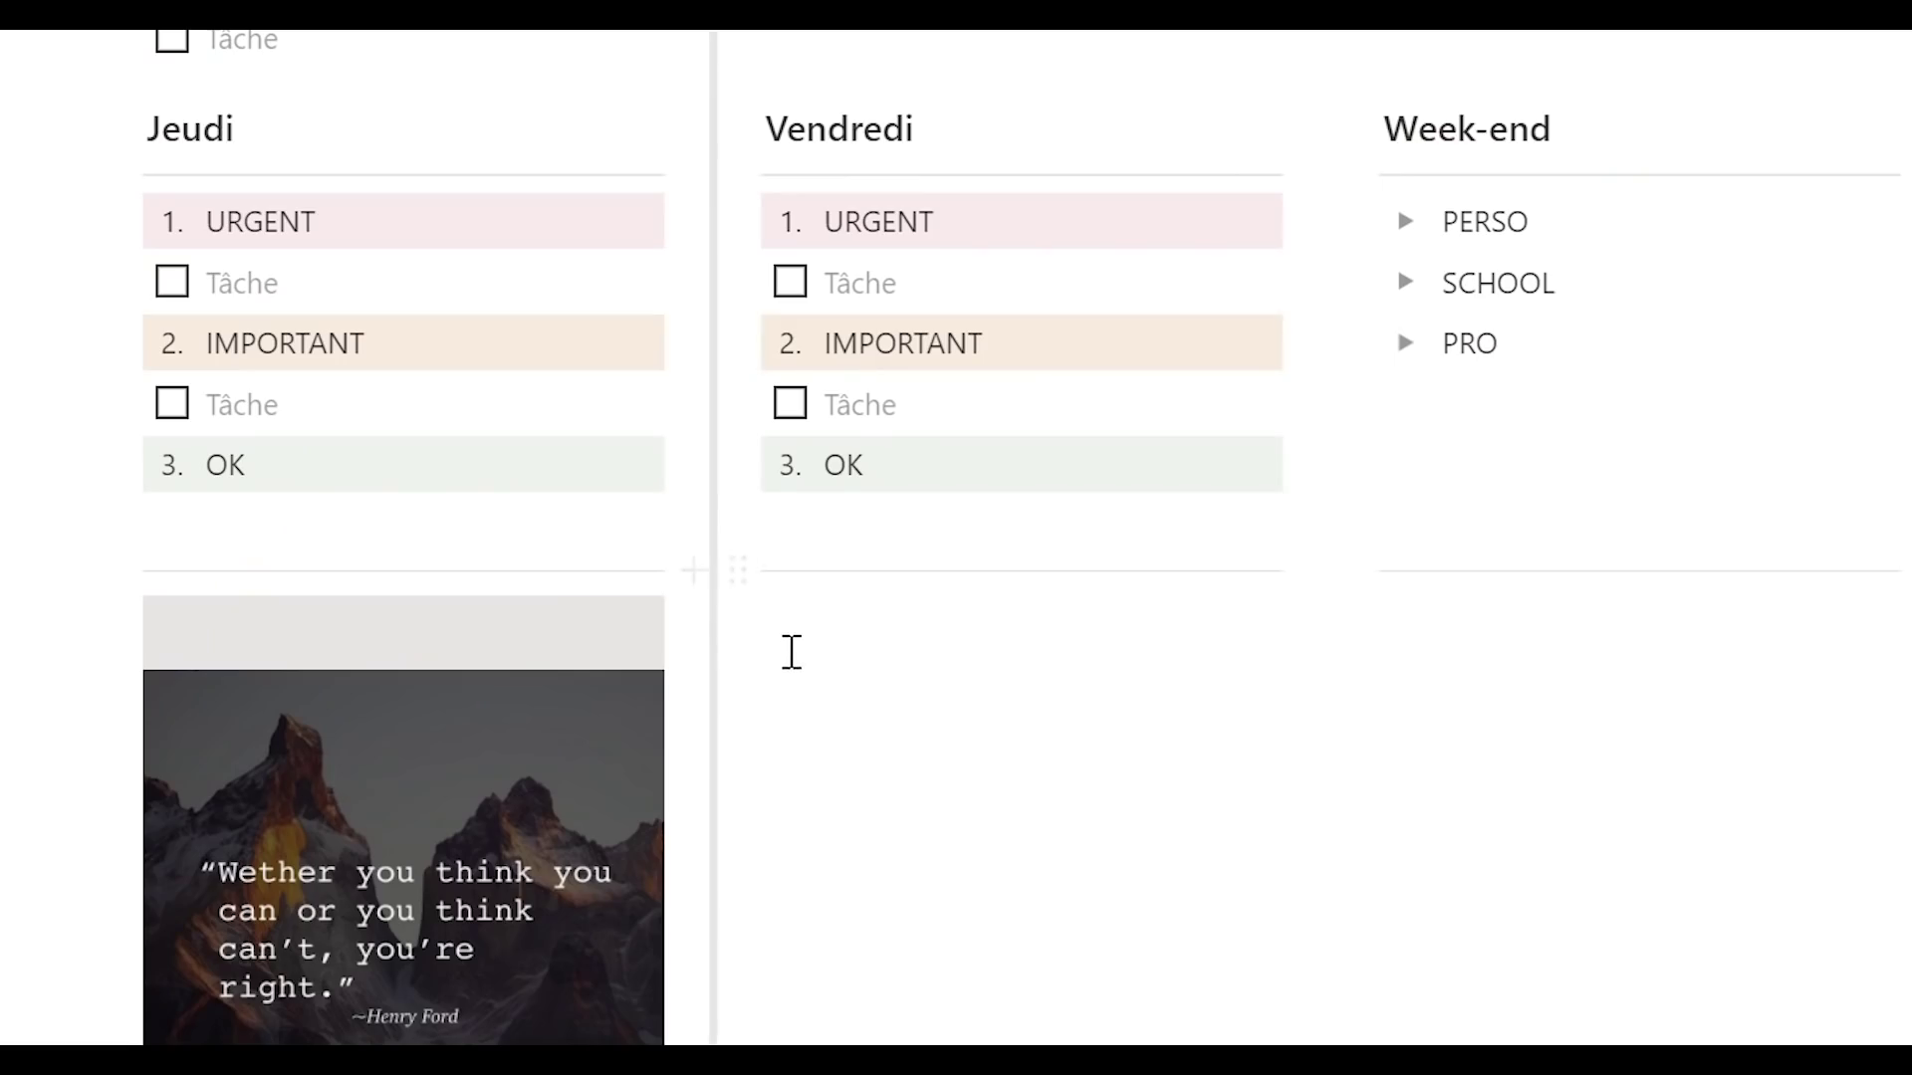
{"action": "left_click", "coordinate": [694, 572]}
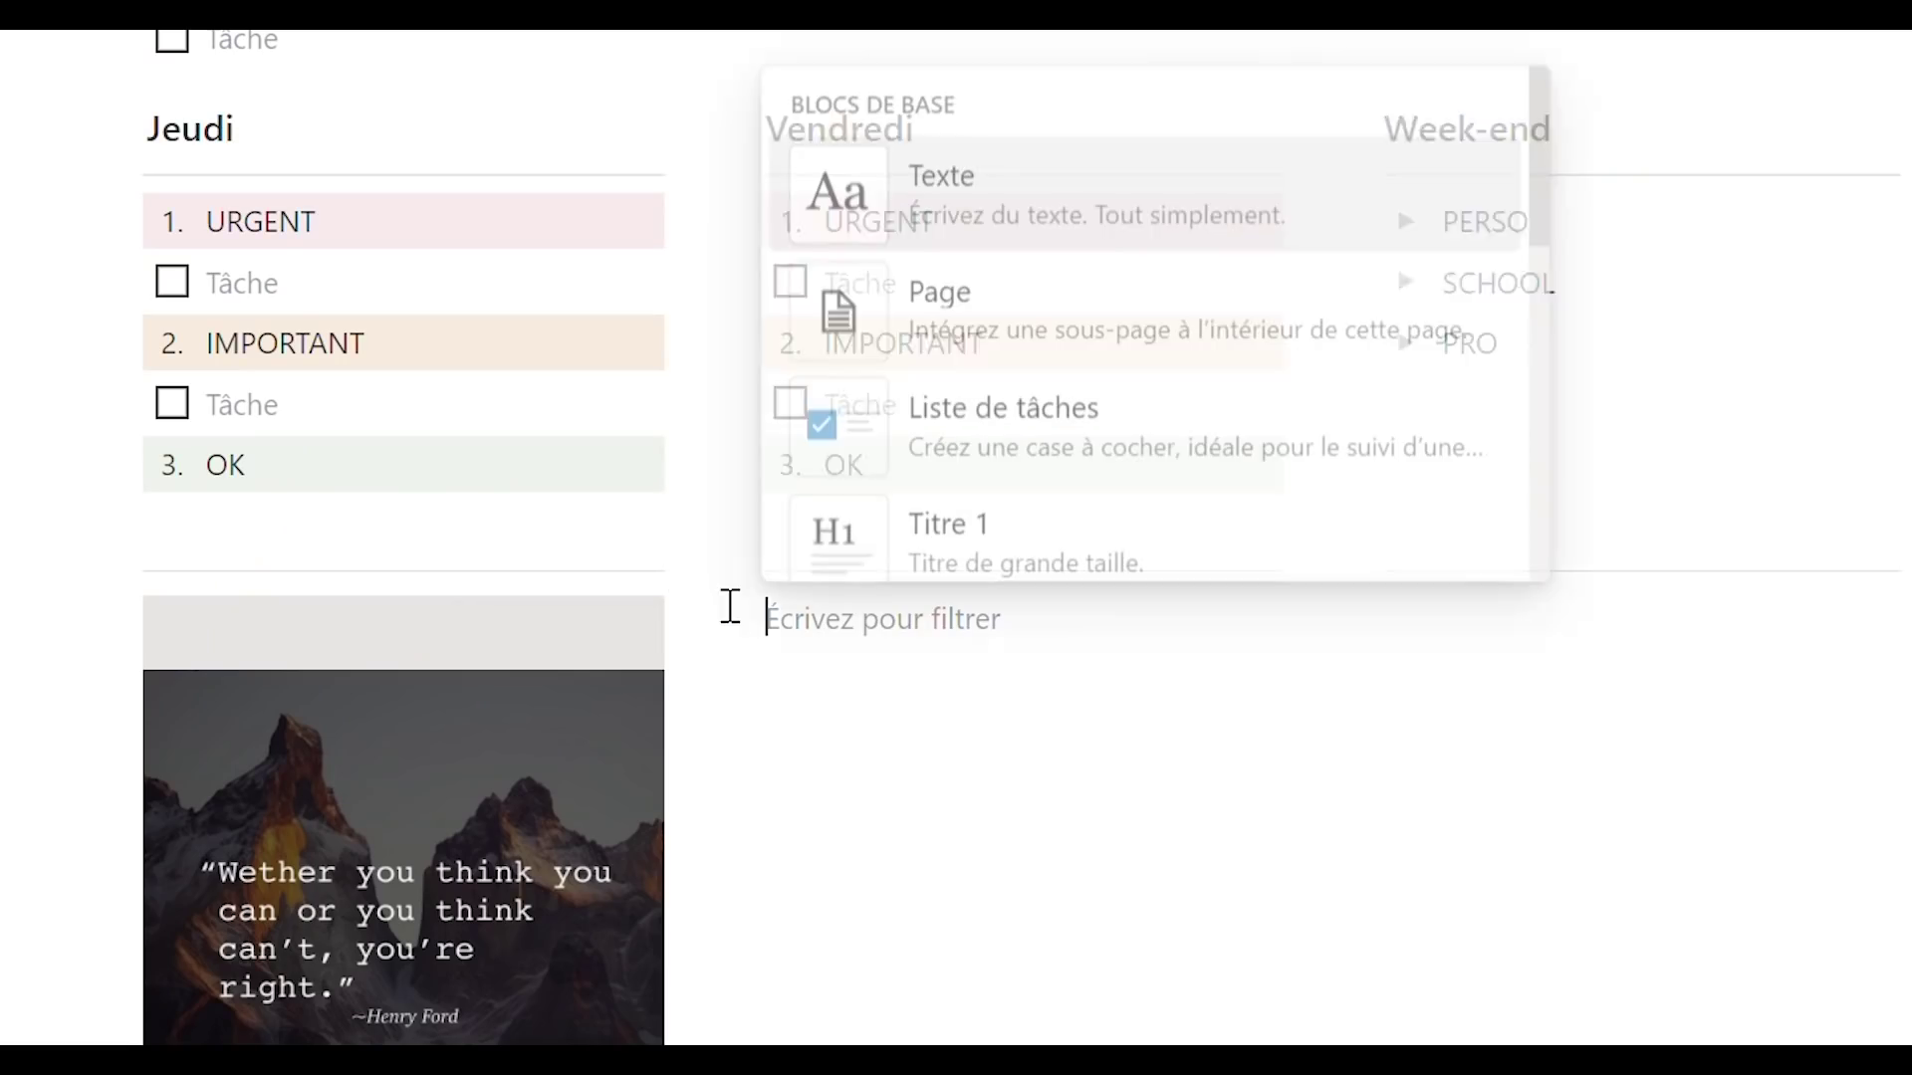
{"action": "left_click", "coordinate": [1045, 194]}
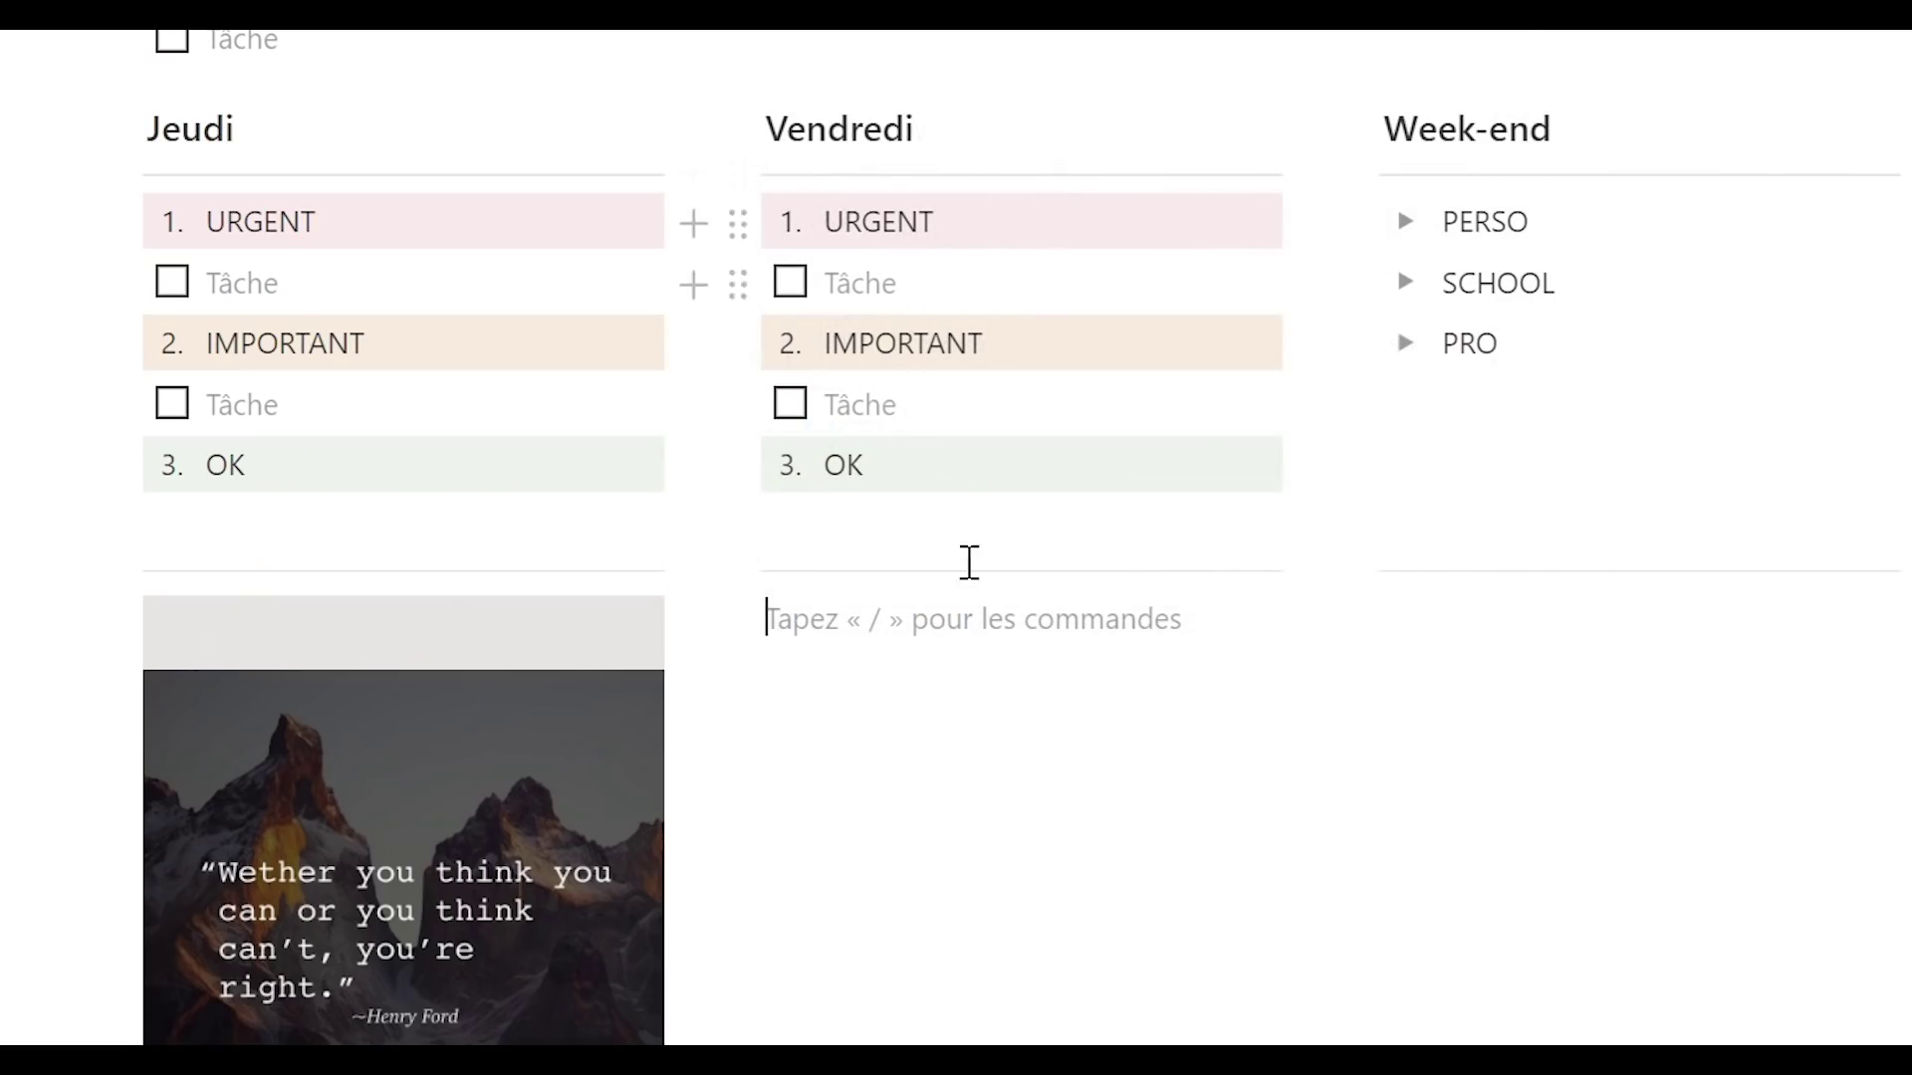
{"action": "key", "text": "ctrl+v"}
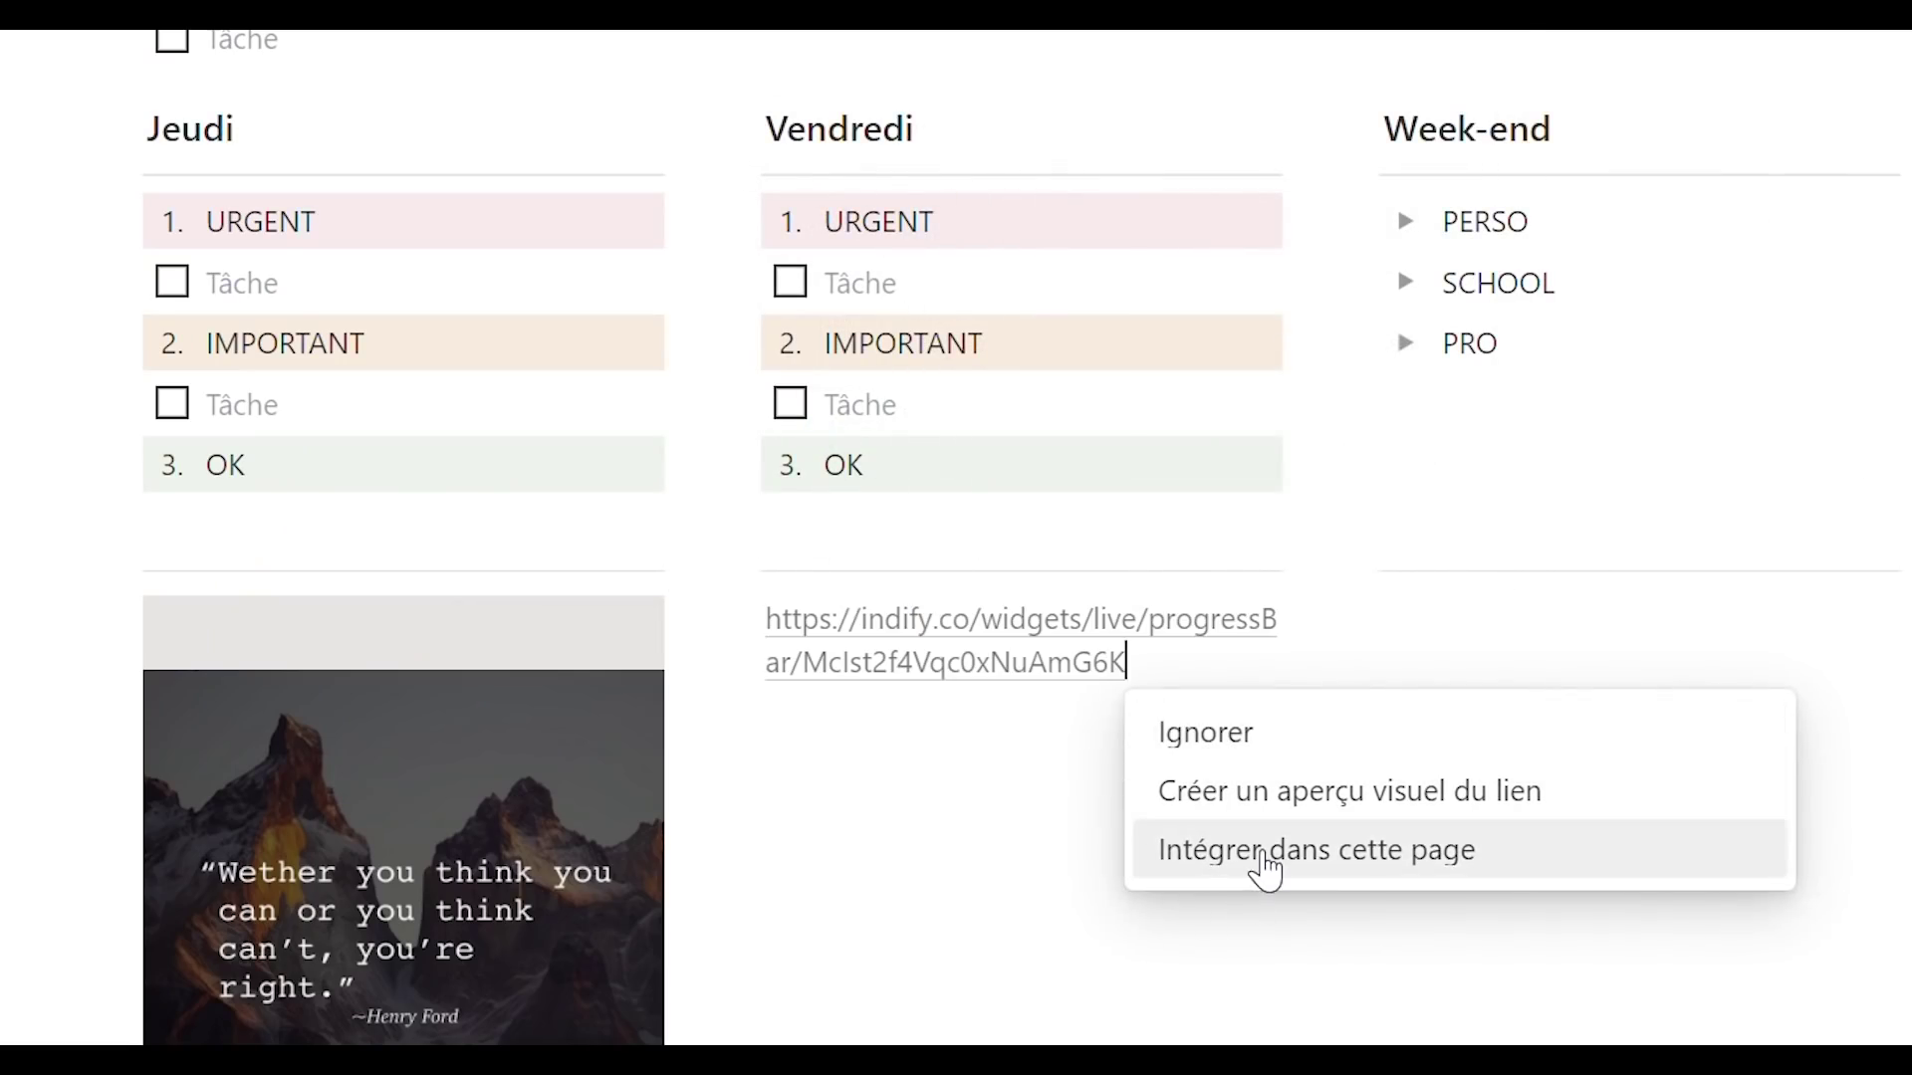
{"action": "left_click", "coordinate": [1265, 872]}
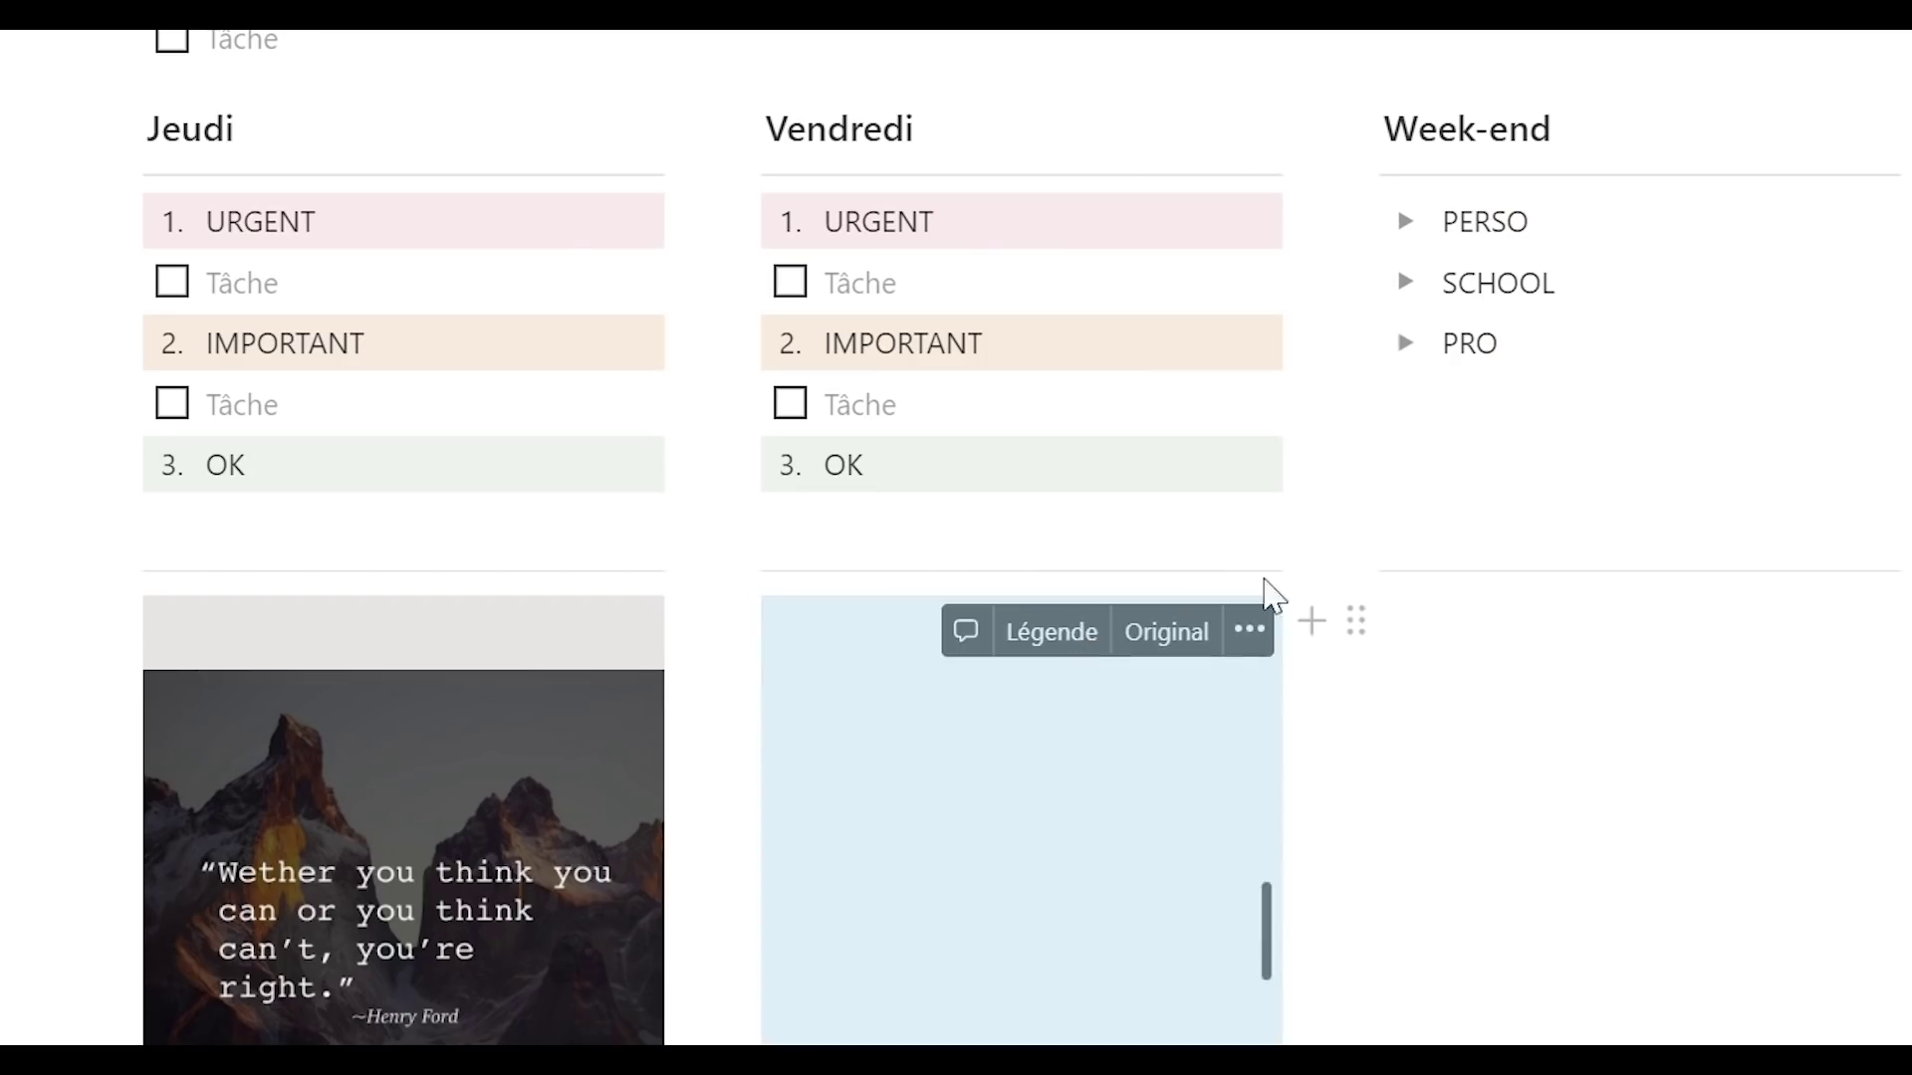
- Style the MEMOIRE counter widget on Indify with a light grey background and text color #64473a, and copy its embed link
{"action": "scroll", "coordinate": [1525, 797], "scroll_direction": "down", "scroll_amount": 3}
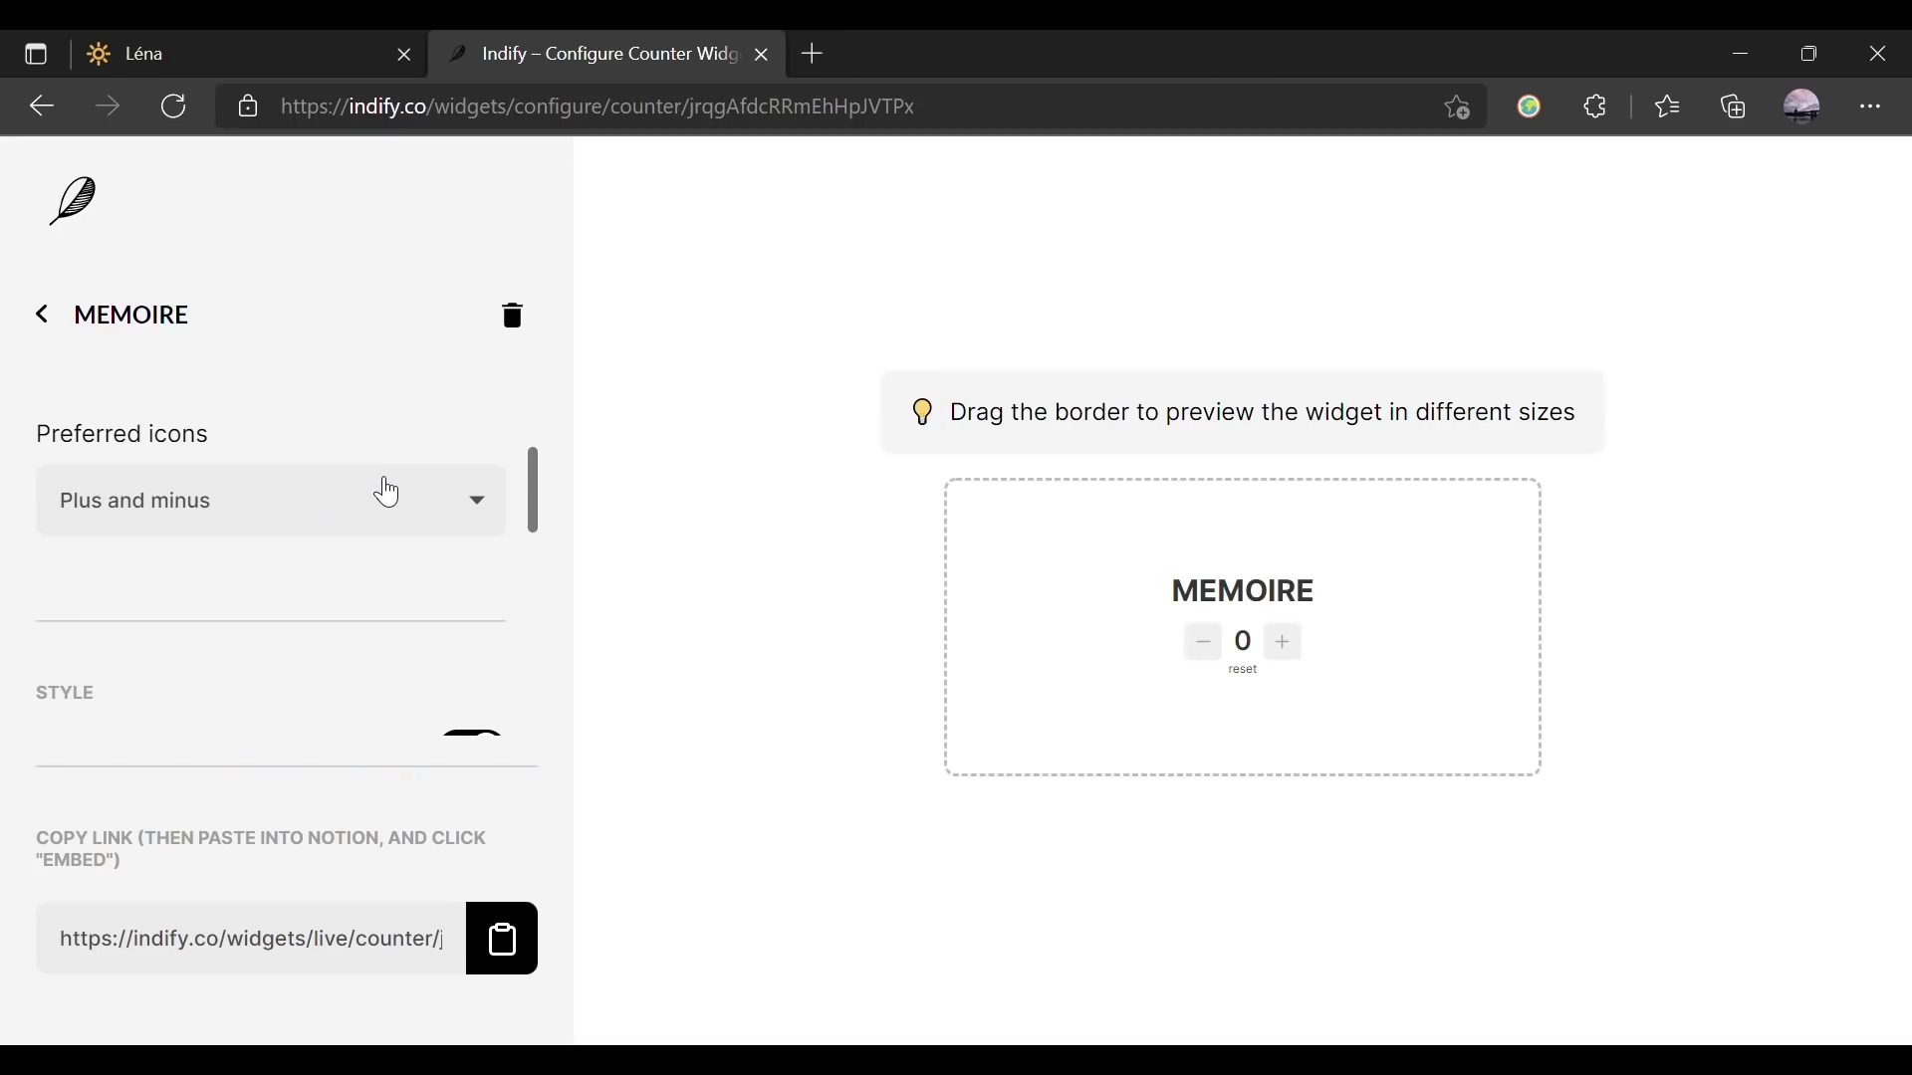
{"action": "scroll", "coordinate": [387, 502], "scroll_direction": "down", "scroll_amount": 5}
{"action": "left_click", "coordinate": [525, 955]}
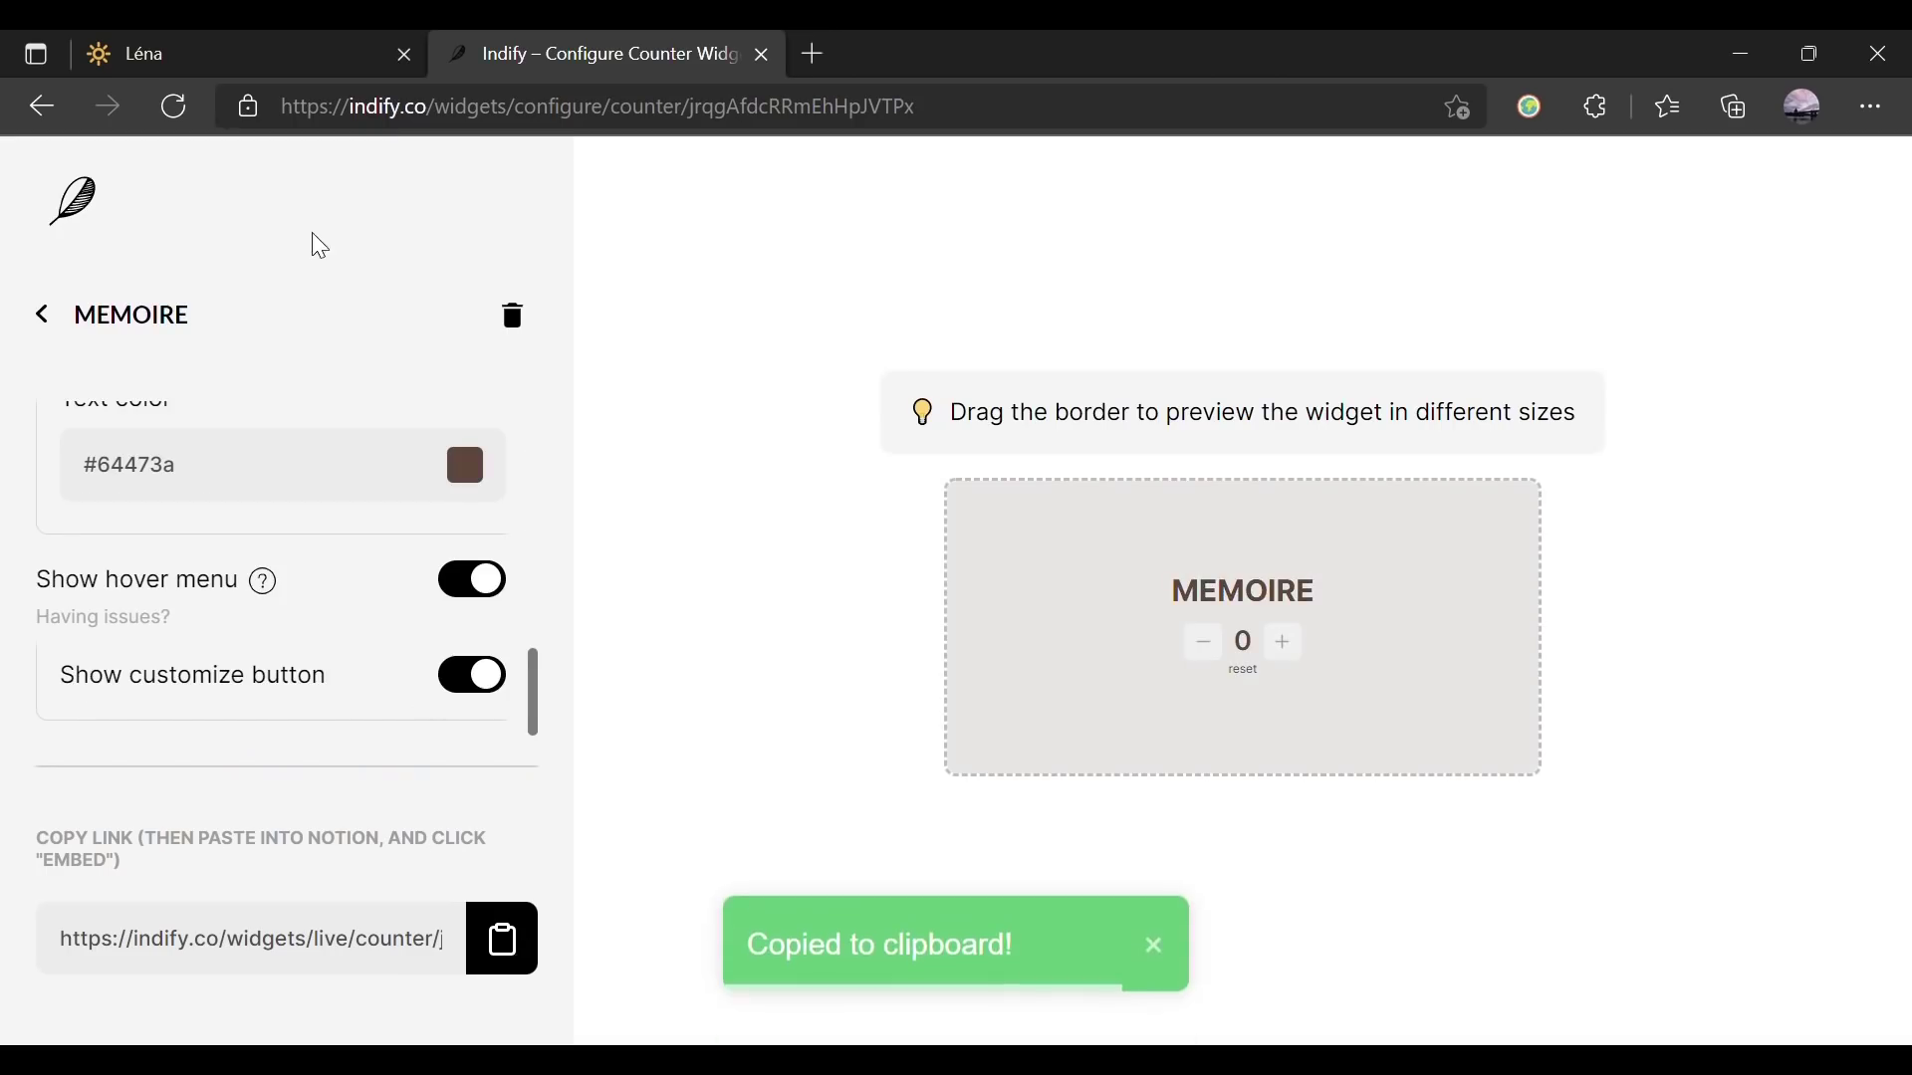
- Switch to the Notion dashboard, embed the MEMOIRE counter under the divider below Week-end and increase its count
{"action": "left_click", "coordinate": [229, 54]}
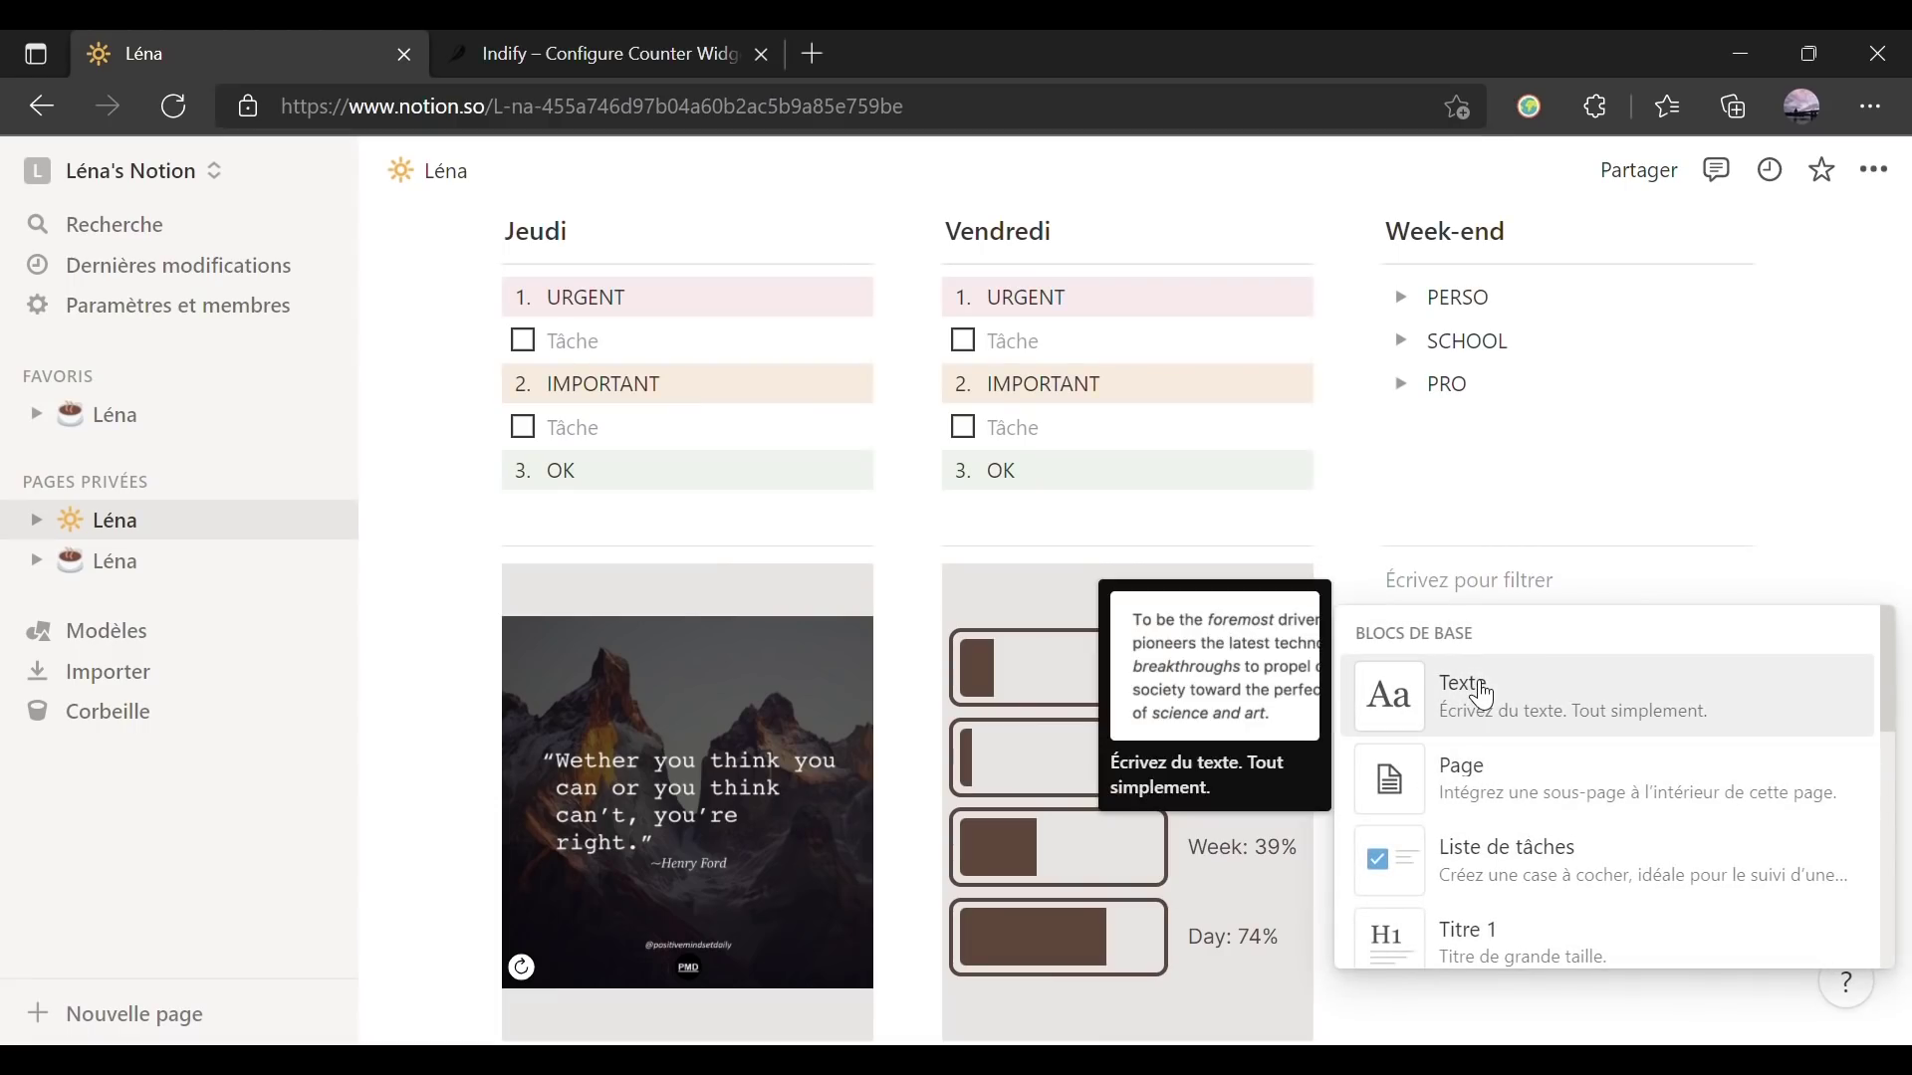
{"action": "key", "text": "ctrl+v"}
{"action": "left_click", "coordinate": [1518, 751]}
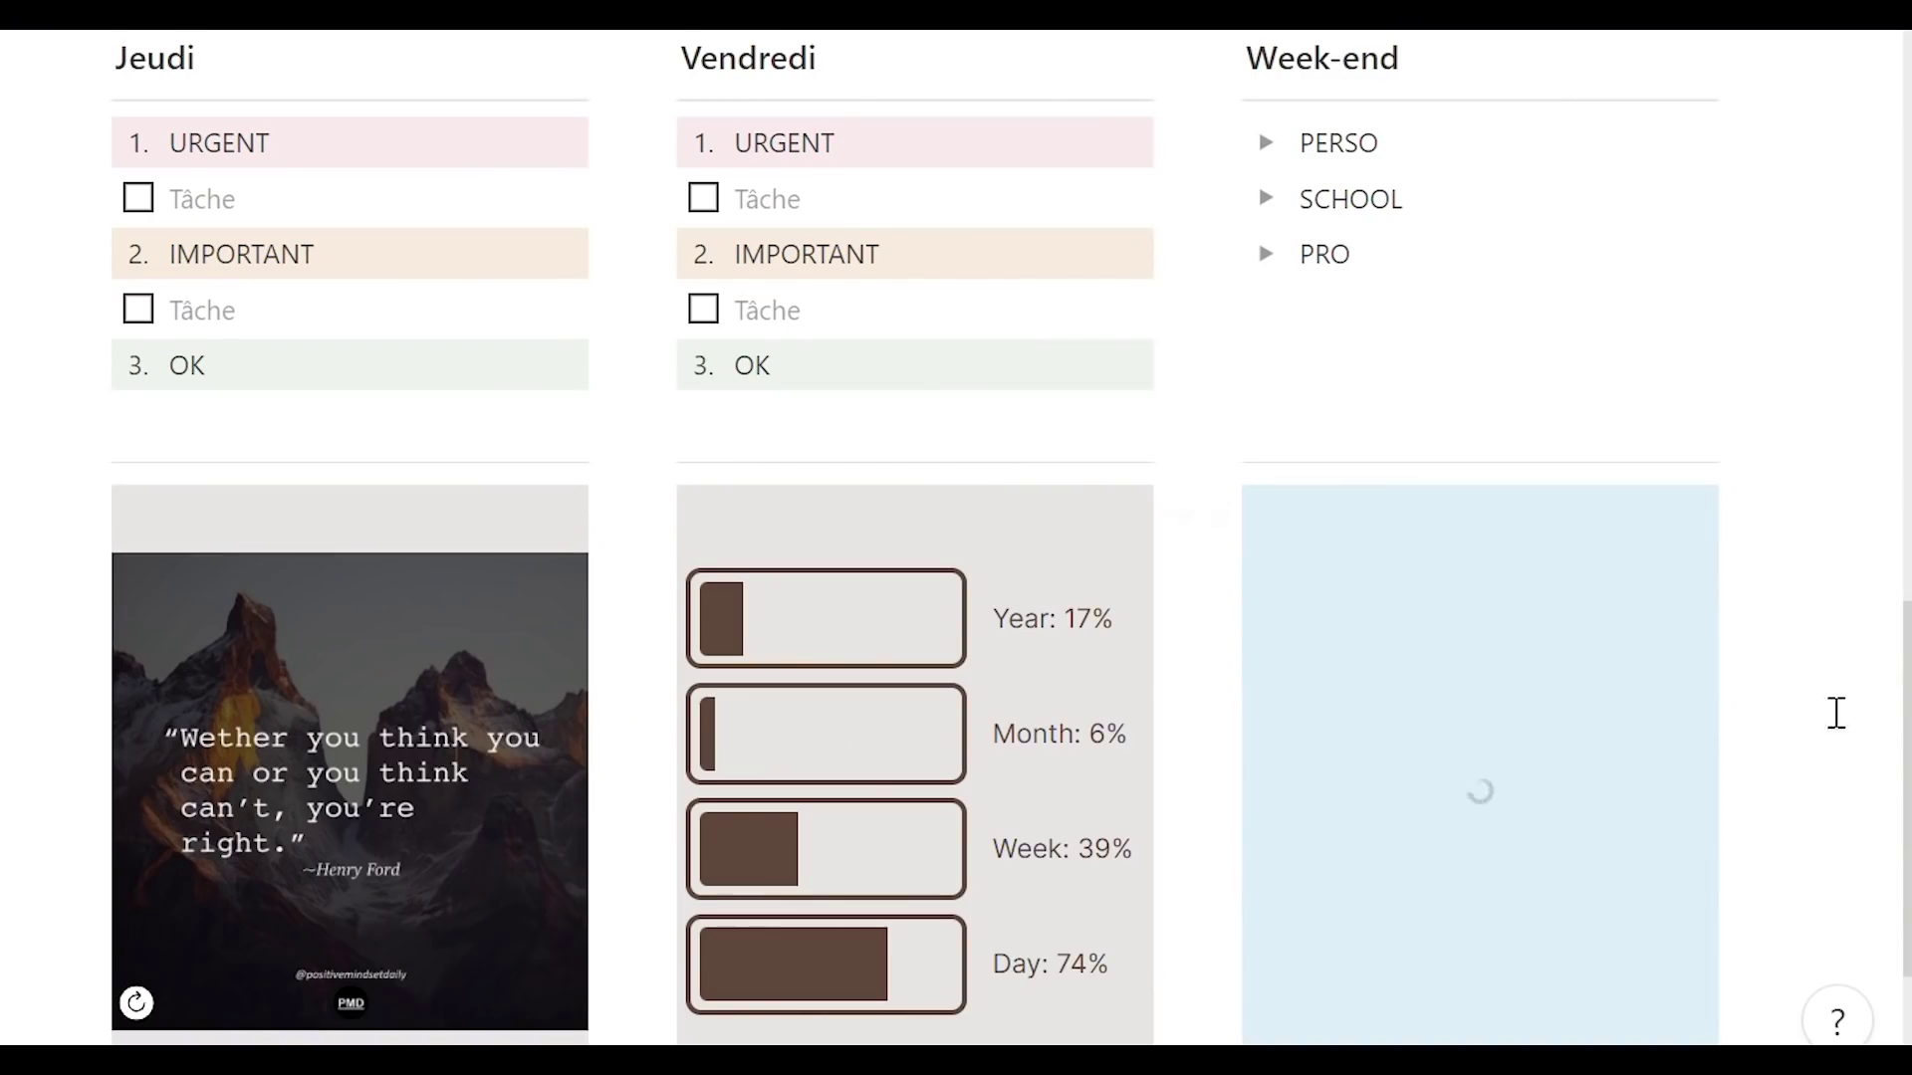
{"action": "left_click", "coordinate": [1531, 810]}
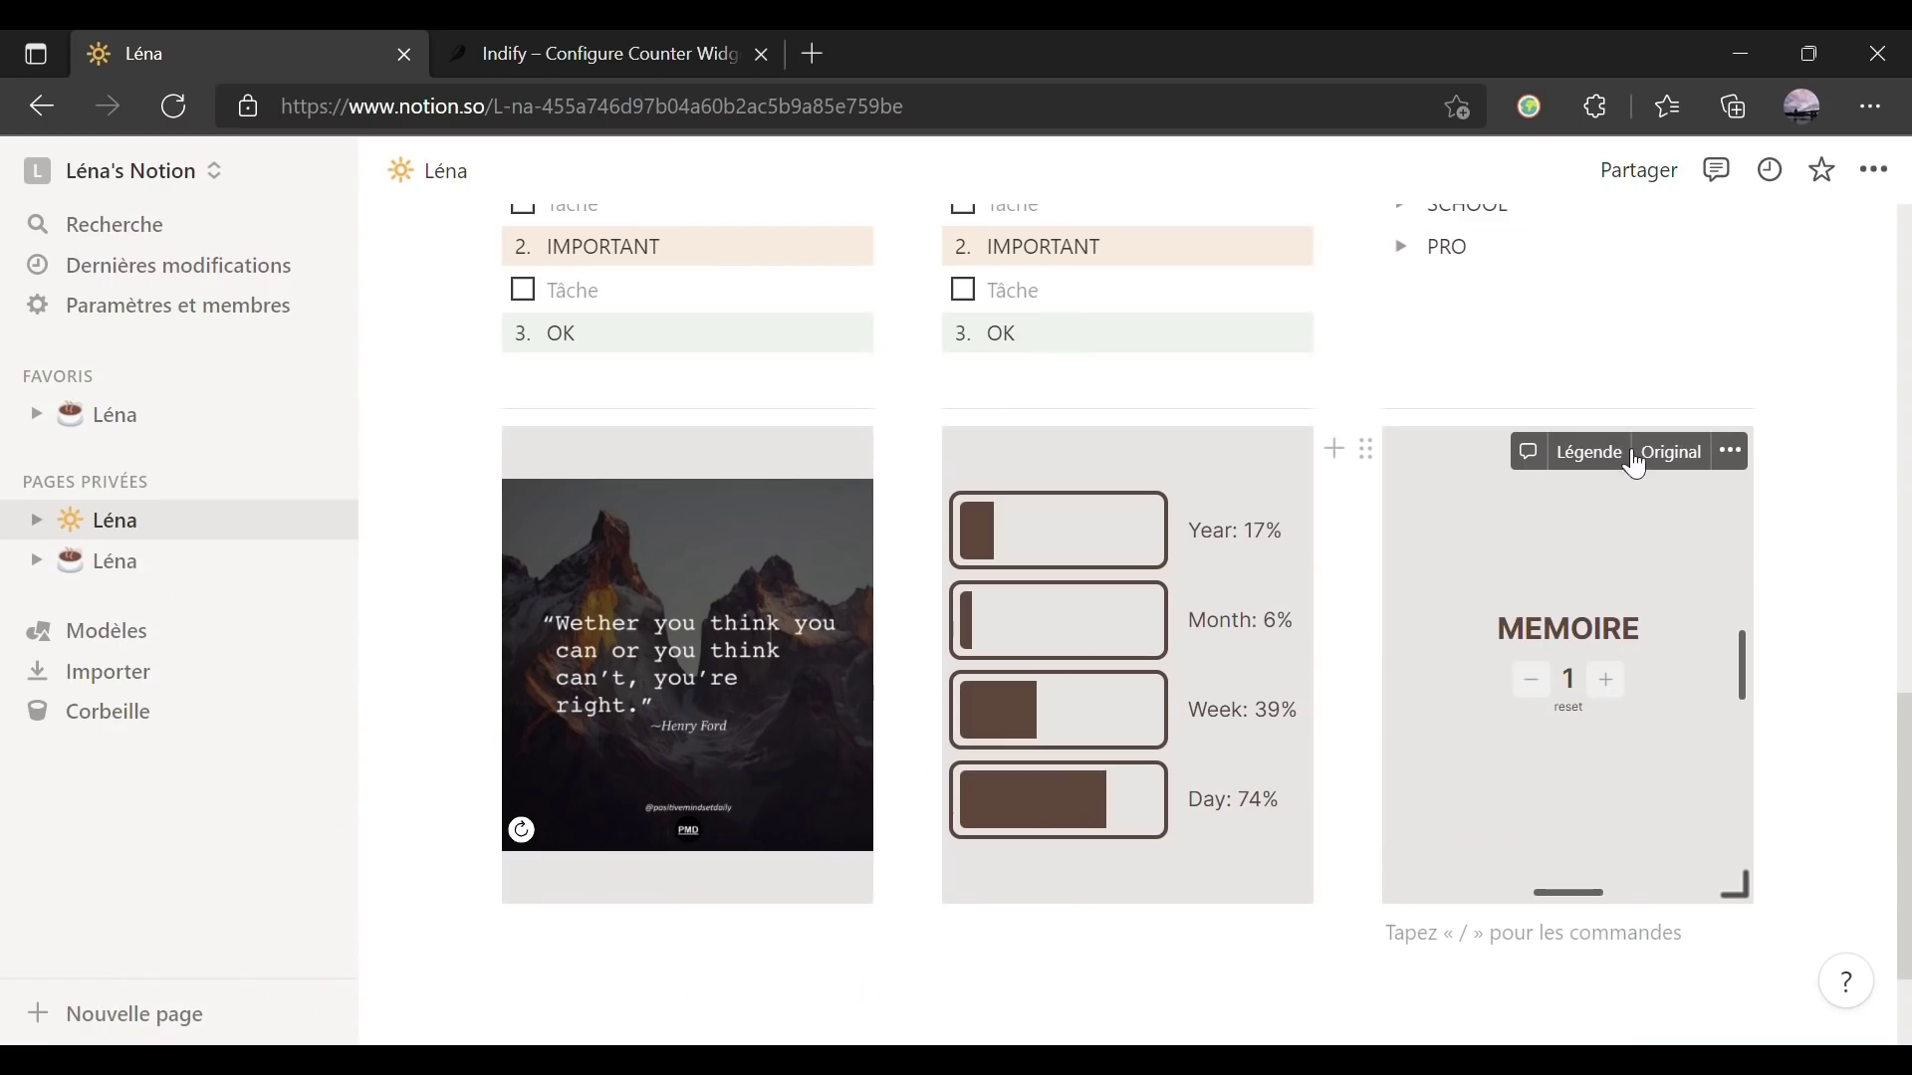
{"action": "left_click", "coordinate": [1617, 678]}
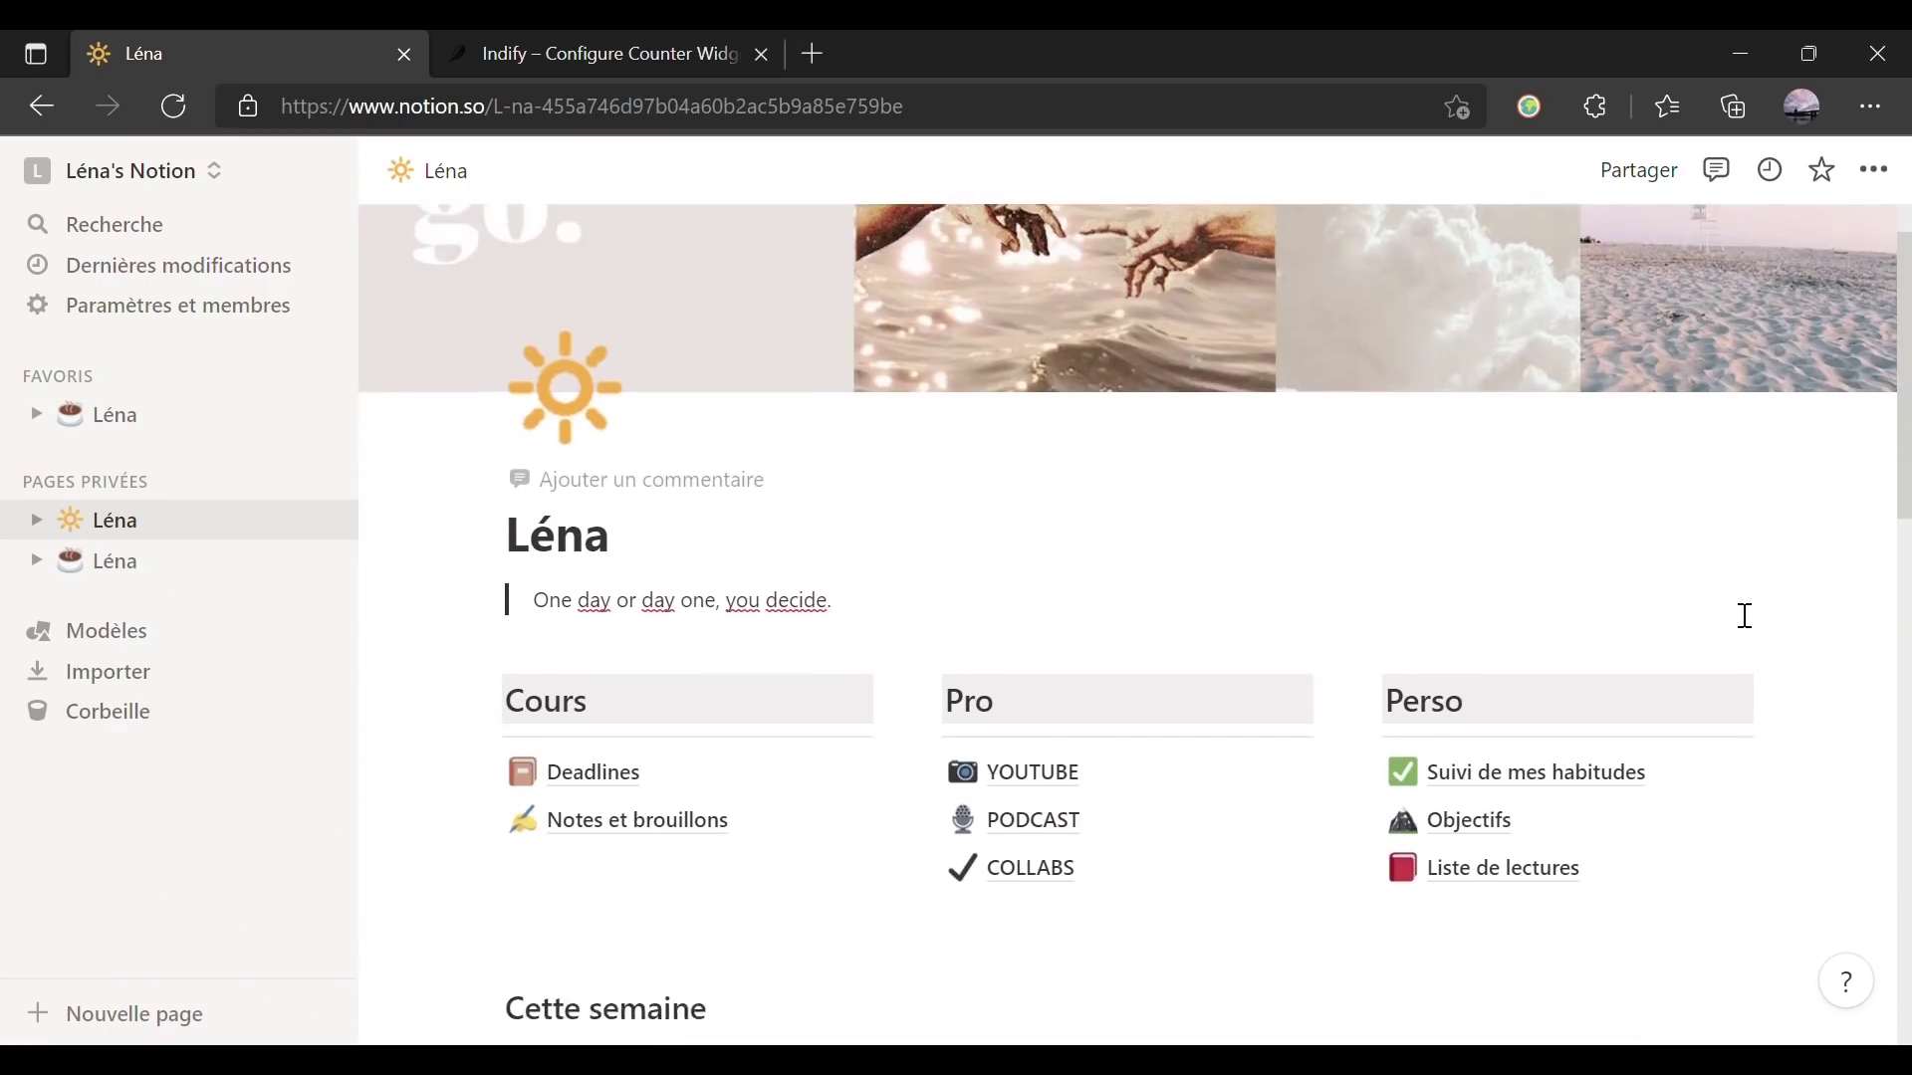
{"action": "scroll", "coordinate": [1741, 614], "scroll_direction": "down", "scroll_amount": 9}
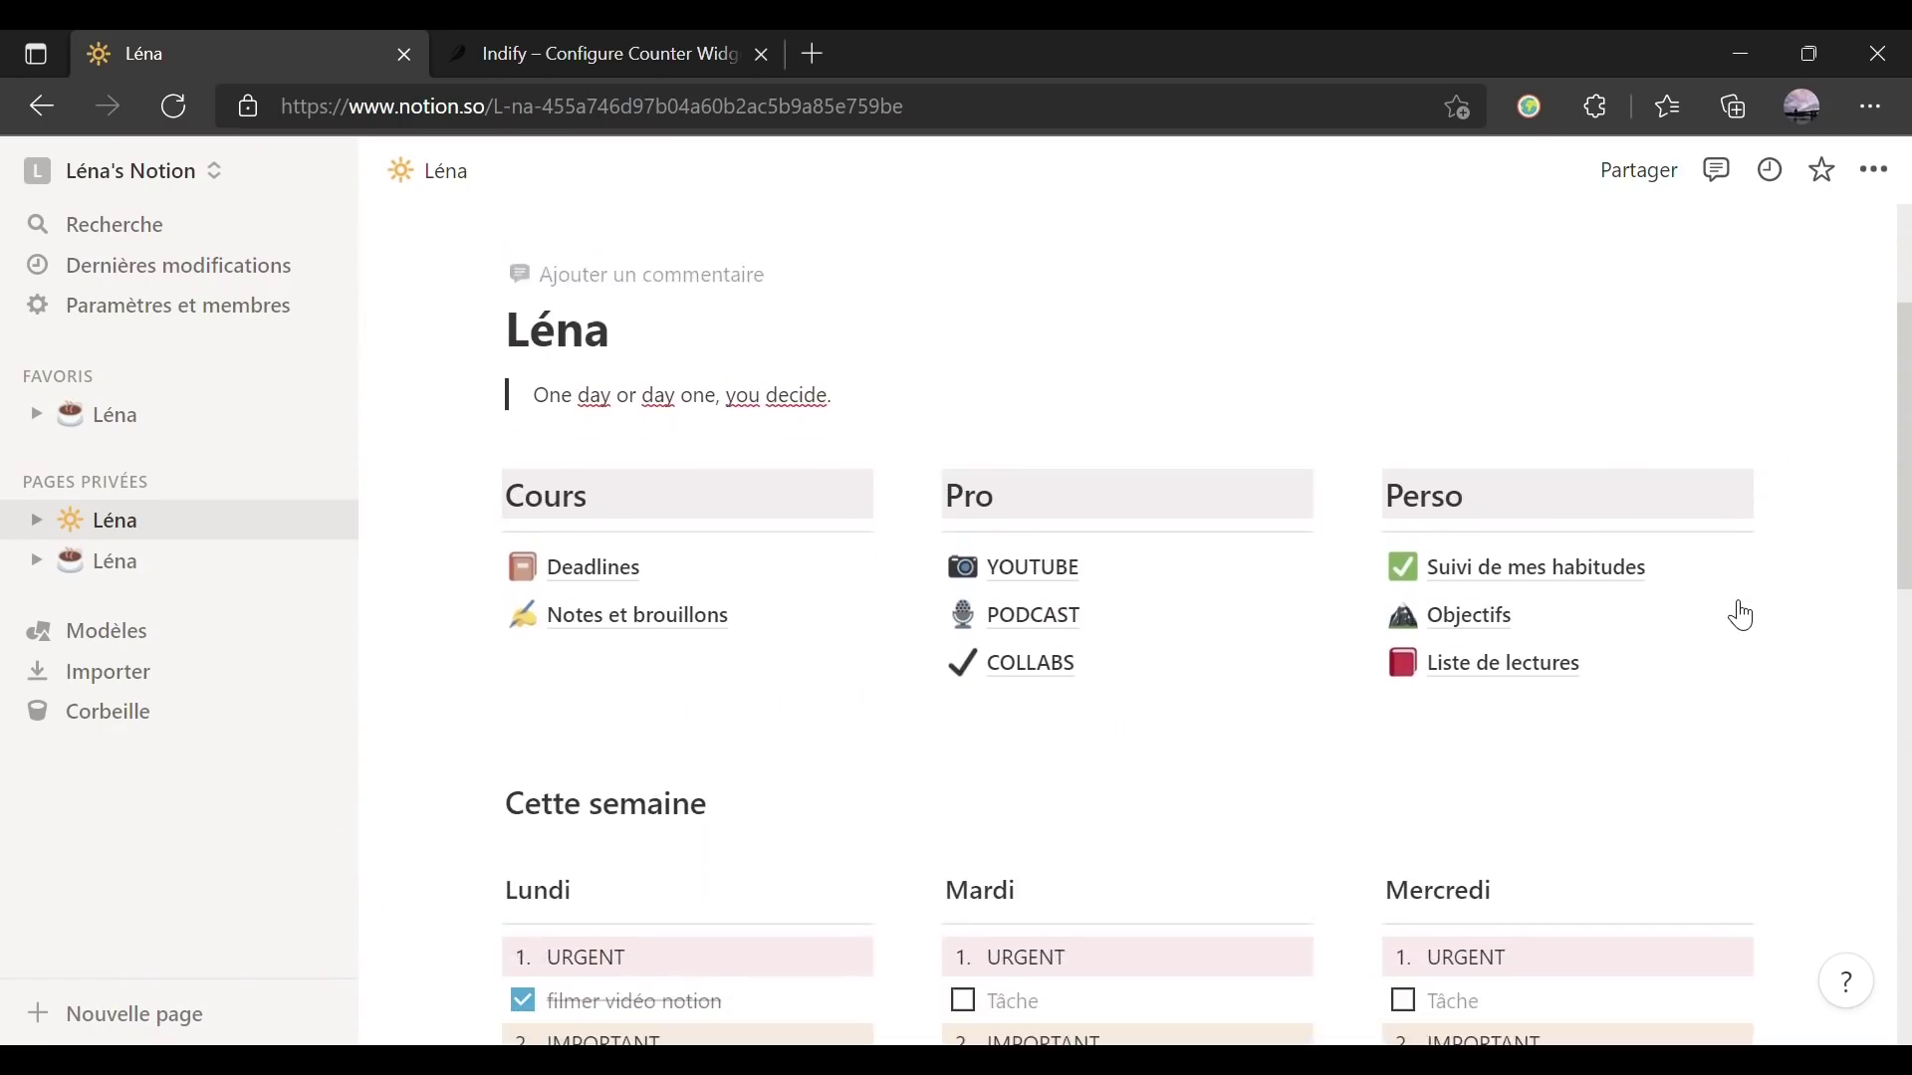
{"action": "scroll", "coordinate": [1746, 615], "scroll_direction": "down", "scroll_amount": 6}
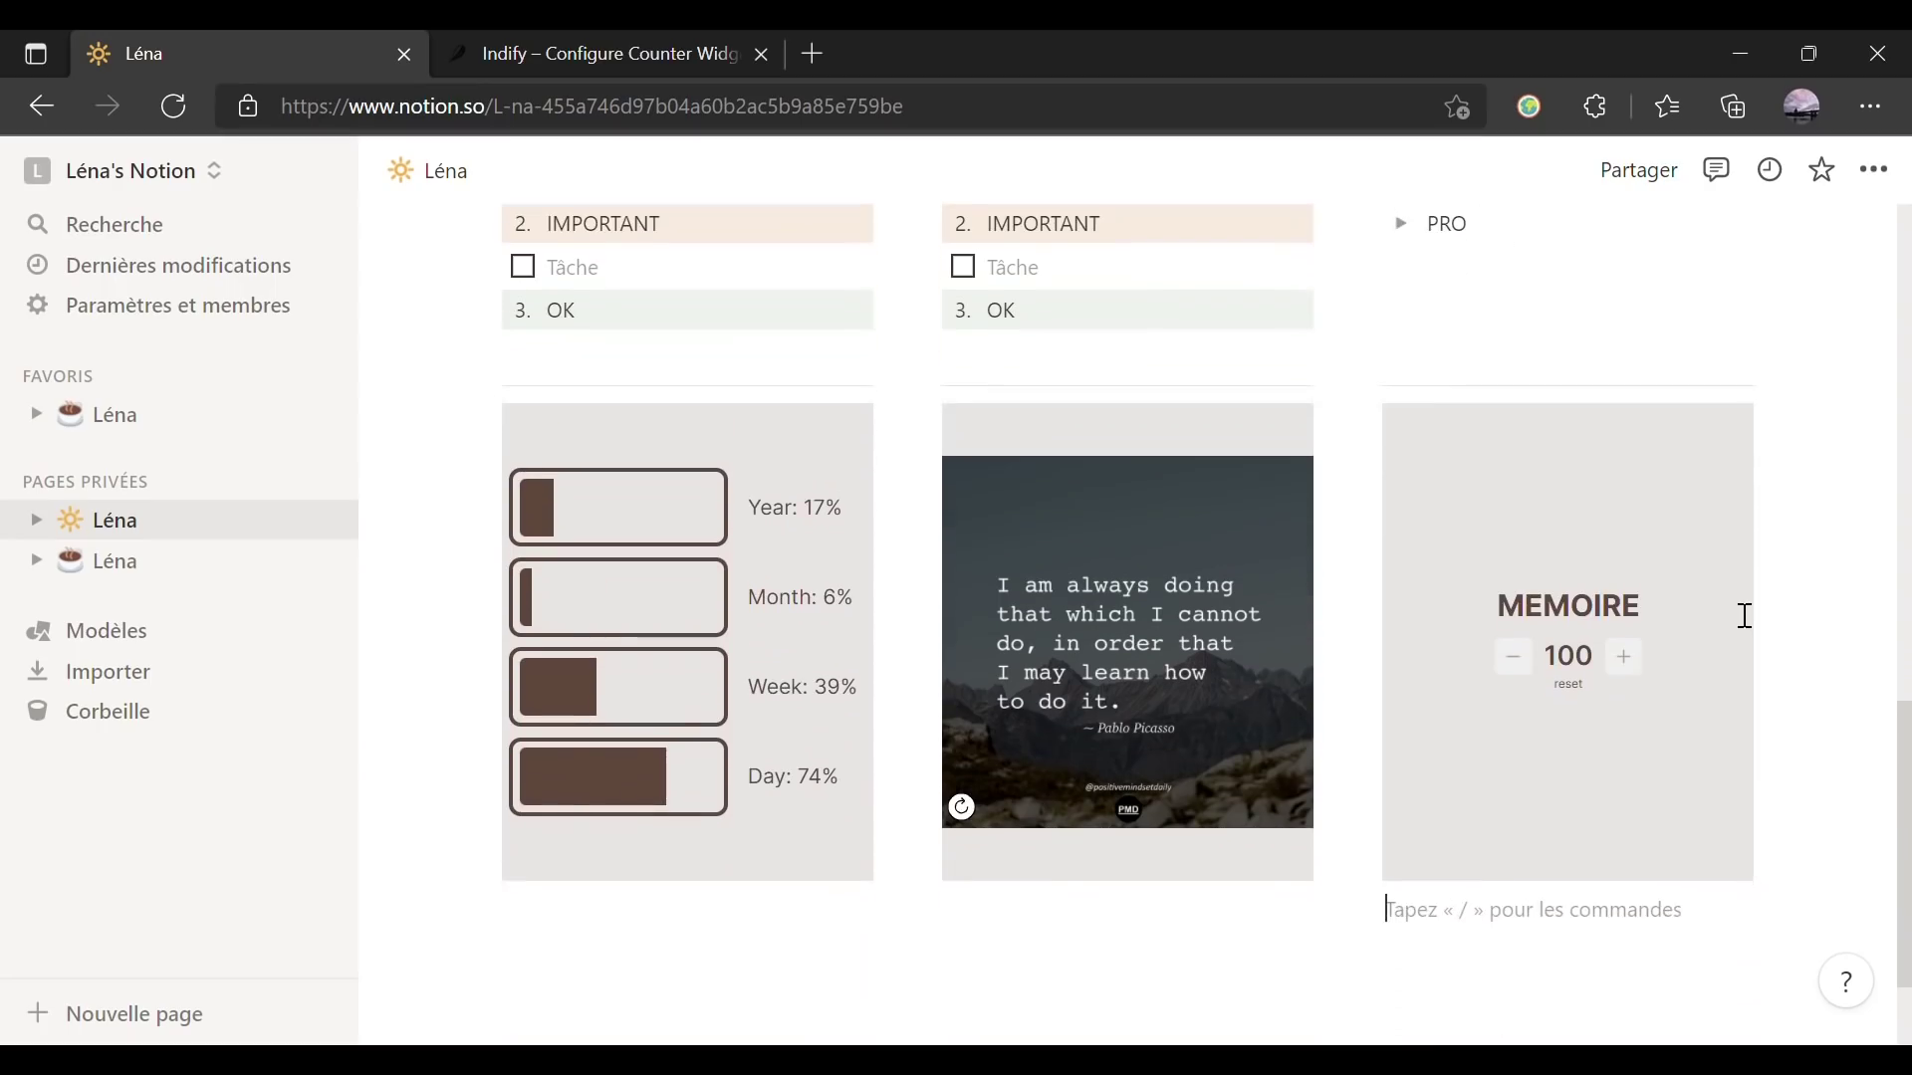
- Open the Suivi de mes habitudes page from the Perso section and delete its Date column
{"action": "scroll", "coordinate": [1821, 510], "scroll_direction": "up", "scroll_amount": 5}
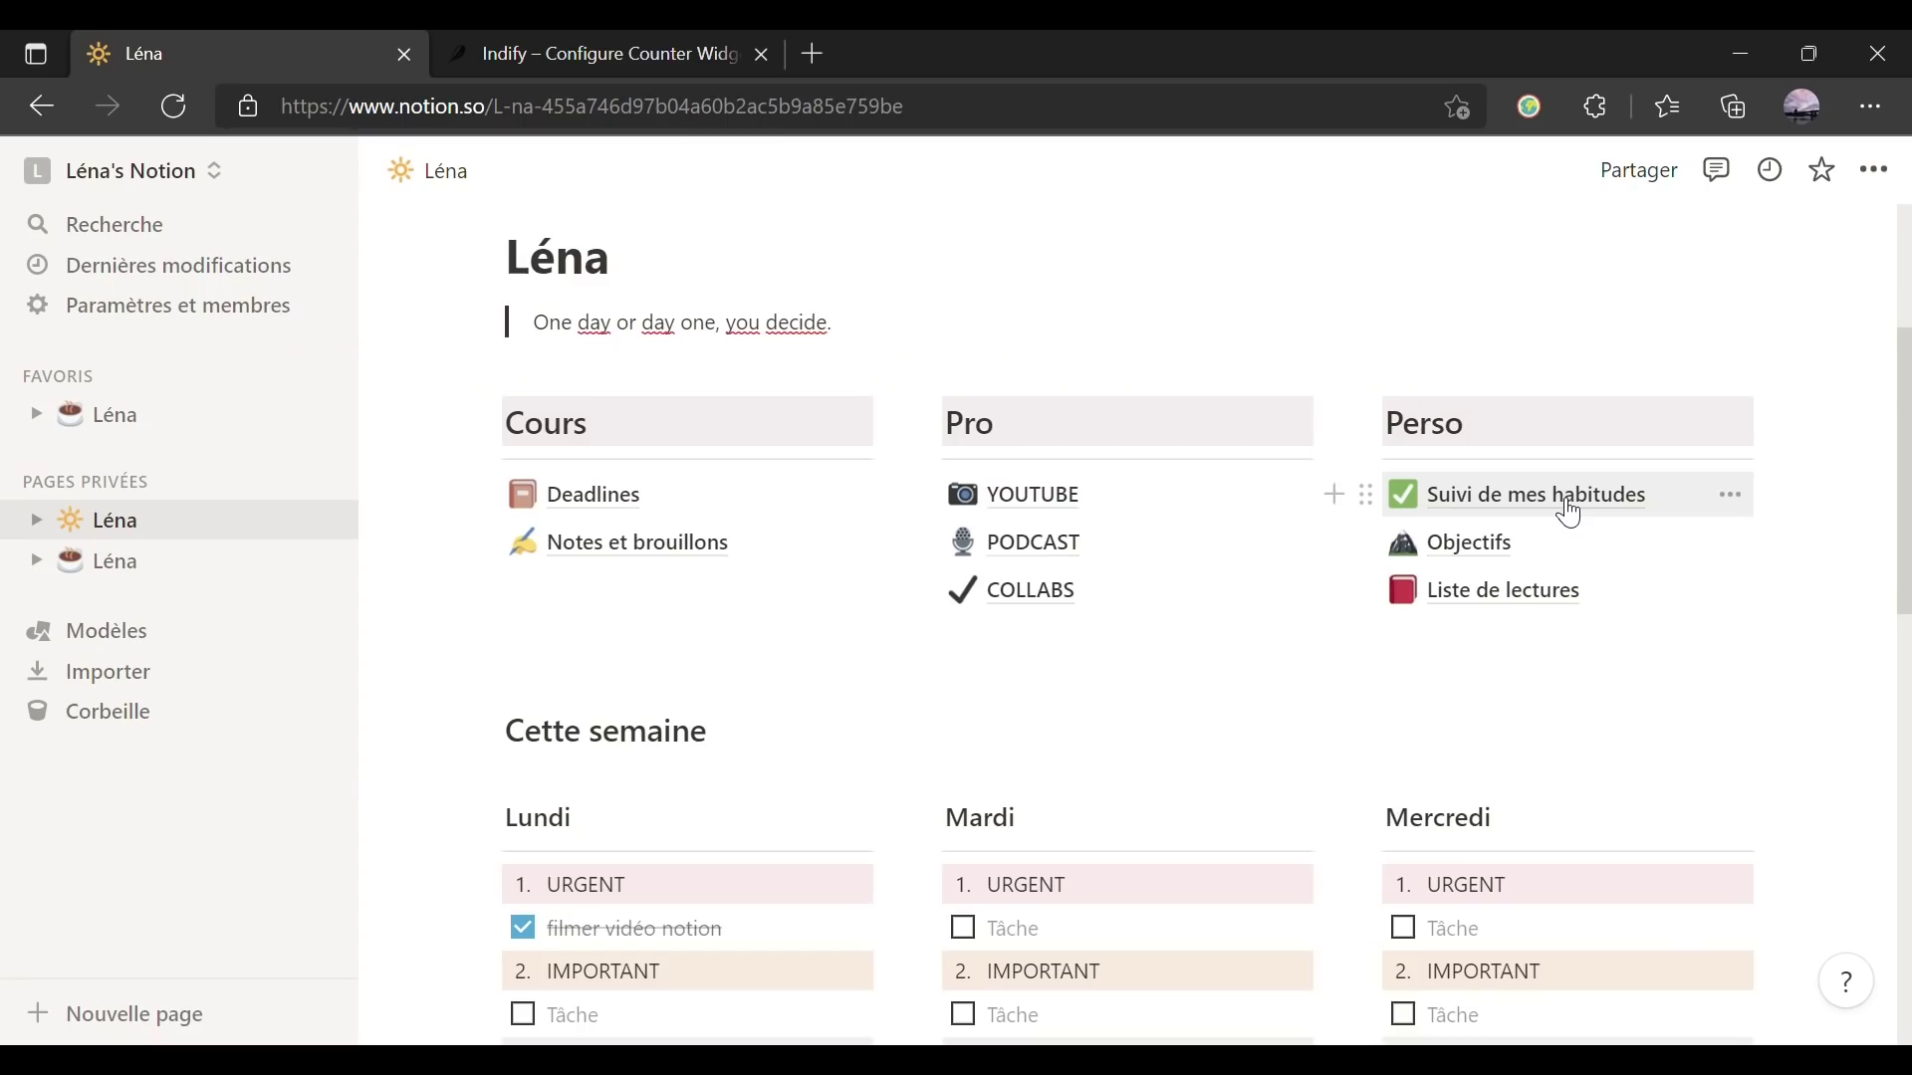
{"action": "left_click", "coordinate": [1570, 512]}
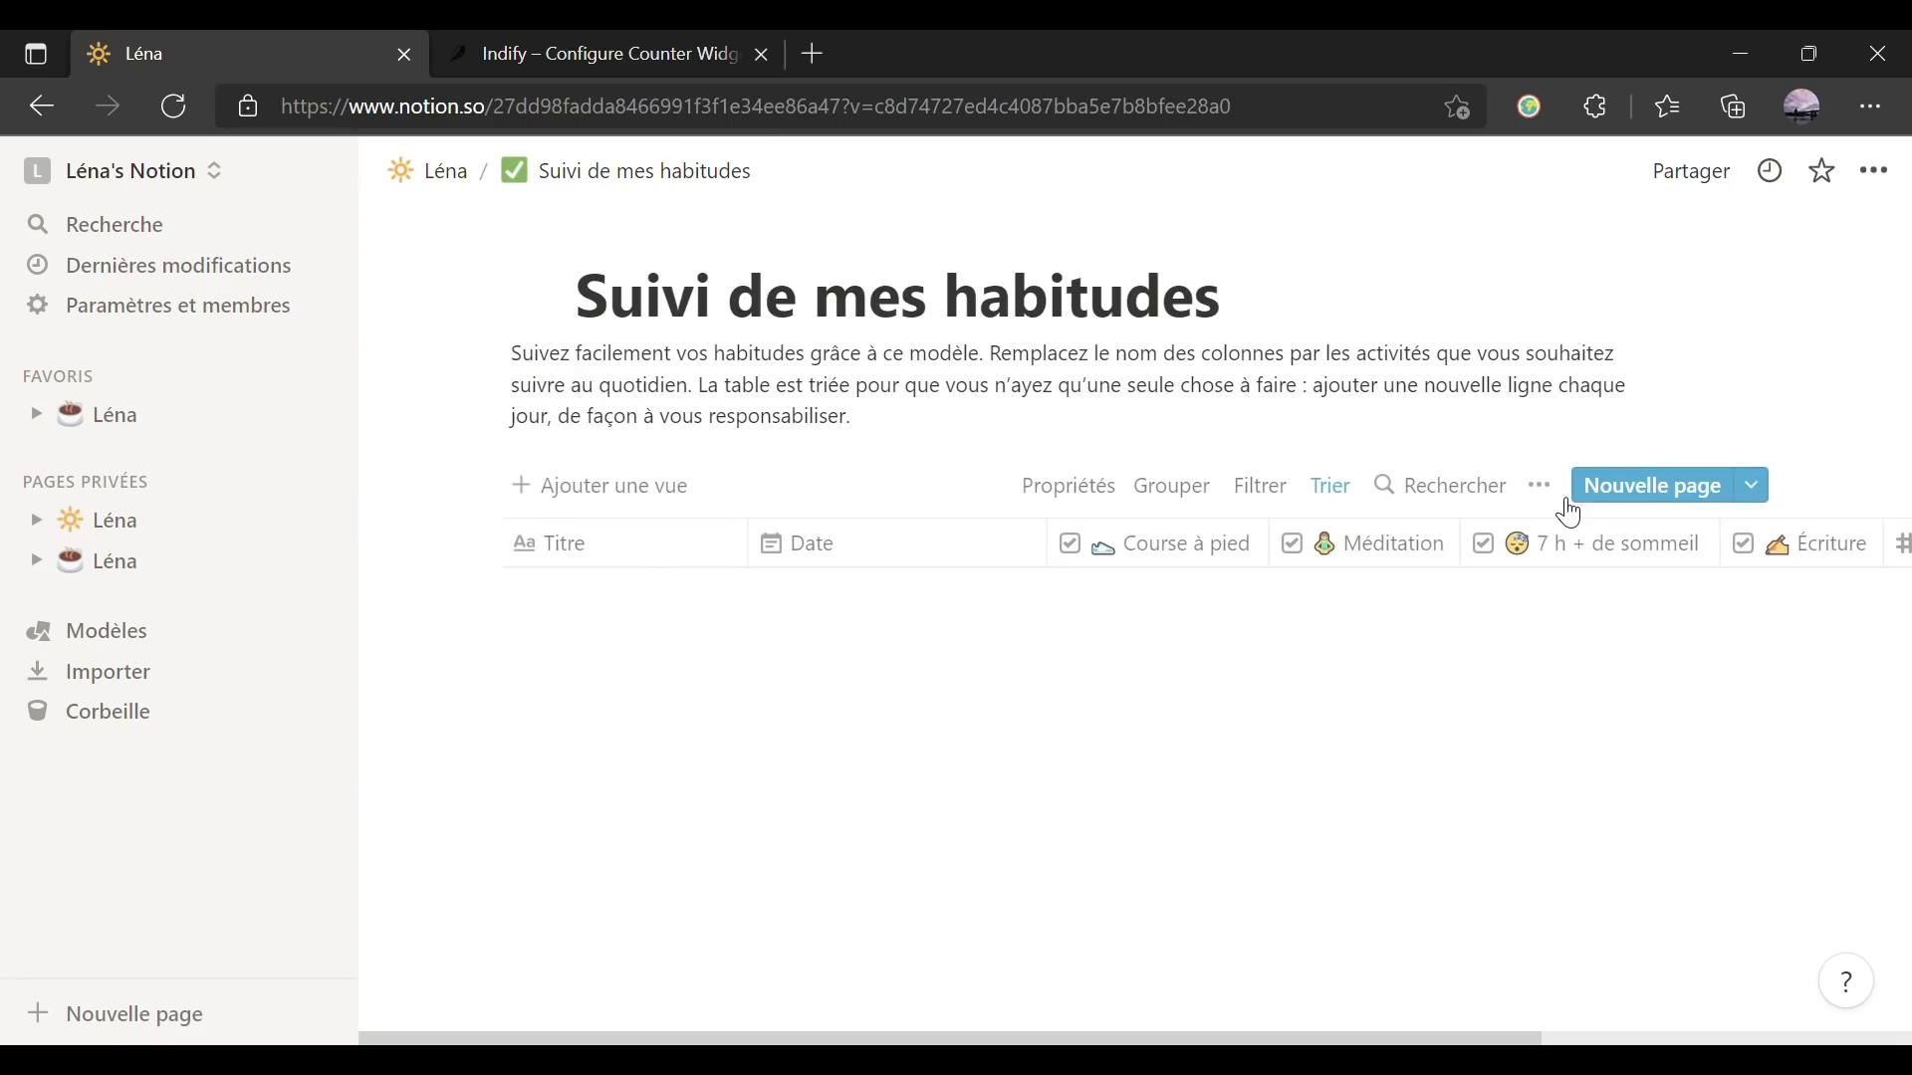
{"action": "left_click", "coordinate": [955, 546]}
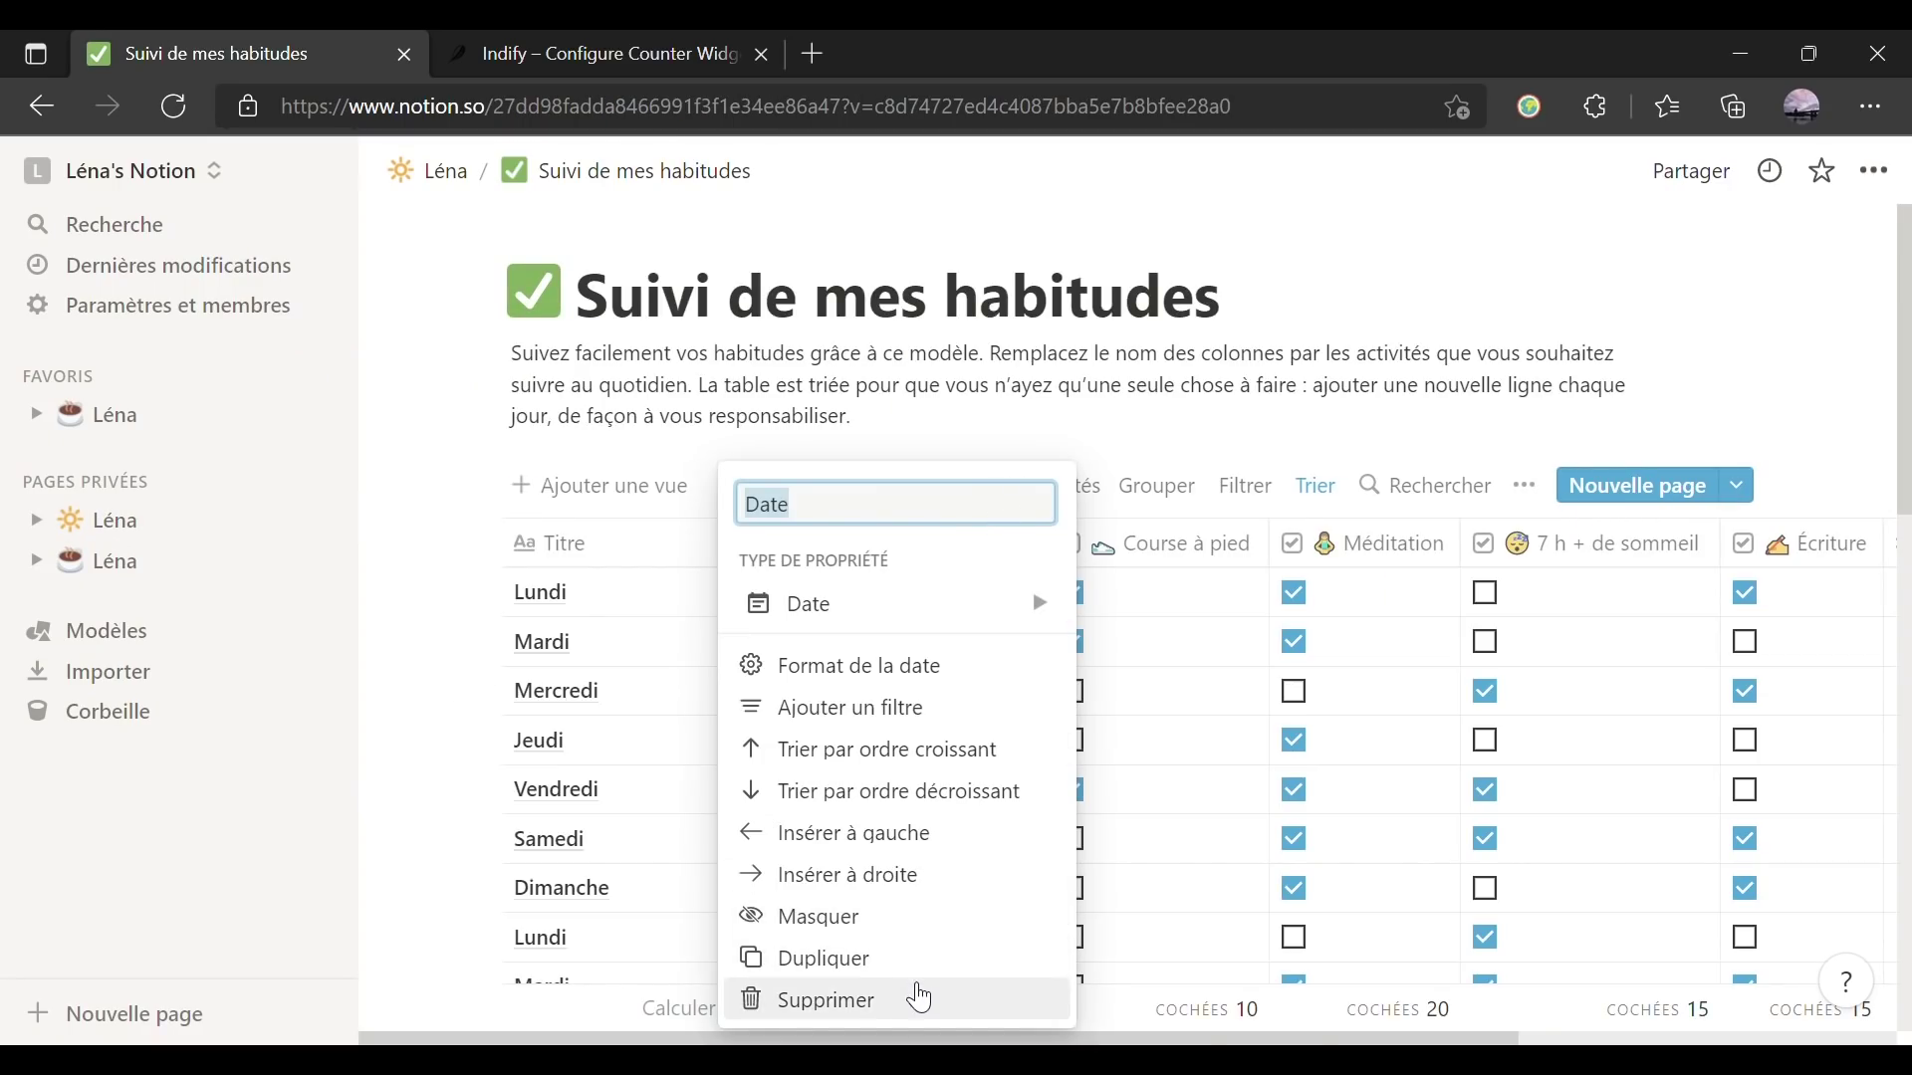
{"action": "left_click", "coordinate": [920, 998]}
{"action": "left_click", "coordinate": [896, 611]}
- Rename the Course à pied column to SPORT and give a second habit column a MONTAGE heading
{"action": "left_click", "coordinate": [871, 540]}
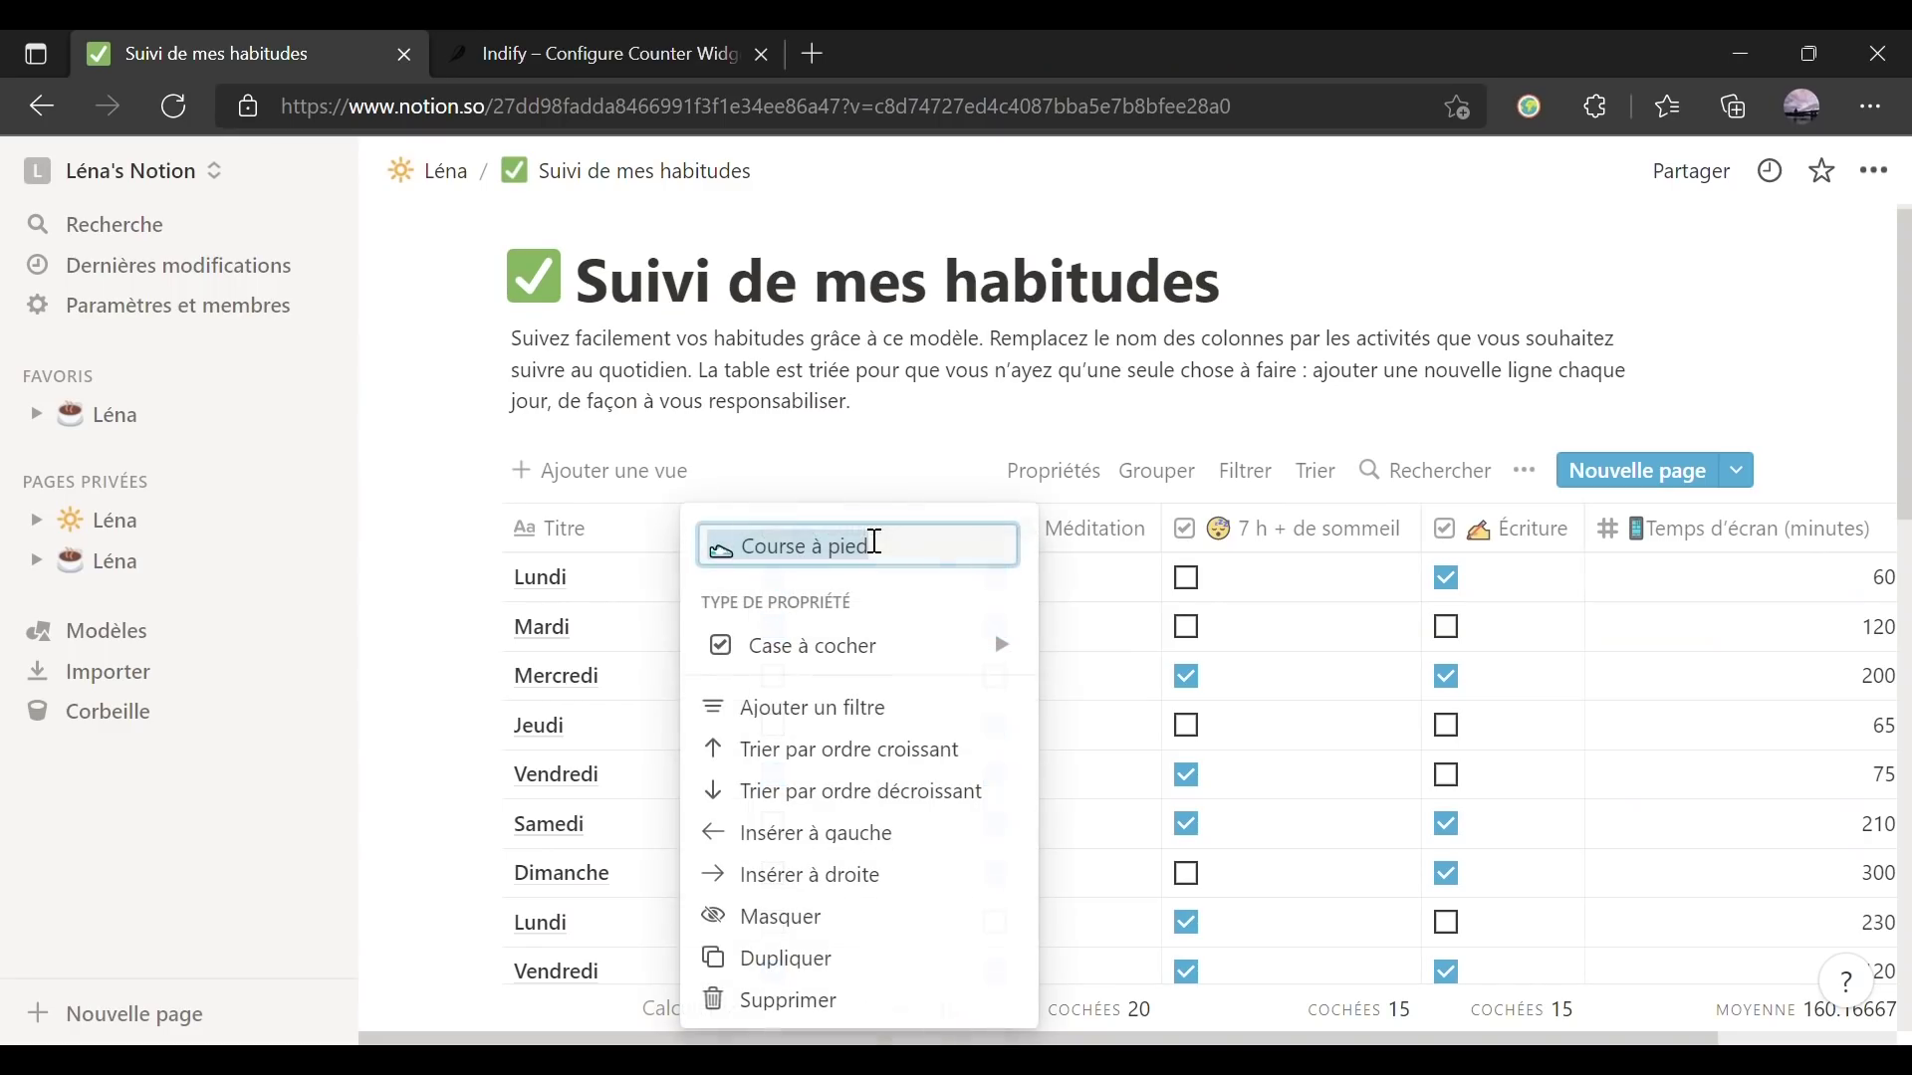
{"action": "type", "text": "SPOR"}
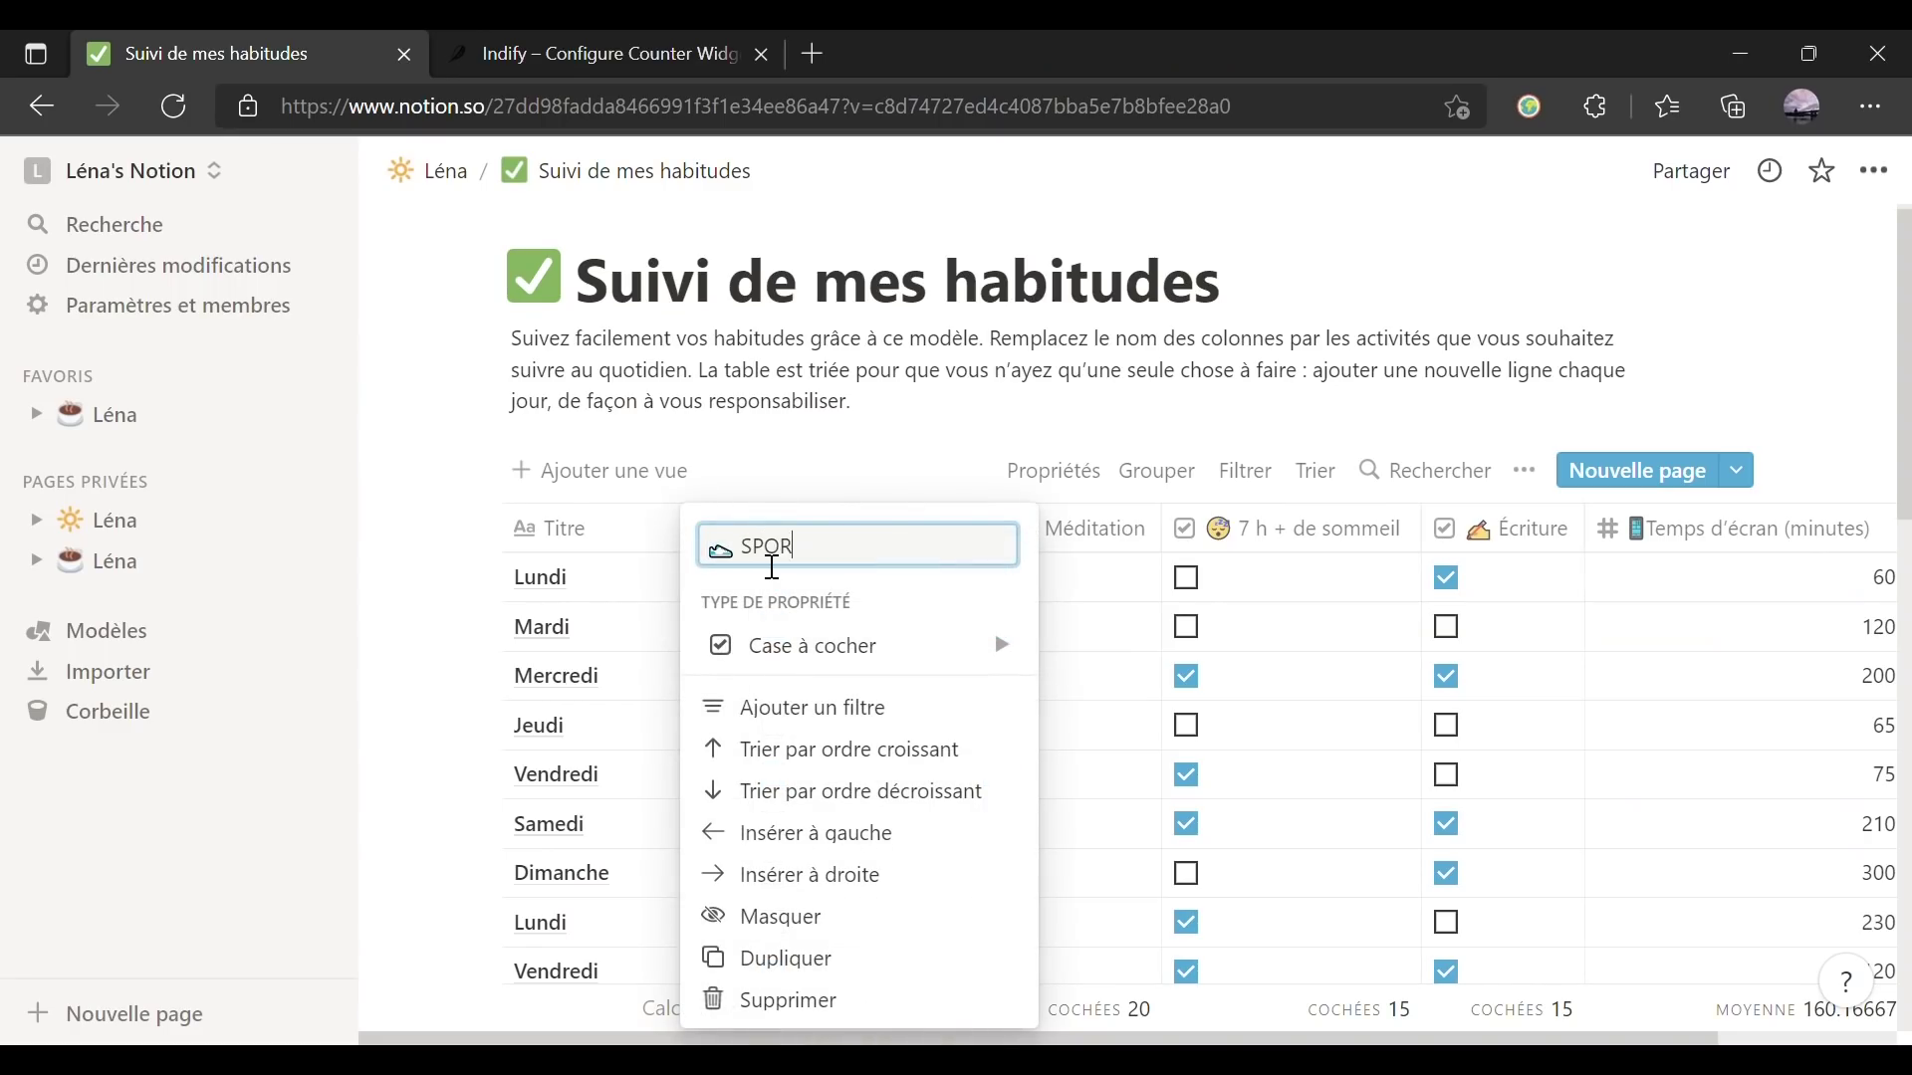
{"action": "type", "text": "T"}
{"action": "left_click", "coordinate": [982, 538]}
{"action": "type", "text": "MONAGE P"}
{"action": "key", "text": "Return"}
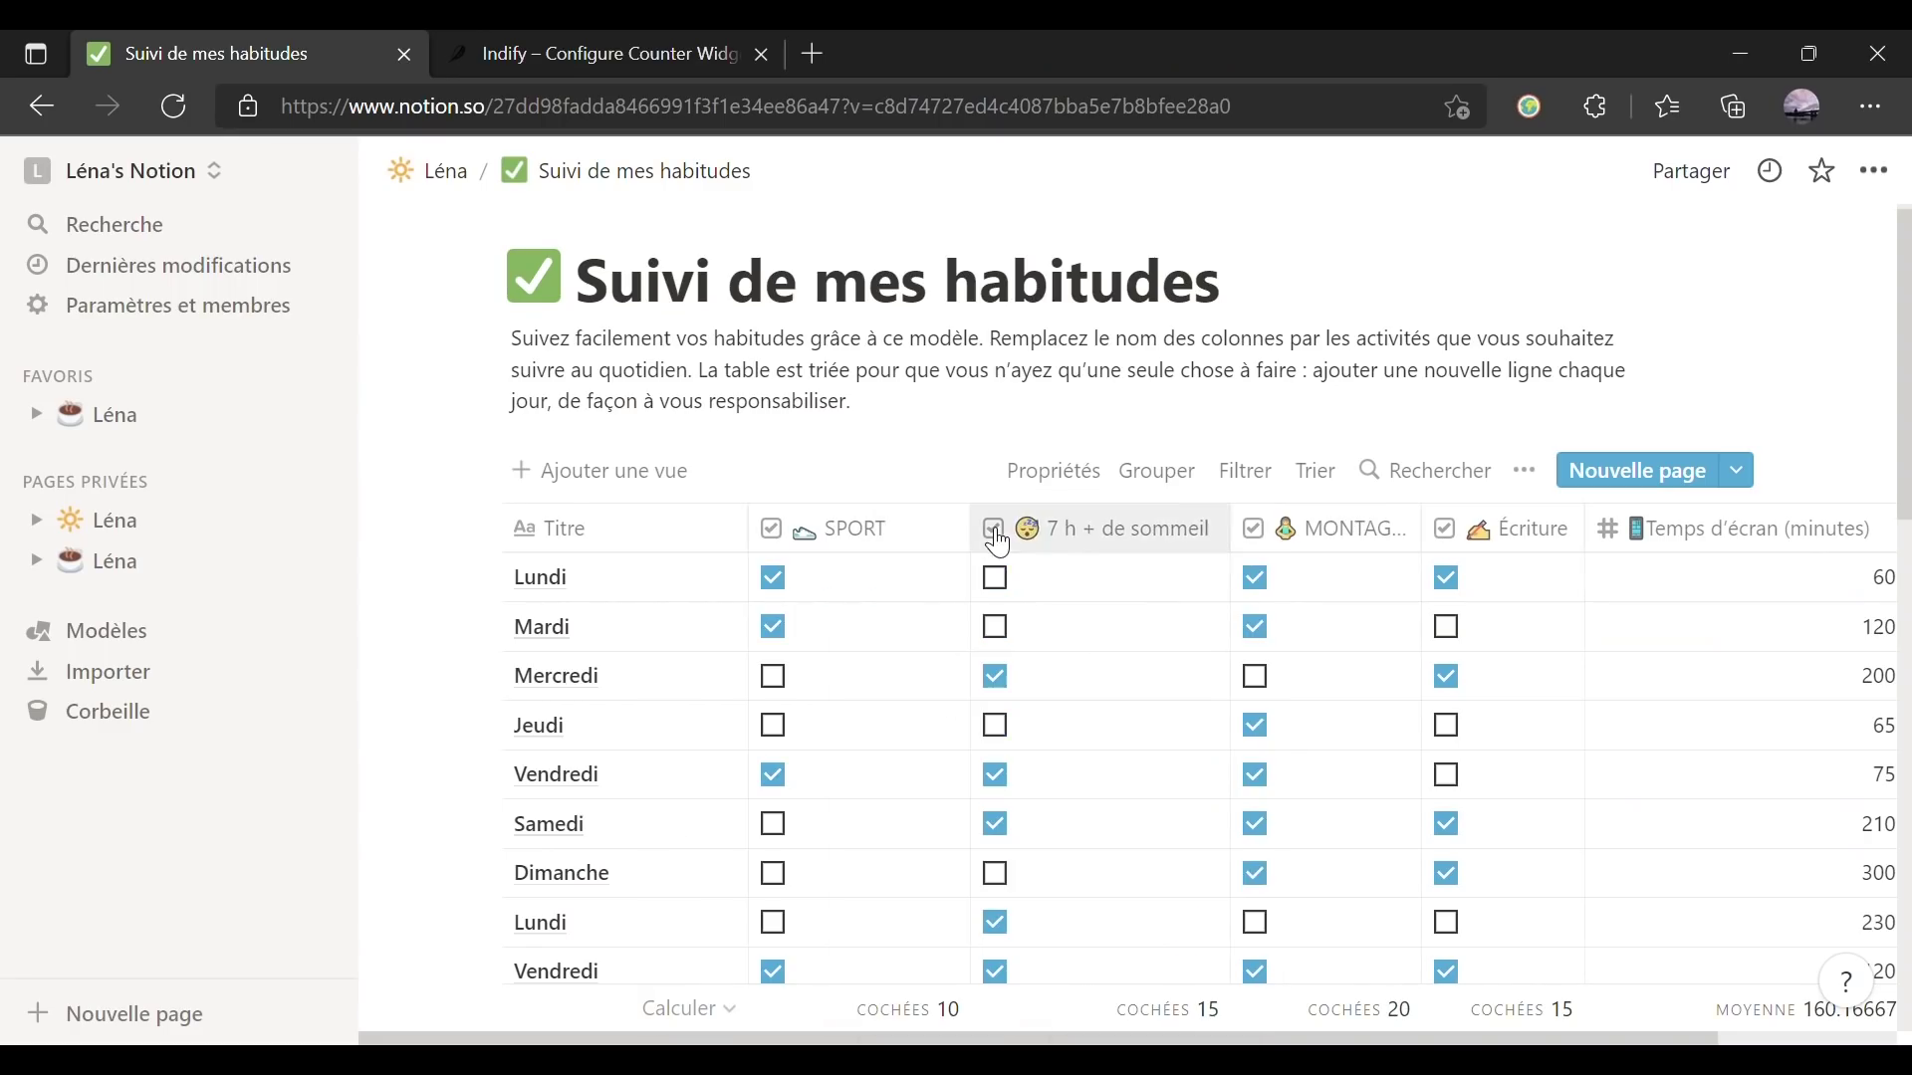
- Rename two more habit columns to LECTURE and MEMOIRE
{"action": "scroll", "coordinate": [1341, 559], "scroll_direction": "right", "scroll_amount": 3}
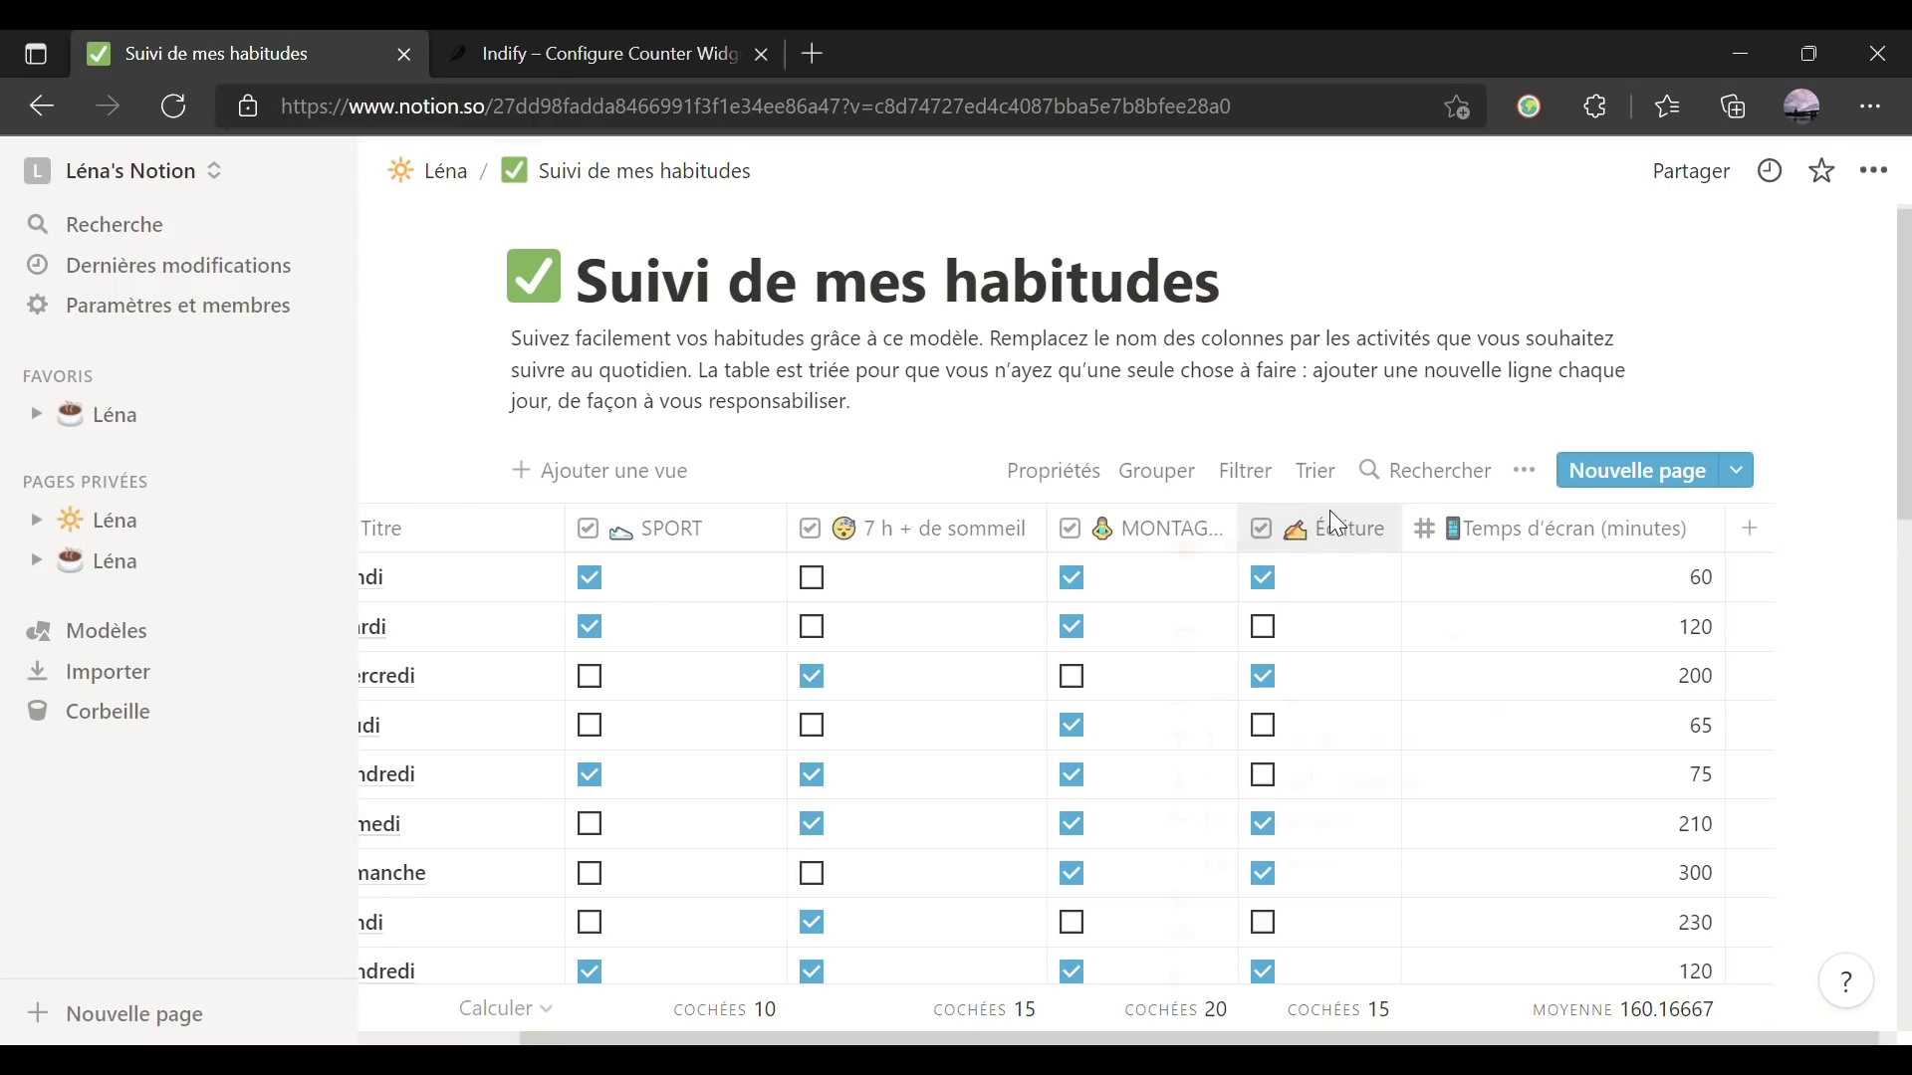
{"action": "left_click", "coordinate": [1334, 522]}
{"action": "type", "text": "LECTURE"}
{"action": "left_click", "coordinate": [1240, 867]}
{"action": "type", "text": "MEMOIRE"}
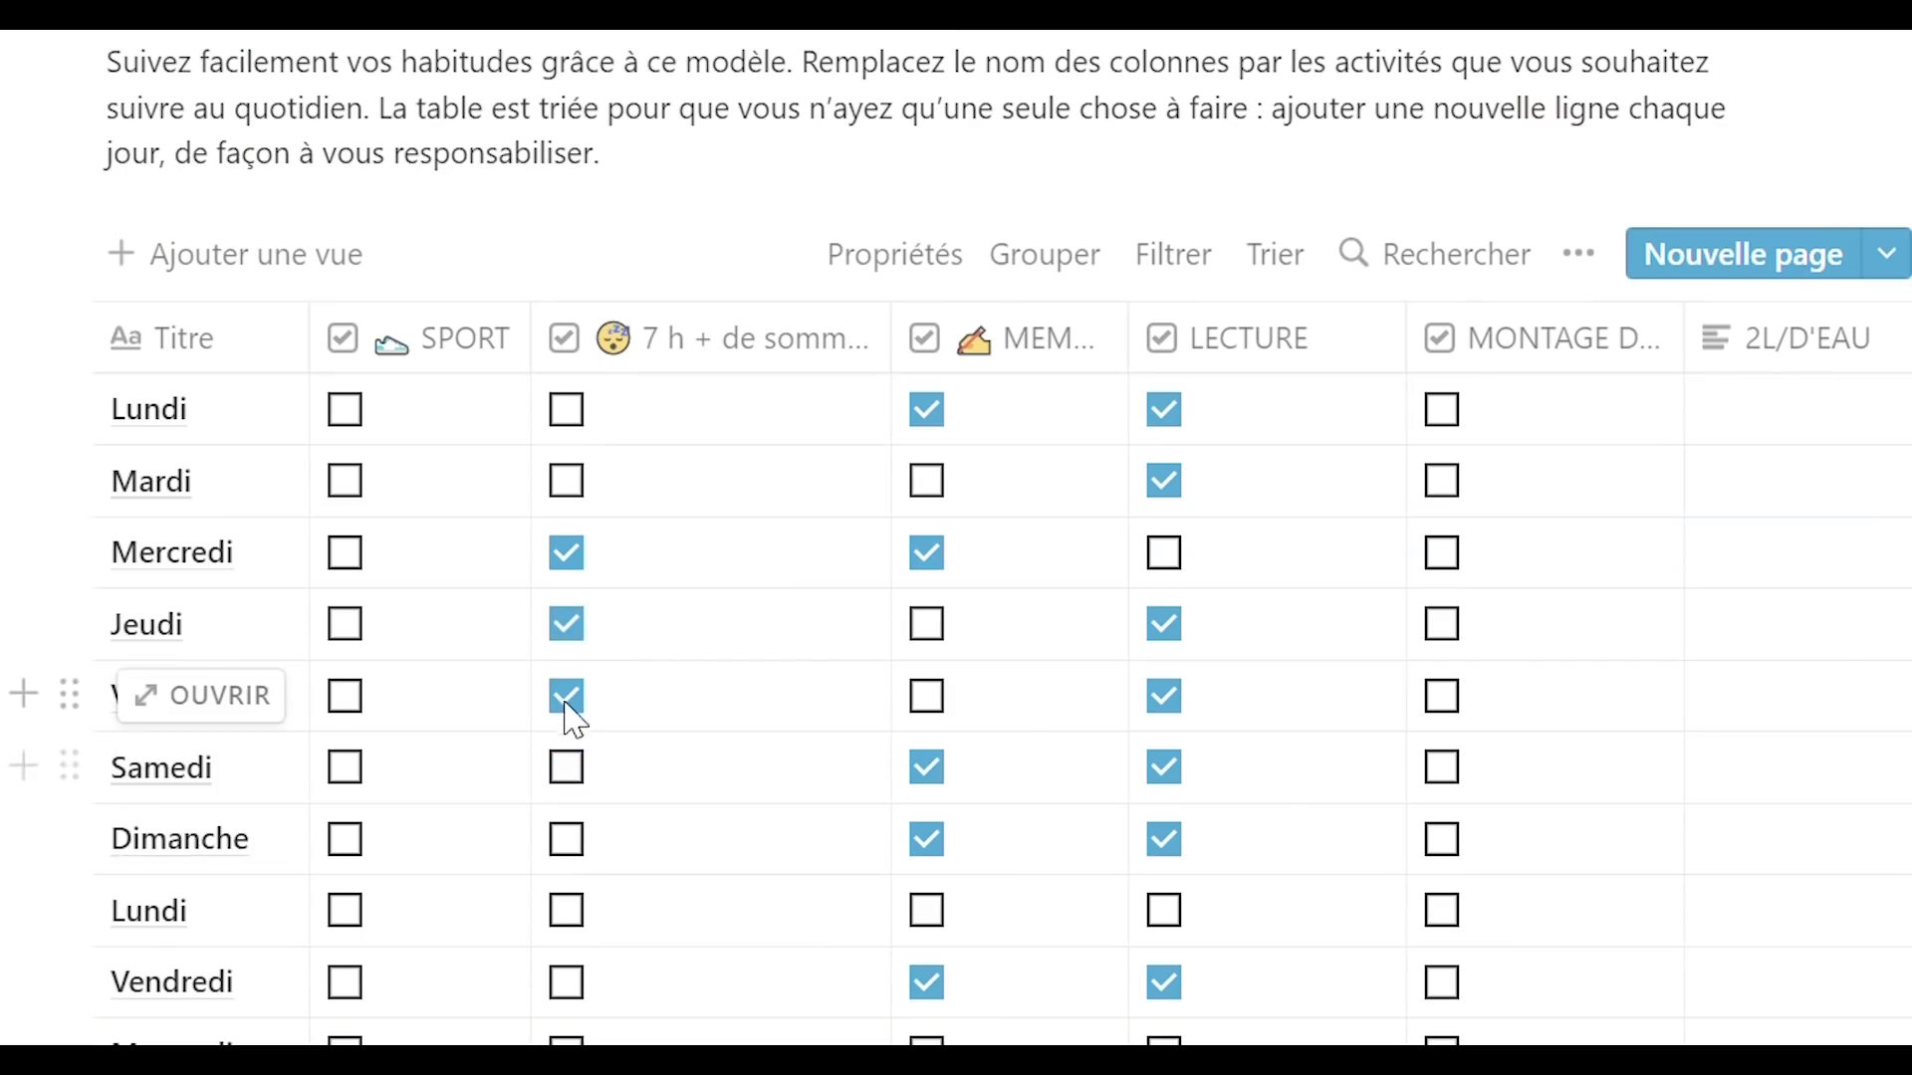
- Untick the sample checkmarks in the sleep and MEMOIRE columns of the habit table
{"action": "left_click", "coordinate": [566, 700]}
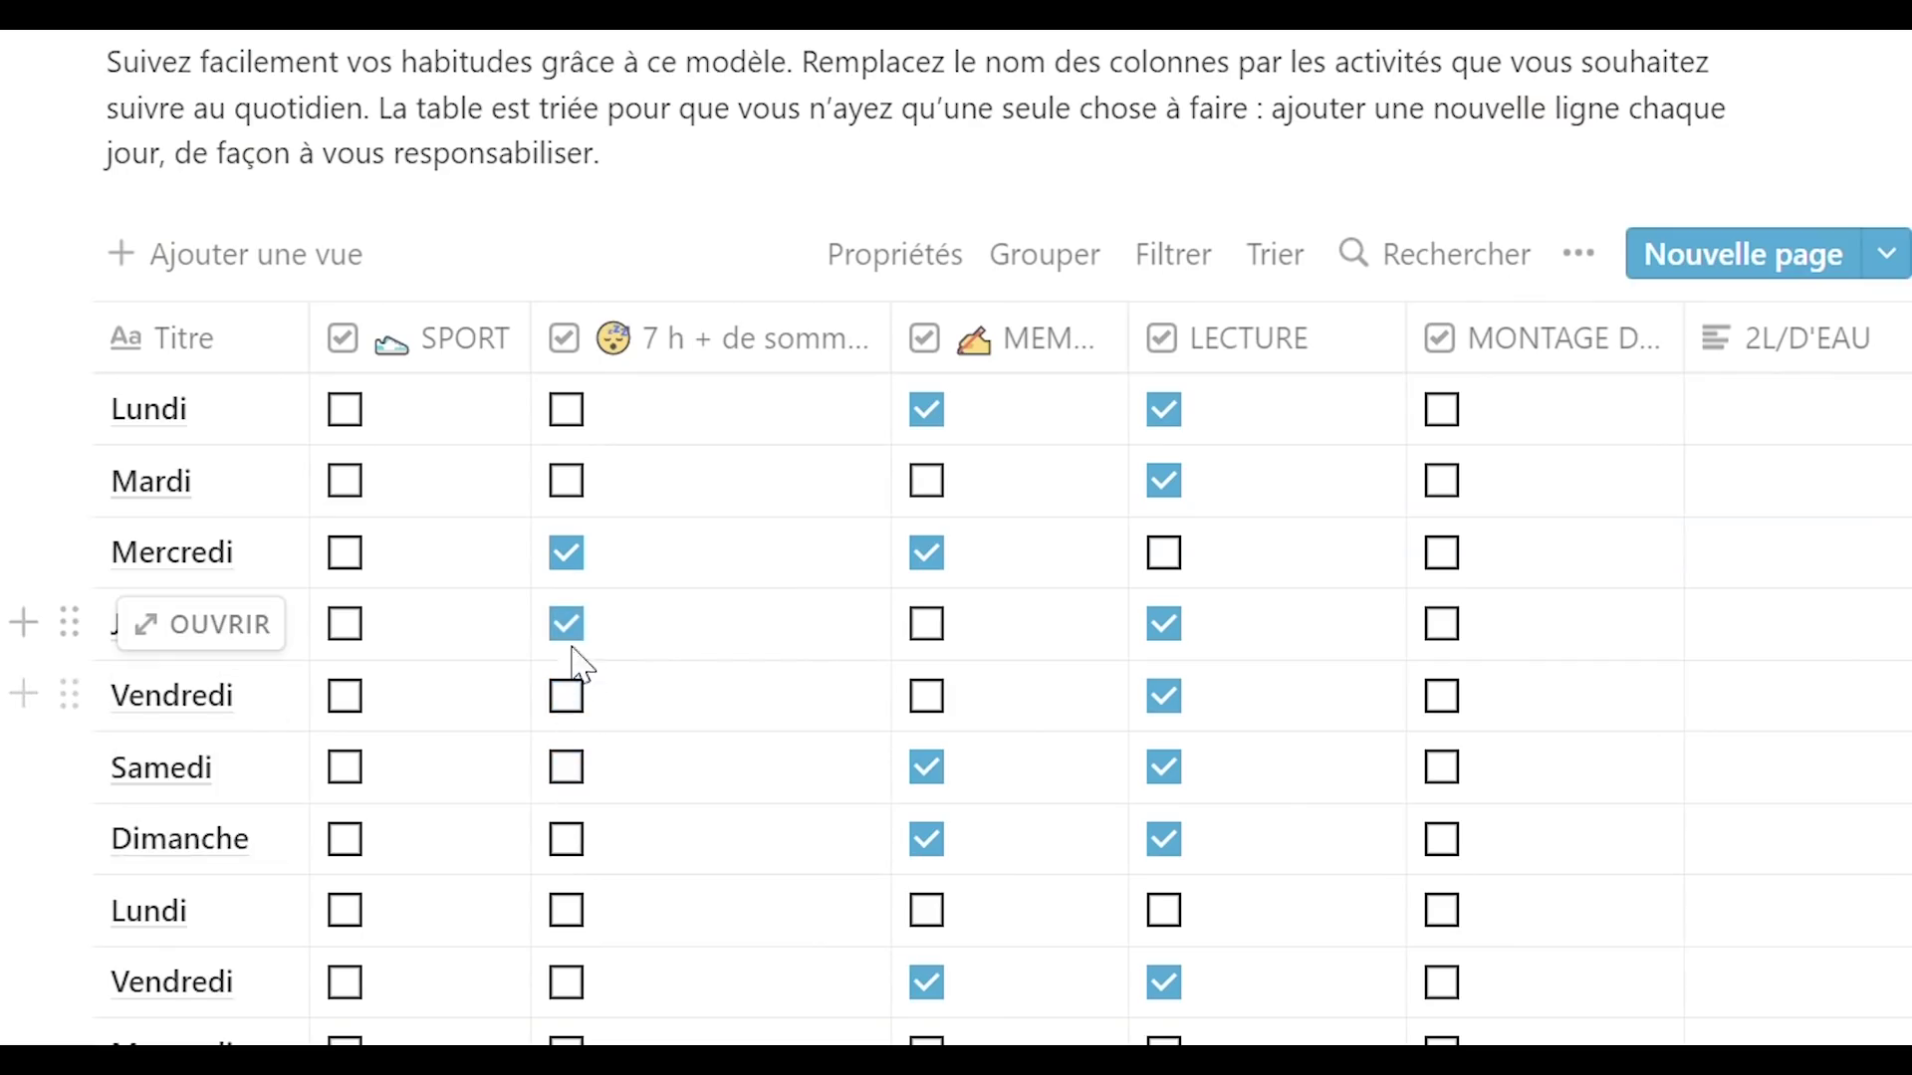
{"action": "left_click", "coordinate": [568, 554]}
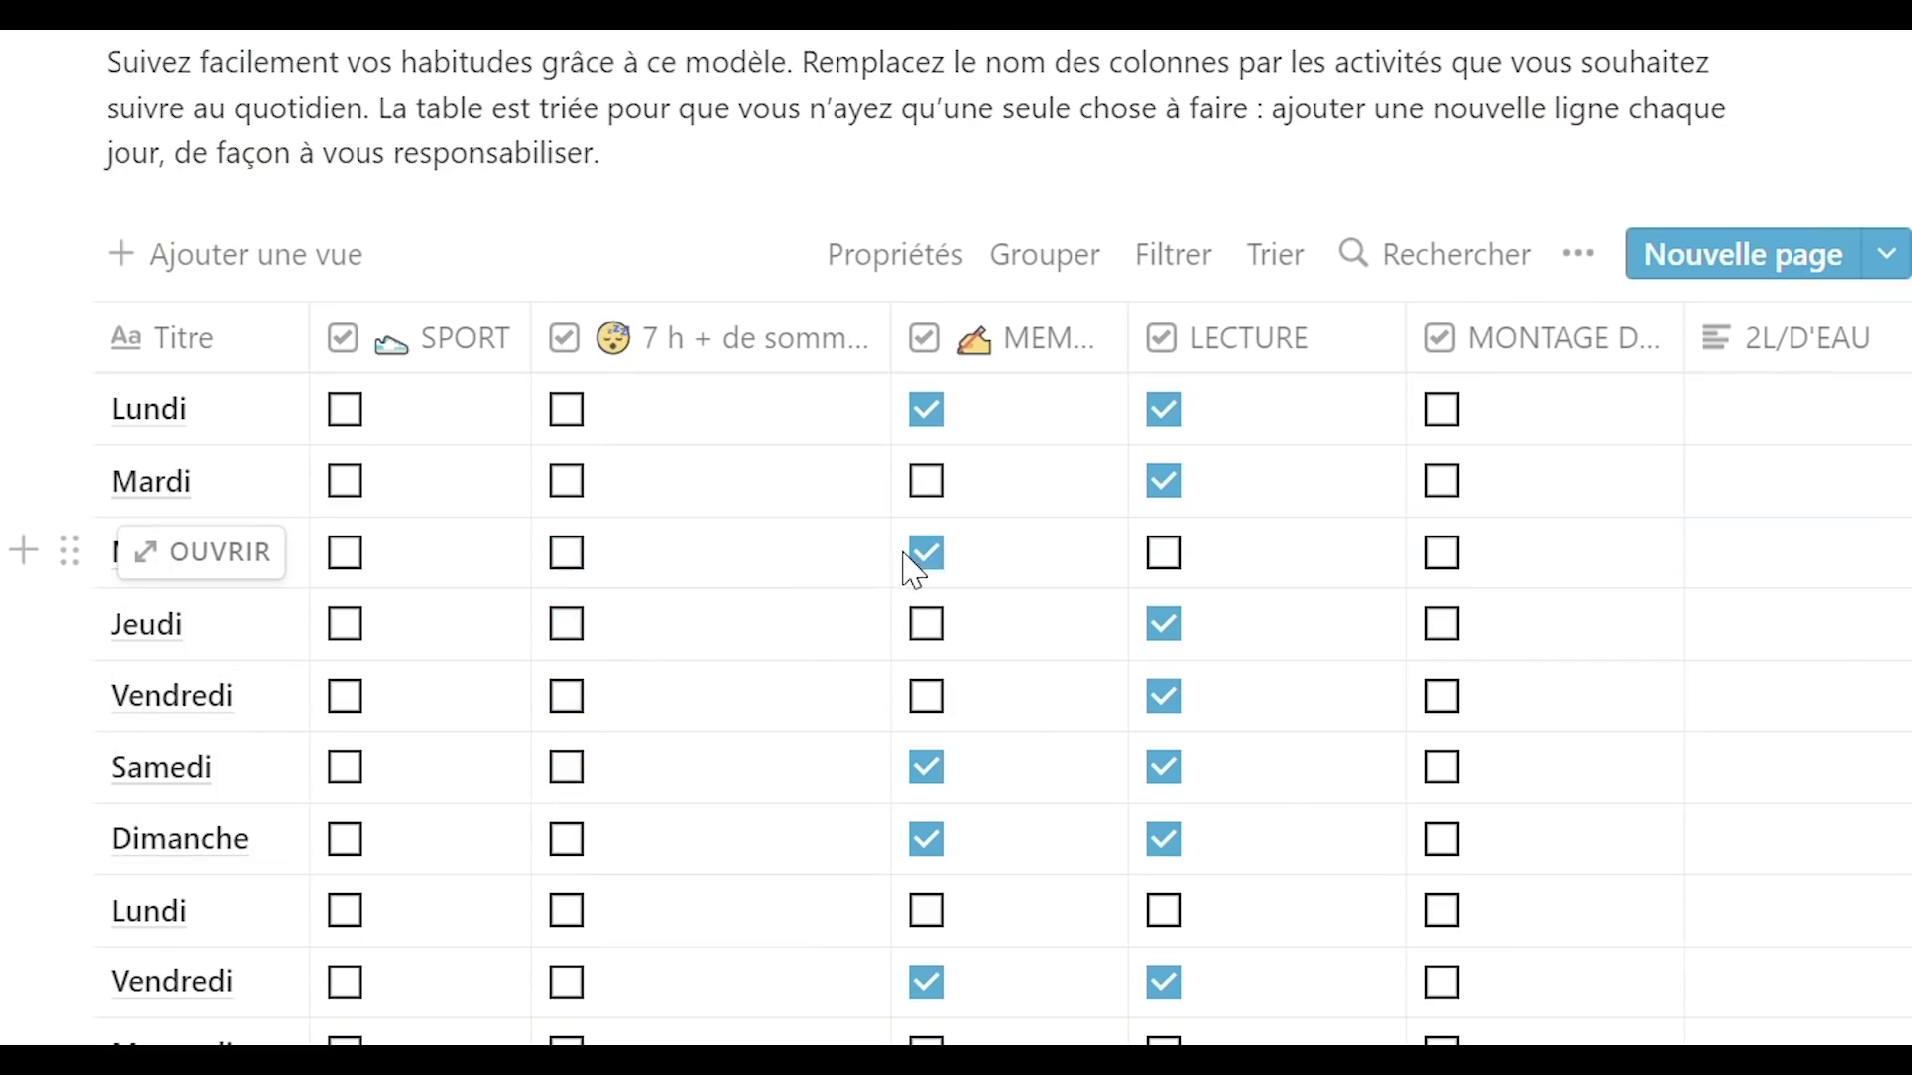
{"action": "left_click", "coordinate": [925, 554]}
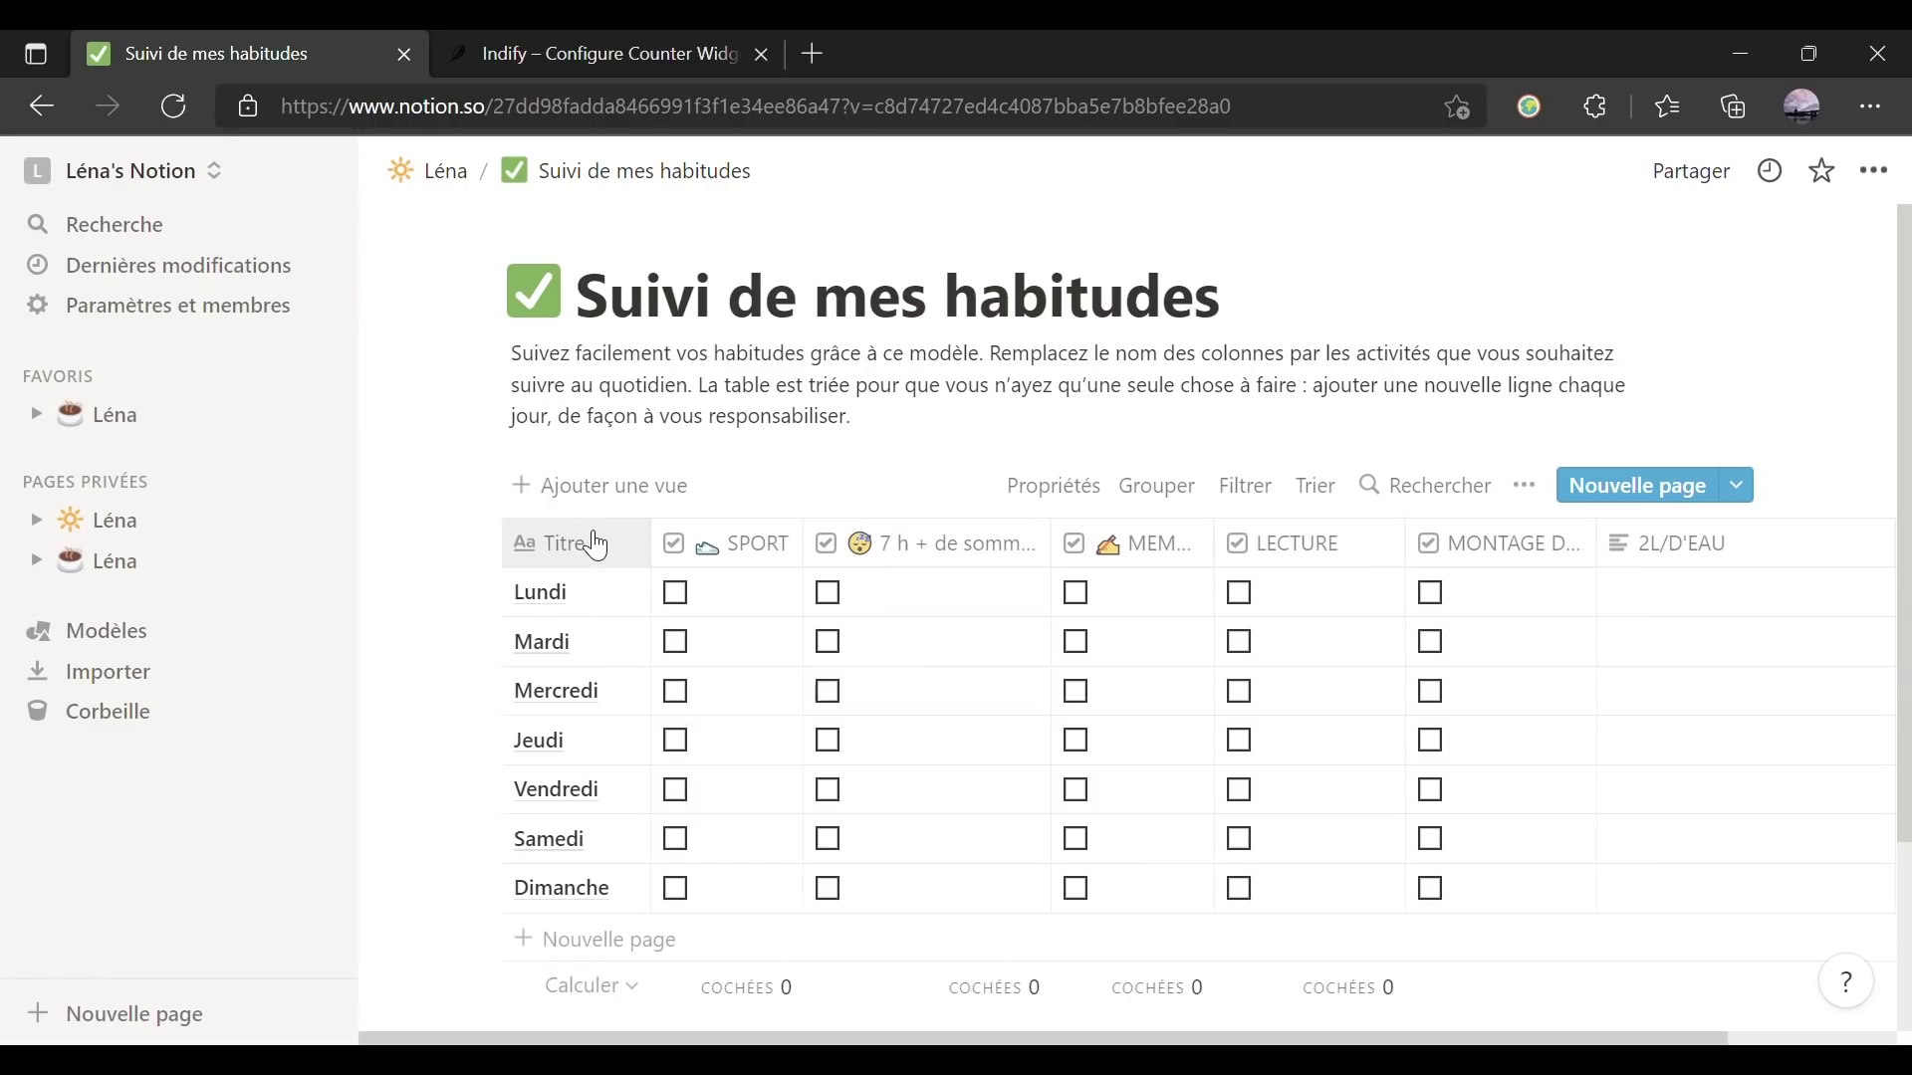
{"action": "left_click", "coordinate": [776, 555]}
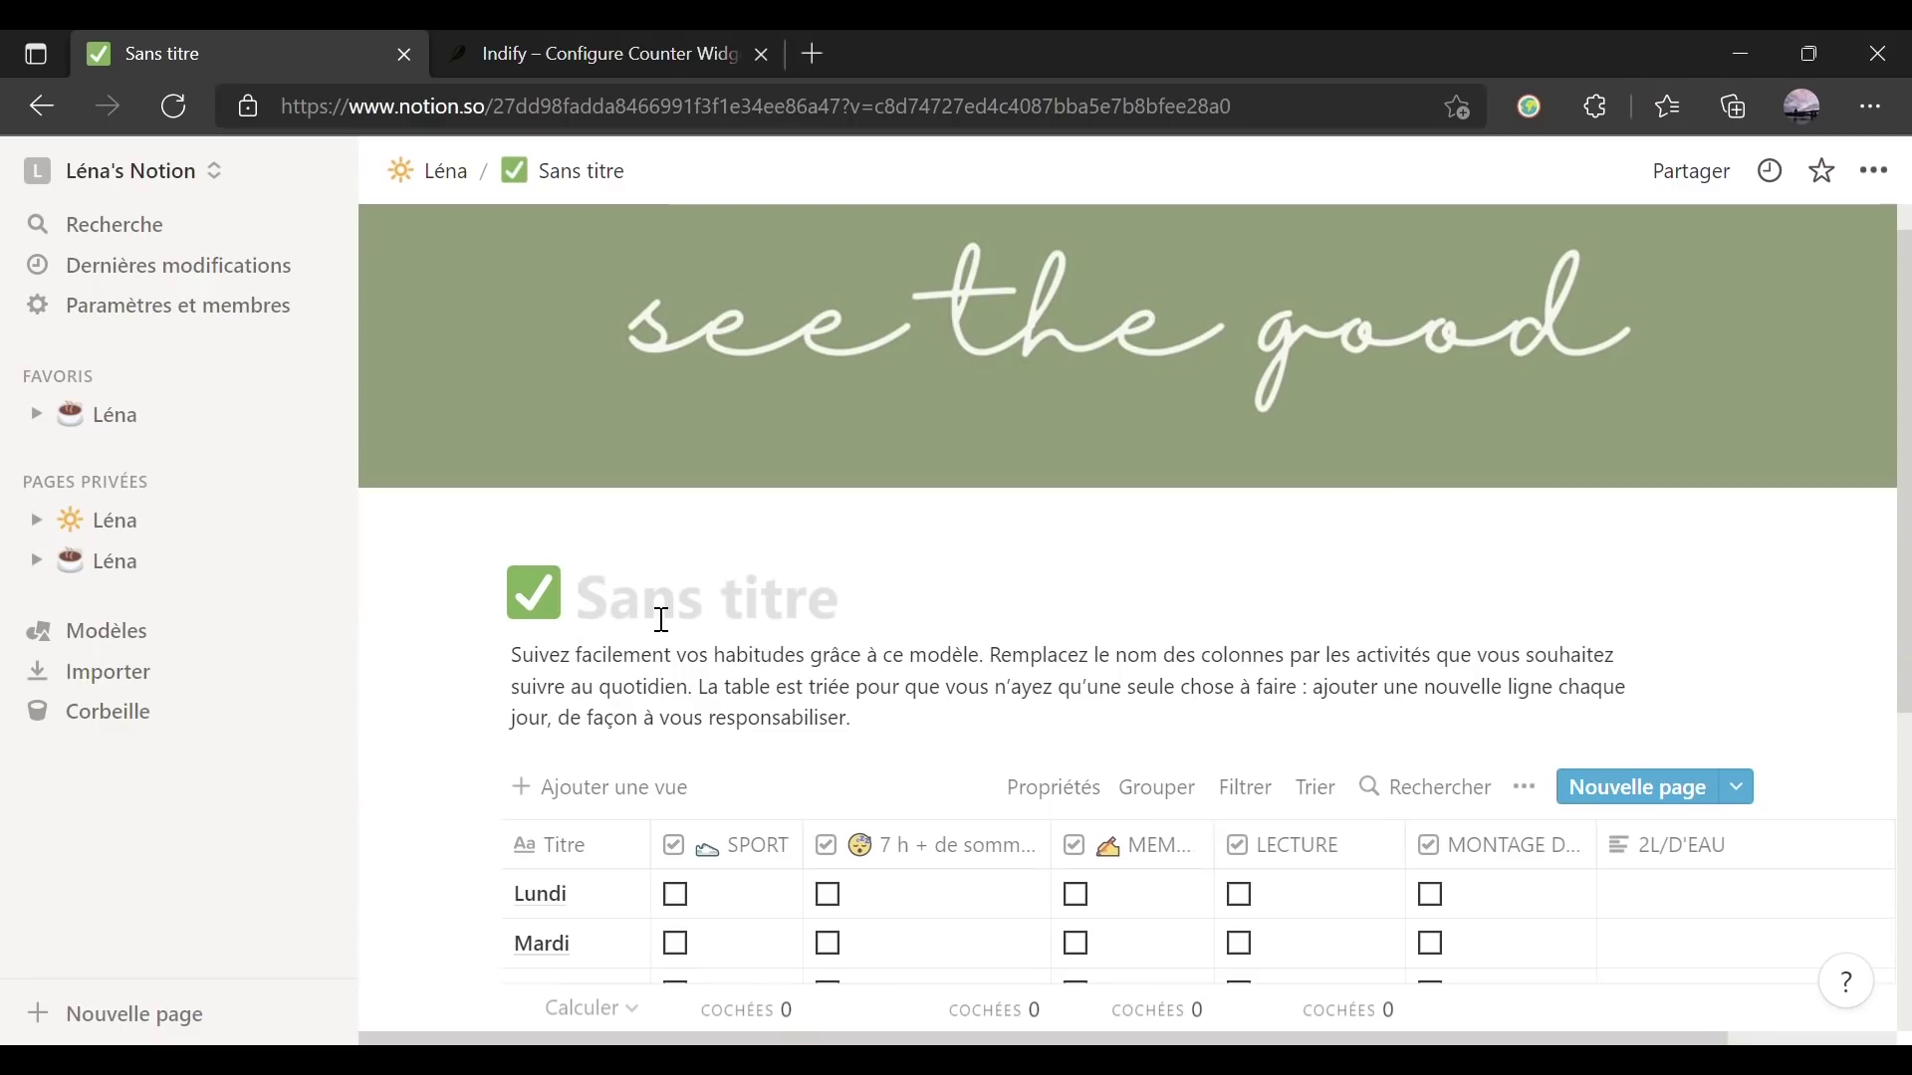
- Title the habit page HABITS TRACKER
{"action": "left_click", "coordinate": [661, 619]}
{"action": "type", "text": "HABITSD"}
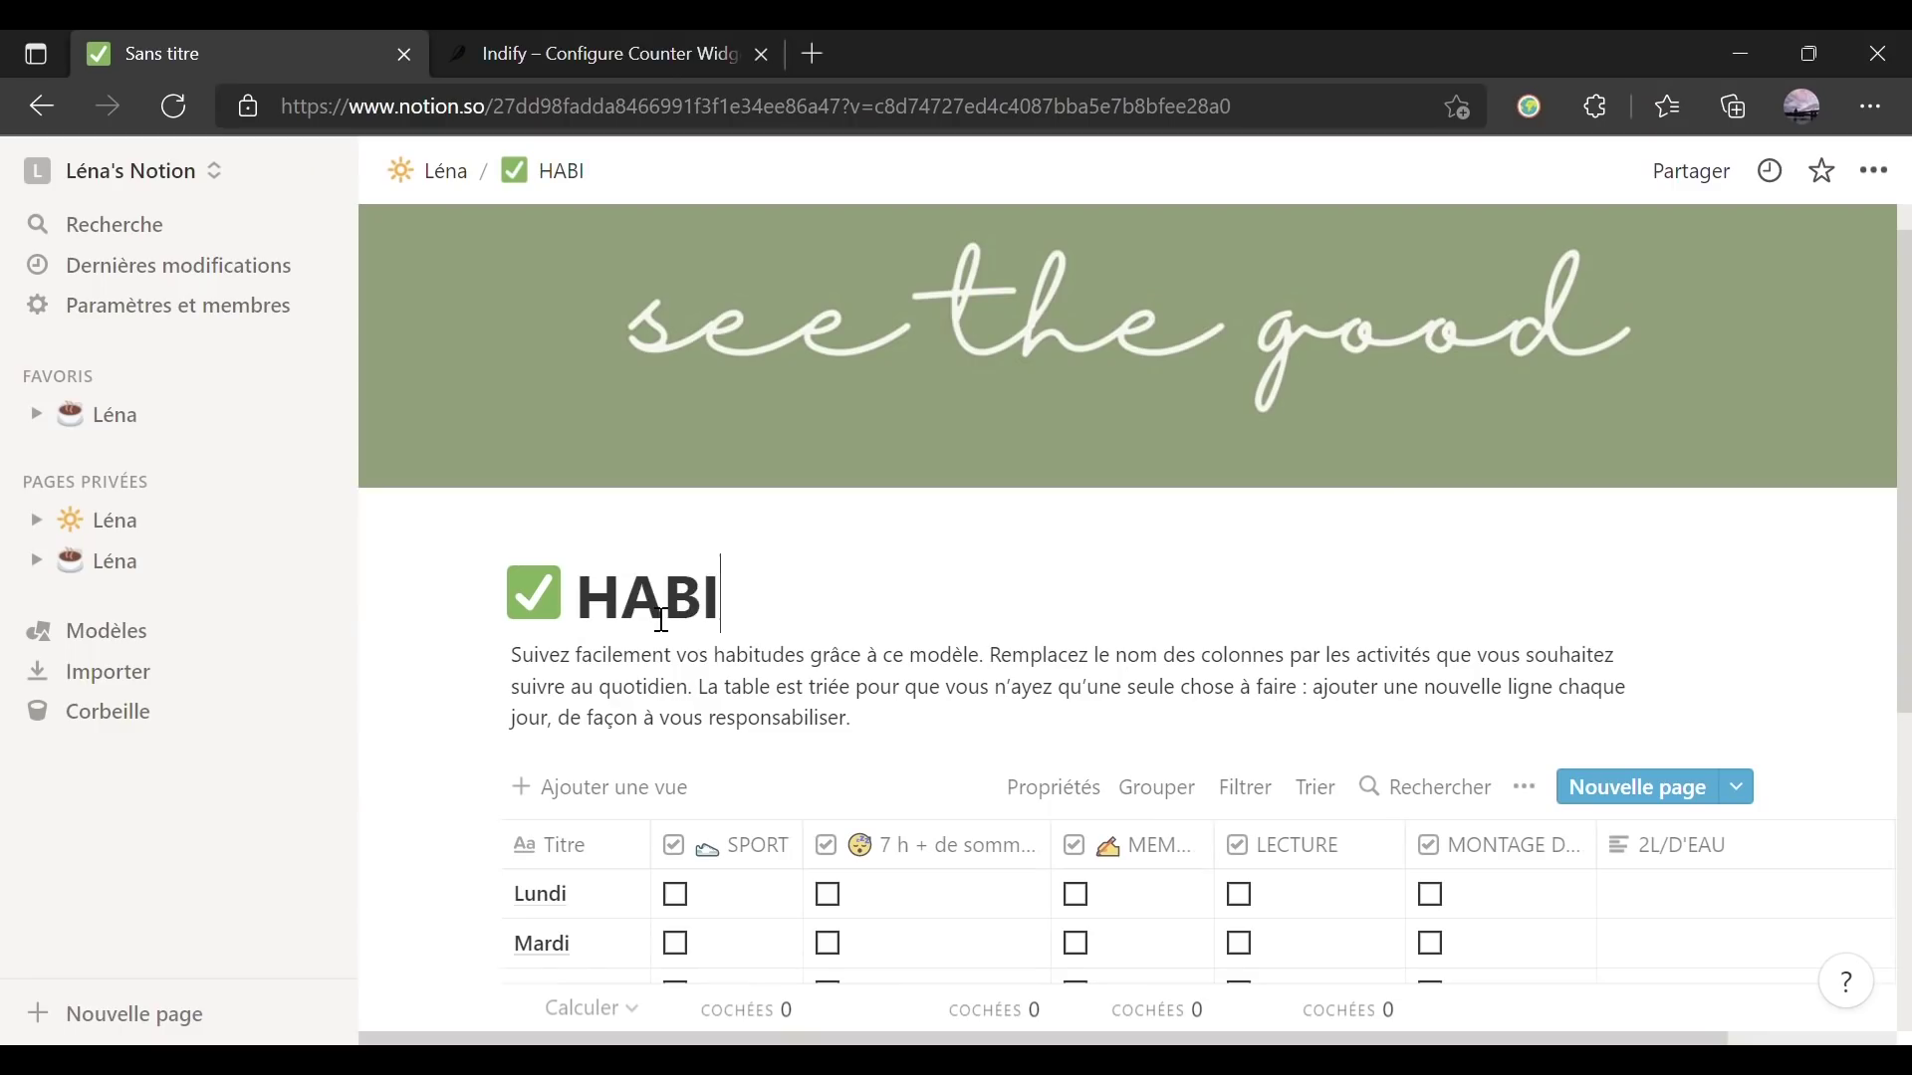
{"action": "key", "text": "BackSpace"}
{"action": "key", "text": "BackSpace"}
{"action": "type", "text": "TS TRZK"}
{"action": "key", "text": "BackSpace"}
{"action": "key", "text": "BackSpace"}
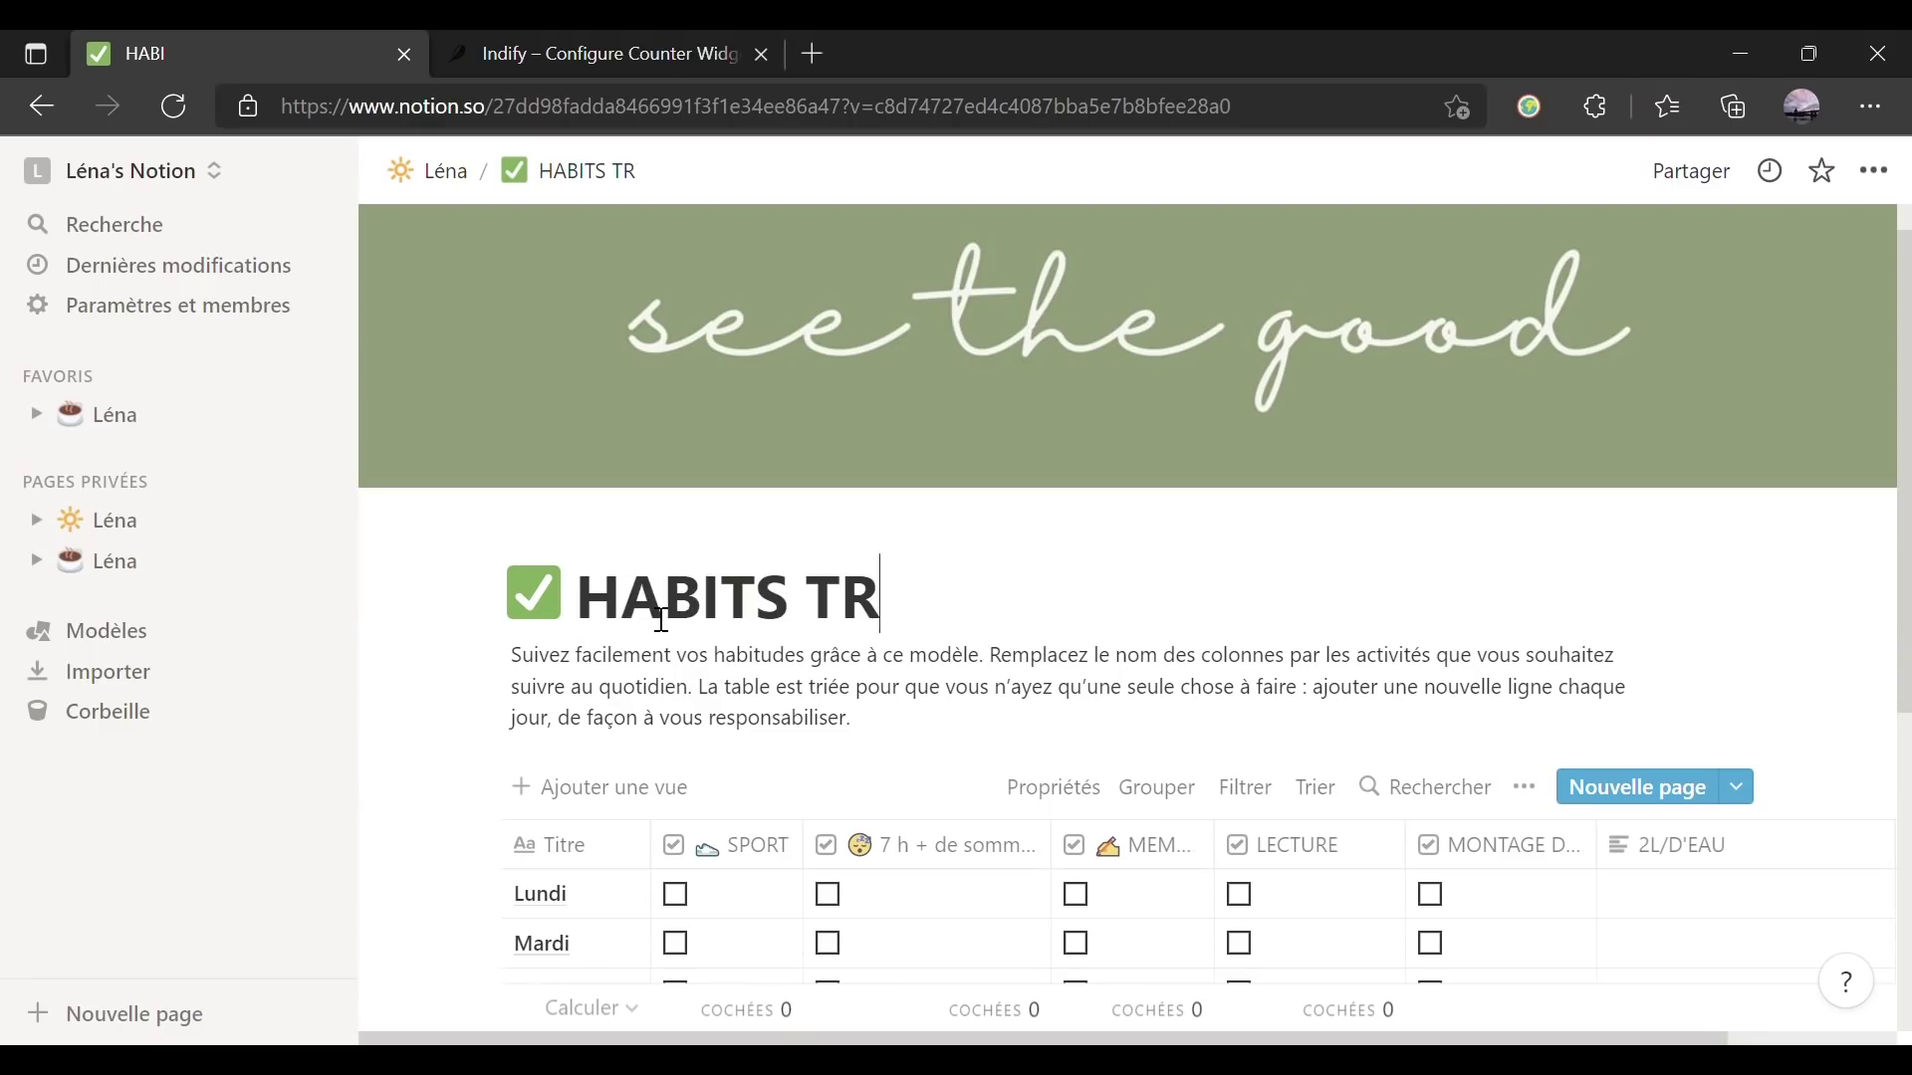
{"action": "type", "text": "ACKER"}
- Hide the description text below the HABITS TRACKER title
{"action": "scroll", "coordinate": [659, 618], "scroll_direction": "down", "scroll_amount": 2}
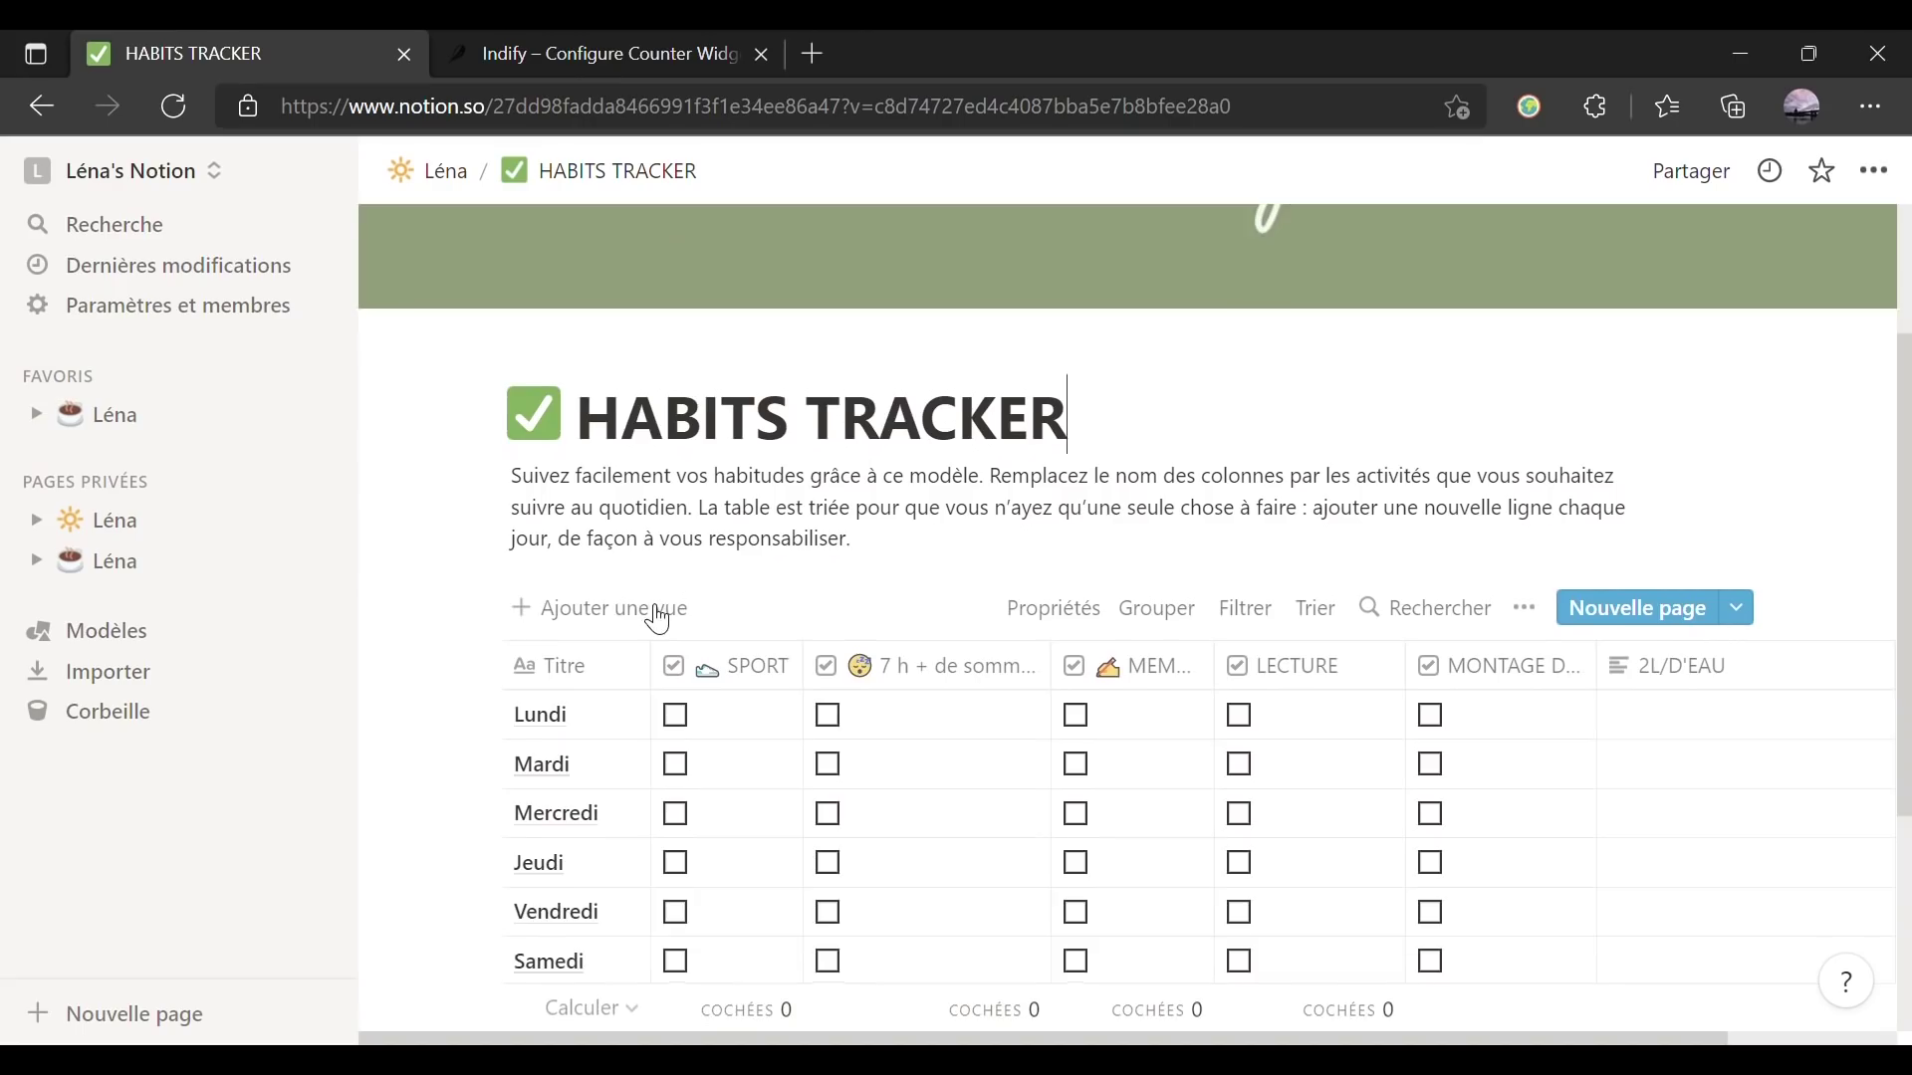
{"action": "scroll", "coordinate": [658, 618], "scroll_direction": "down", "scroll_amount": 3}
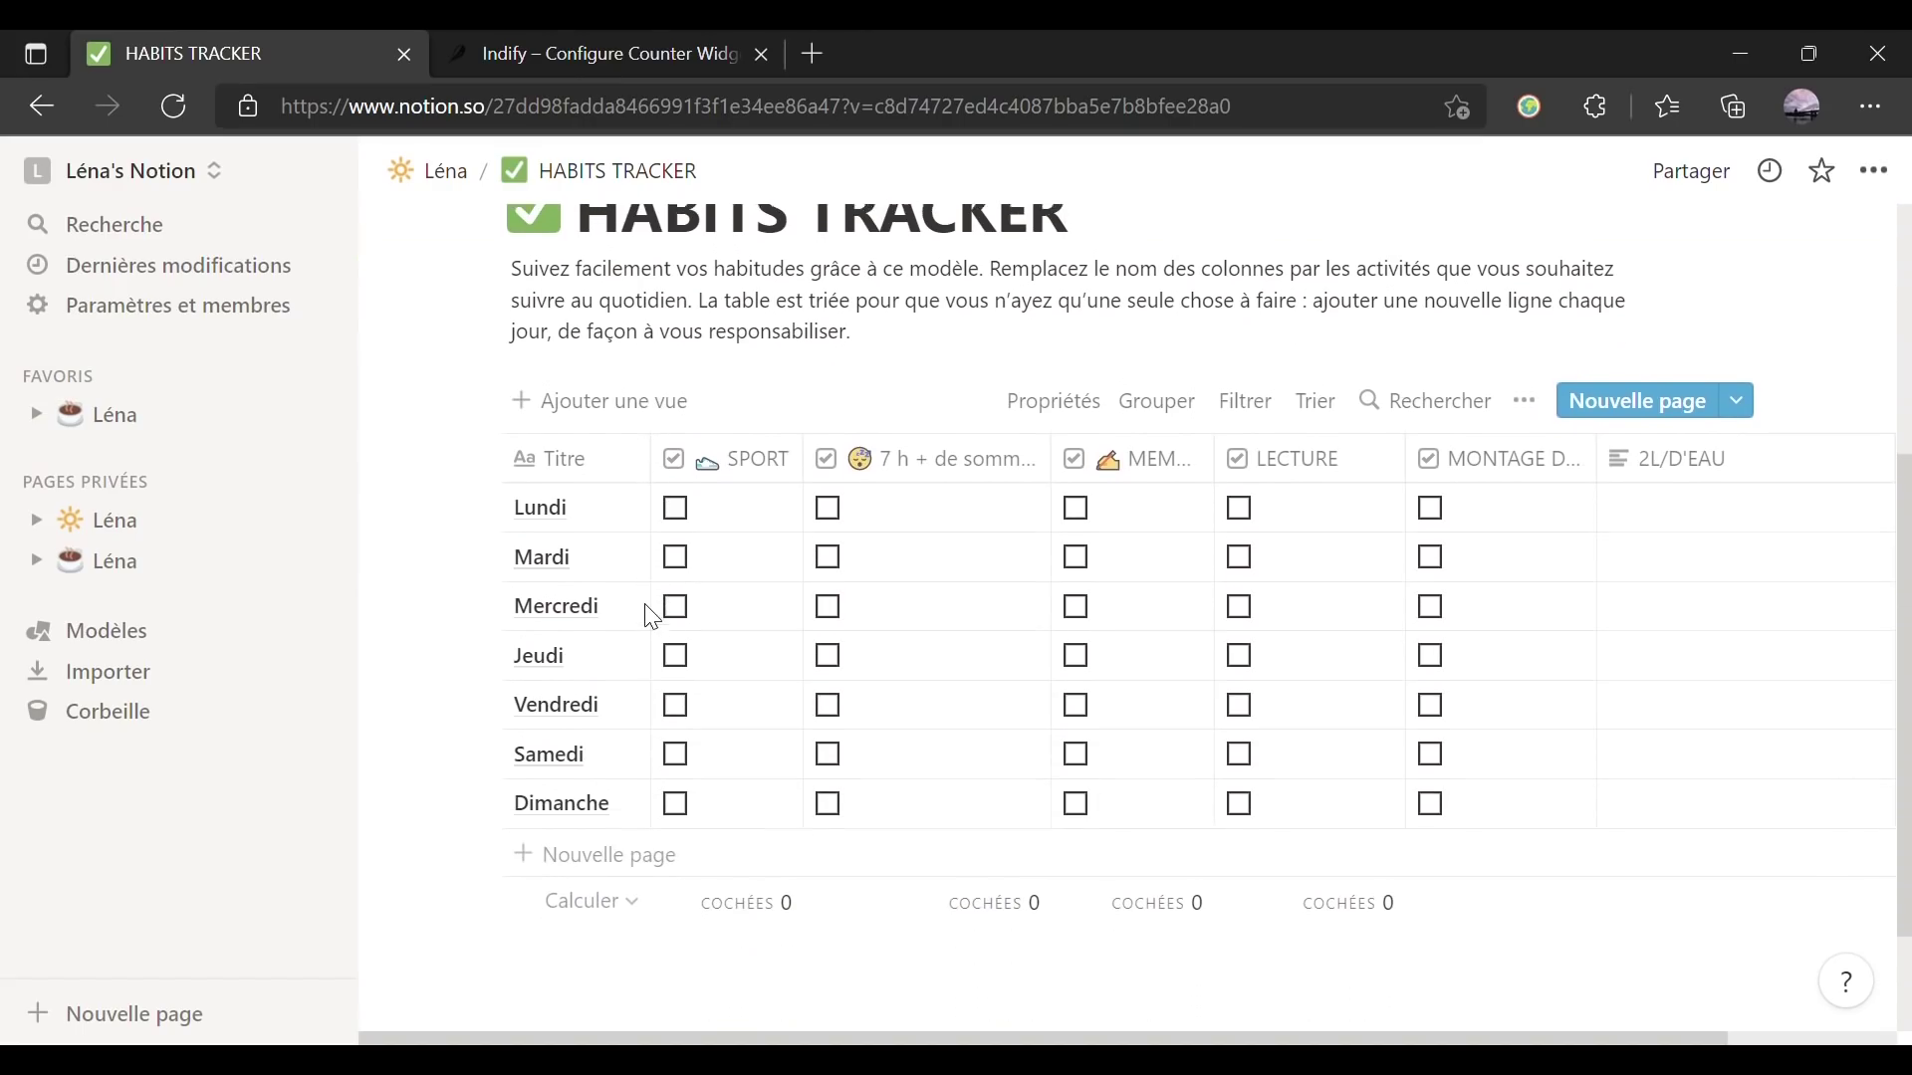
{"action": "scroll", "coordinate": [652, 618], "scroll_direction": "up", "scroll_amount": 3}
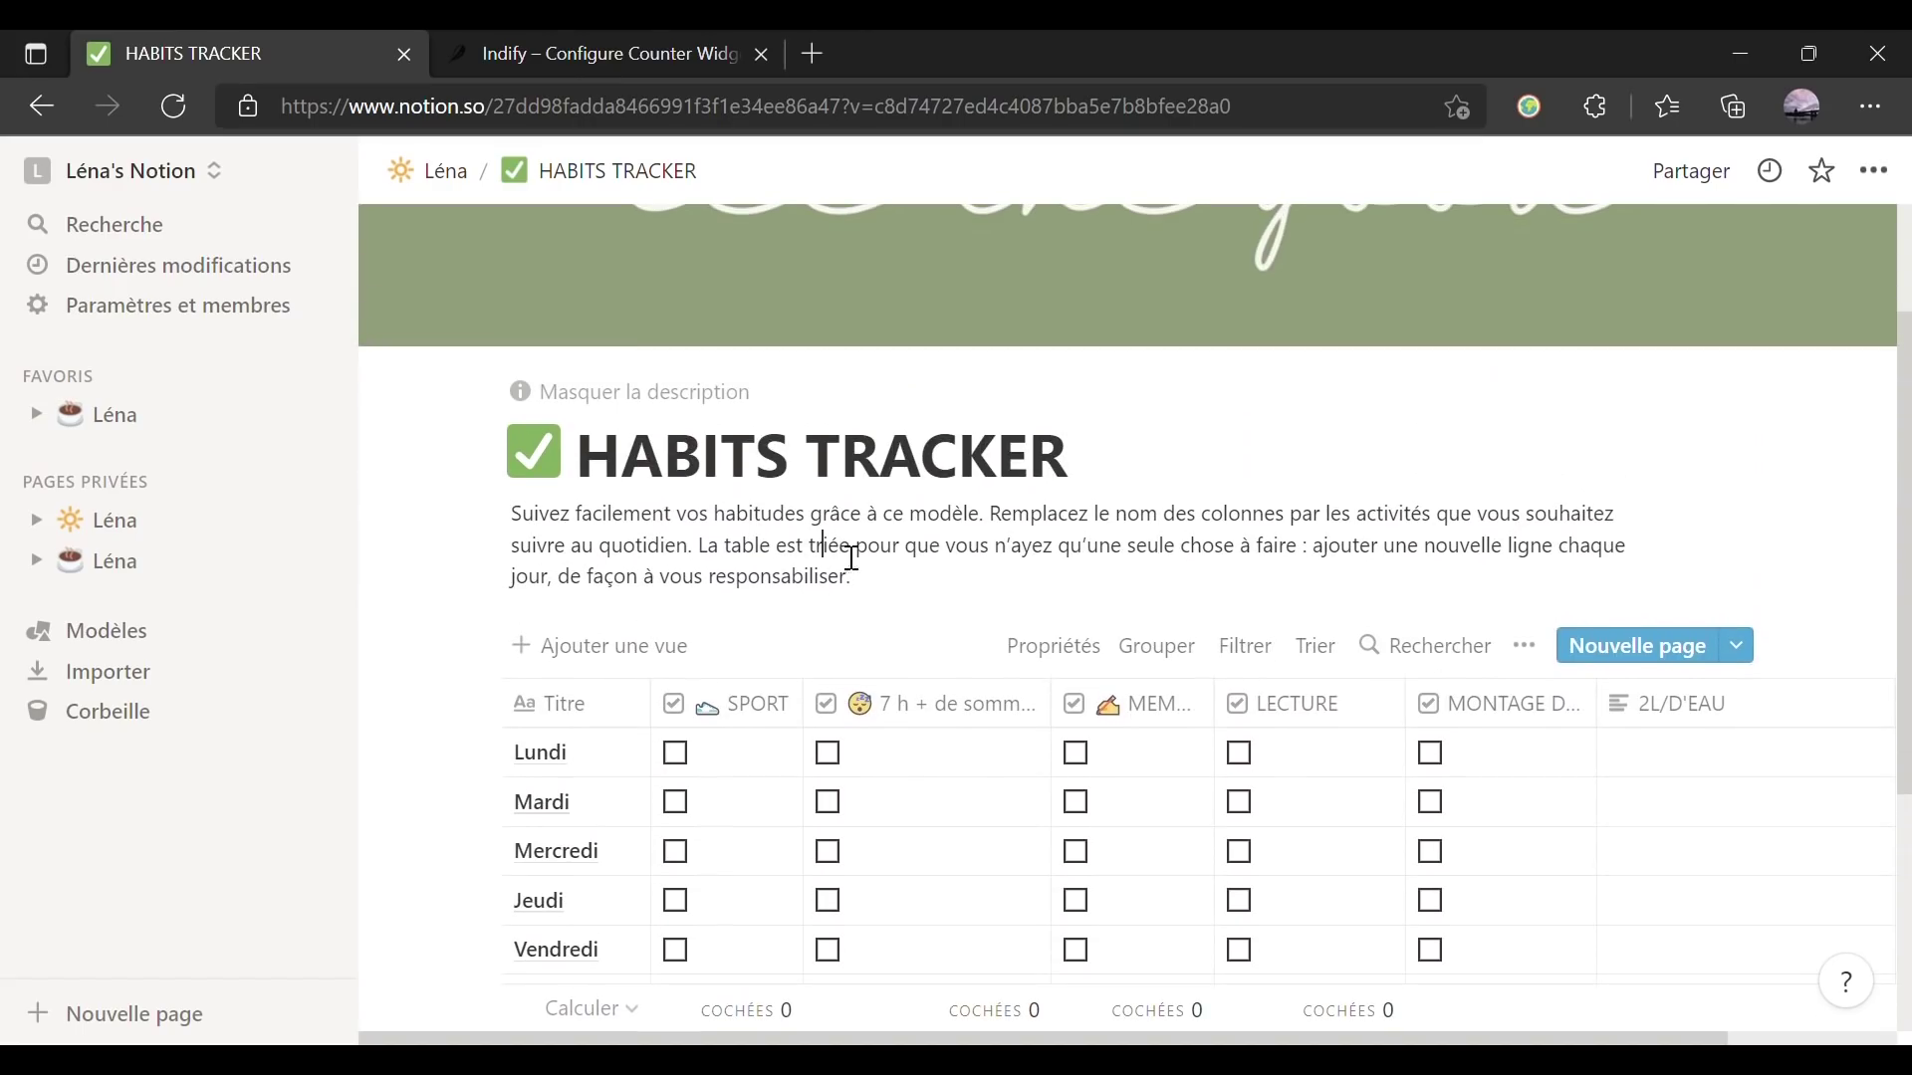
{"action": "left_click", "coordinate": [704, 389]}
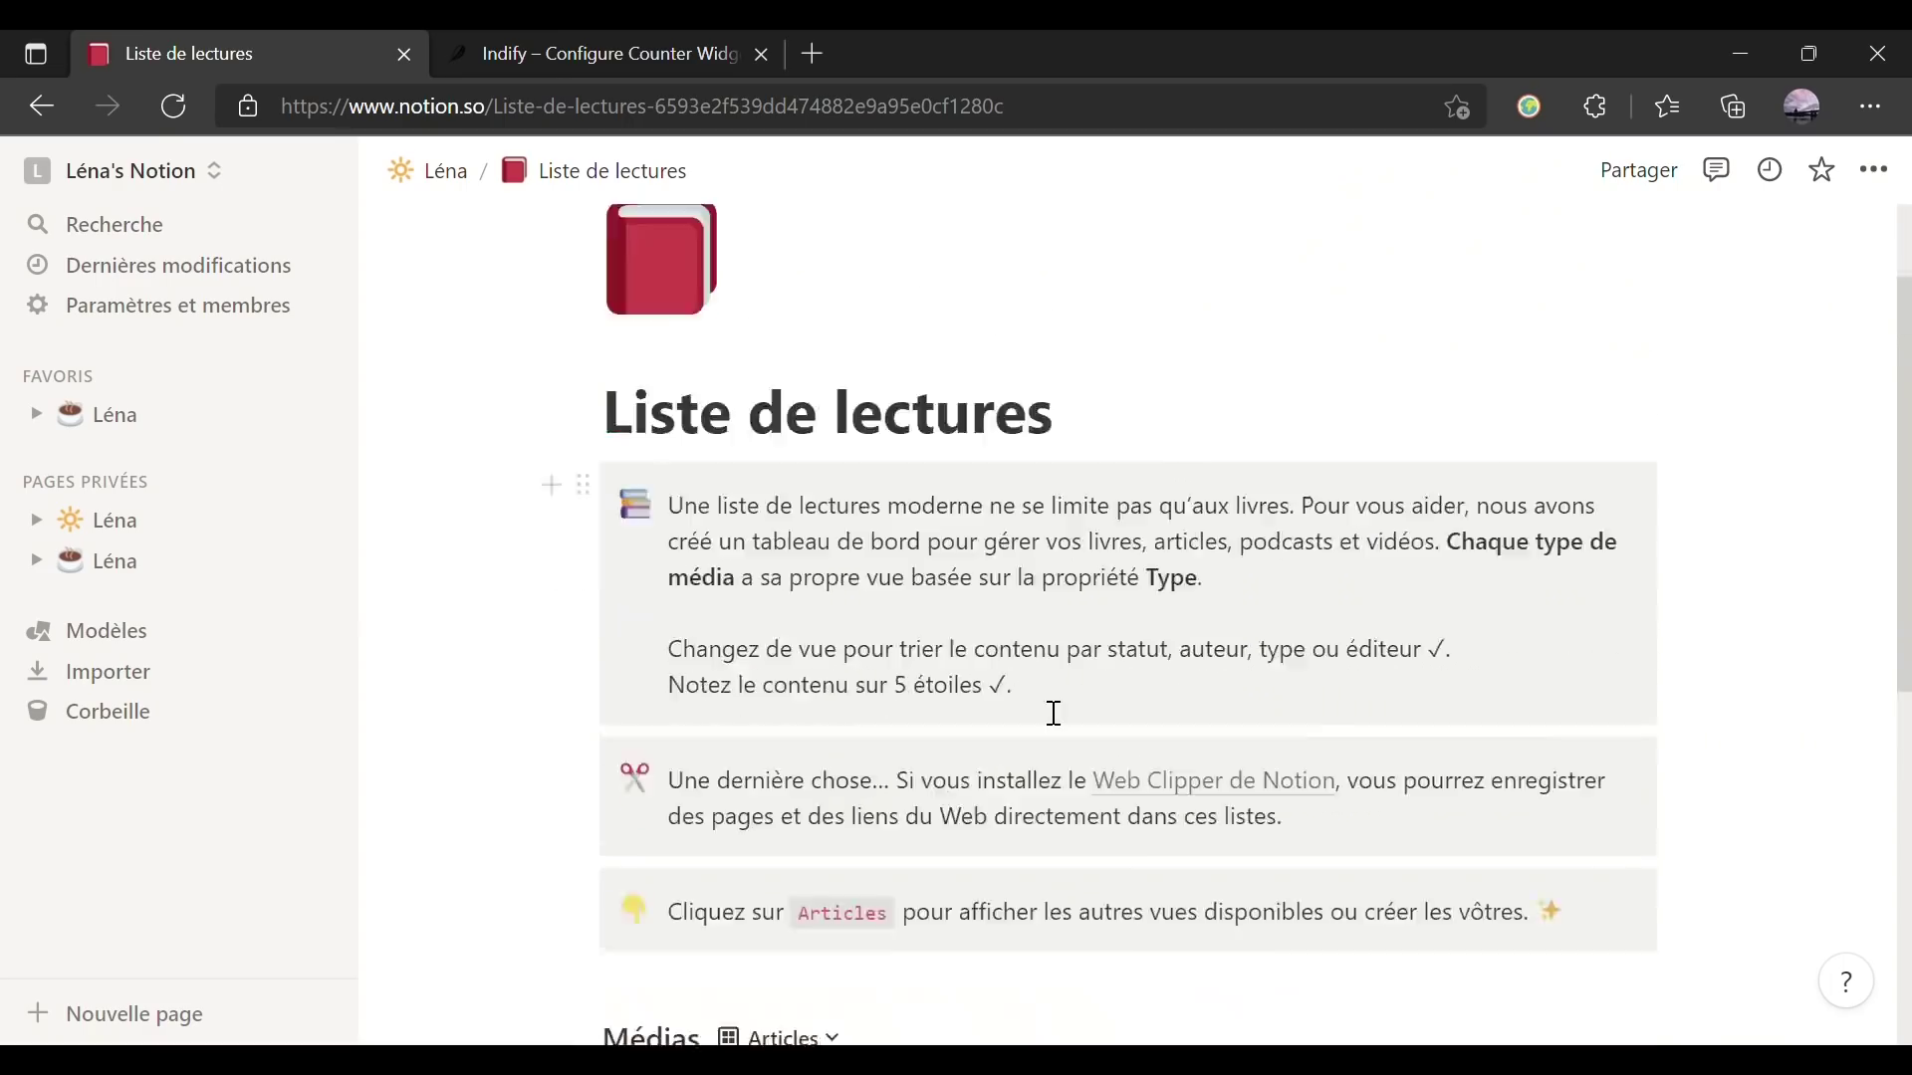
- On the reading list page, retitle the artificial intelligence entry rated four stars as "Changer l'eau des fleurs"
{"action": "scroll", "coordinate": [1046, 709], "scroll_direction": "down", "scroll_amount": 2}
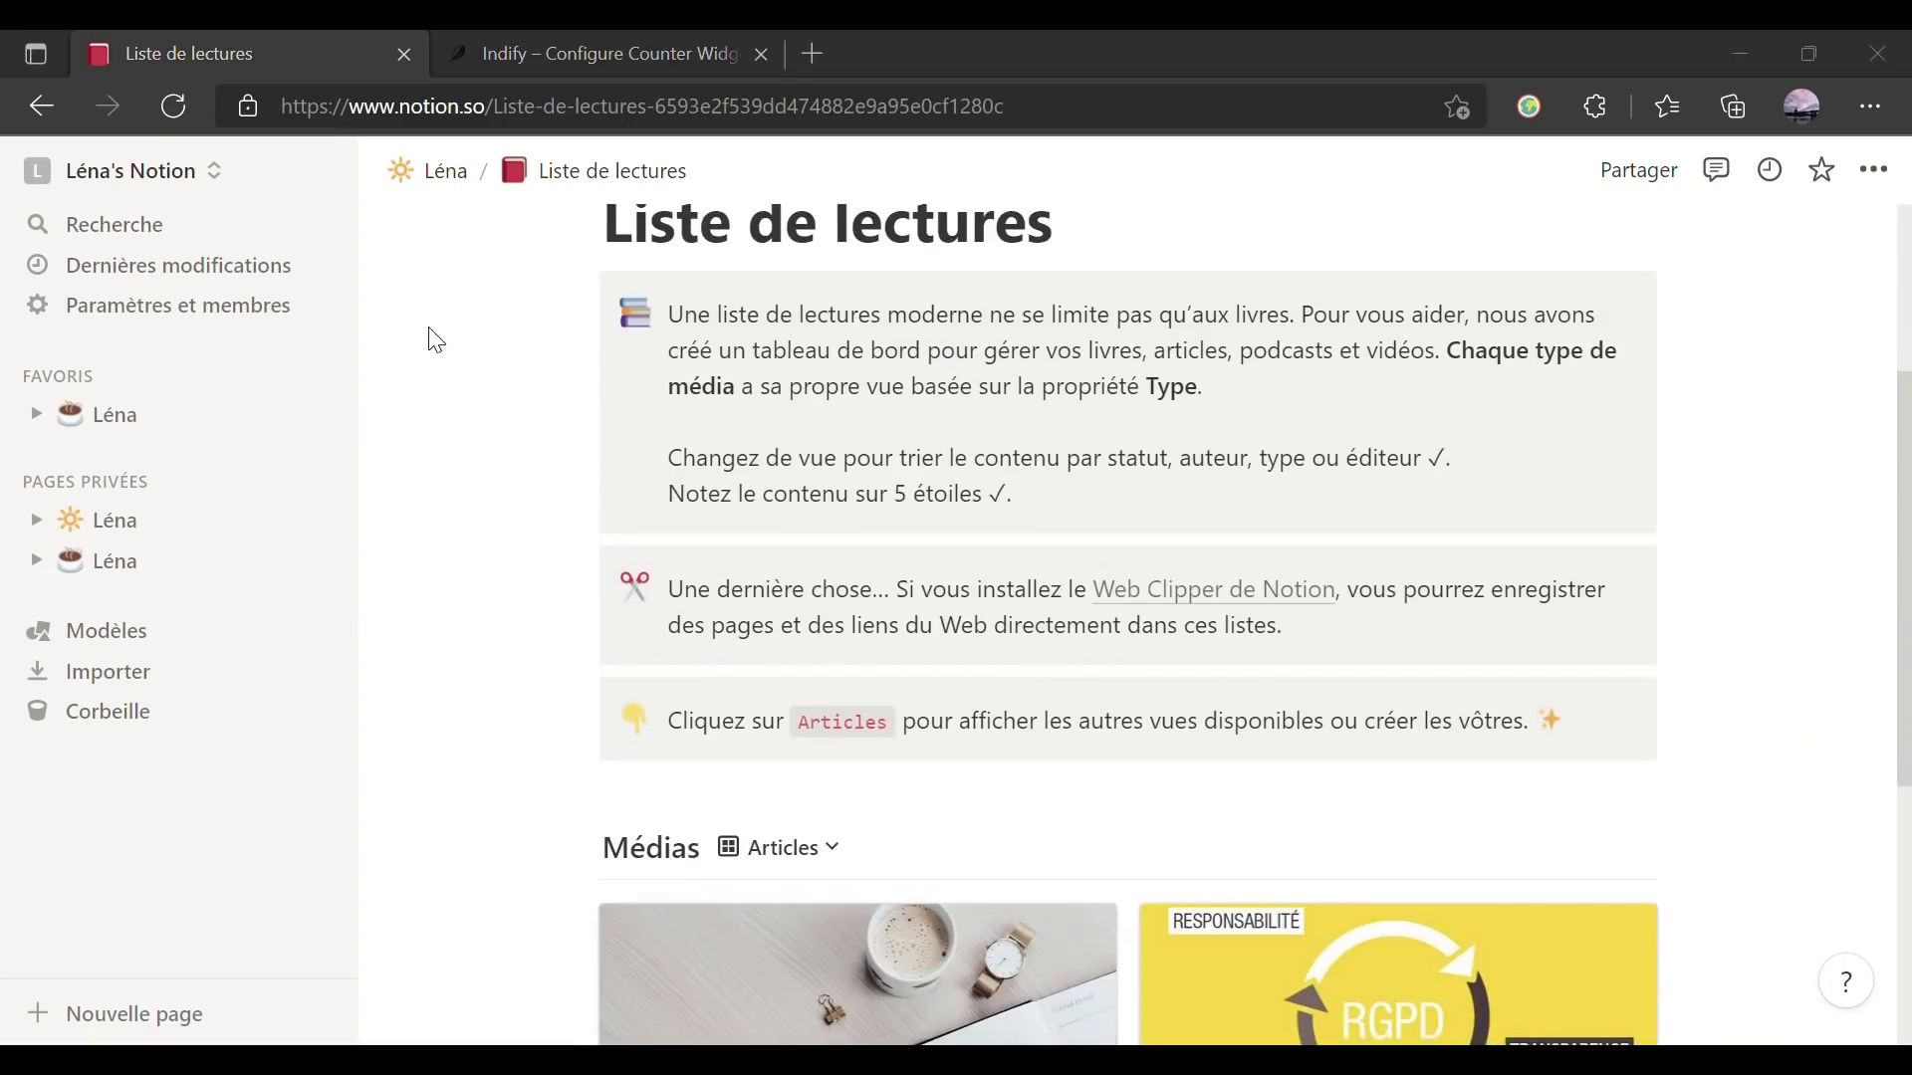
{"action": "scroll", "coordinate": [887, 977], "scroll_direction": "down", "scroll_amount": 4}
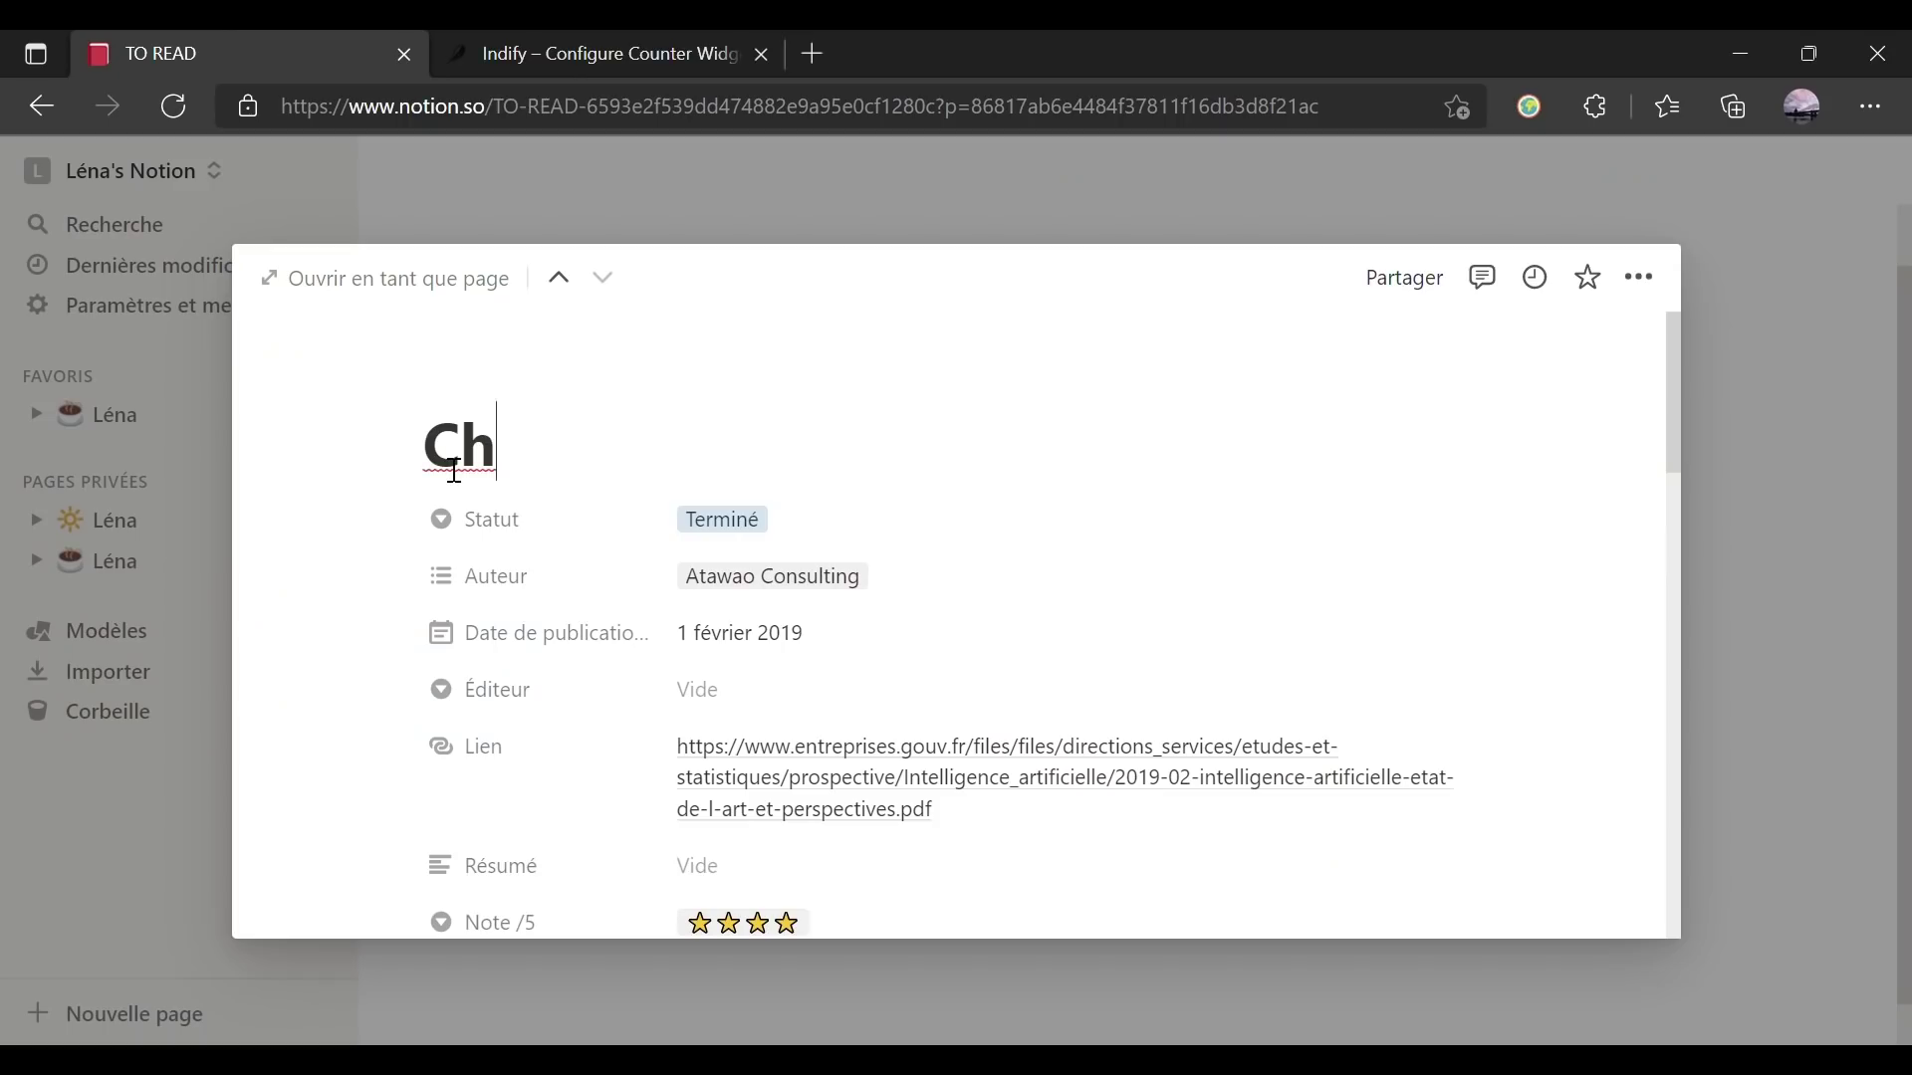
{"action": "type", "text": "anger l'eu"}
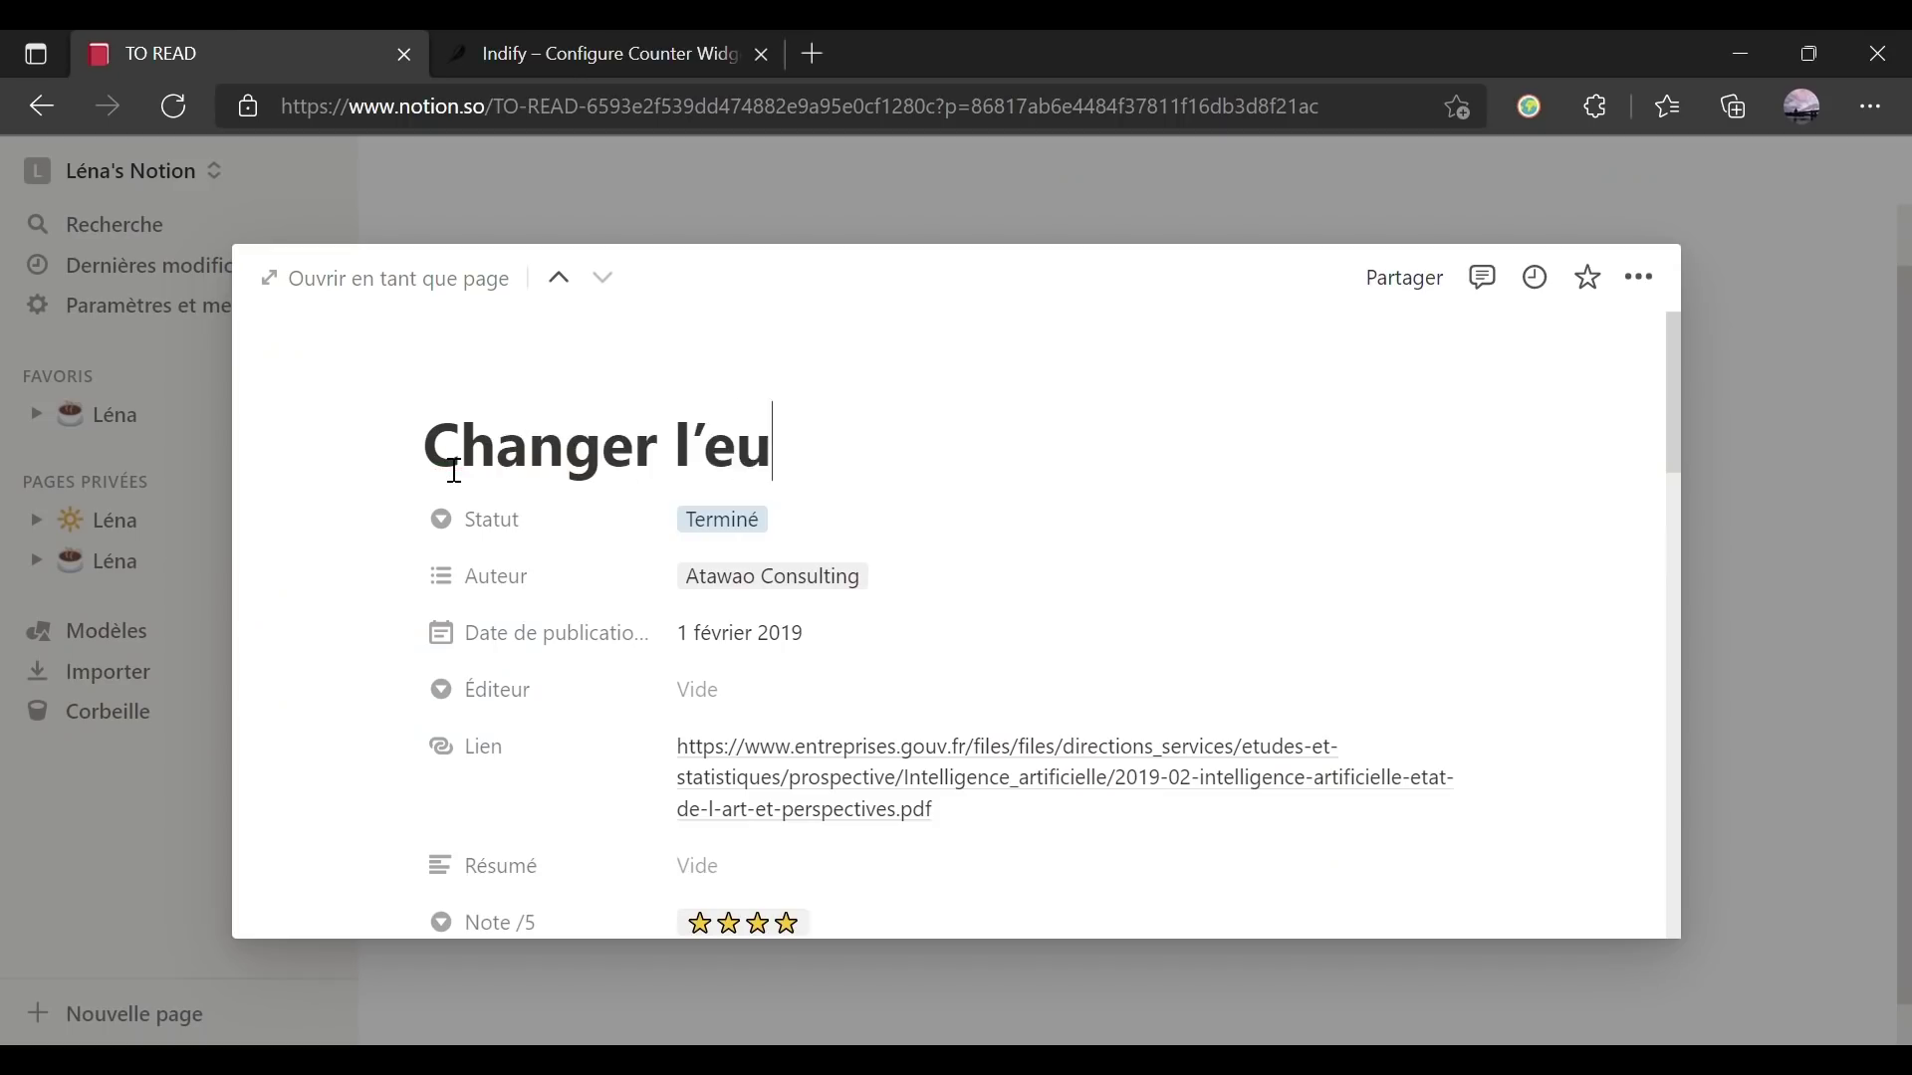
{"action": "key", "text": "BackSpace"}
{"action": "key", "text": "BackSpace"}
{"action": "type", "text": "eau des fleurs"}
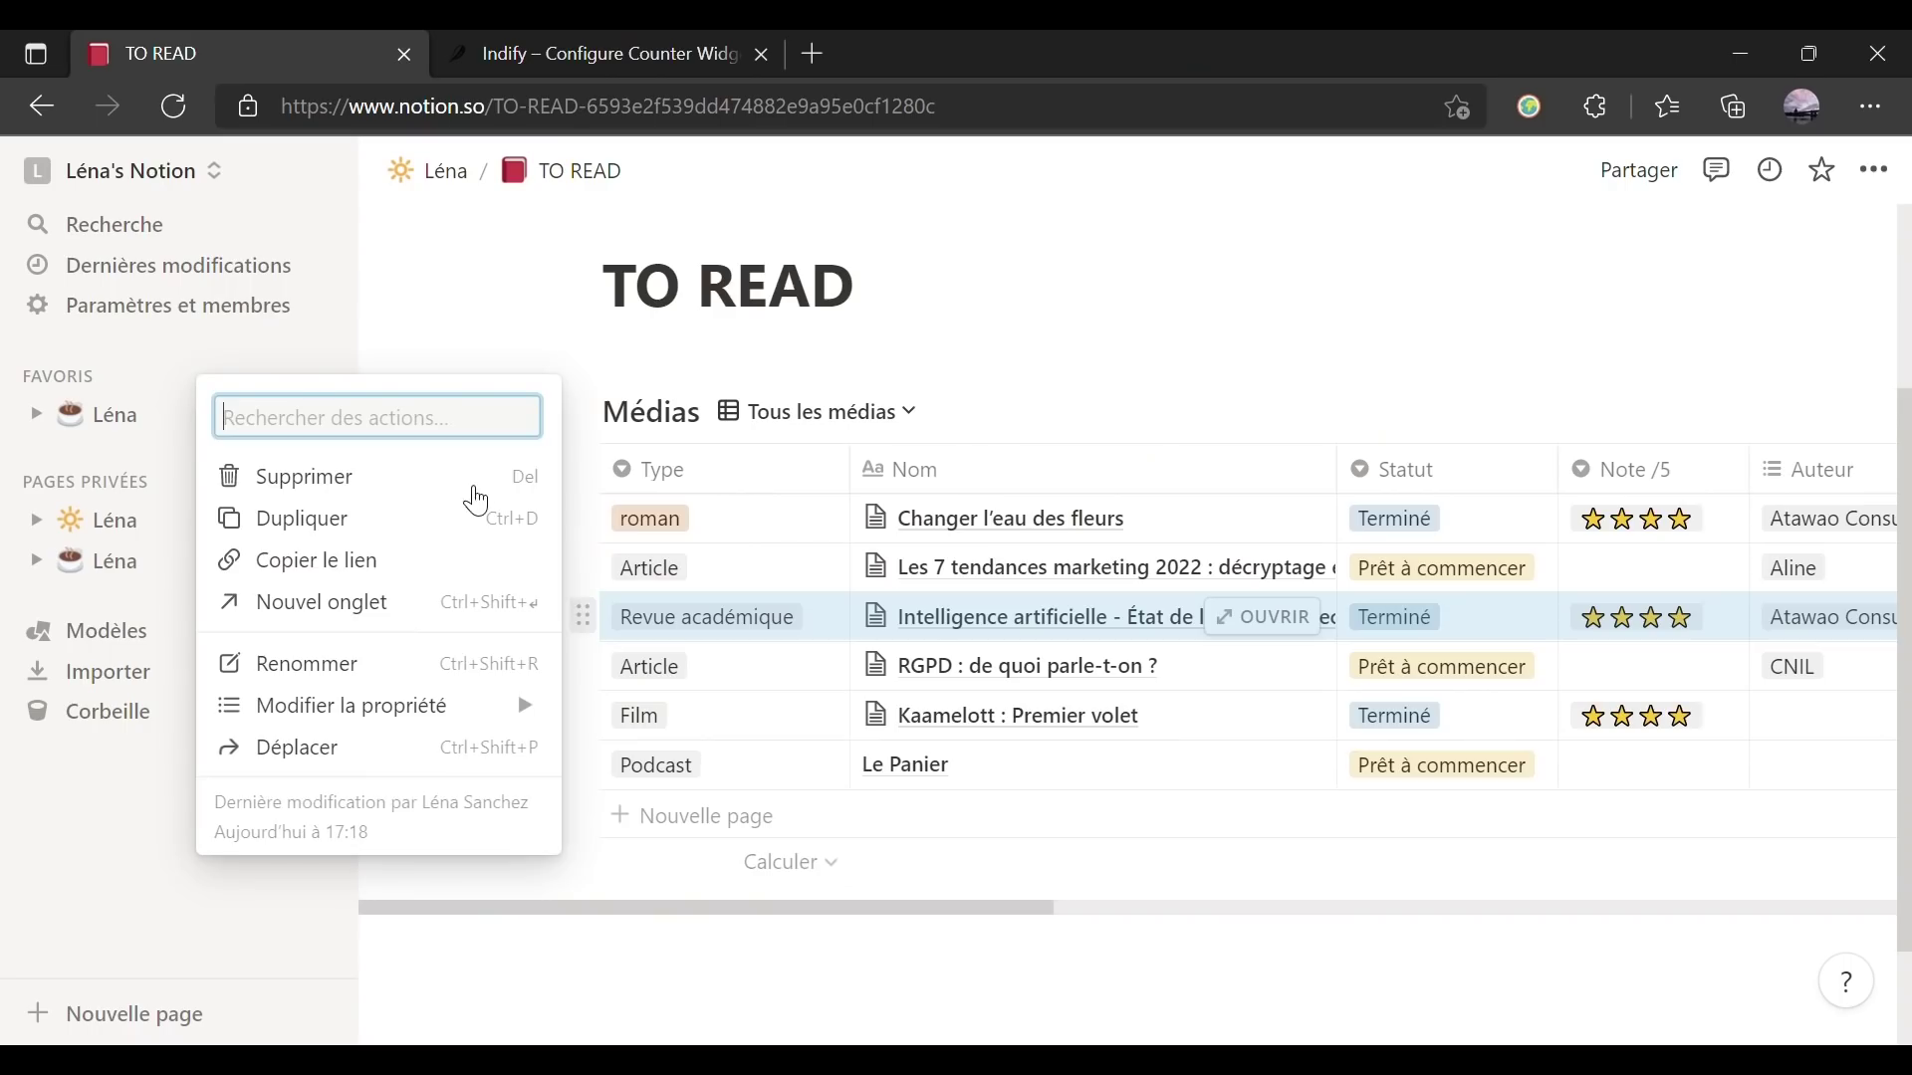
- Delete the sample Intelligence artificielle, RGPD and Kaamelott rows from the Médias table on the TO READ page
{"action": "left_click", "coordinate": [476, 488]}
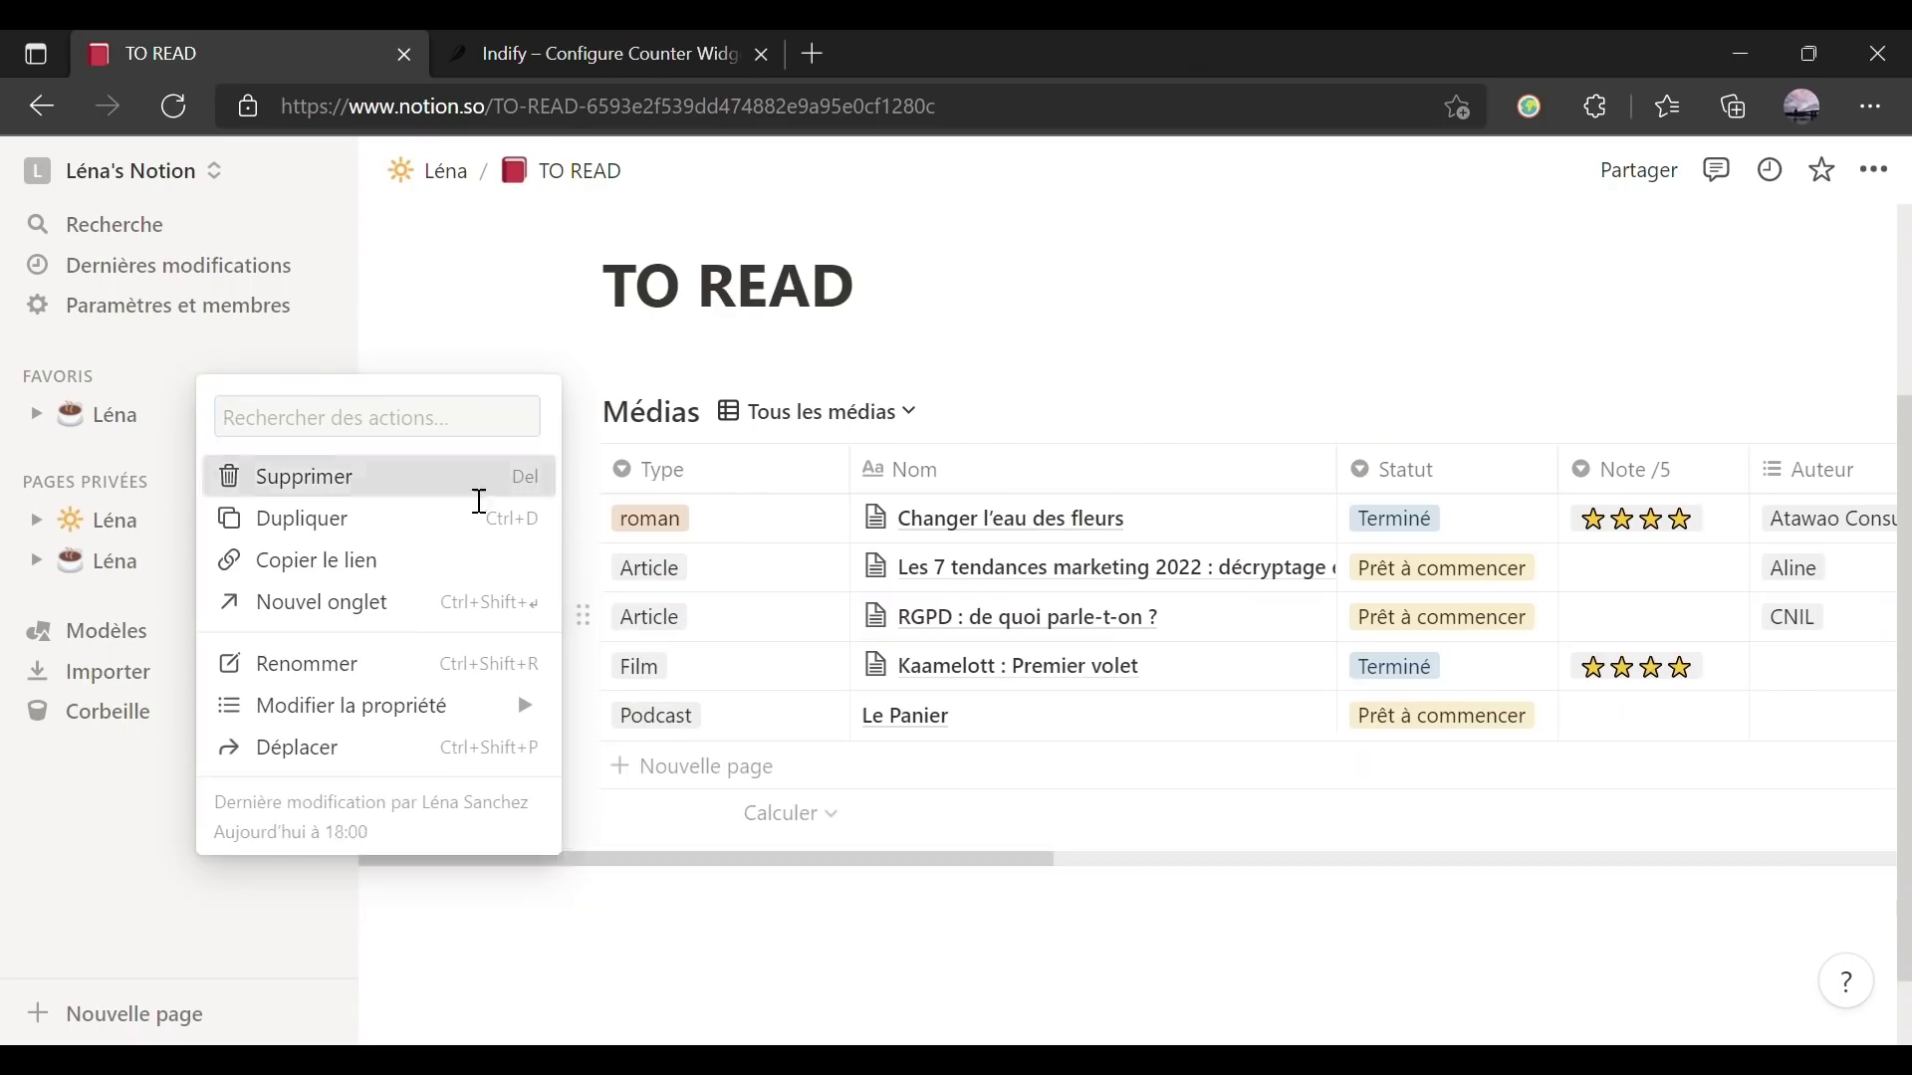
{"action": "left_click", "coordinate": [587, 619]}
{"action": "left_click", "coordinate": [487, 478]}
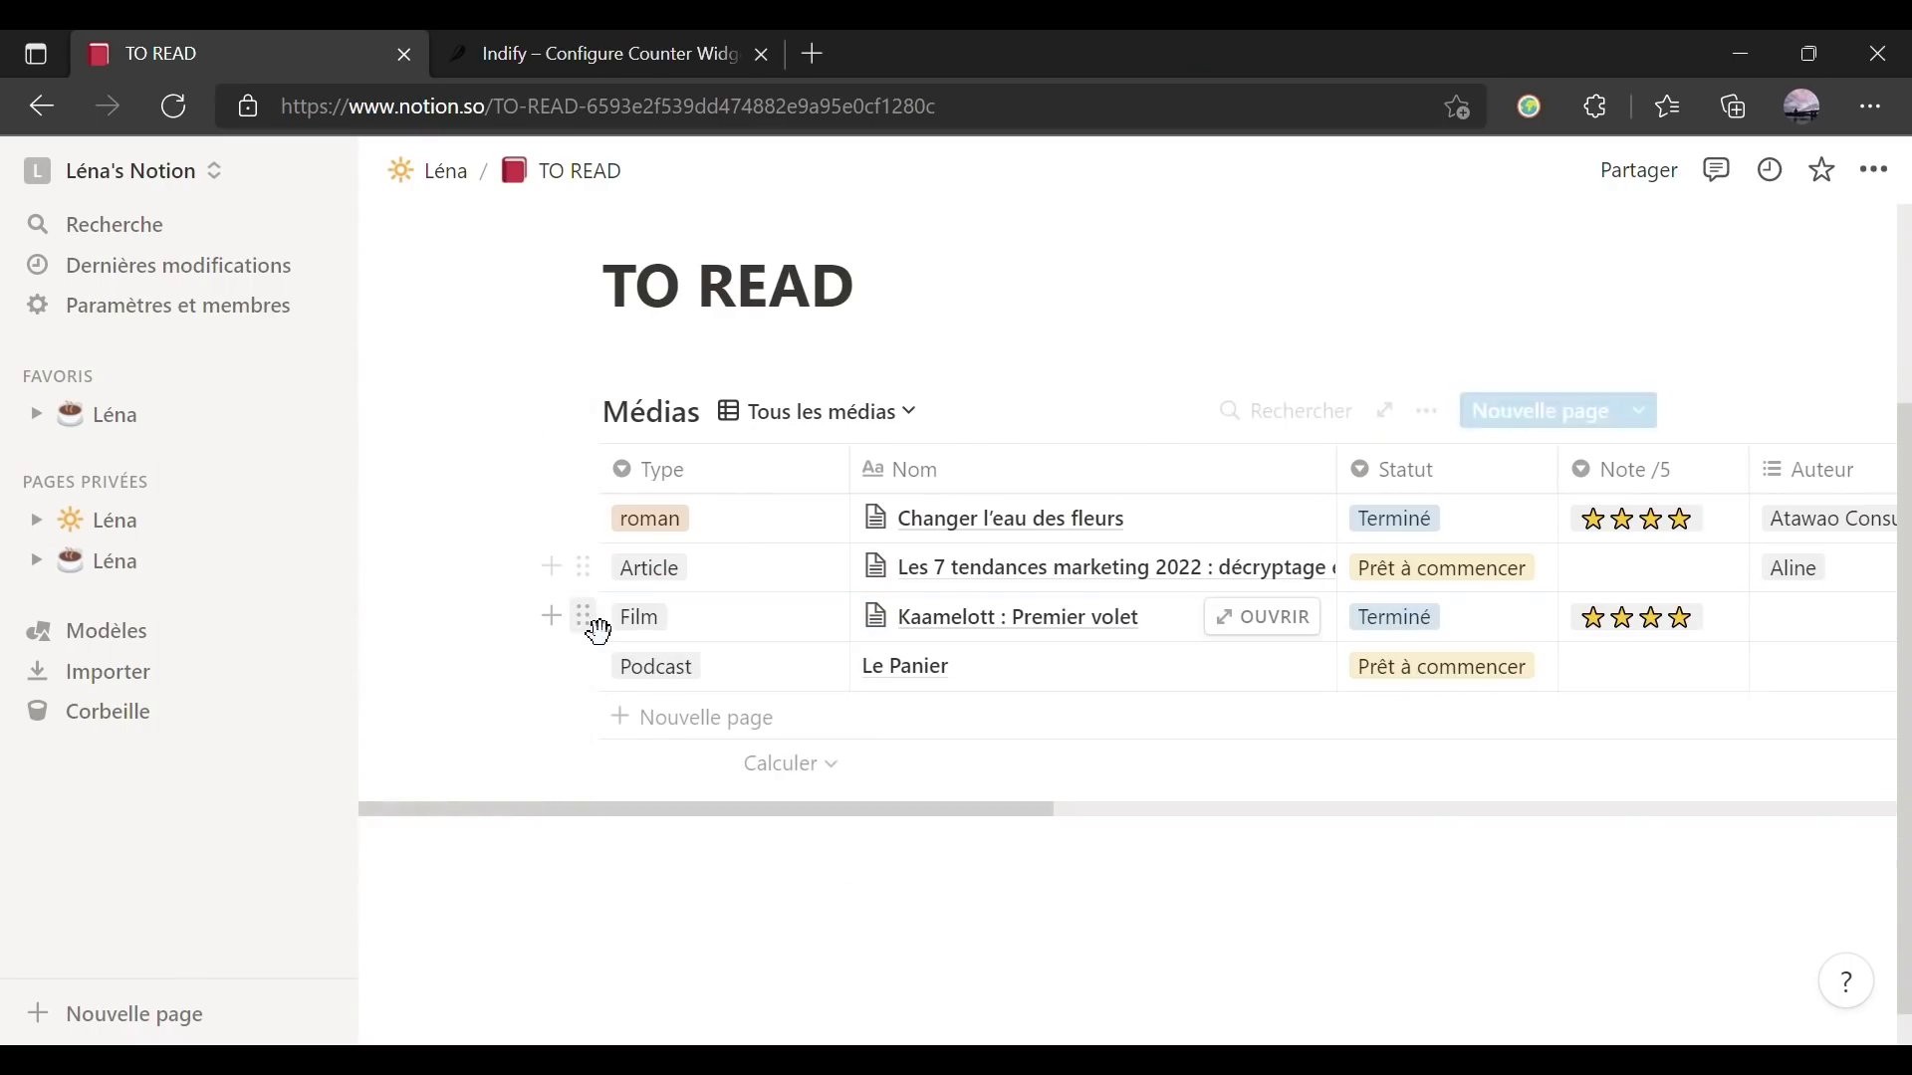
{"action": "left_click", "coordinate": [585, 619]}
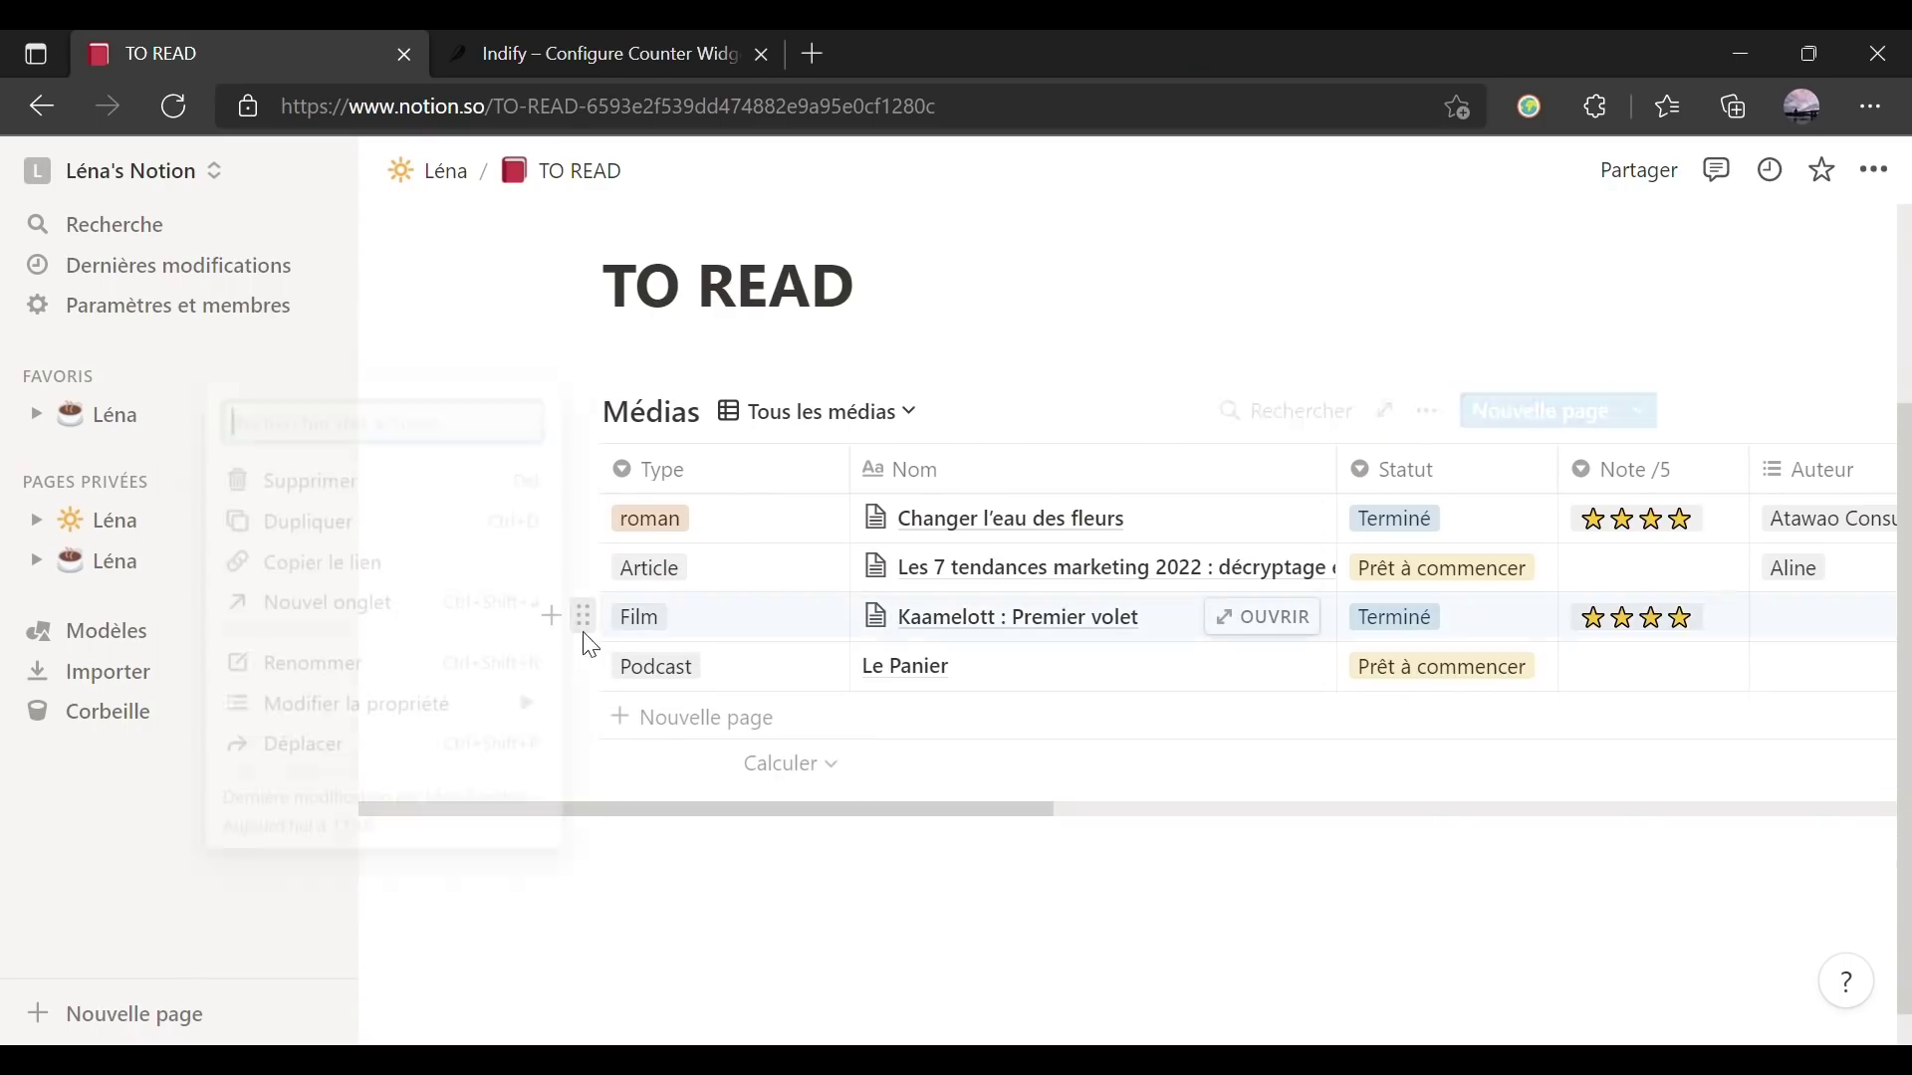
{"action": "left_click", "coordinate": [510, 477]}
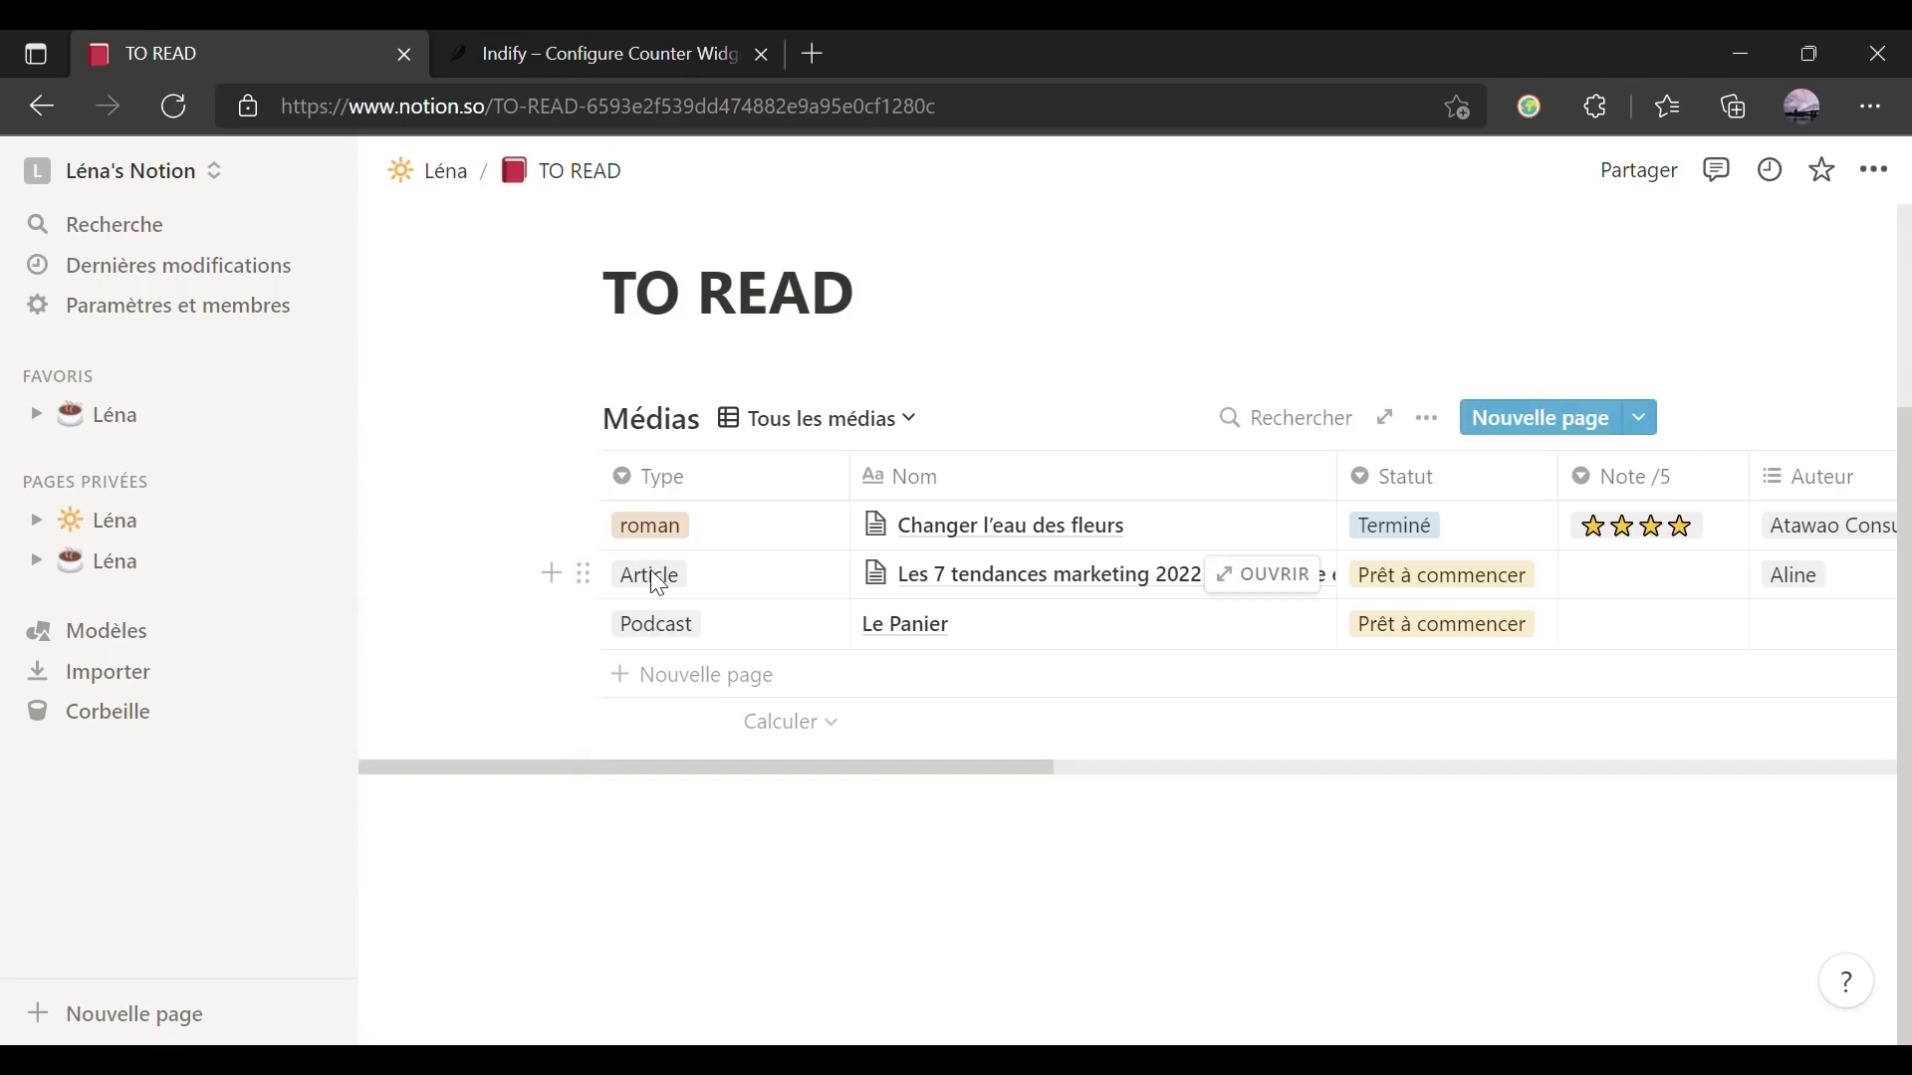
{"action": "left_click", "coordinate": [595, 631]}
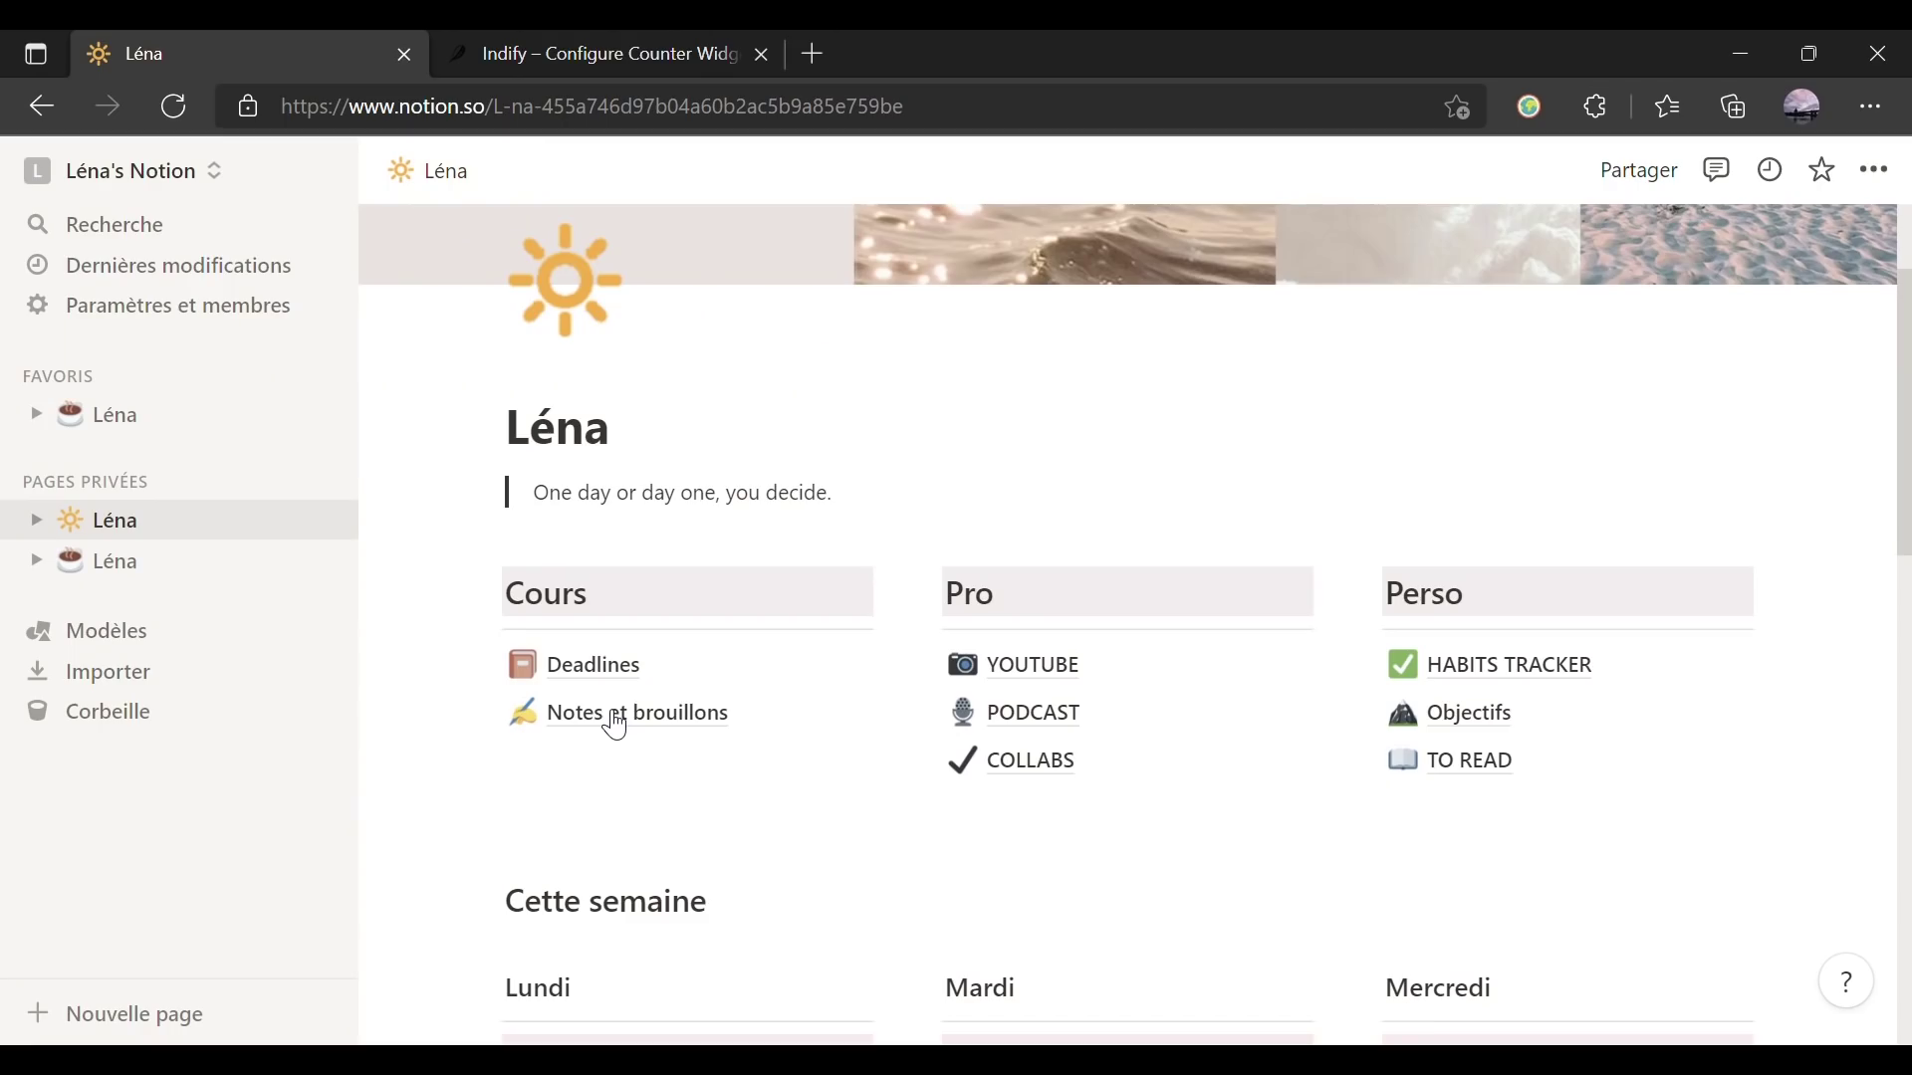
- Open the Objectifs page from the dashboard and rename its kanban columns to WEEKLY, MARS and 2022✨
{"action": "scroll", "coordinate": [612, 725], "scroll_direction": "down", "scroll_amount": 2}
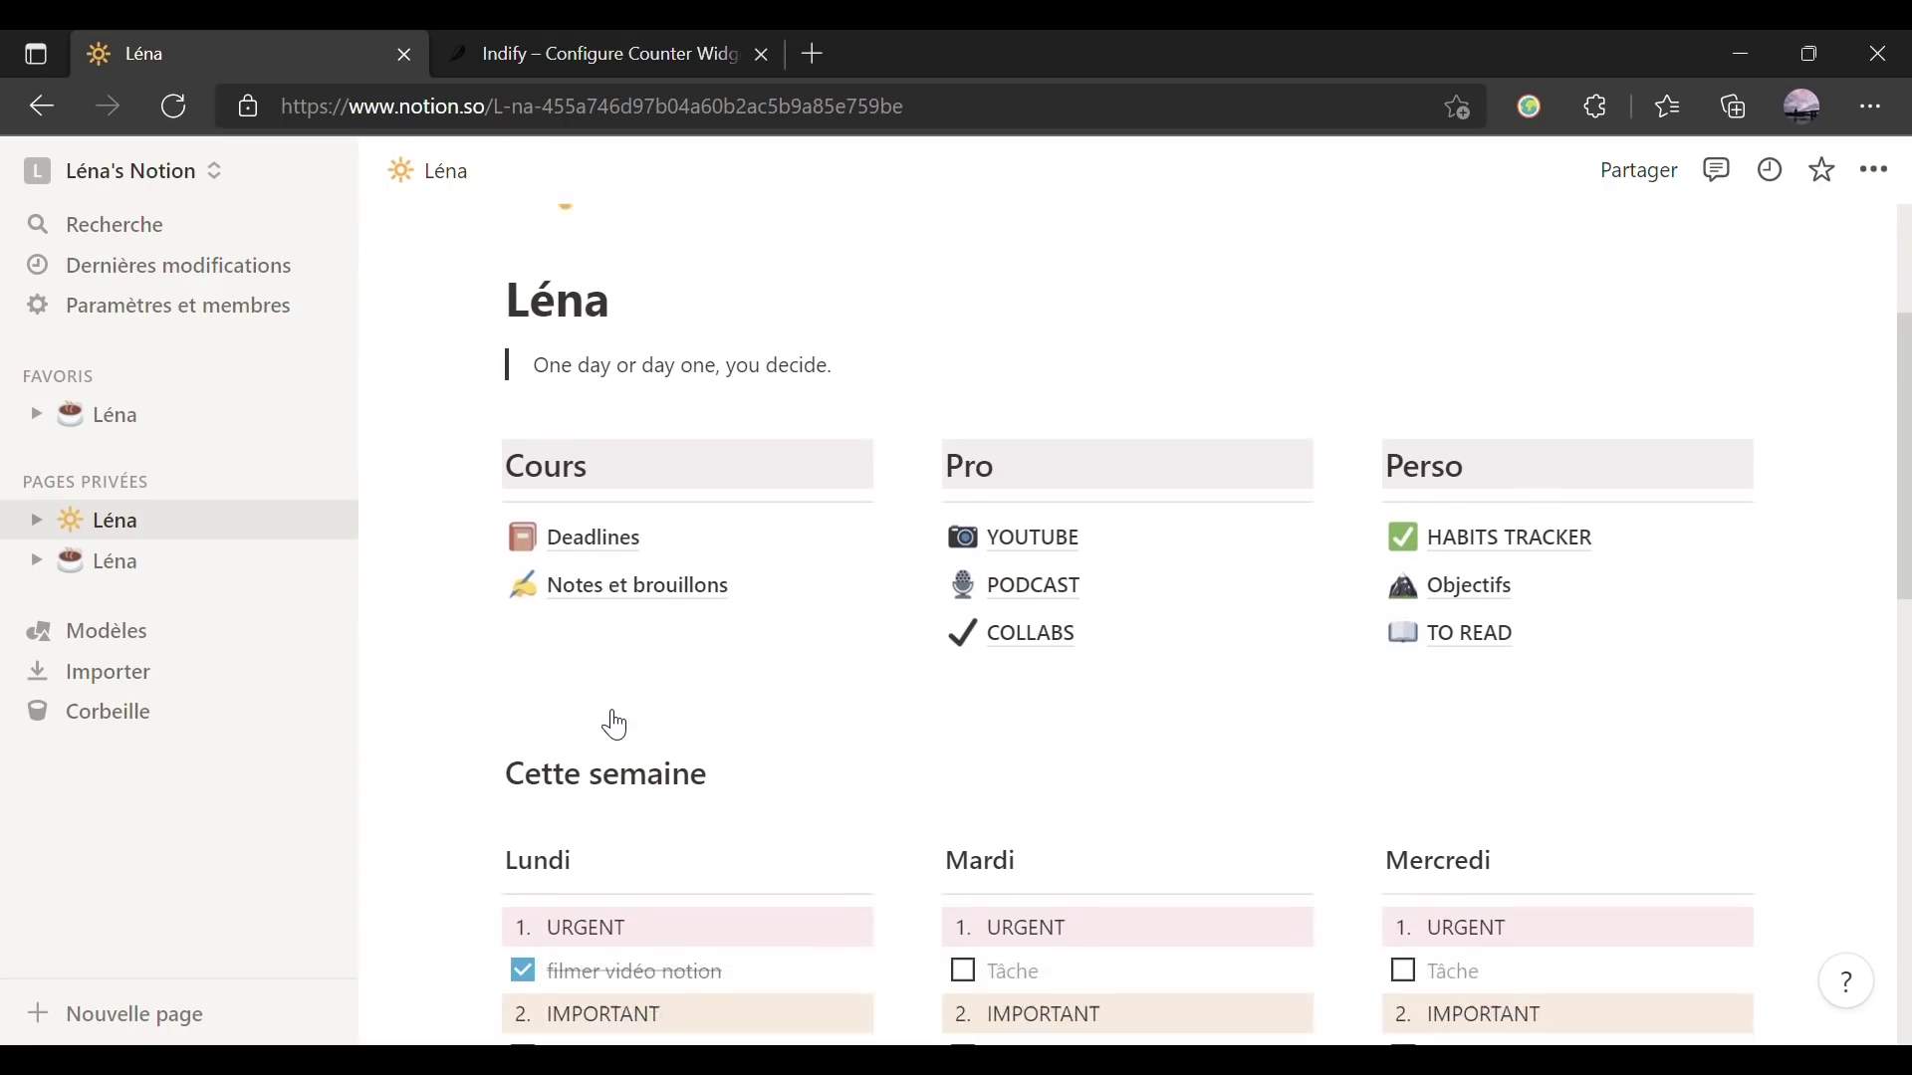
{"action": "scroll", "coordinate": [618, 725], "scroll_direction": "down", "scroll_amount": 2}
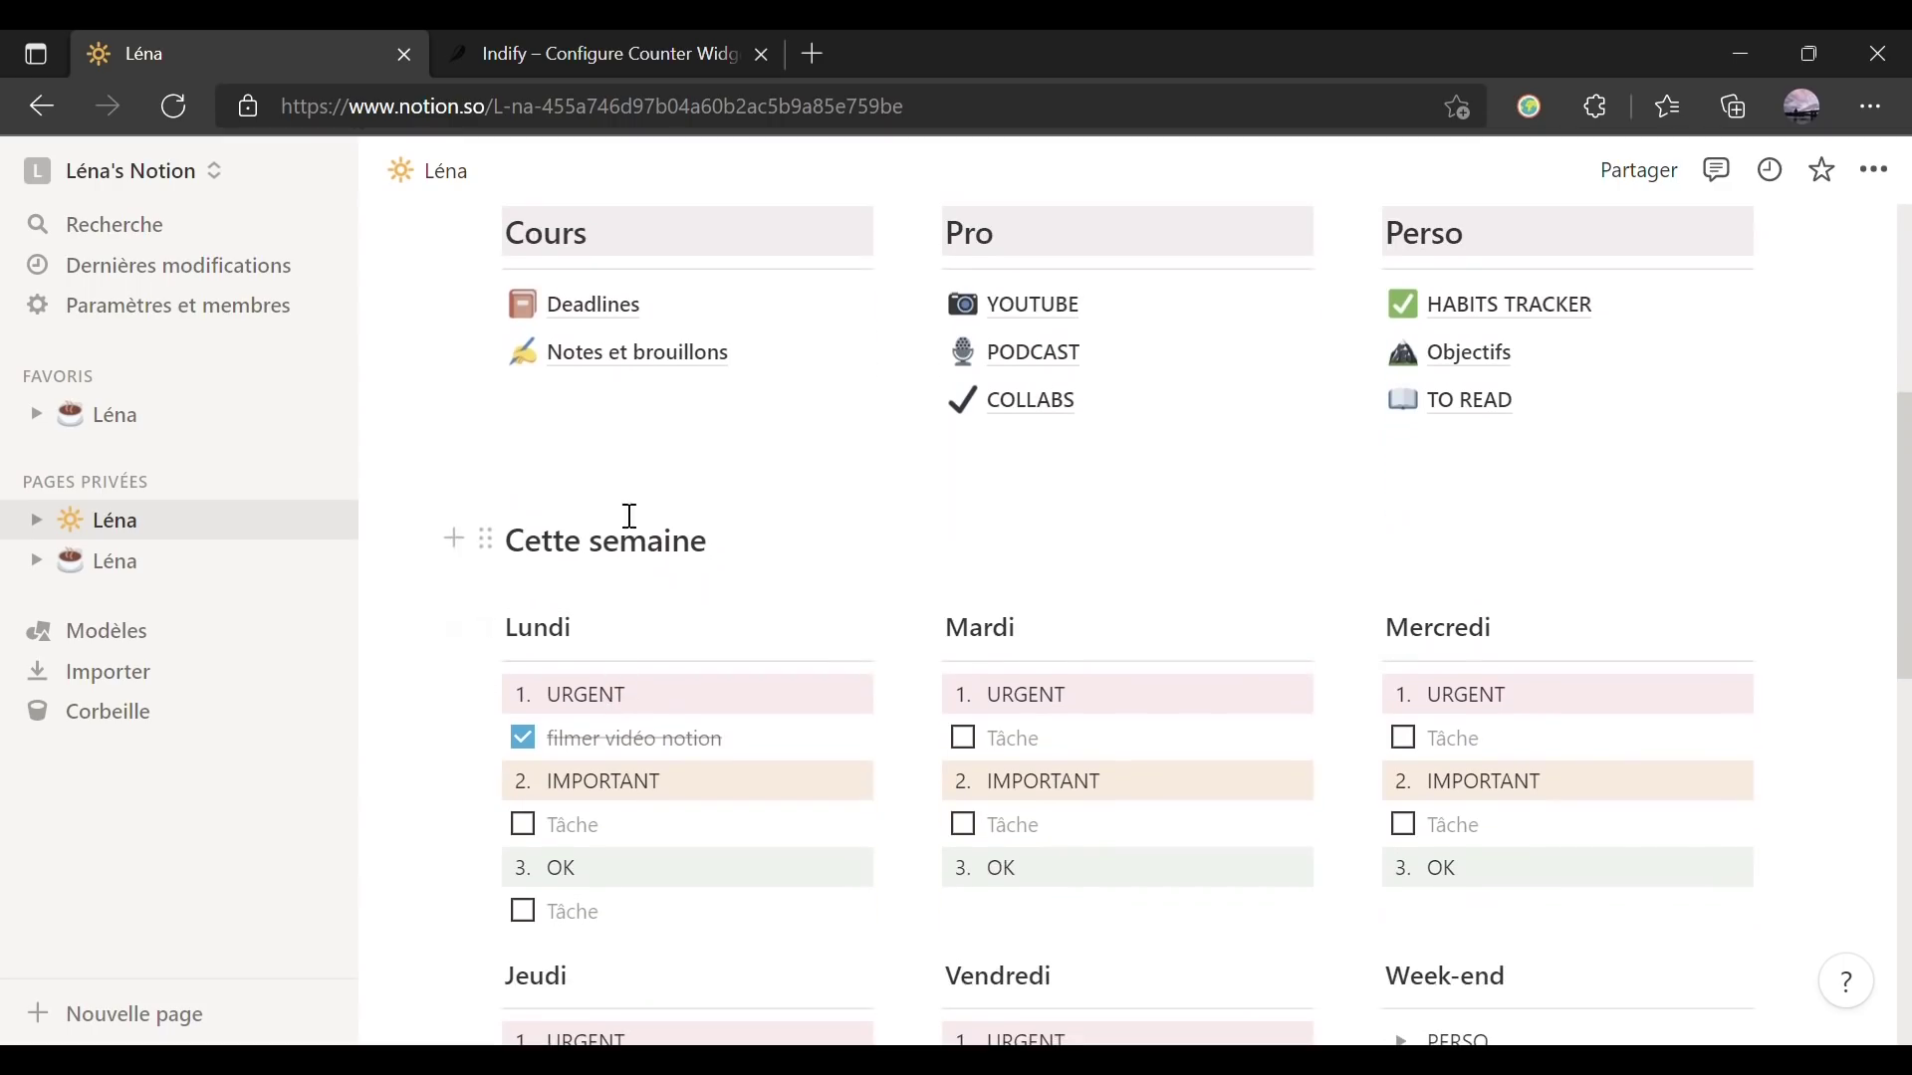
{"action": "scroll", "coordinate": [630, 516], "scroll_direction": "up", "scroll_amount": 1}
{"action": "left_click", "coordinate": [1473, 487]}
{"action": "left_click", "coordinate": [565, 608]}
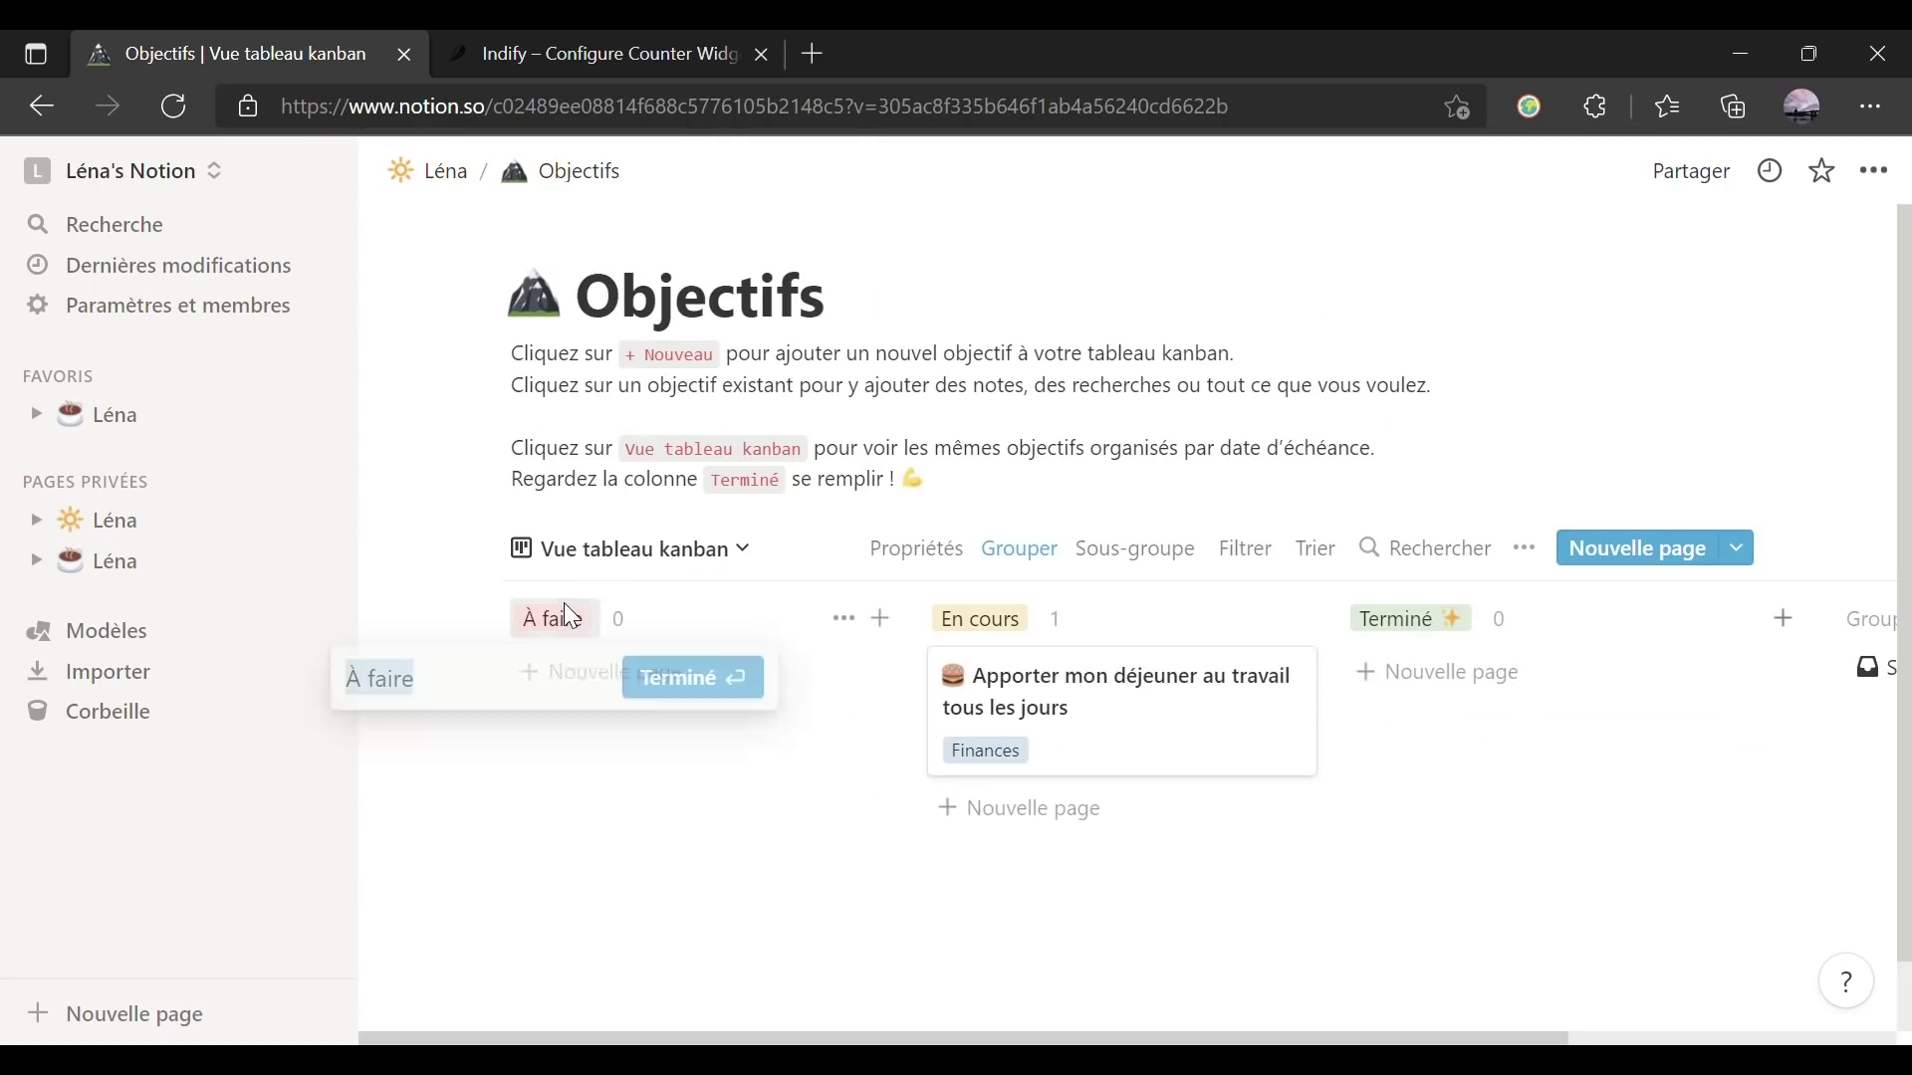
{"action": "type", "text": "WEEK"}
{"action": "type", "text": "L"}
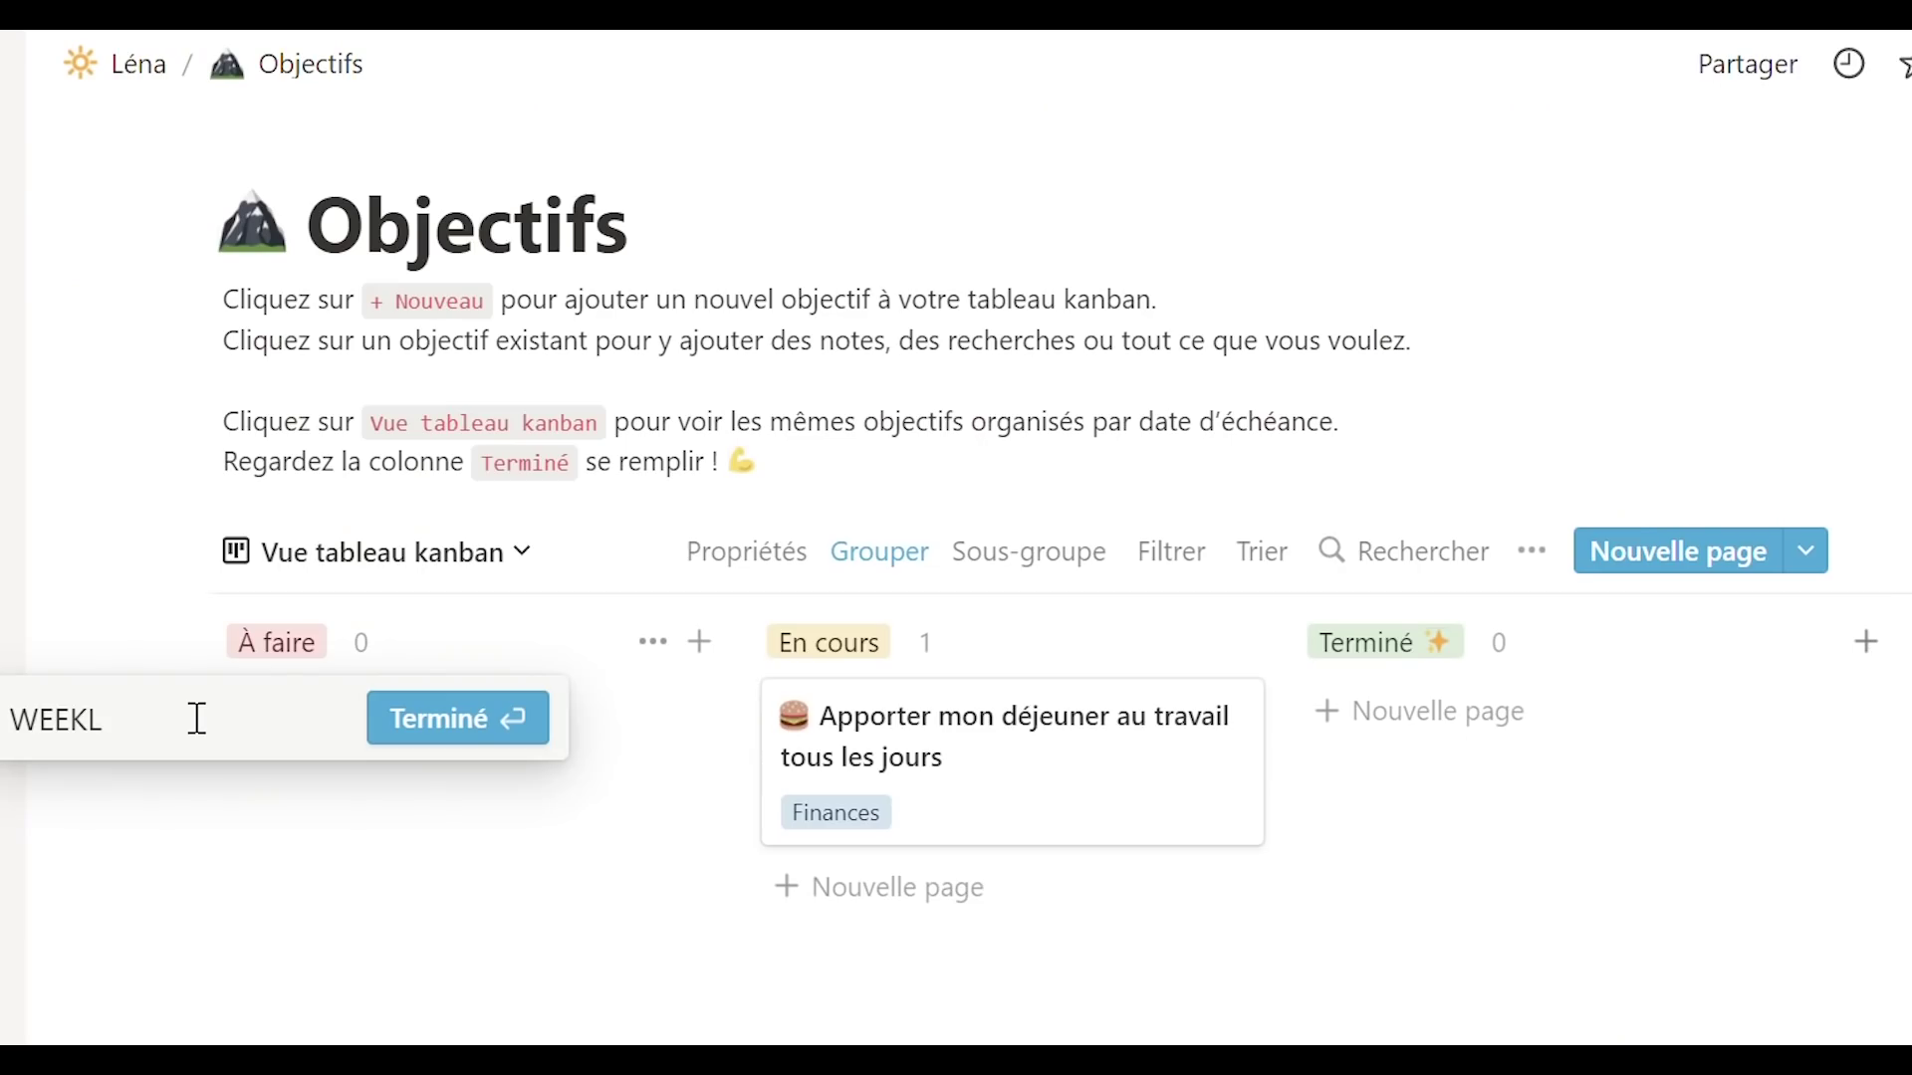
{"action": "type", "text": "Y"}
{"action": "type", "text": "MARS"}
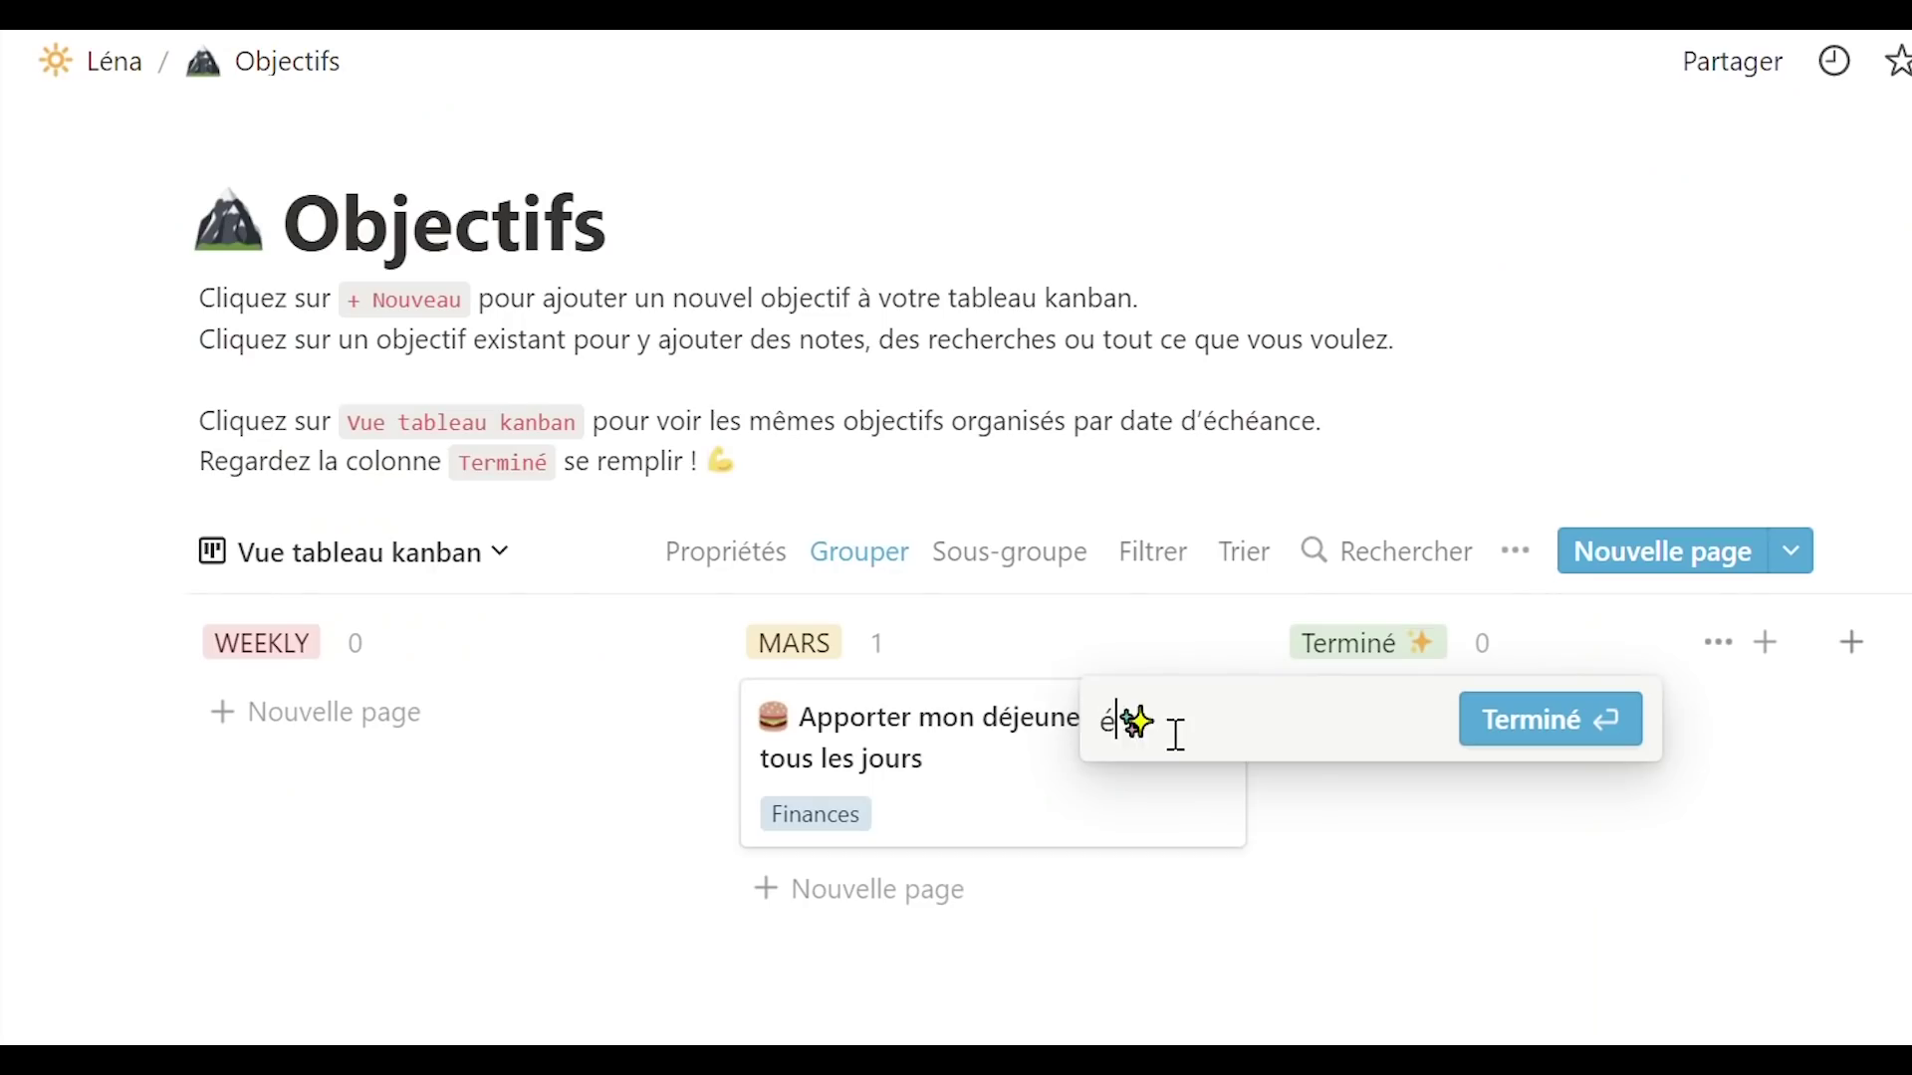
{"action": "type", "text": "2022"}
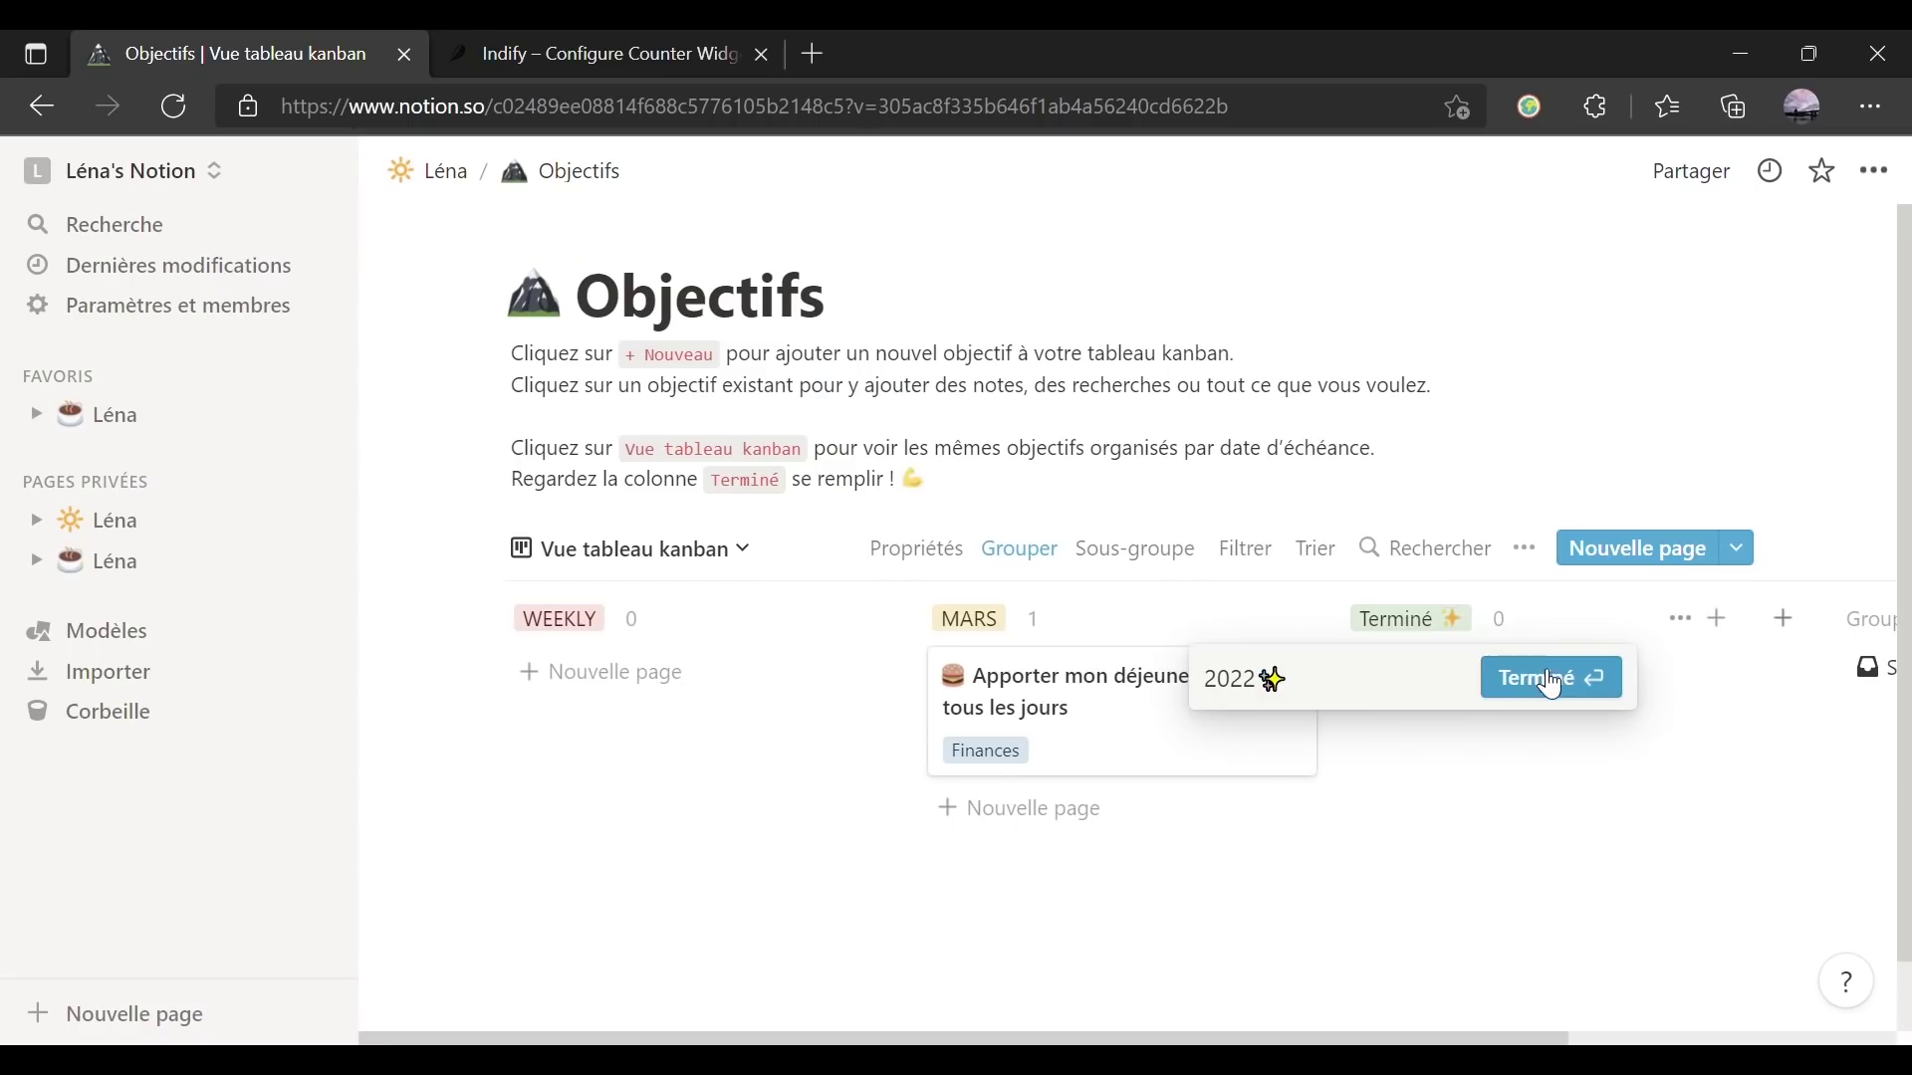
{"action": "left_click", "coordinate": [1550, 725]}
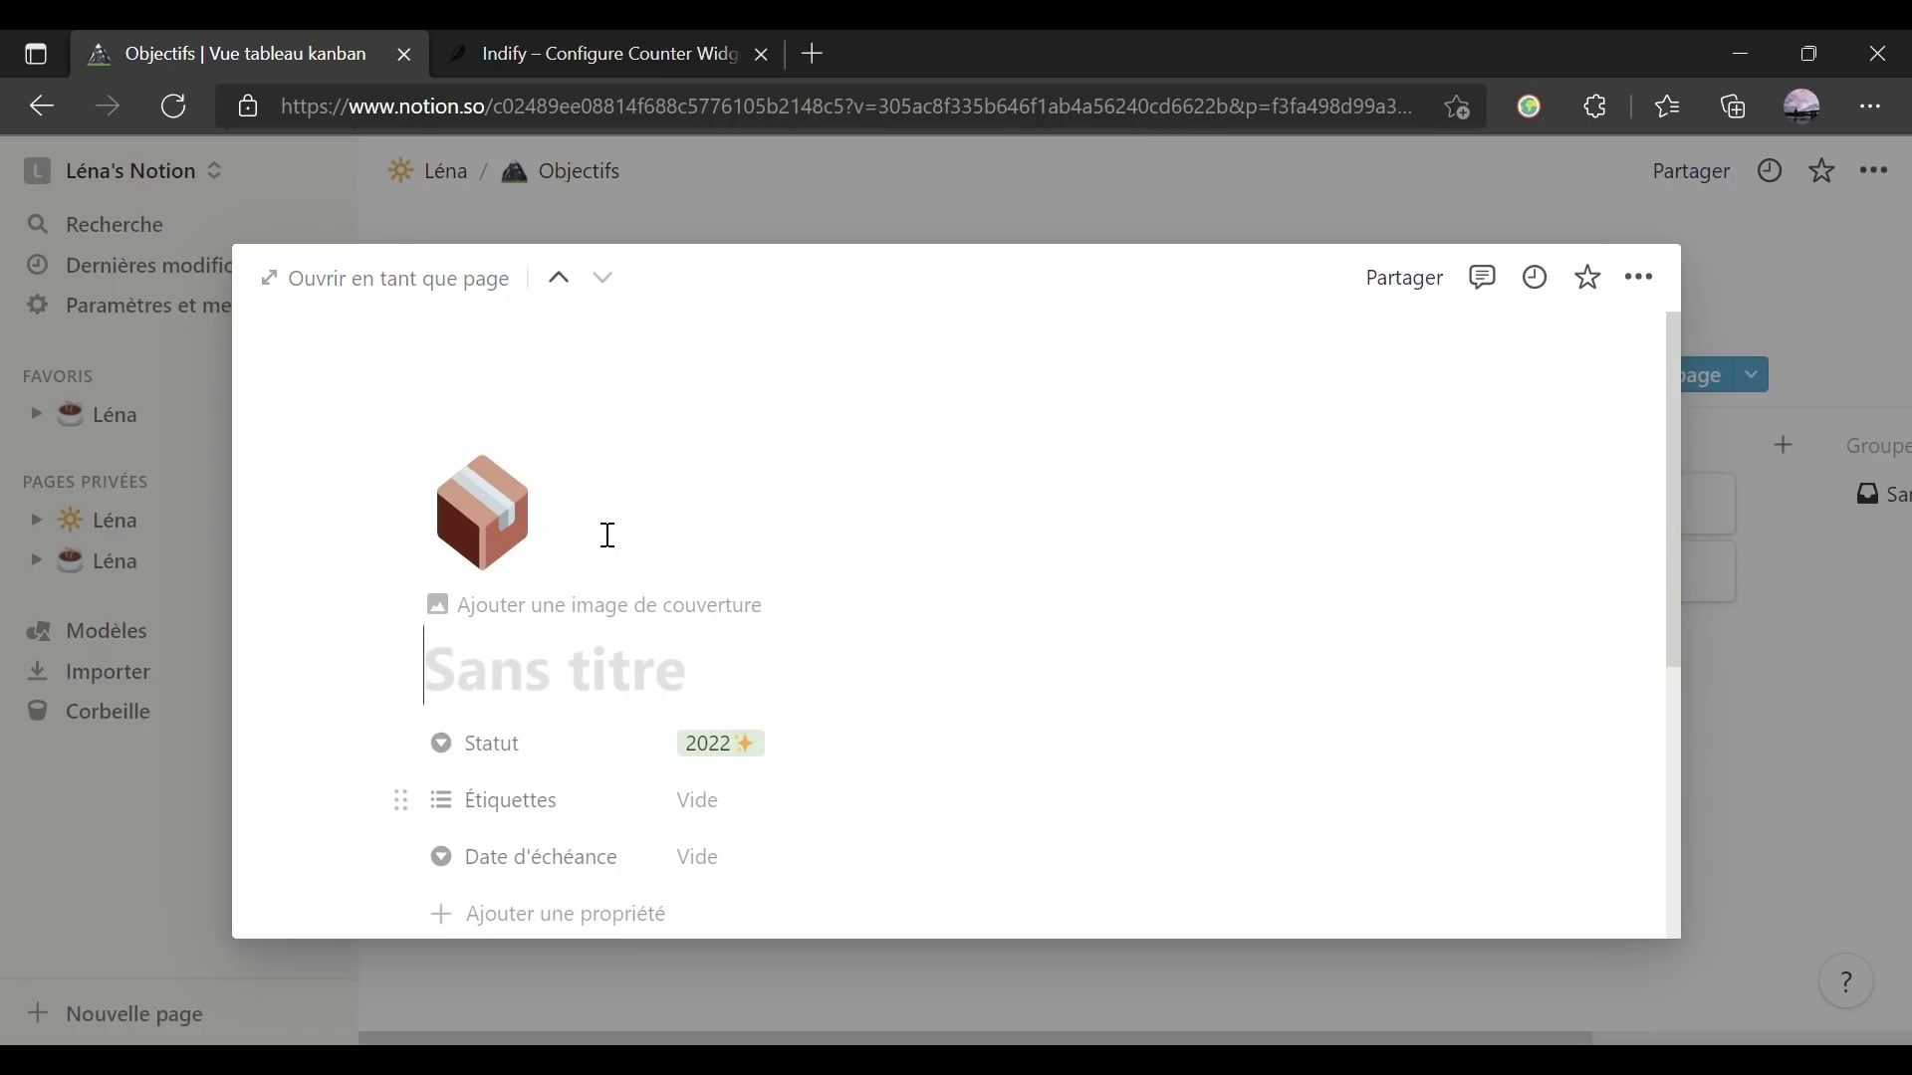
- Title the new card in the 2022✨ column of the Objectifs board "PARIS" and close its page
{"action": "type", "text": "P"}
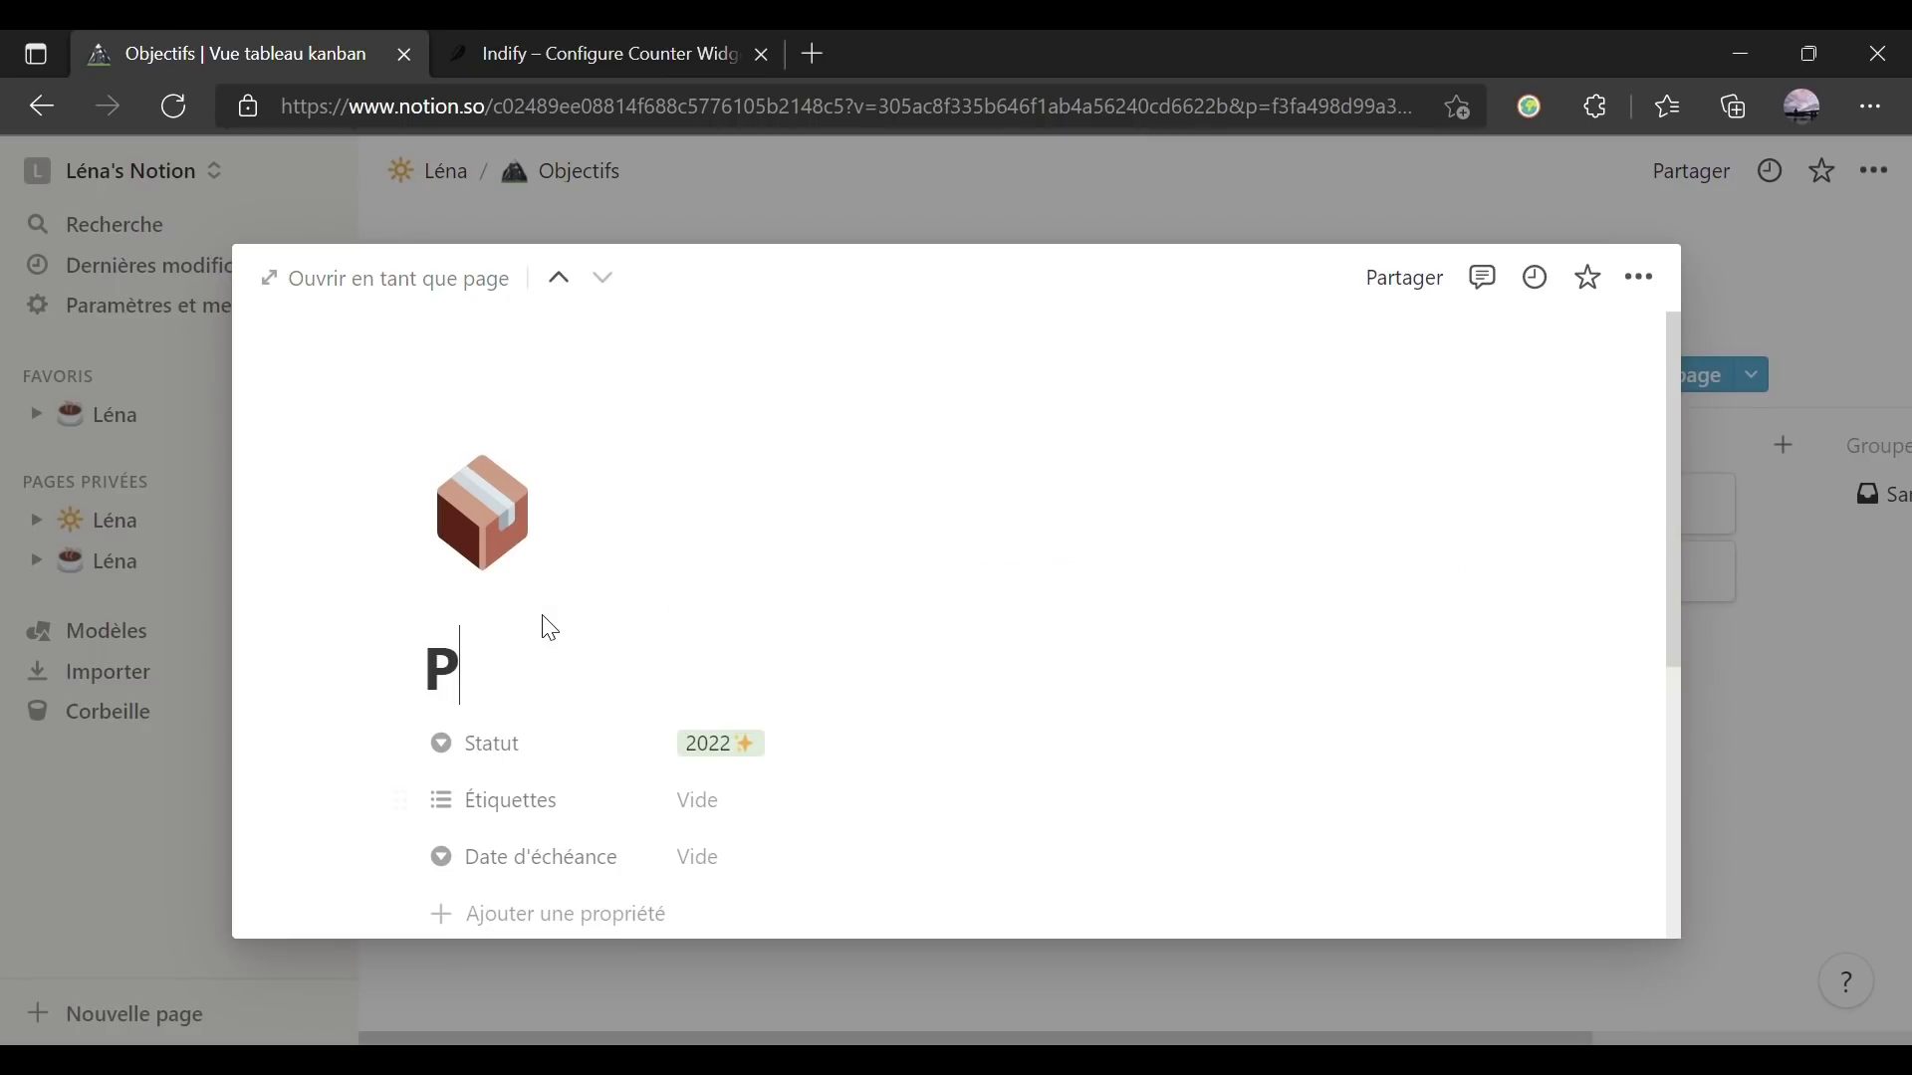
{"action": "type", "text": "ARIS"}
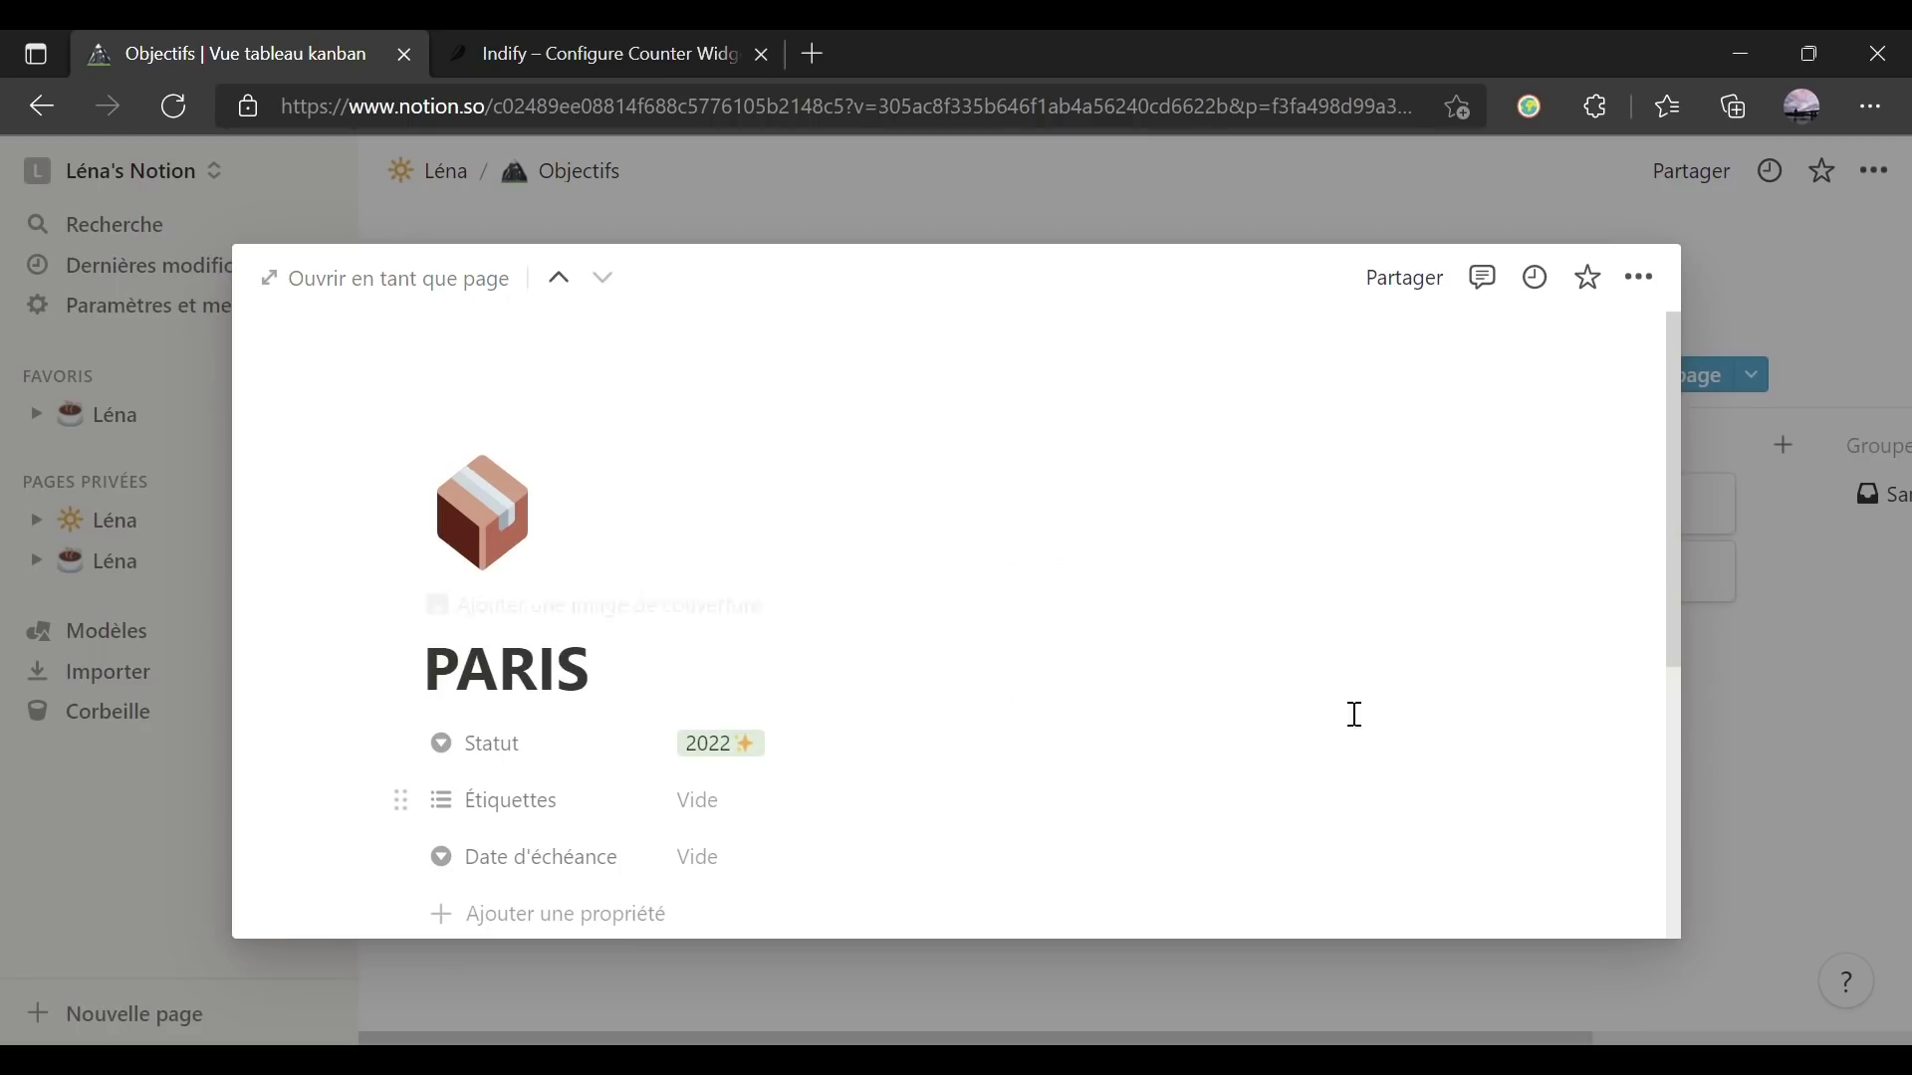
{"action": "left_click", "coordinate": [1742, 677]}
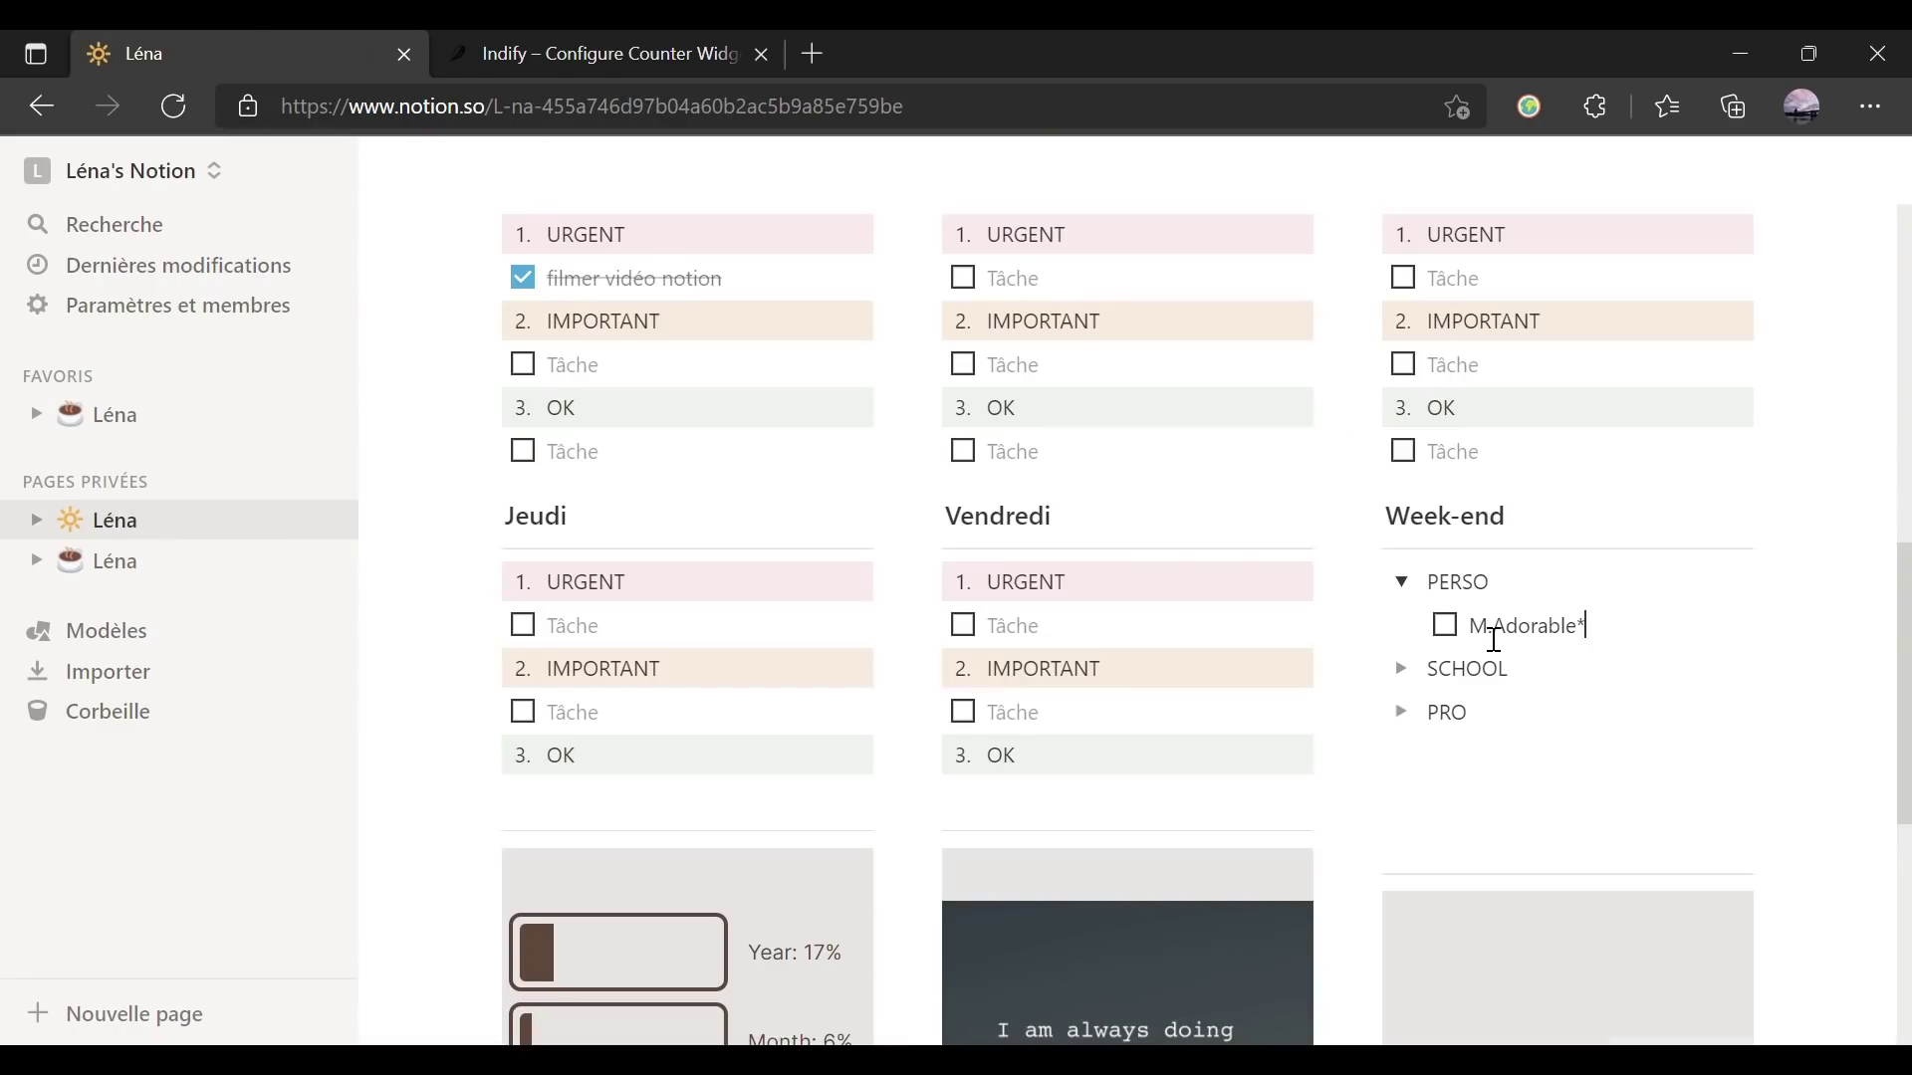
- Add two to-dos under the Week-end PERSO toggle: "sport samedi" and "soirée avec" followed by the friend's name
{"action": "key", "text": "Return"}
{"action": "type", "text": "sport samedi"}
{"action": "key", "text": "Return"}
{"action": "type", "text": "soirée"}
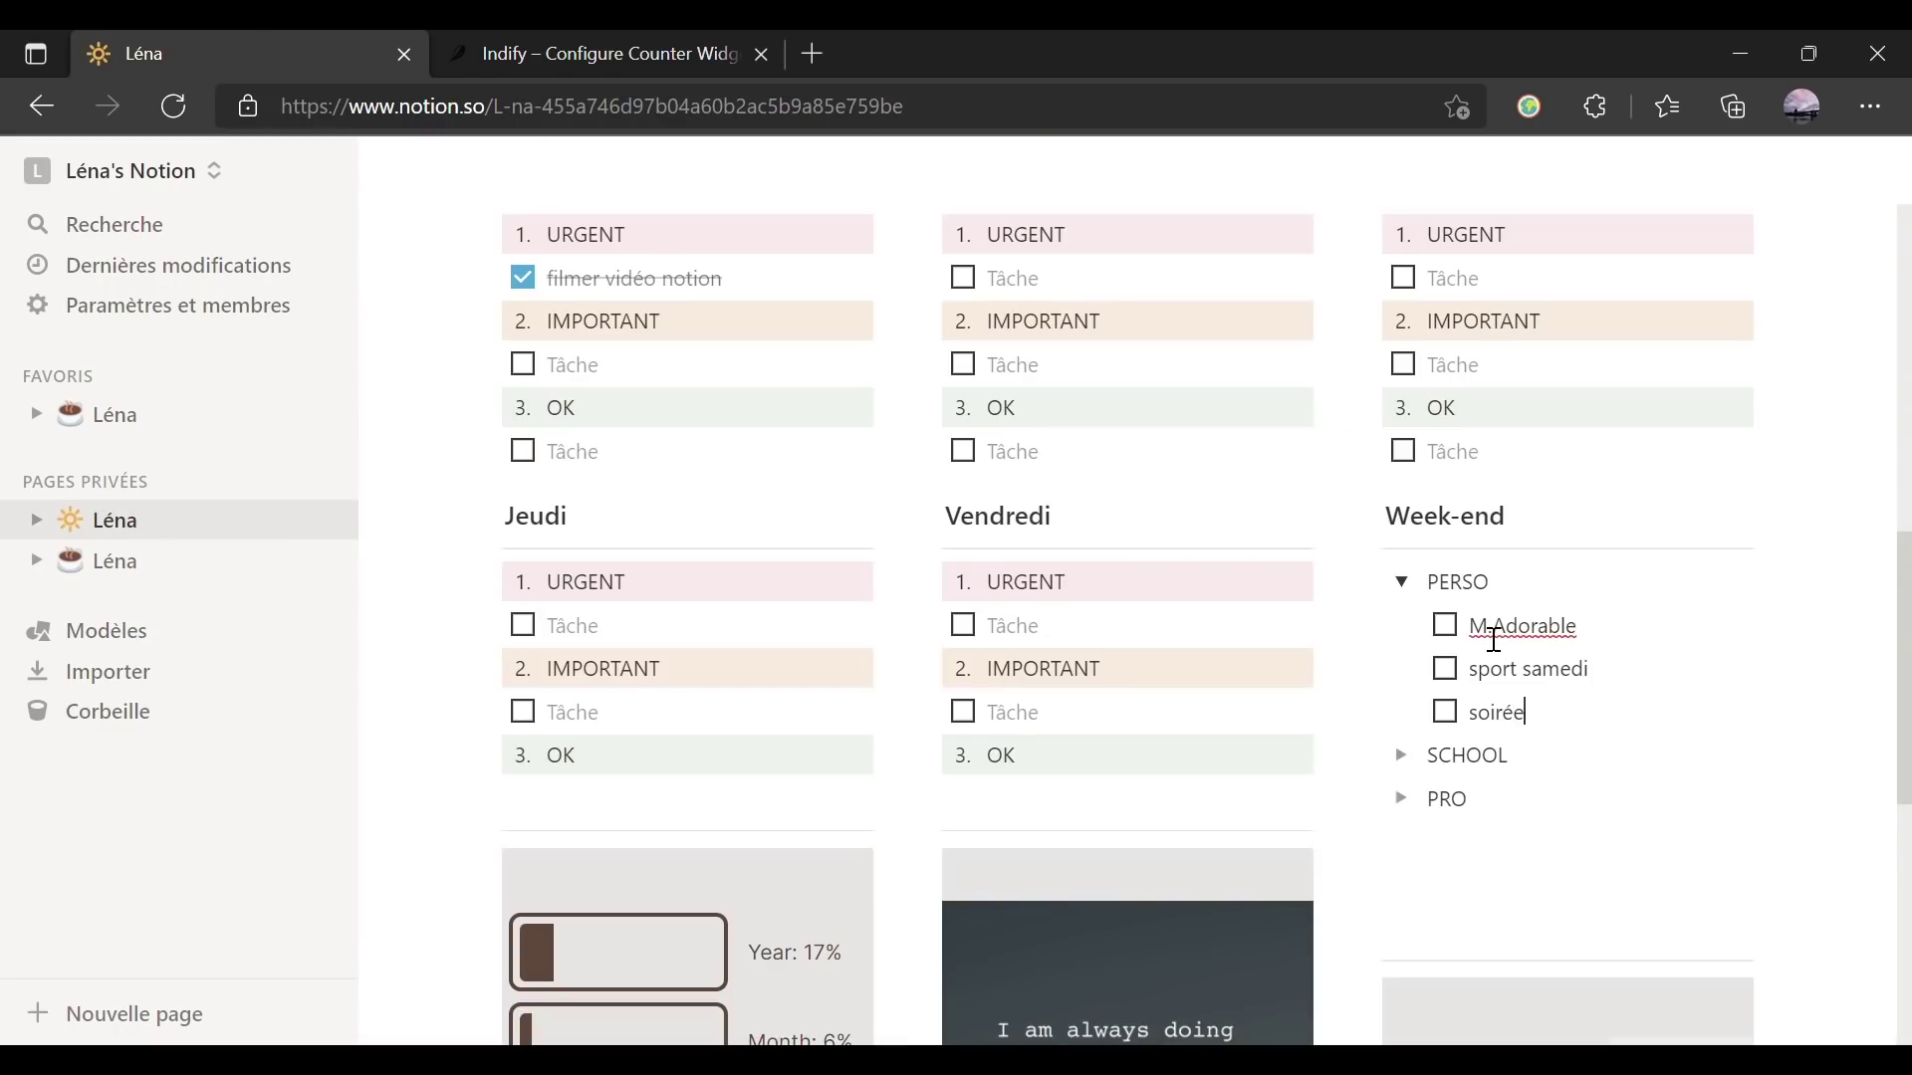
{"action": "type", "text": " avec Lulu"}
- Expand the Week-end SCHOOL toggle and fill it with the to-dos "quizz product manager" and "mémoire"
{"action": "left_click", "coordinate": [1400, 756]}
{"action": "left_click", "coordinate": [1488, 802]}
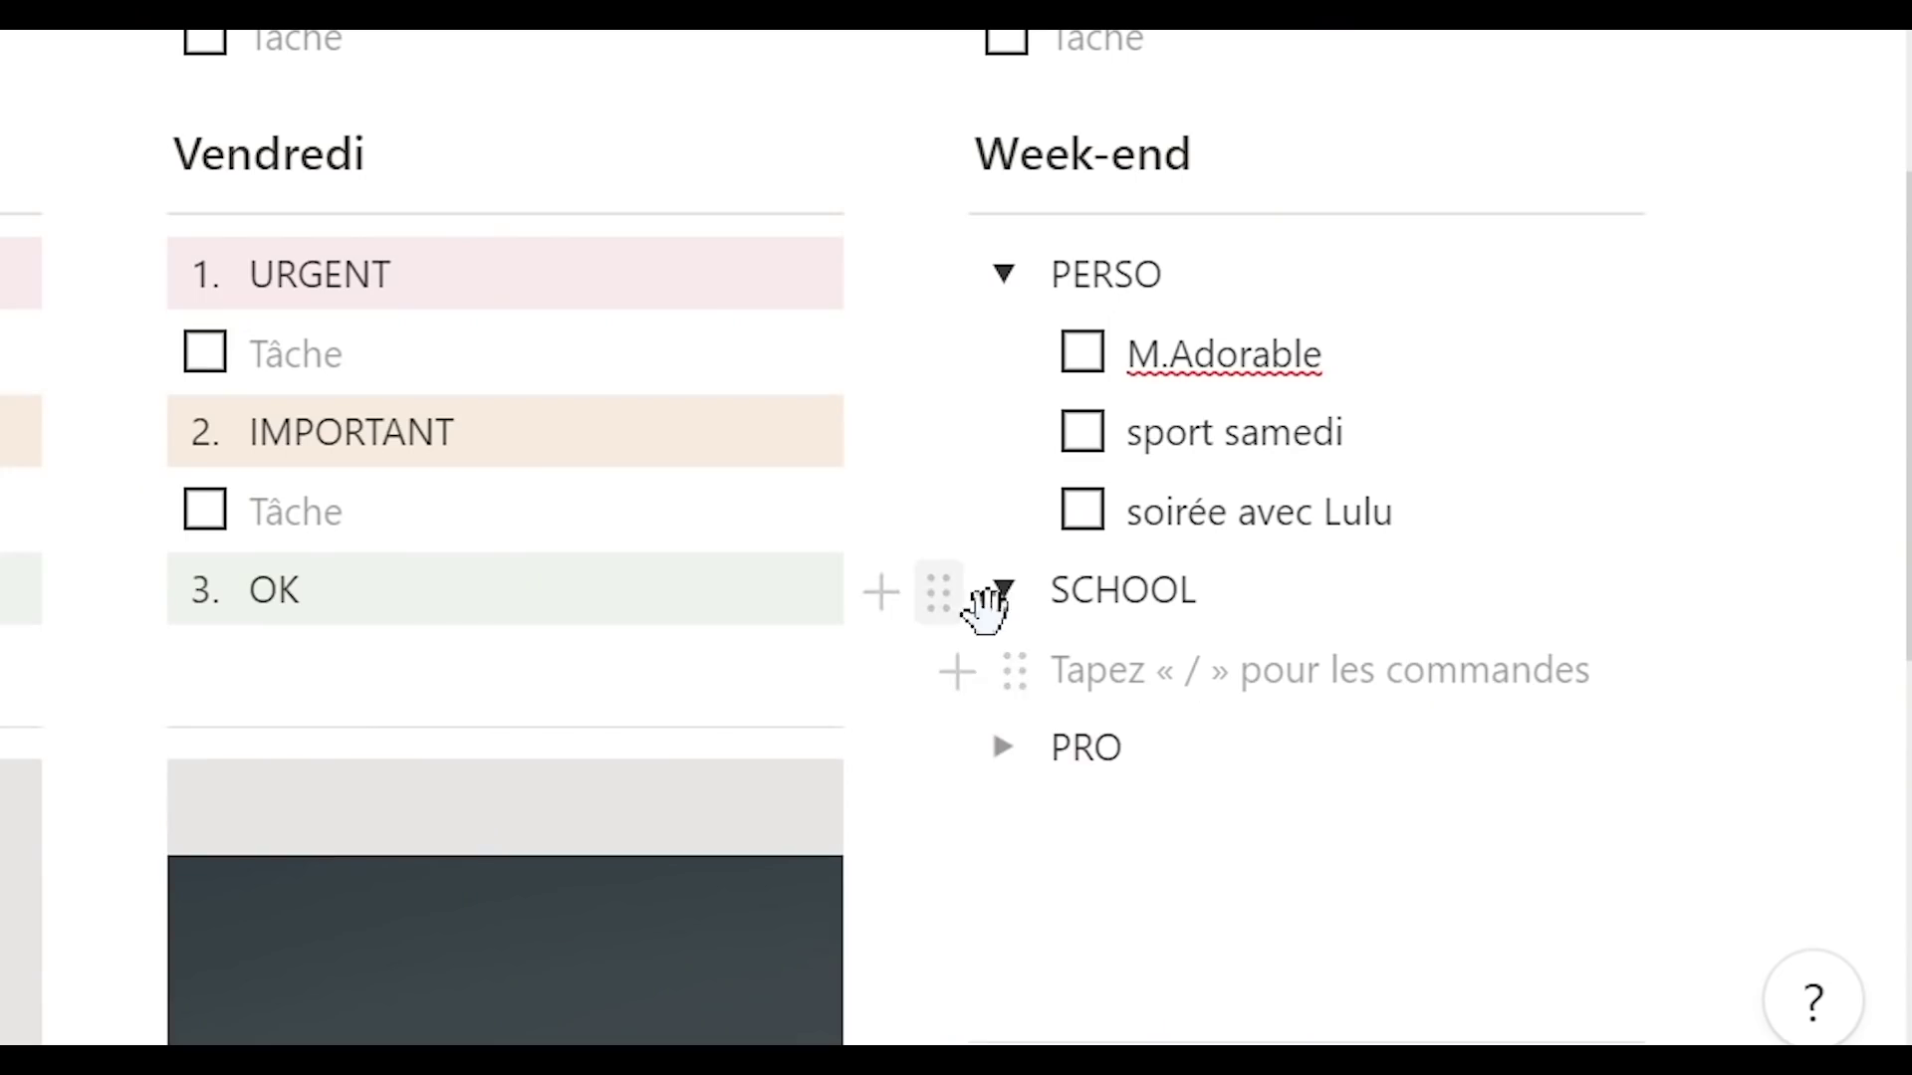
{"action": "left_click", "coordinate": [1375, 802]}
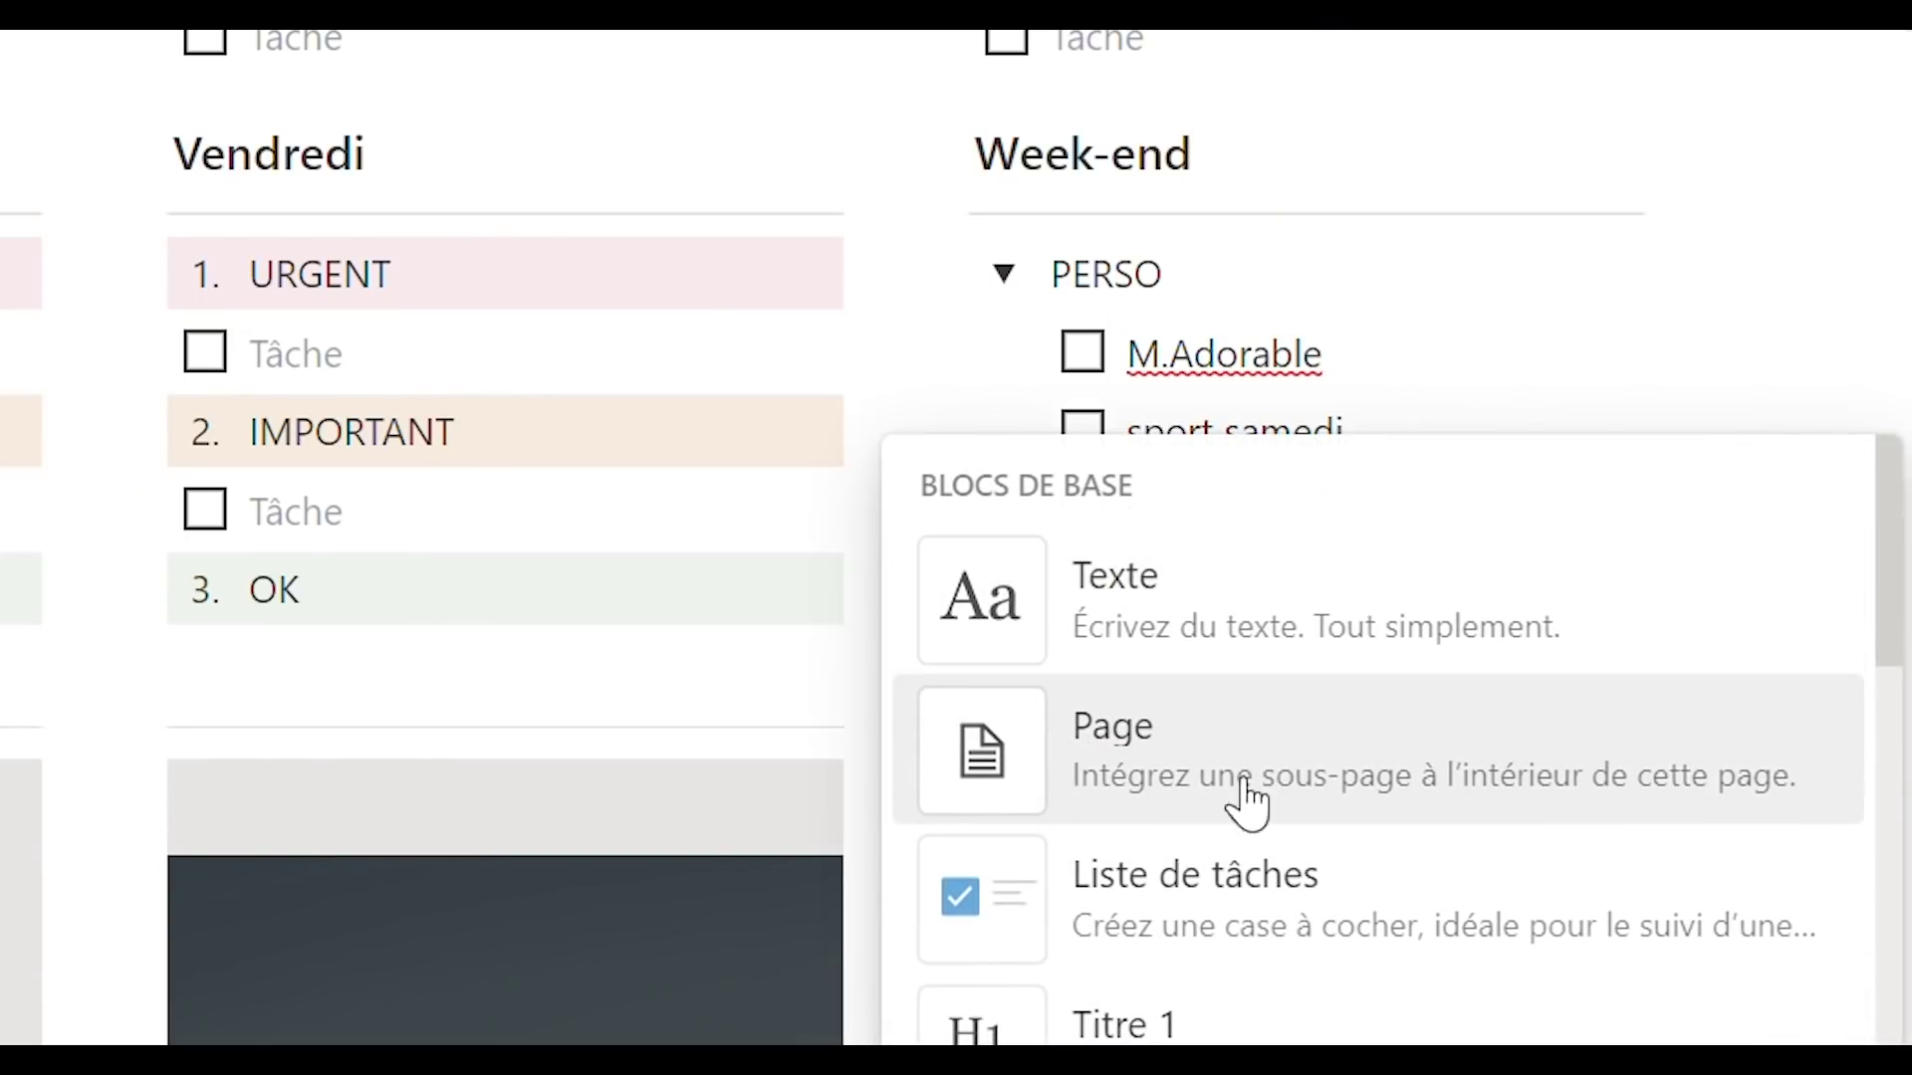
{"action": "left_click", "coordinate": [1272, 891]}
{"action": "type", "text": "quizz product mana"}
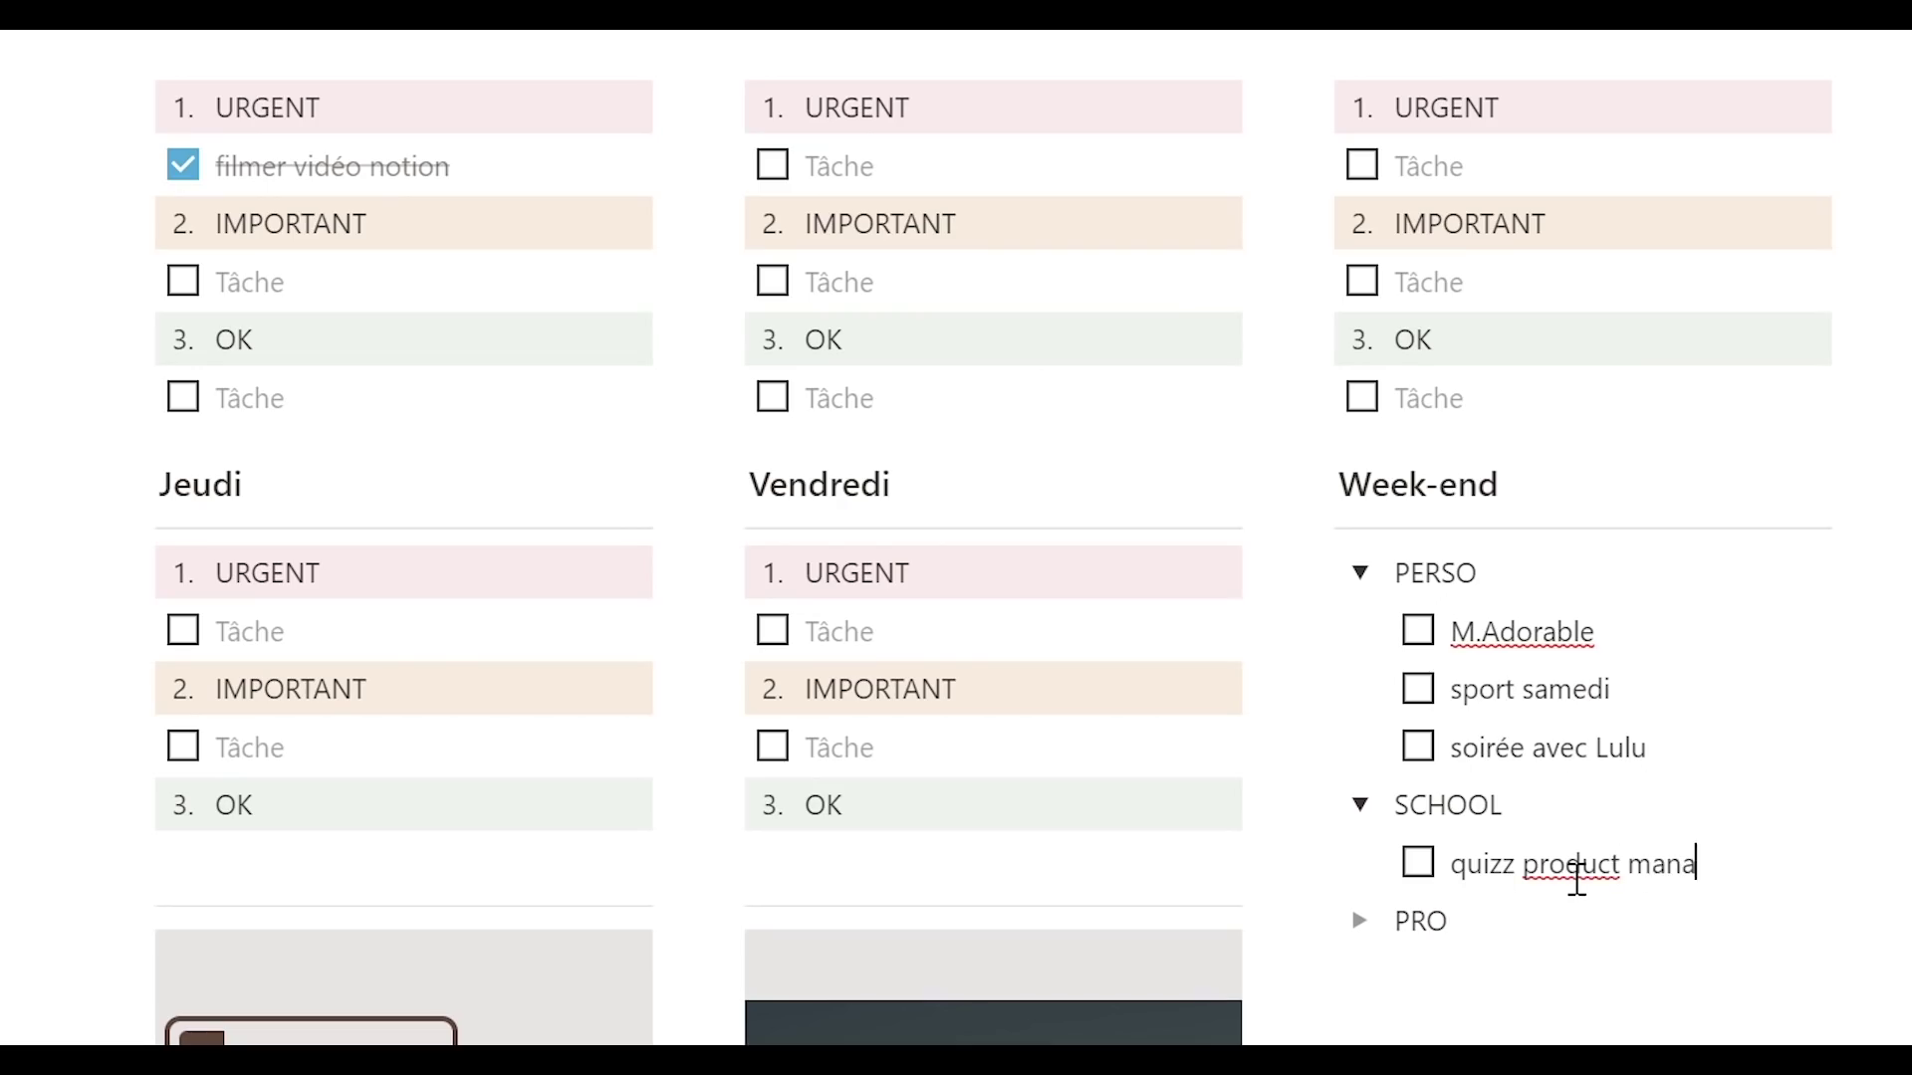
{"action": "type", "text": "ger"}
{"action": "key", "text": "Return"}
{"action": "type", "text": "mémoire"}
- Check the empty PRO toggle, and leave the PERSO, SCHOOL and PRO toggles under Week-end collapsed
{"action": "left_click", "coordinate": [1369, 1028]}
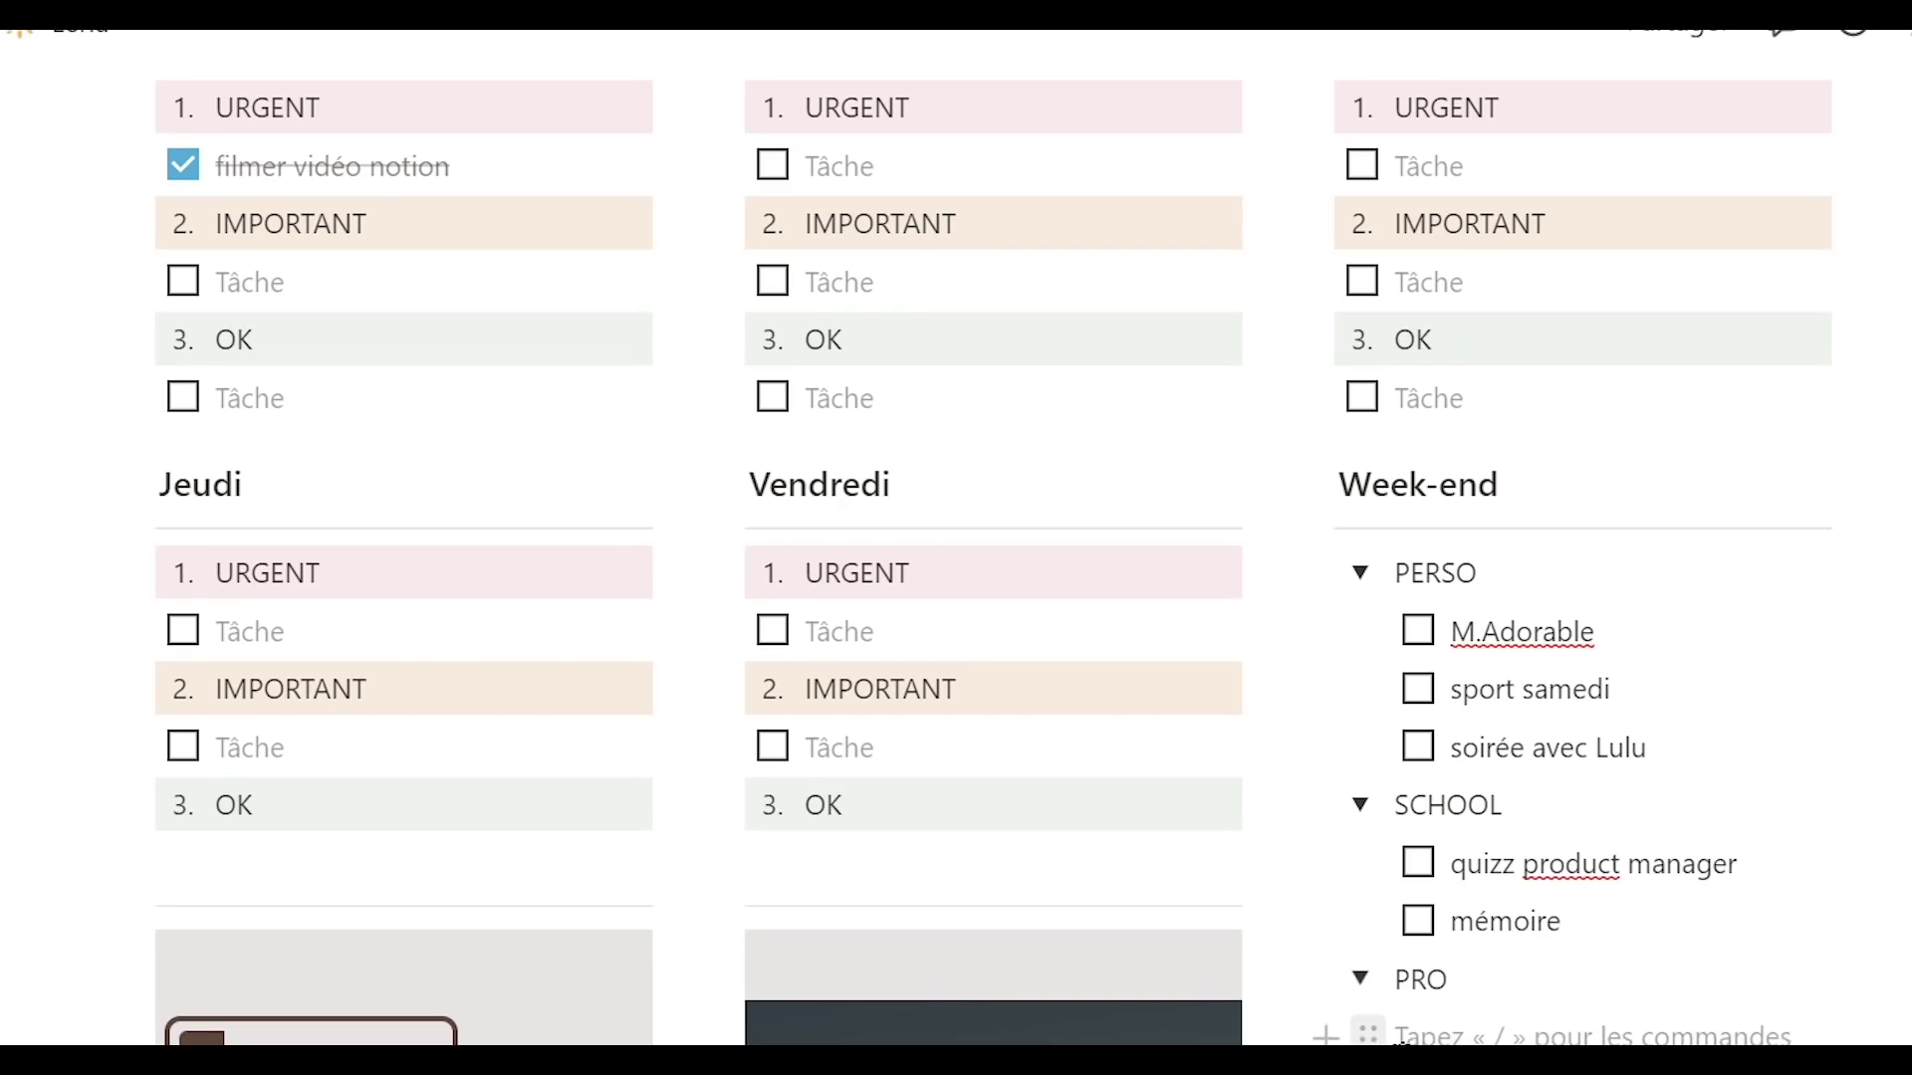
{"action": "scroll", "coordinate": [1369, 1027], "scroll_direction": "down", "scroll_amount": 1}
{"action": "left_click", "coordinate": [1360, 721]}
{"action": "left_click", "coordinate": [1360, 489]}
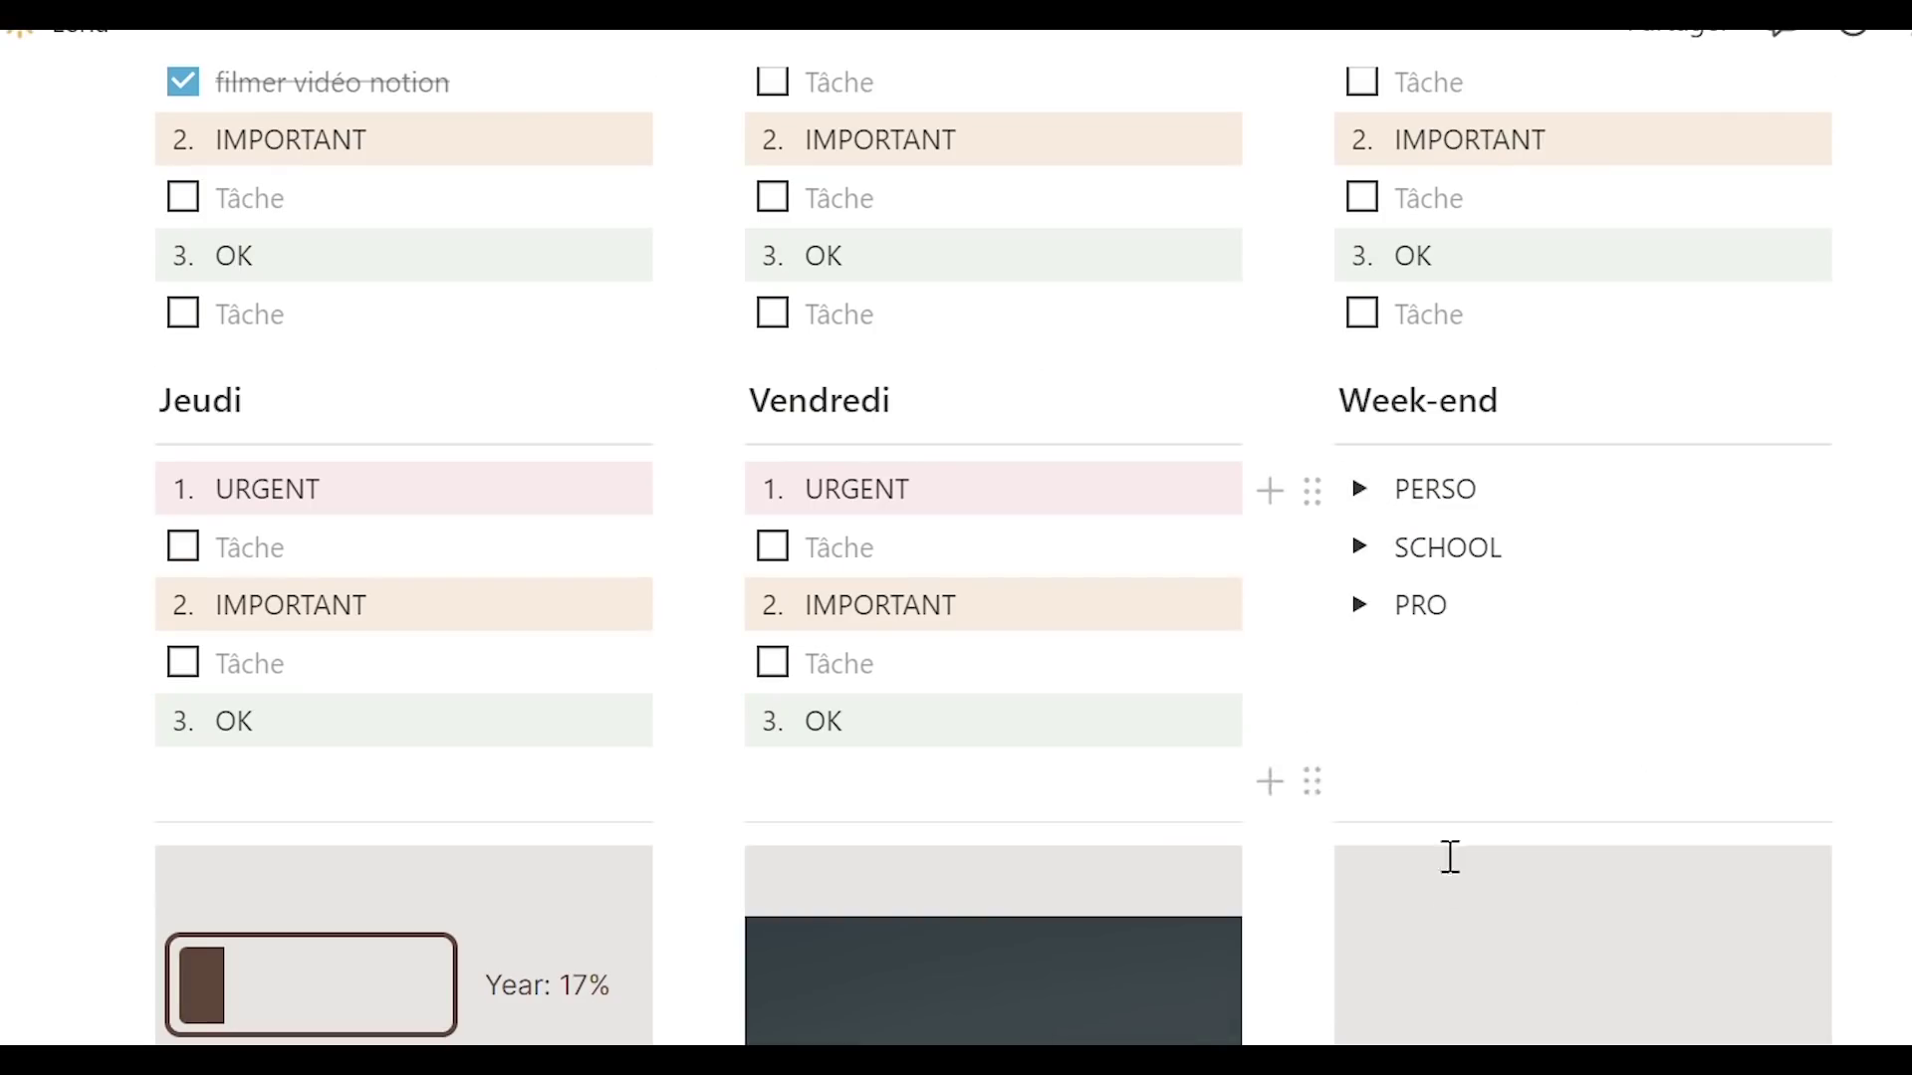
{"action": "scroll", "coordinate": [1447, 947], "scroll_direction": "up", "scroll_amount": 2}
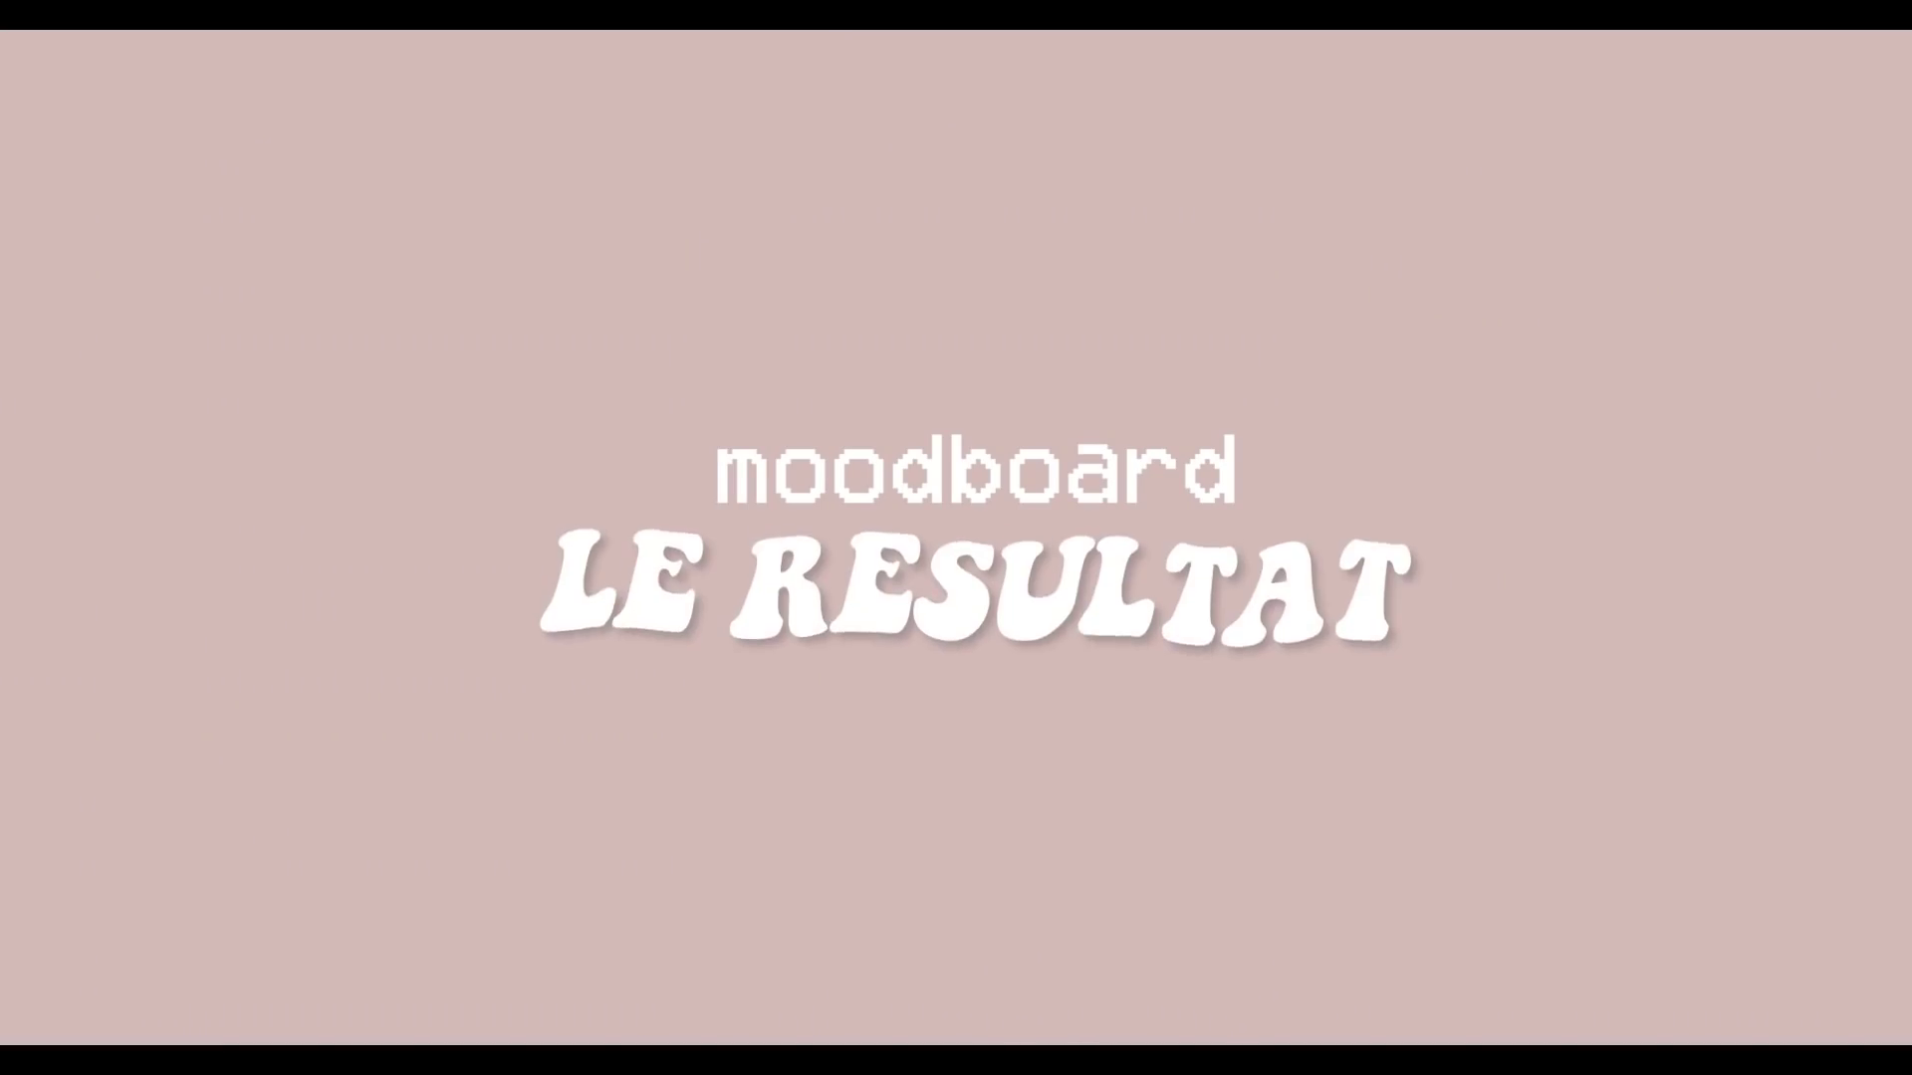